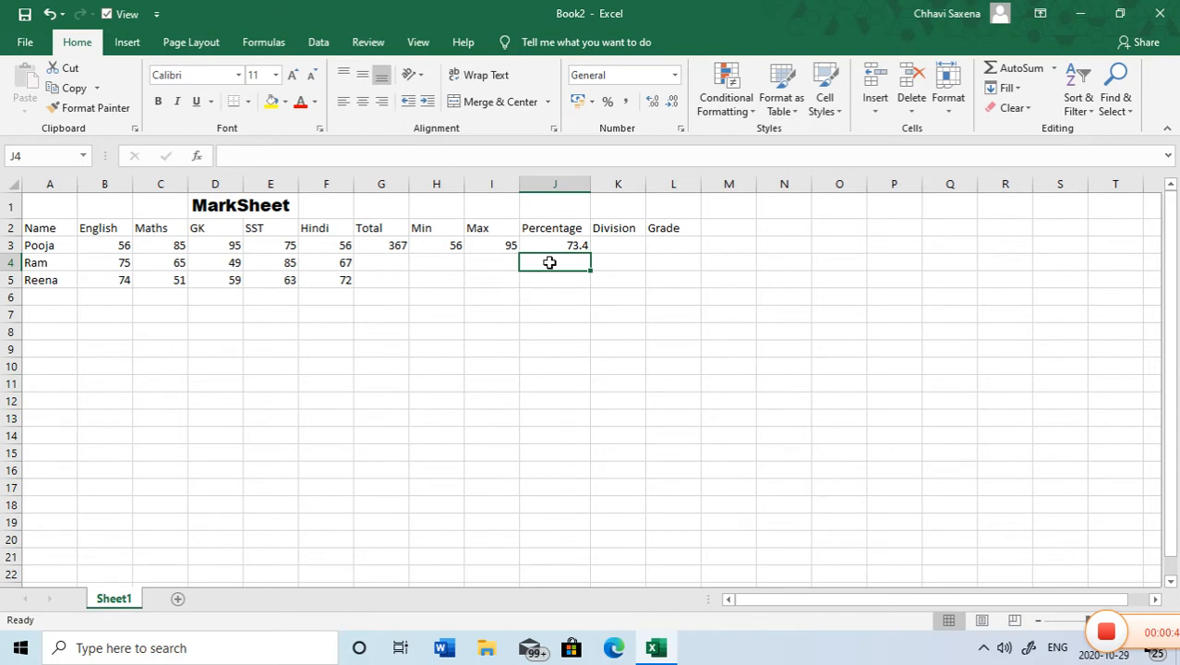
Step: Start the Division formula for Pooja in K3 as =if(j3>=60",First
{"action": "left_click", "coordinate": [611, 242]}
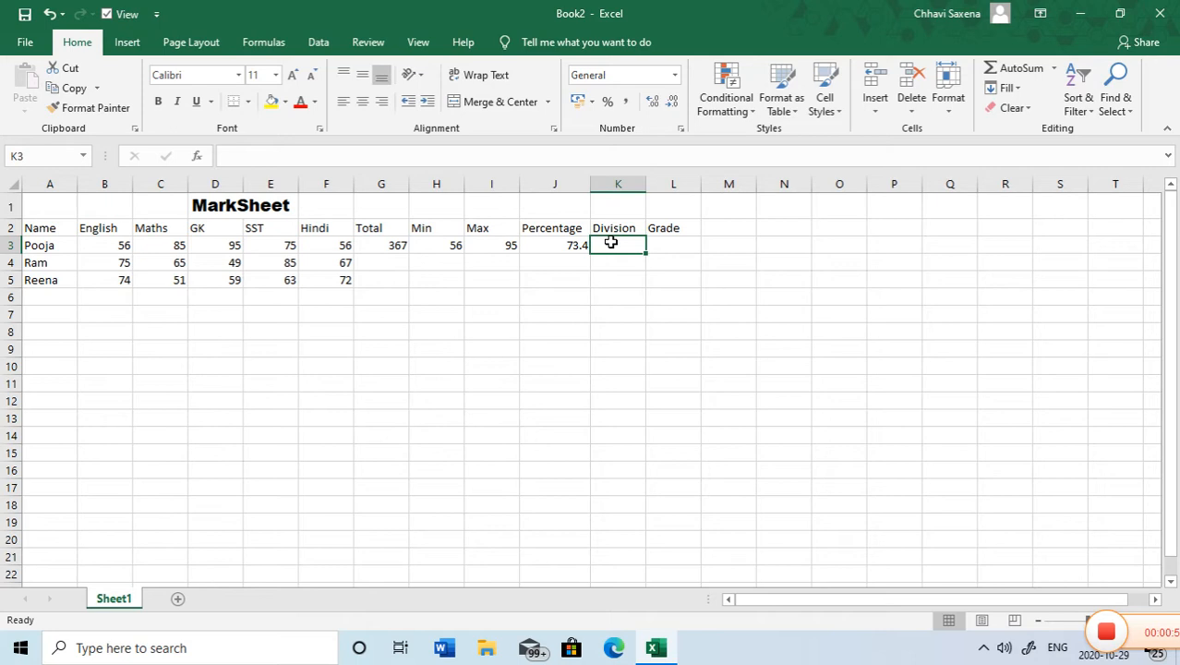
{"action": "type", "text": "=i"}
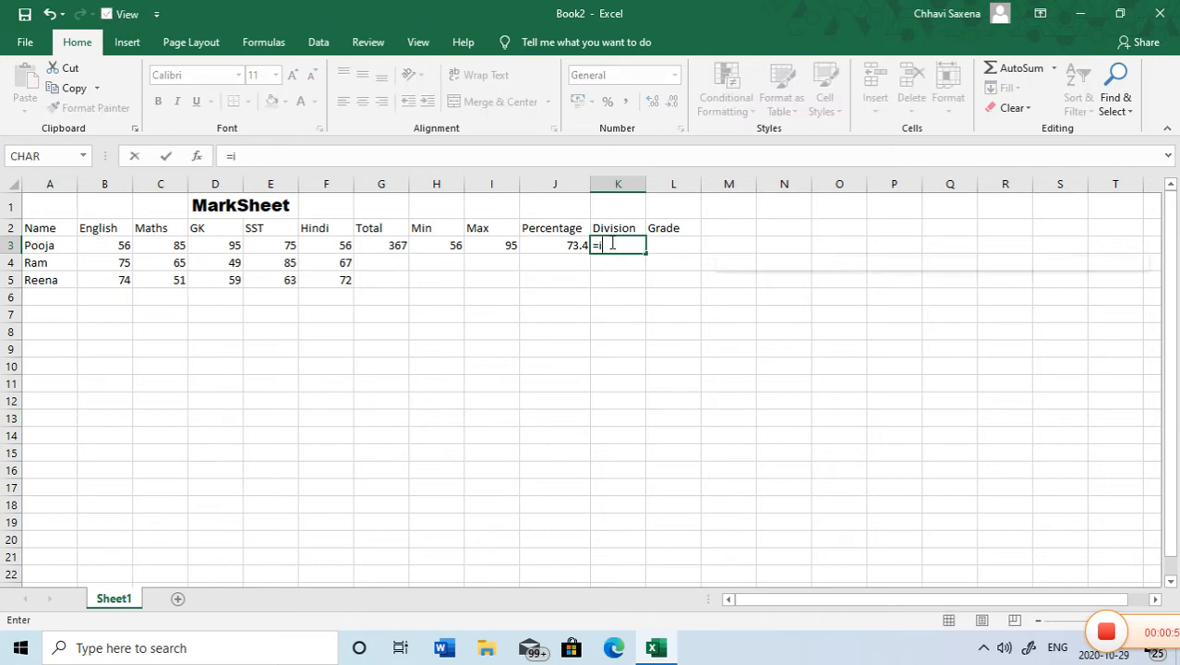
{"action": "type", "text": "f"}
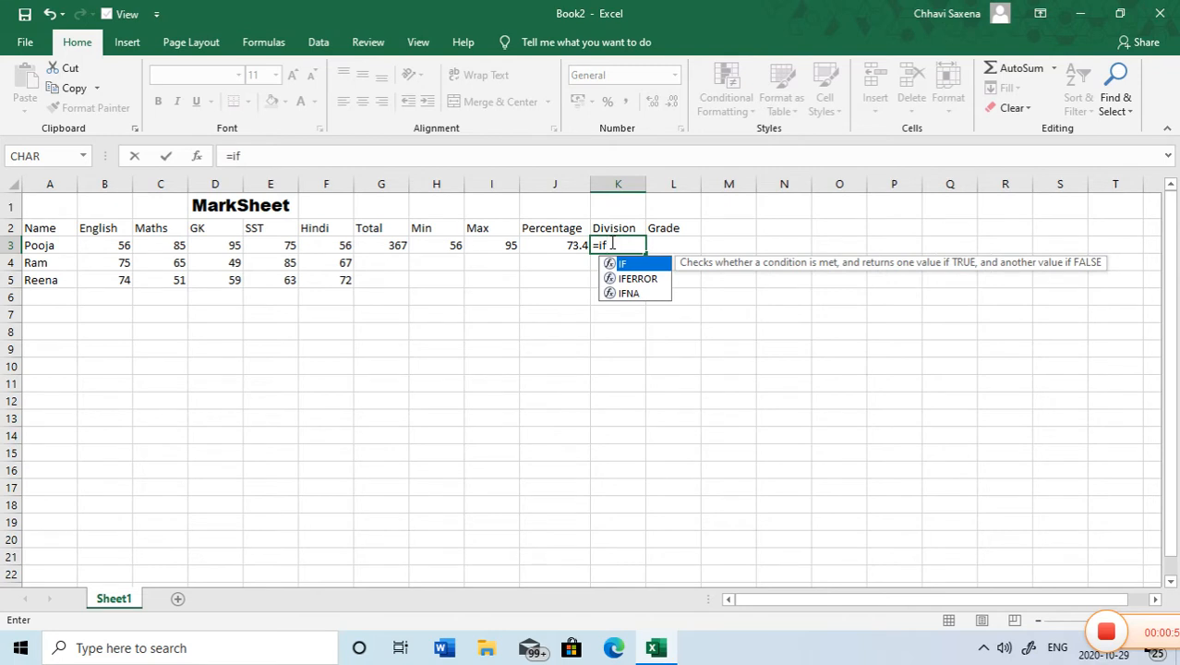
{"action": "type", "text": "("}
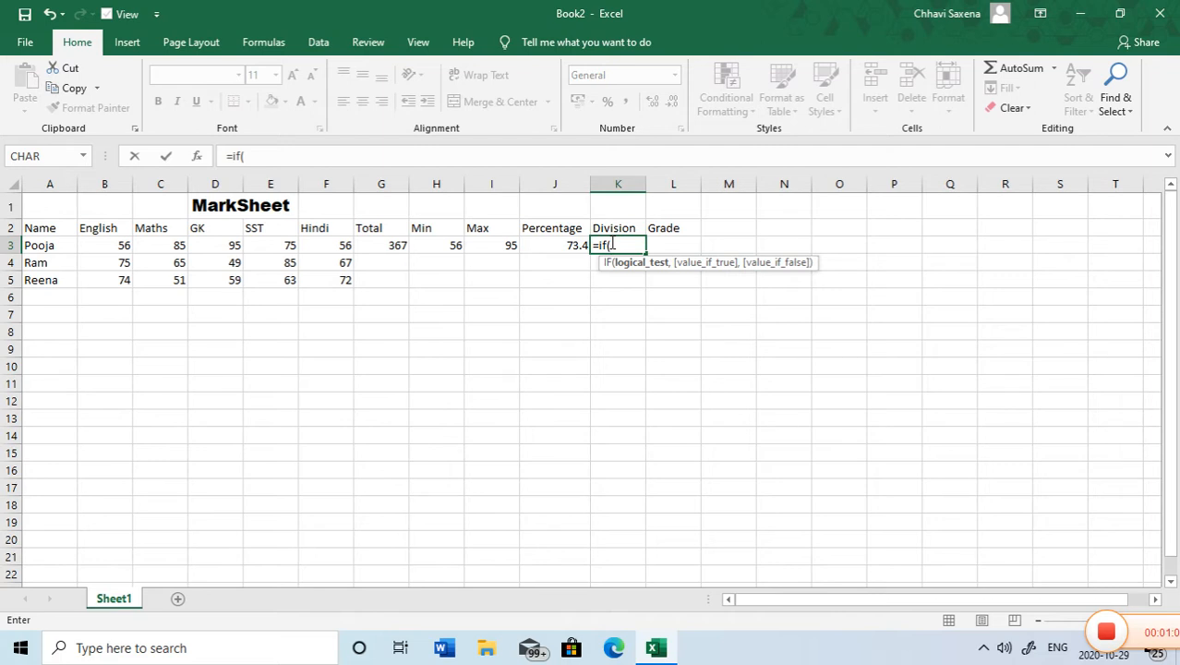
{"action": "type", "text": "j3"}
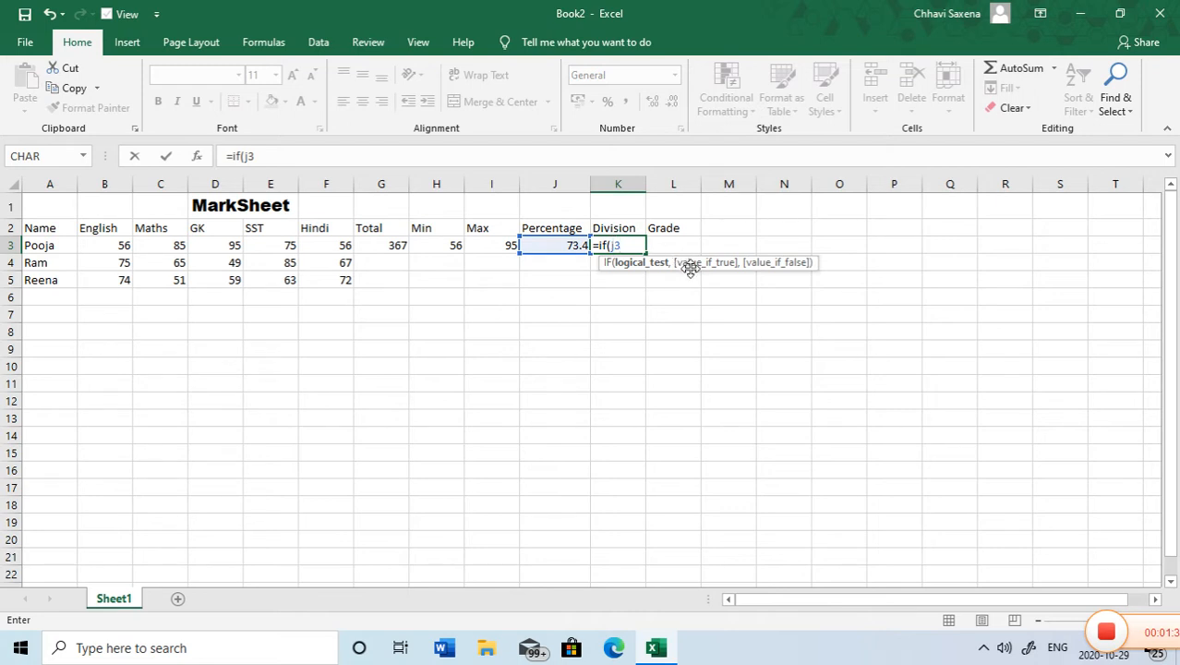
{"action": "type", "text": ">=60"}
{"action": "type", "text": "\",First"}
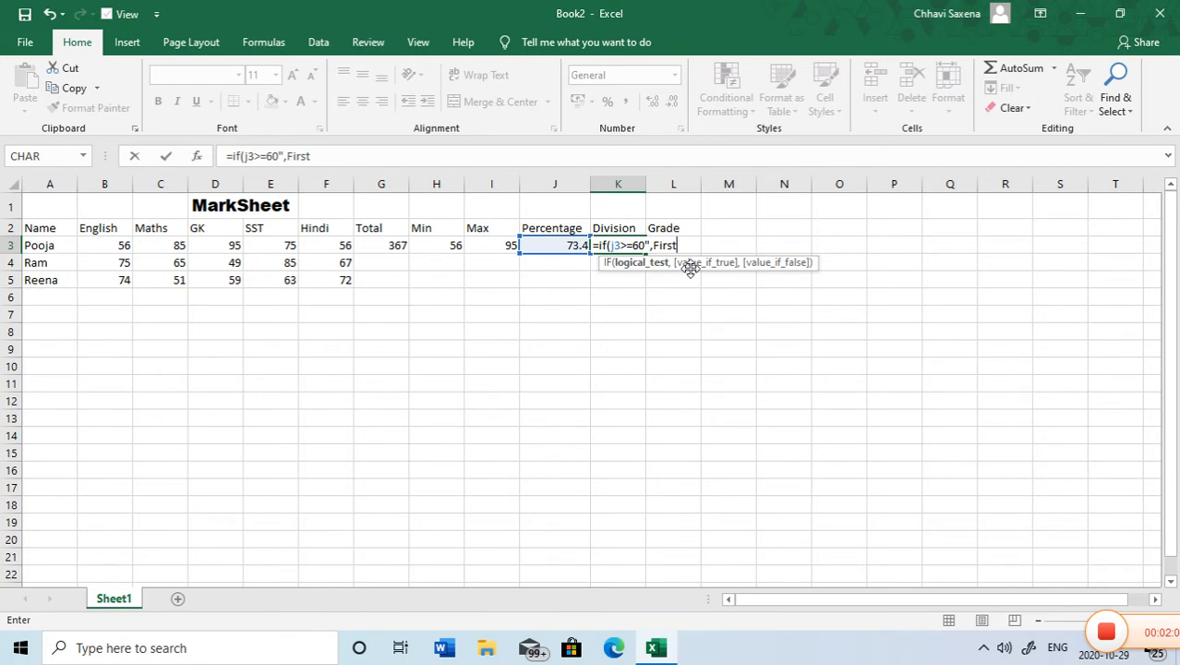
Step: Rework the quotation marks around First in the K3 formula so that it reads =if(j3>=60",First",
{"action": "left_click", "coordinate": [651, 244]}
{"action": "key", "text": "BackSpace"}
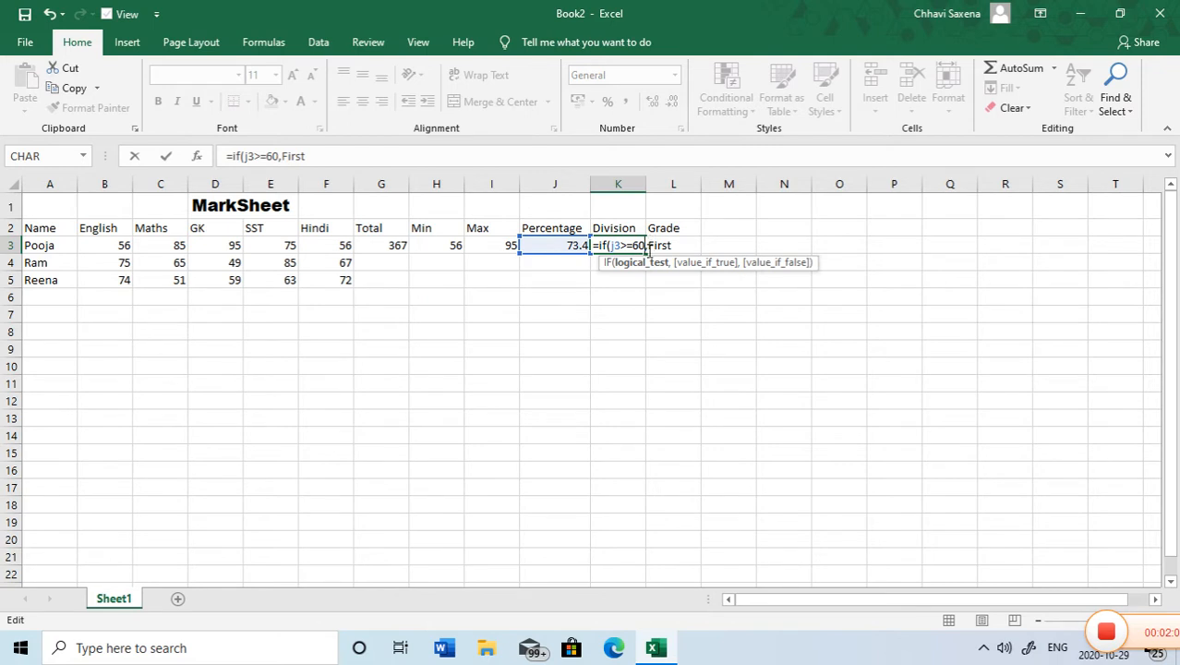
{"action": "key", "text": "Right"}
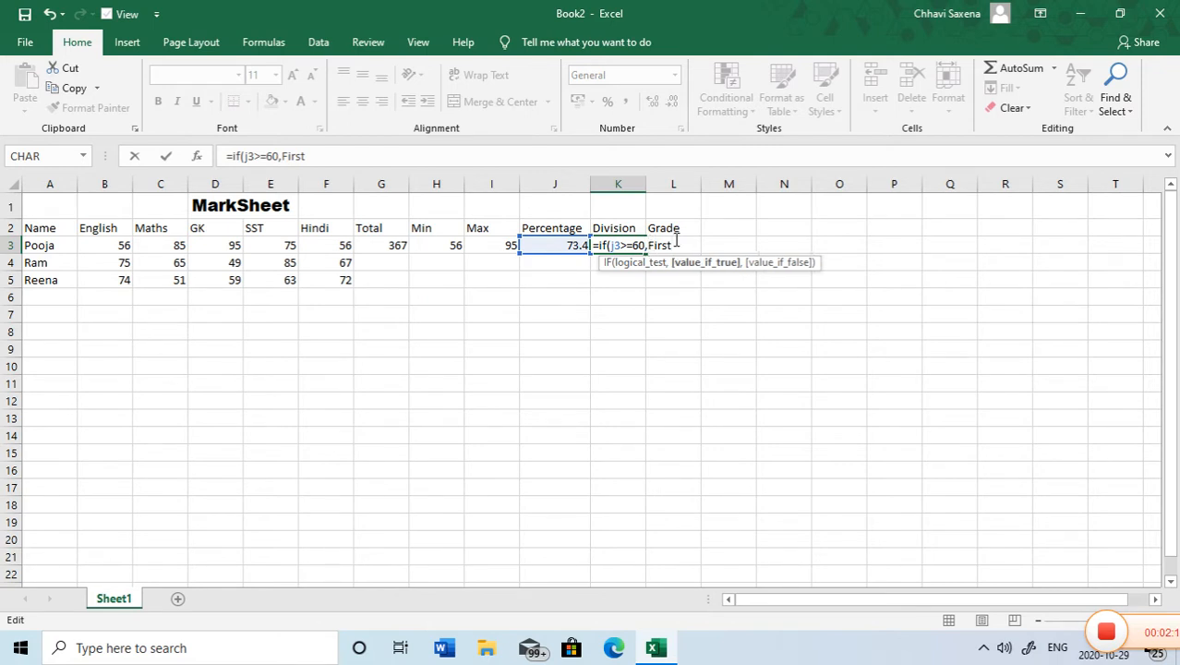
{"action": "type", "text": "\"\","}
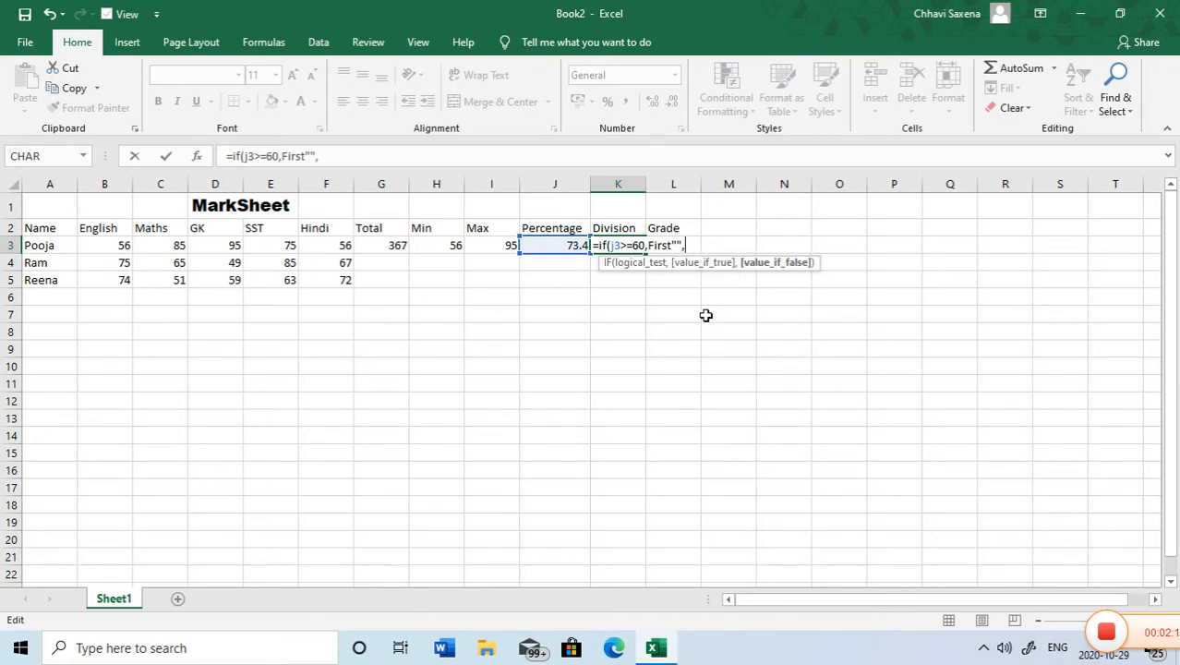
{"action": "left_click", "coordinate": [677, 245]}
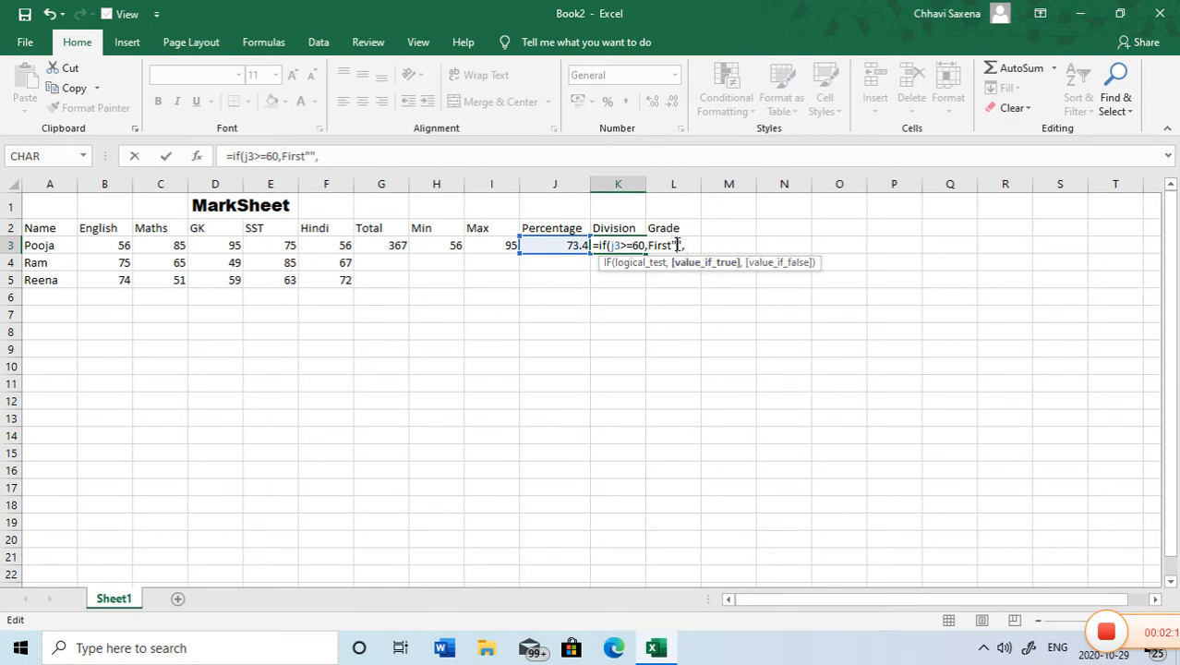
{"action": "key", "text": "BackSpace"}
{"action": "left_click", "coordinate": [645, 246]}
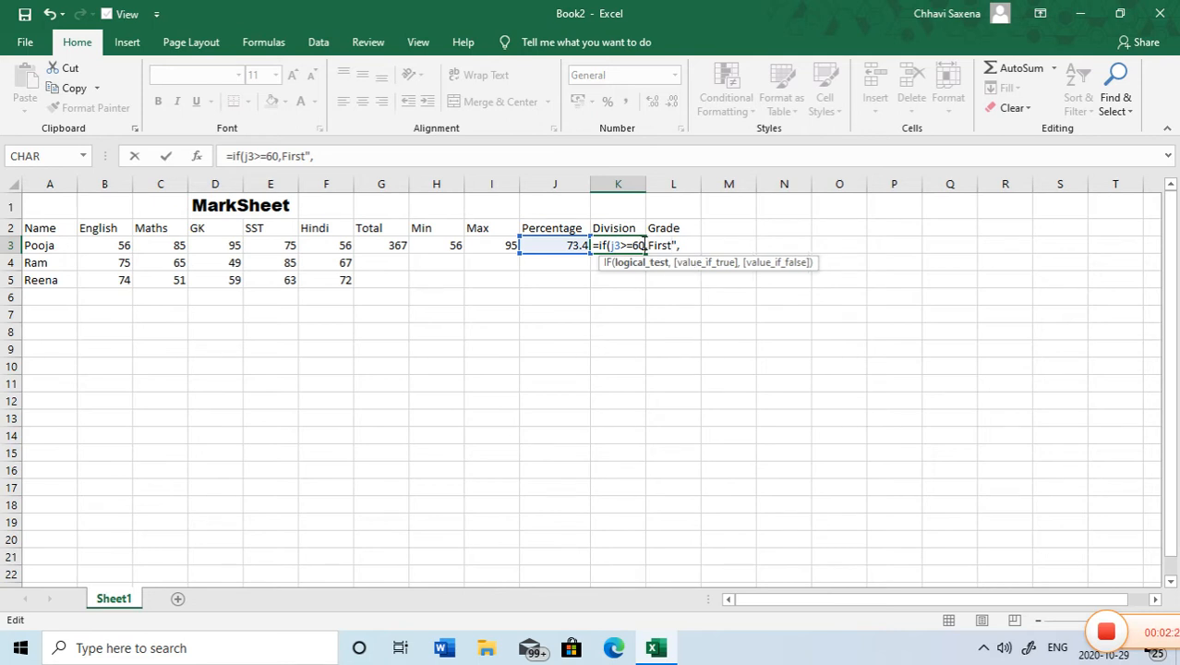
{"action": "type", "text": "\""}
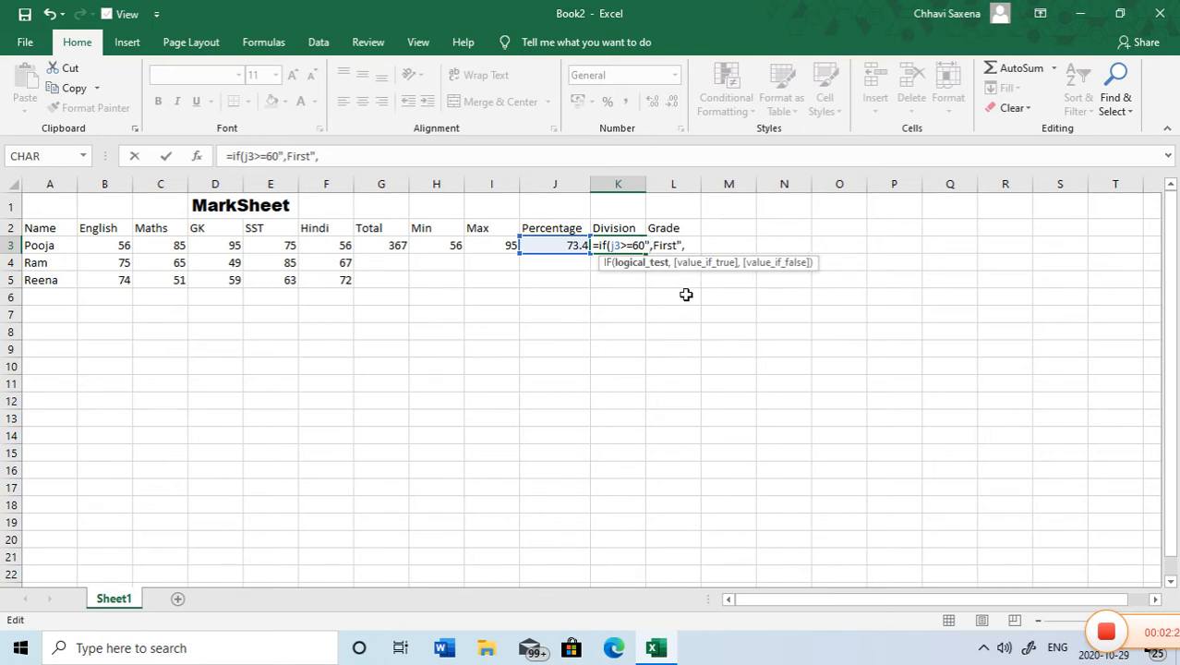
Step: Append a nested condition if(j3>=50,"Second", to the end of the K3 formula
{"action": "left_click", "coordinate": [685, 245]}
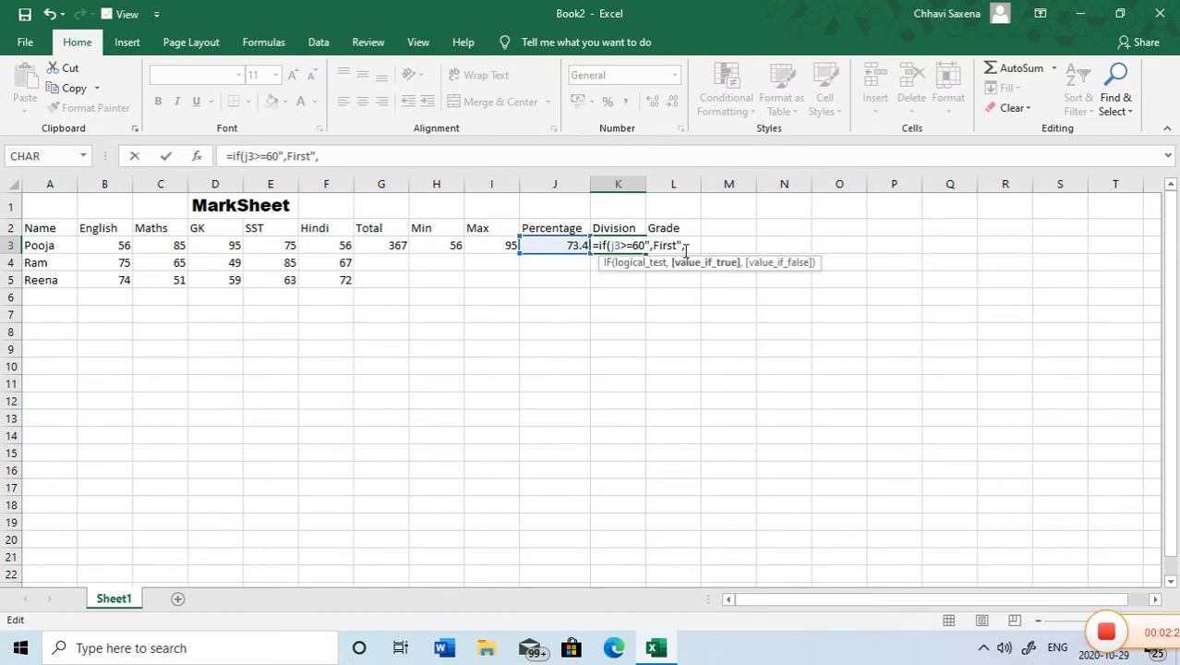
{"action": "type", "text": "if("}
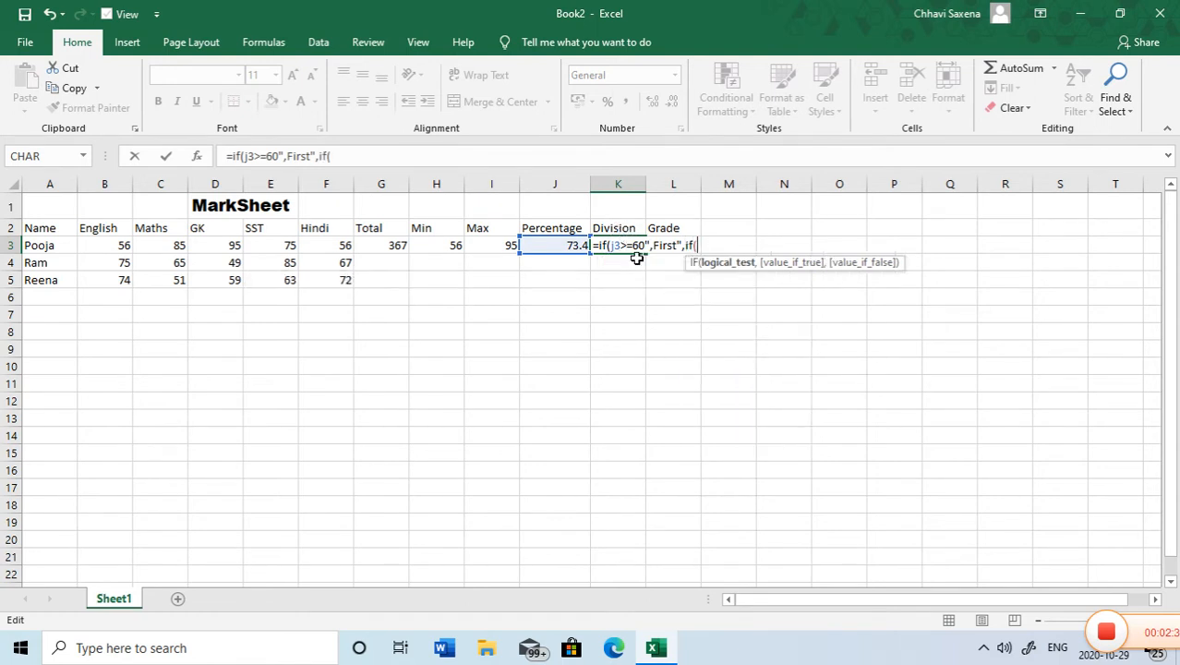
{"action": "type", "text": "j3>=50,"}
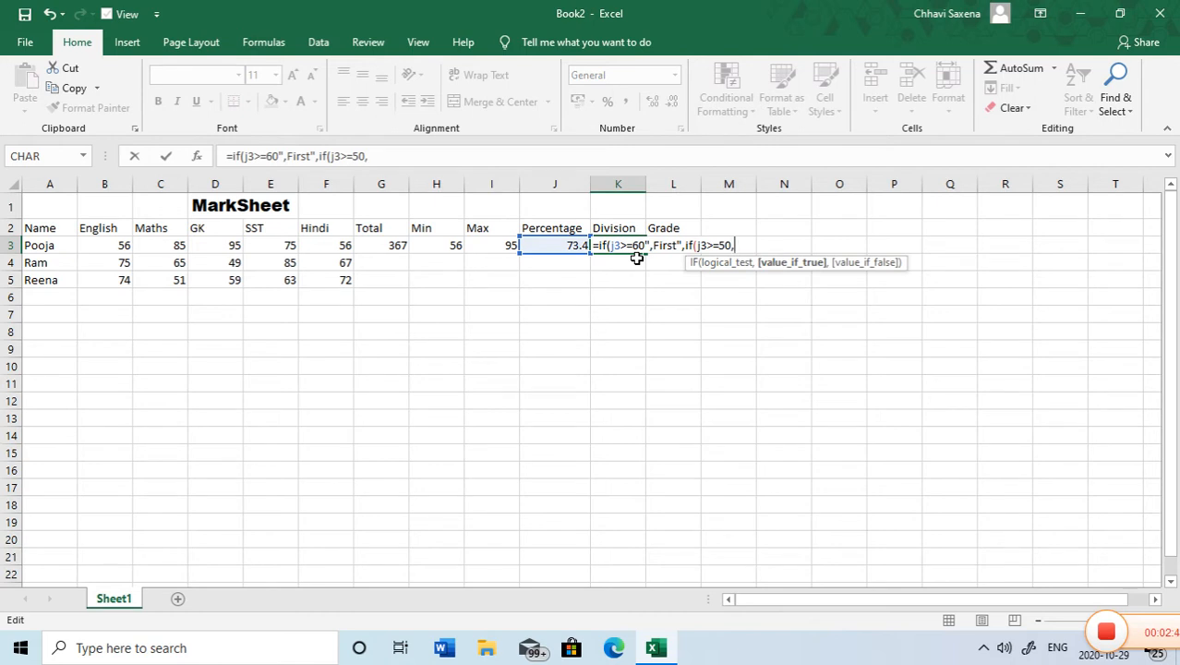
{"action": "type", "text": "\"Second\","}
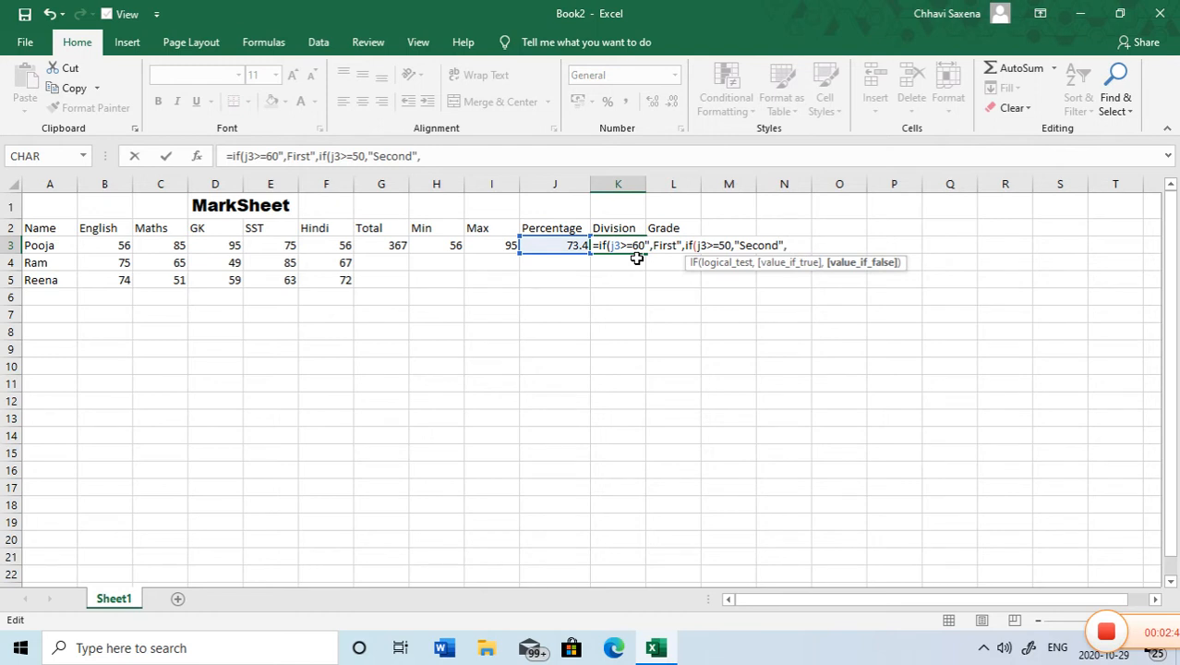
Step: Append a third nested condition, if(j3>=33",Third", with three closing brackets and try to enter the K3 formula
{"action": "type", "text": "id"}
{"action": "key", "text": "BackSpace"}
{"action": "type", "text": "f(j"}
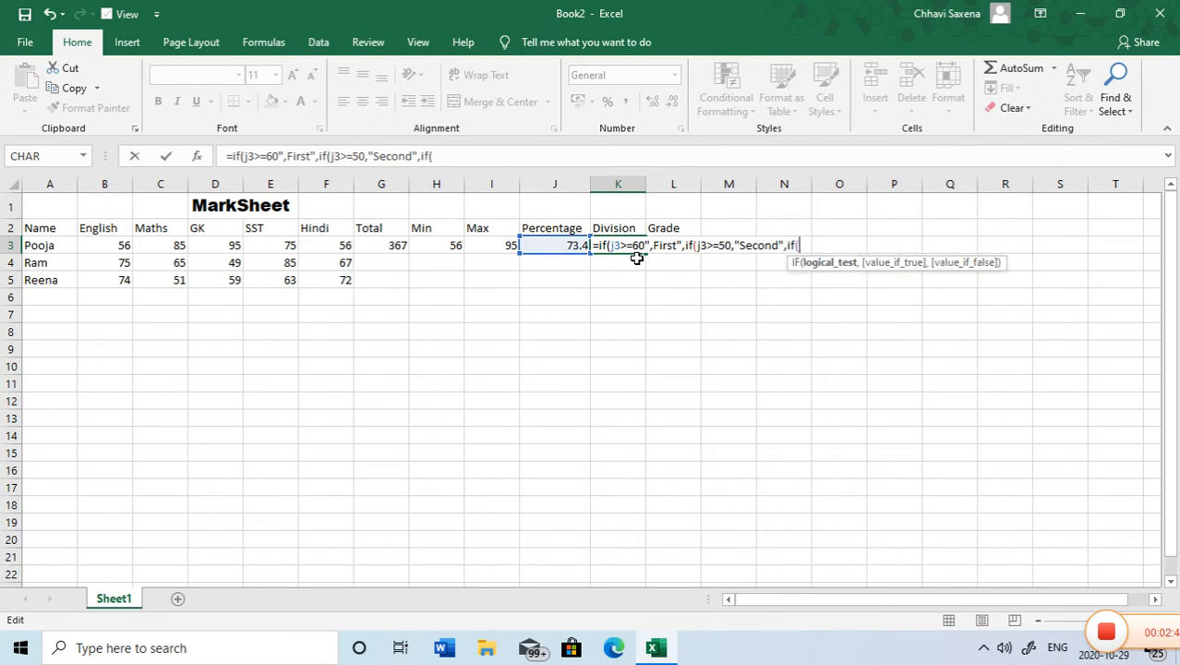
{"action": "type", "text": "3>=33"}
{"action": "key", "text": "BackSpace"}
{"action": "type", "text": "3>=33"}
{"action": "type", "text": "\","}
{"action": "type", "text": "Thir"}
{"action": "type", "text": "d\","}
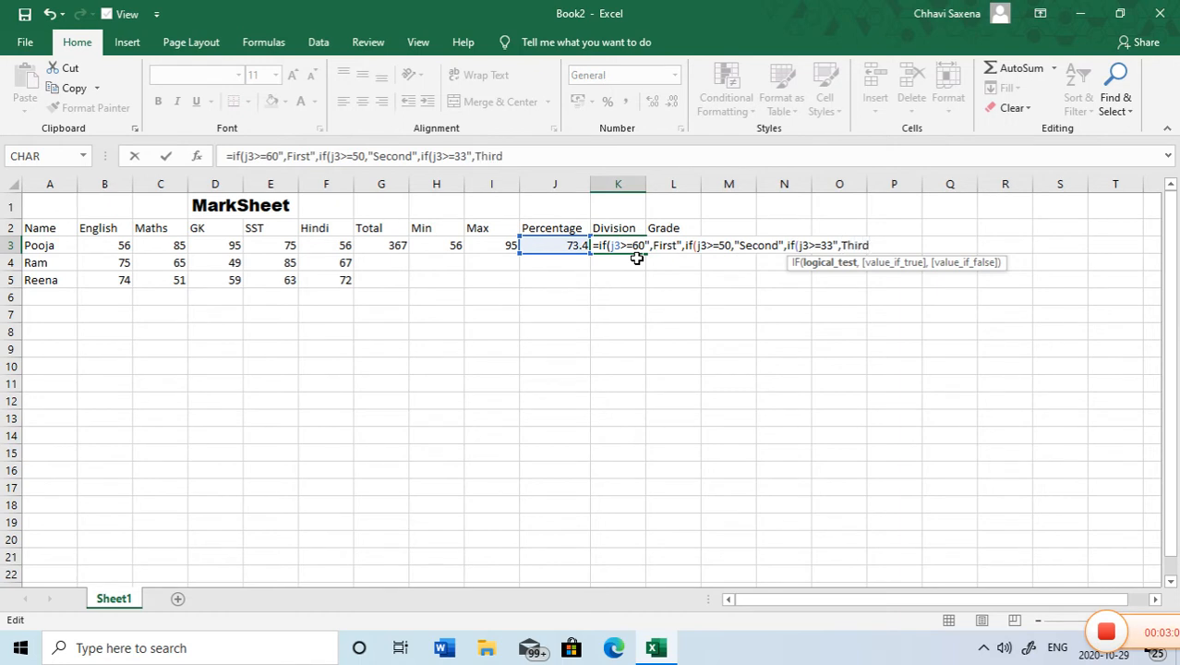
{"action": "type", "text": ")))"}
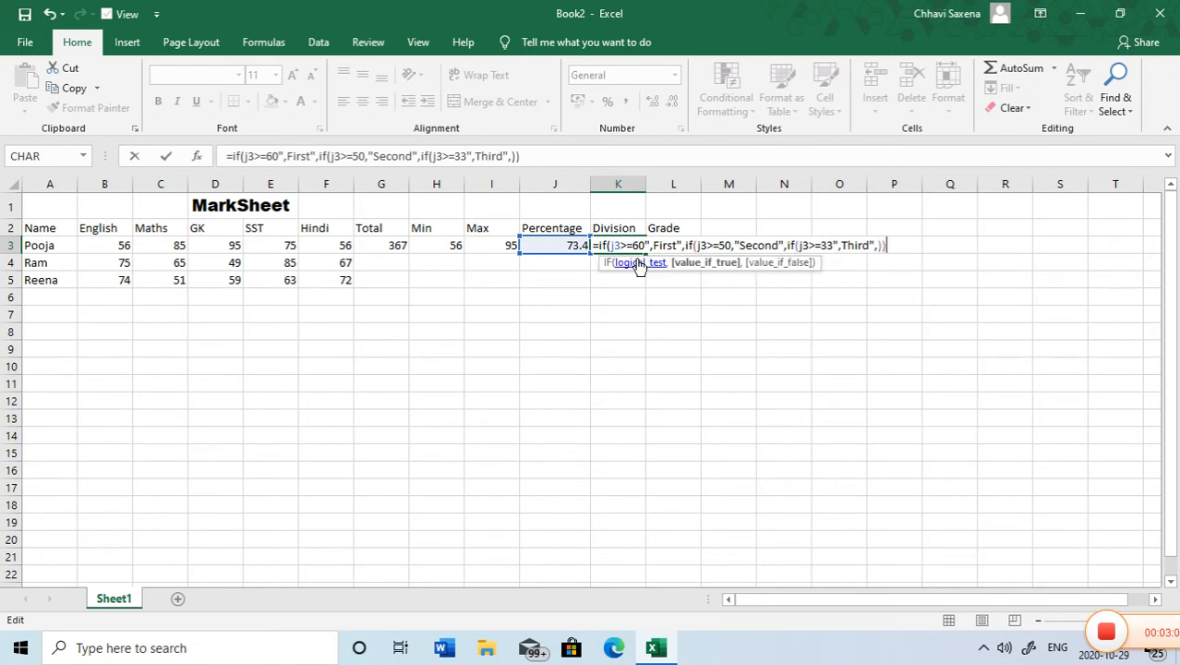
{"action": "key", "text": "Return"}
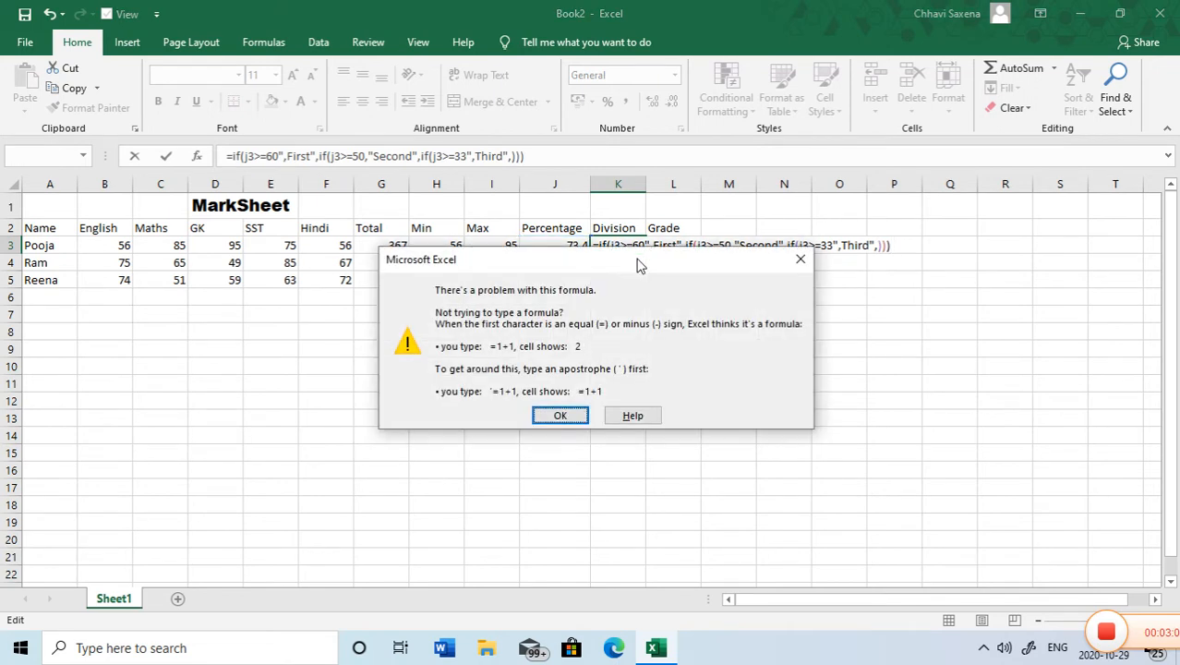
{"action": "key", "text": "Return"}
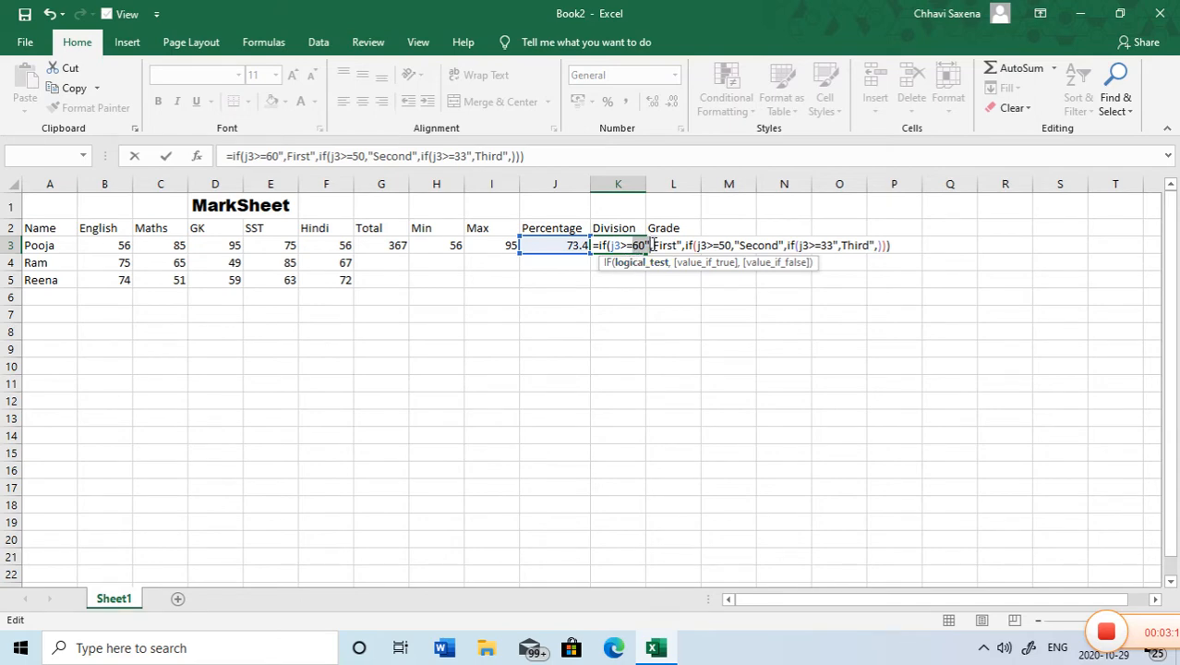
Step: Retype the quotation mark and comma between 60 and First in K3 and try to enter the formula again
{"action": "left_click", "coordinate": [653, 245]}
{"action": "key", "text": "BackSpace"}
{"action": "key", "text": "BackSpace"}
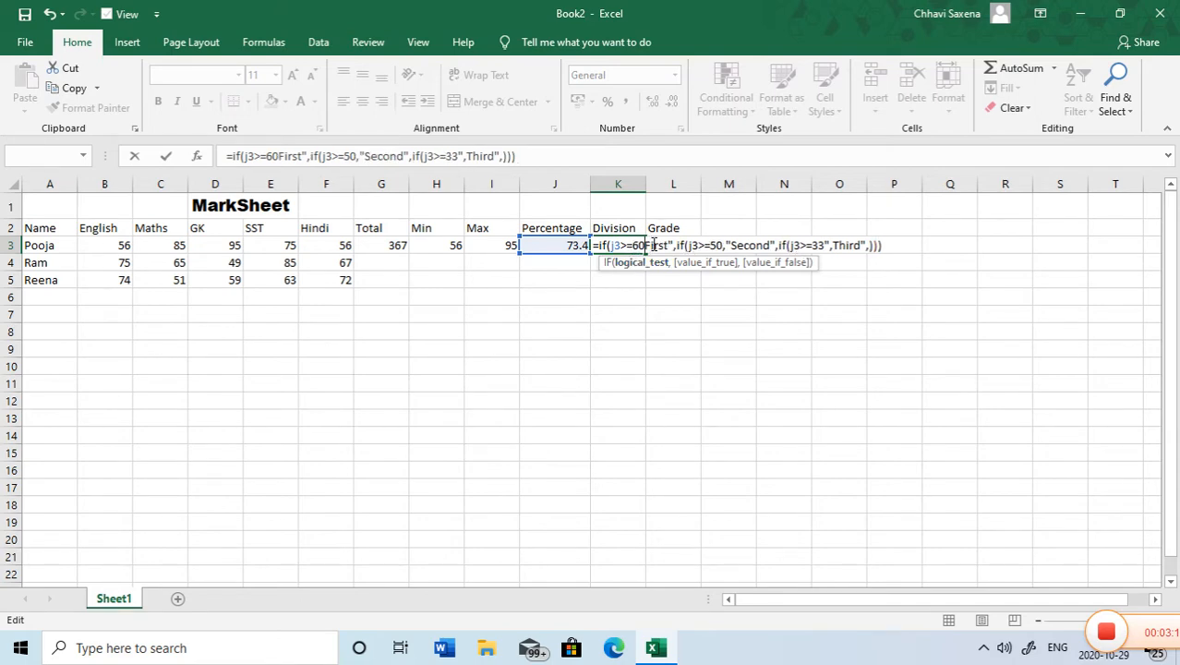
{"action": "type", "text": "\","}
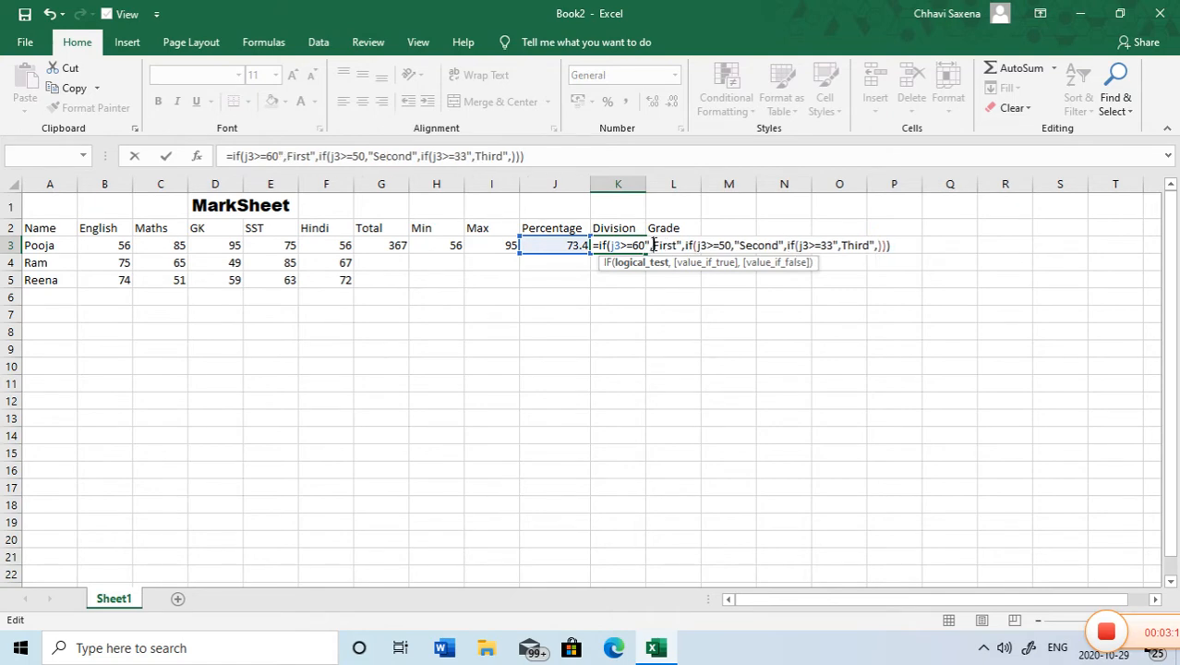
{"action": "key", "text": "Return"}
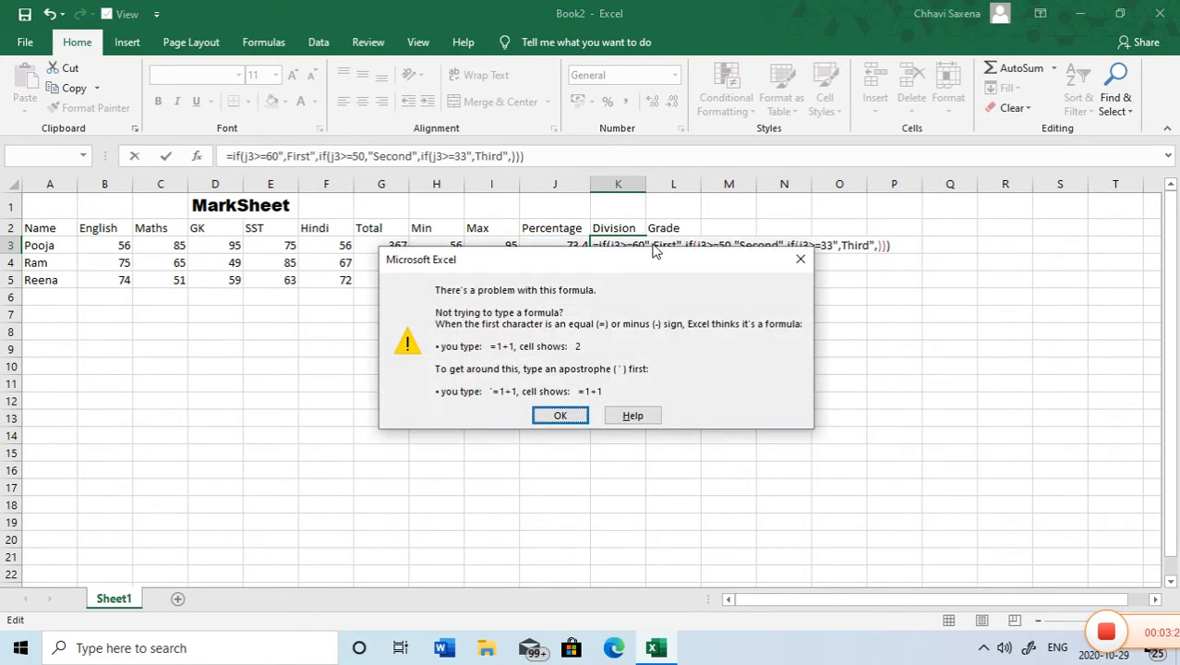
{"action": "key", "text": "Return"}
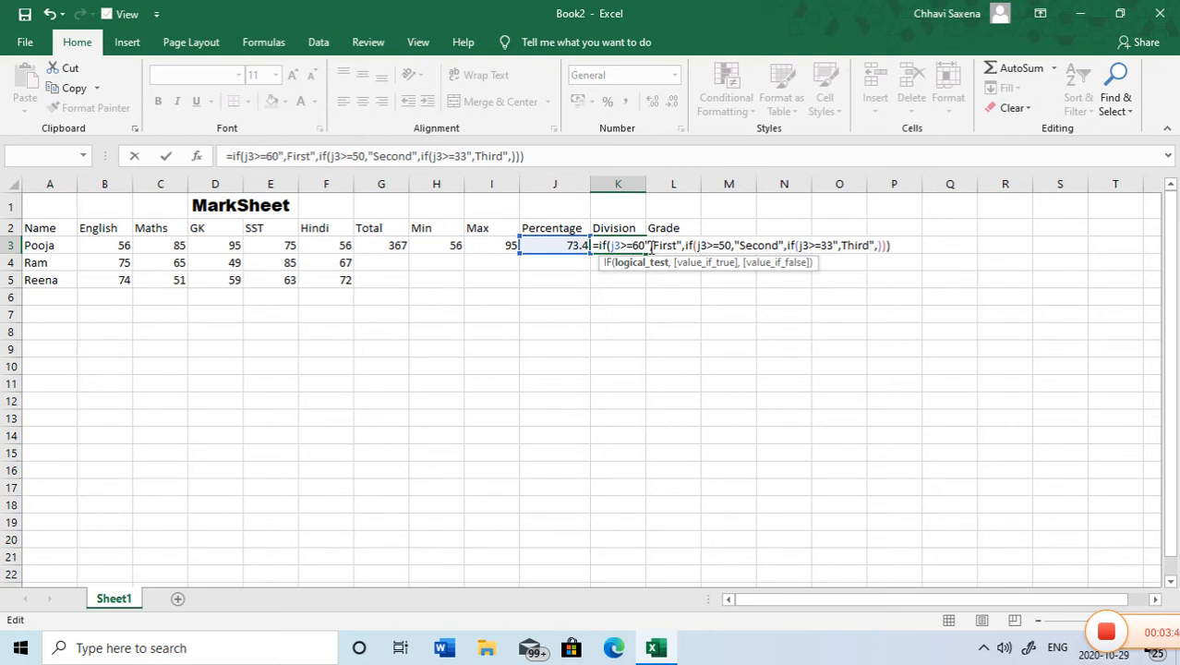
Step: Correct the punctuation of the first condition in the K3 formula to j3>=60,"First"
{"action": "key", "text": "BackSpace"}
{"action": "key", "text": "BackSpace"}
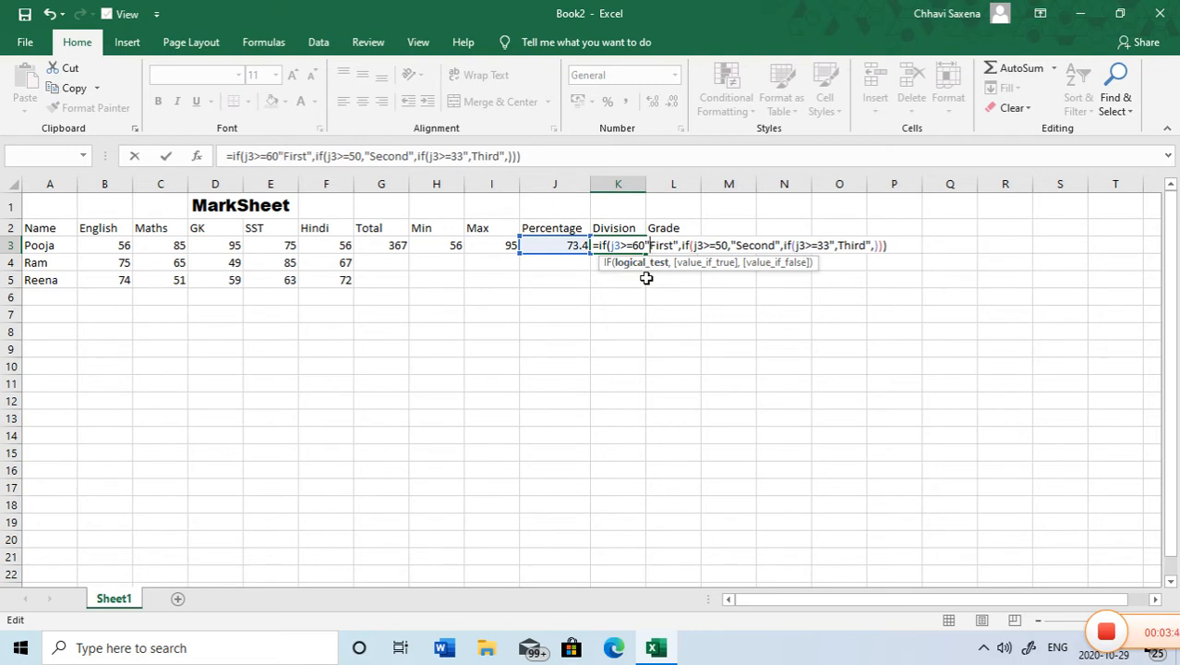
{"action": "type", "text": ","}
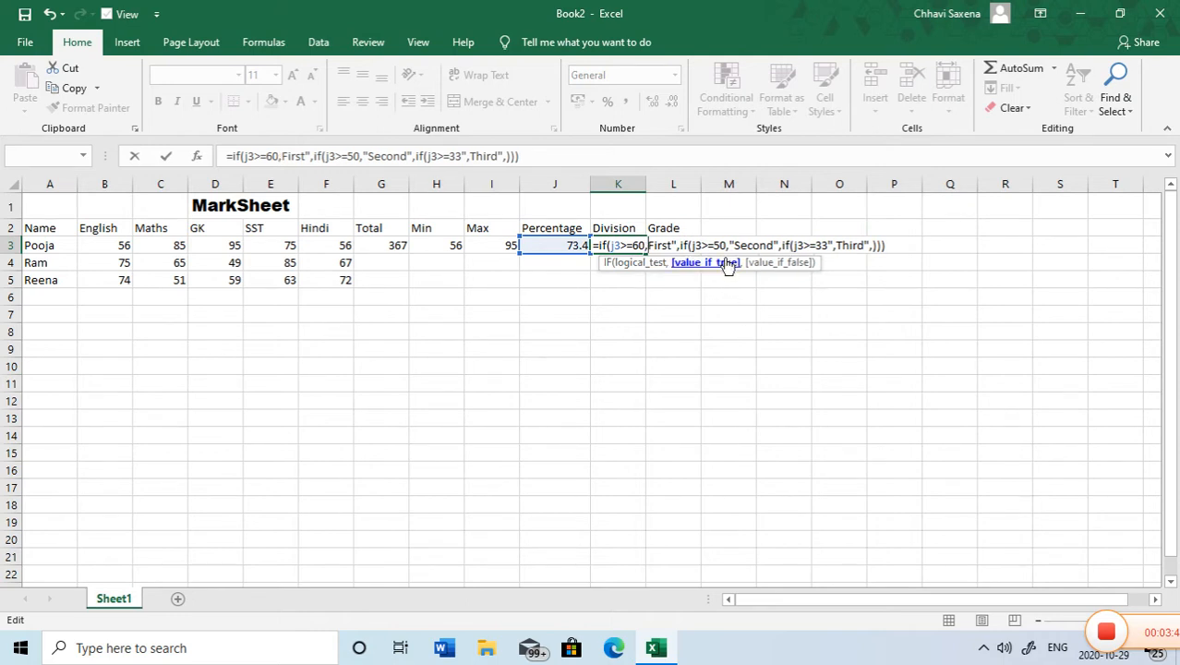
{"action": "type", "text": "\""}
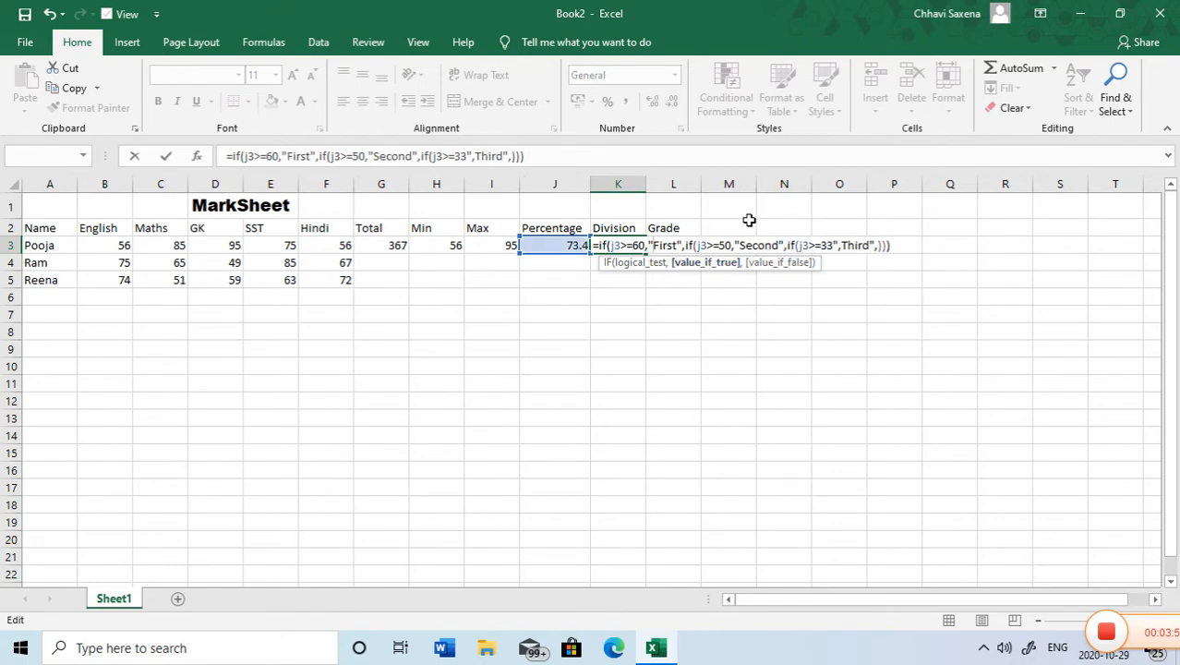
Step: Correct the third condition in the K3 formula to j3>=33,"Third" and enter the formula
{"action": "left_click", "coordinate": [841, 246]}
{"action": "key", "text": "BackSpace"}
{"action": "key", "text": "BackSpace"}
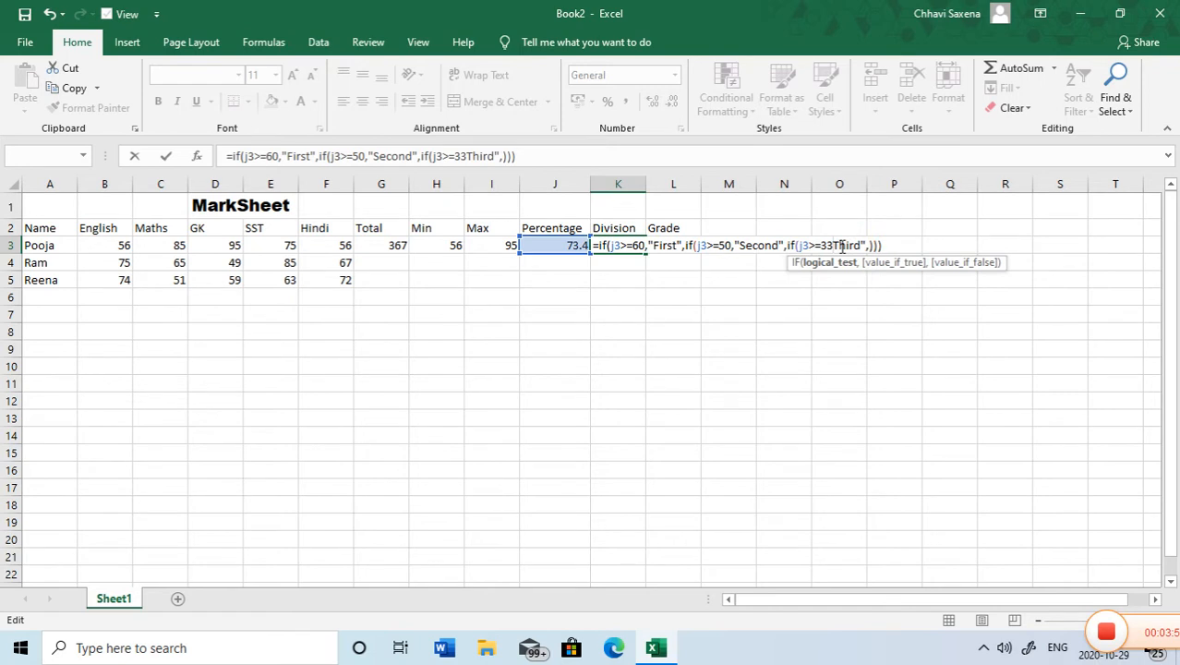
{"action": "type", "text": ","}
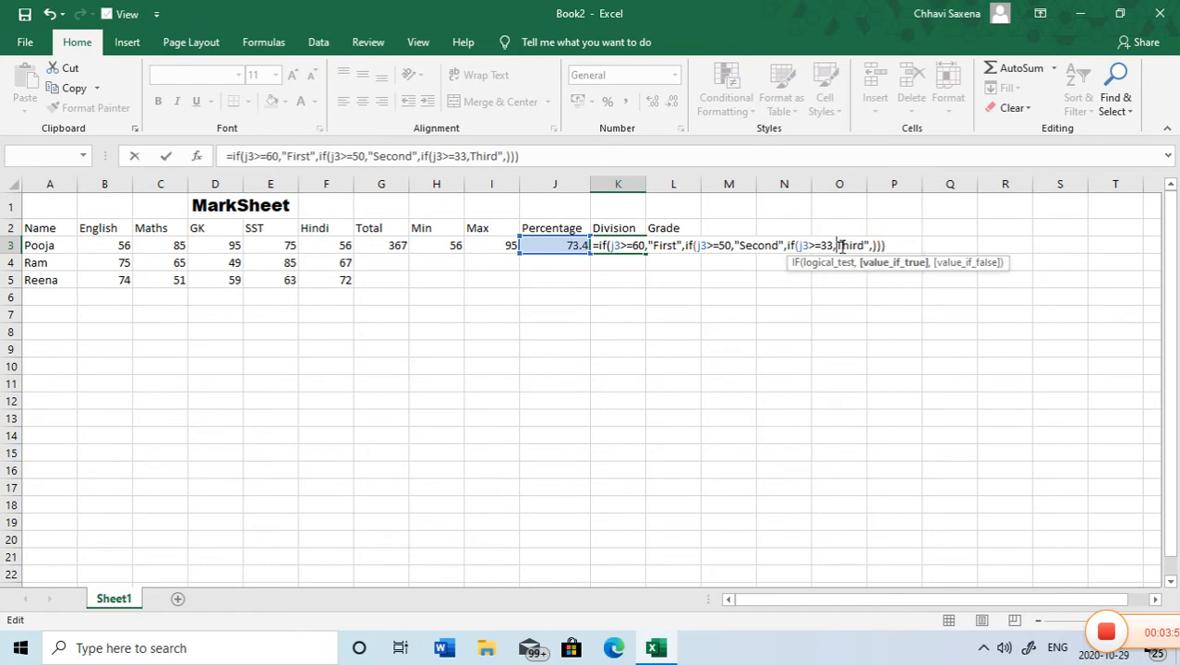
{"action": "key", "text": "Return"}
{"action": "key", "text": "Return"}
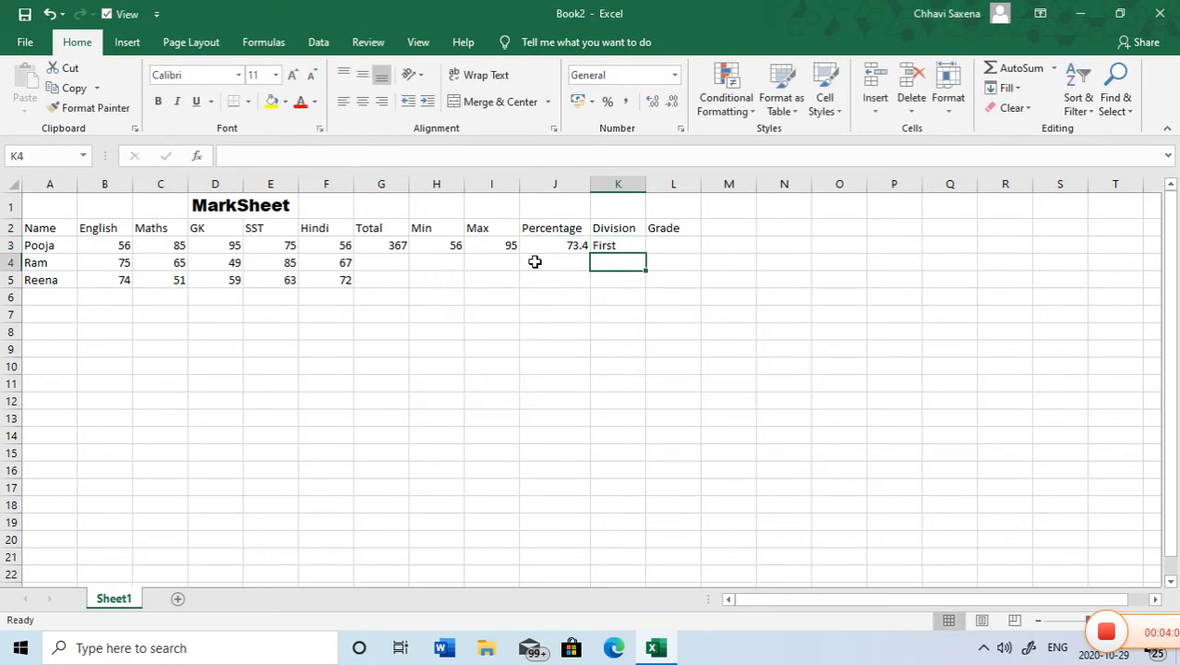
Step: Enter the formula =sum(b4:f4) in G4 to calculate Ram's total
{"action": "left_click", "coordinate": [367, 264]}
{"action": "type", "text": "=sum("}
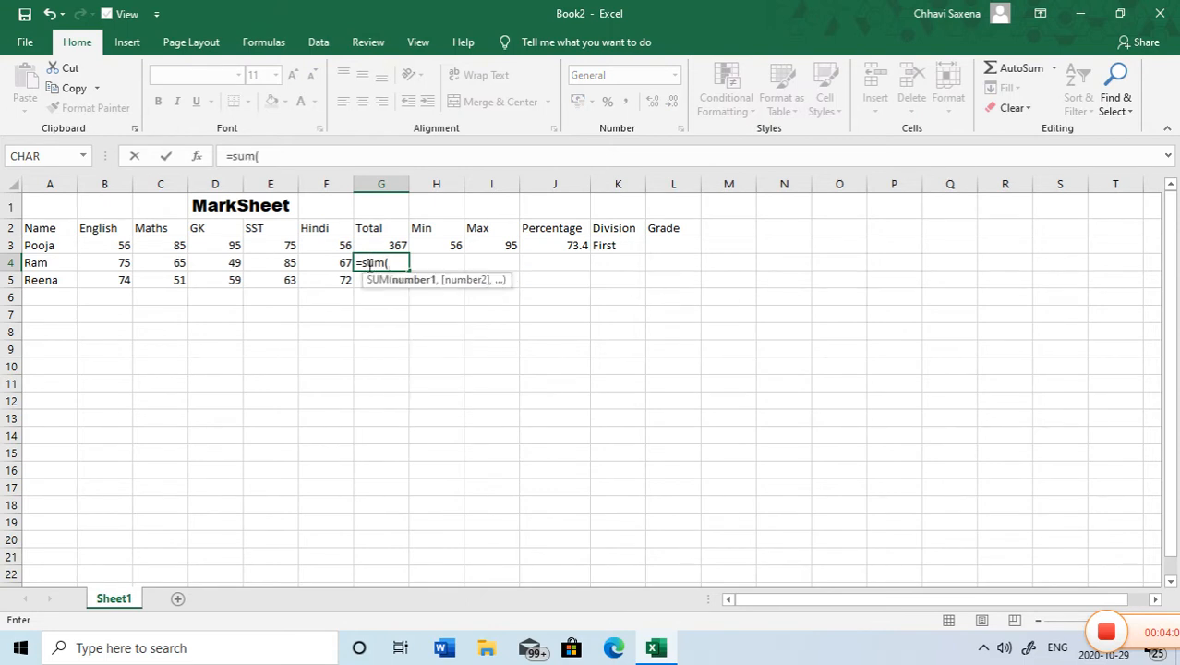
{"action": "type", "text": "b4"}
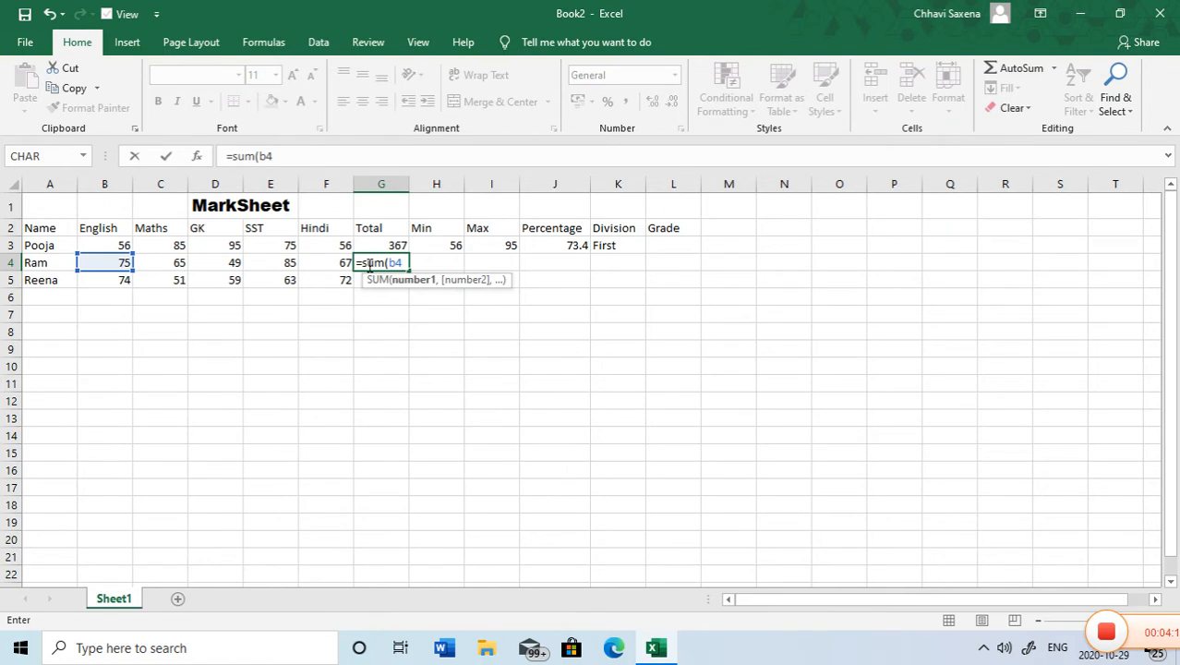
{"action": "type", "text": ":f4"}
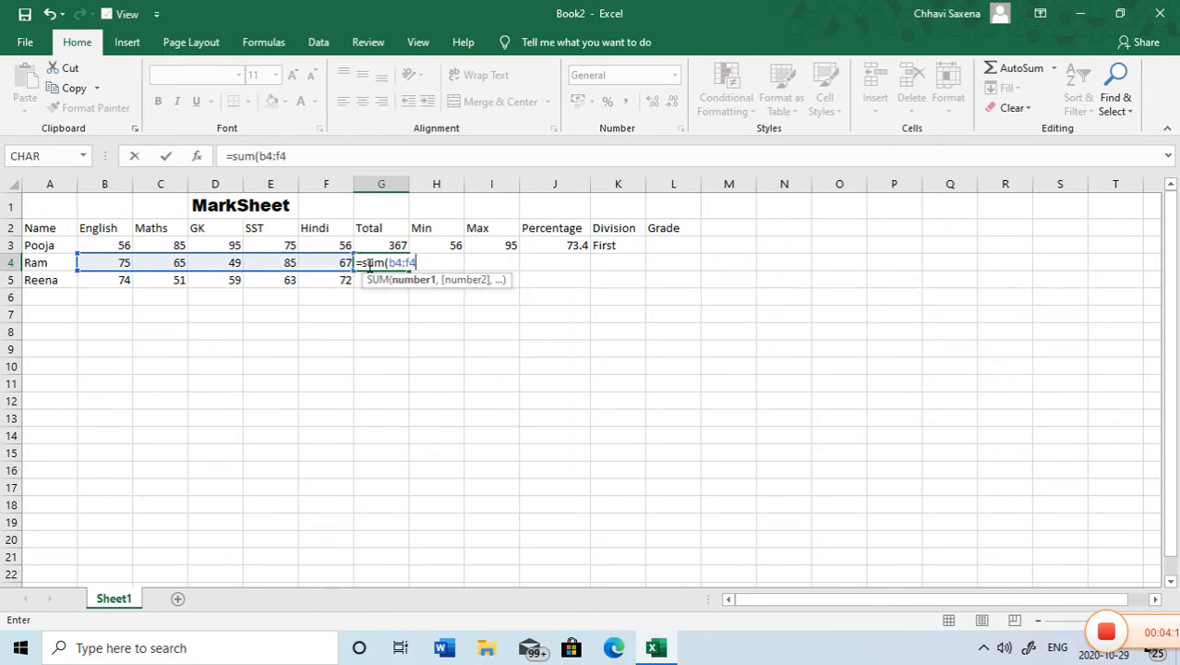
{"action": "type", "text": ")"}
{"action": "key", "text": "Return"}
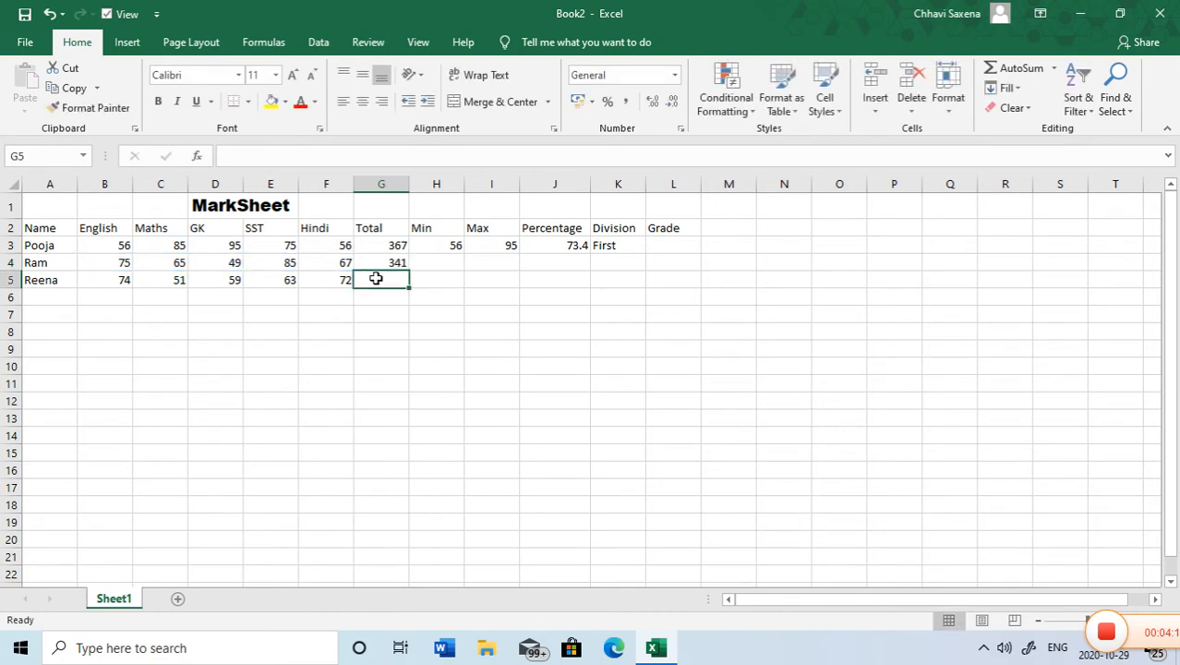
Step: Enter the formula =sum(B5:F5) in G5 to calculate Reena's total
{"action": "type", "text": "=su"}
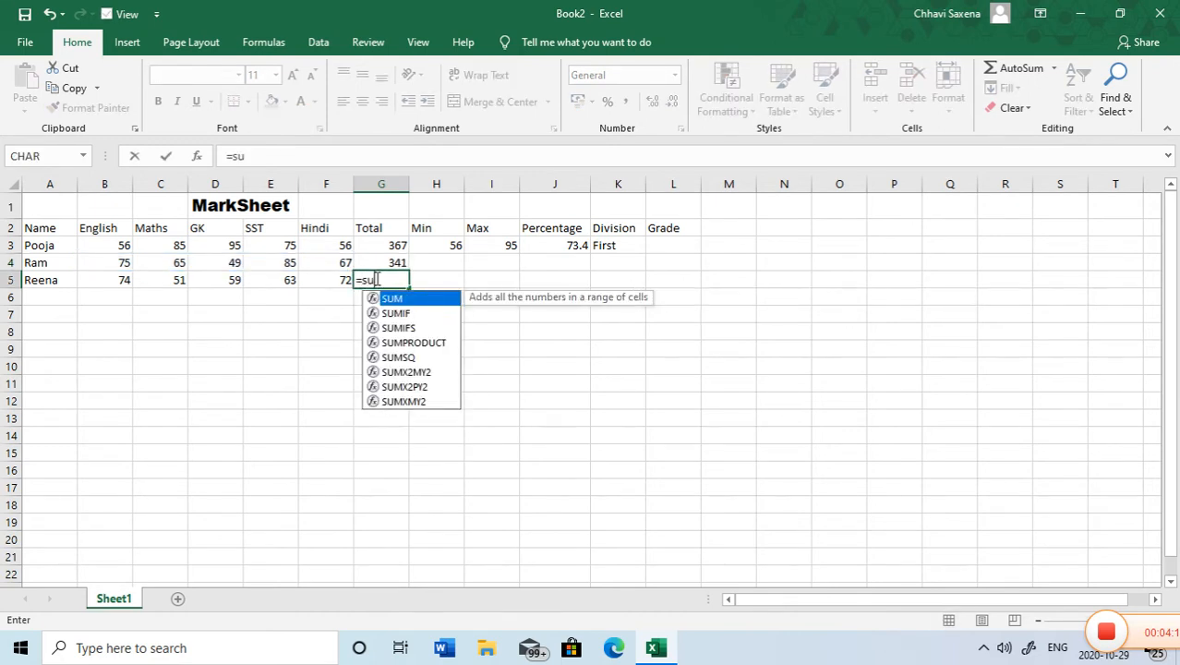
{"action": "type", "text": "m("}
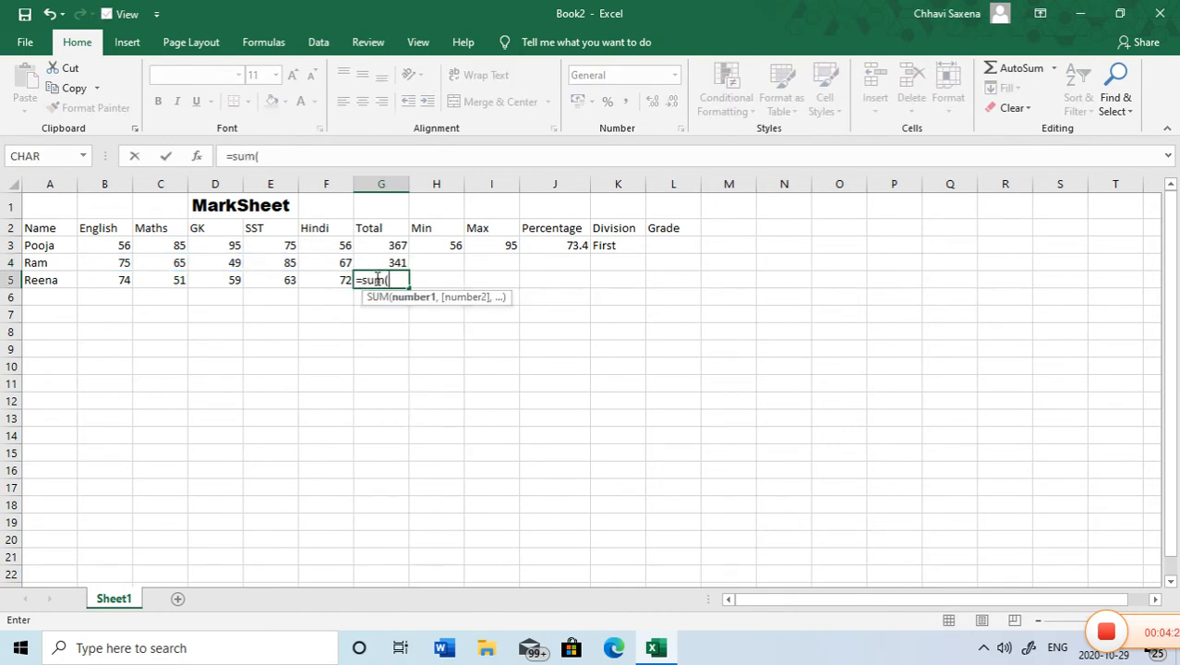
{"action": "left_click", "coordinate": [108, 281]}
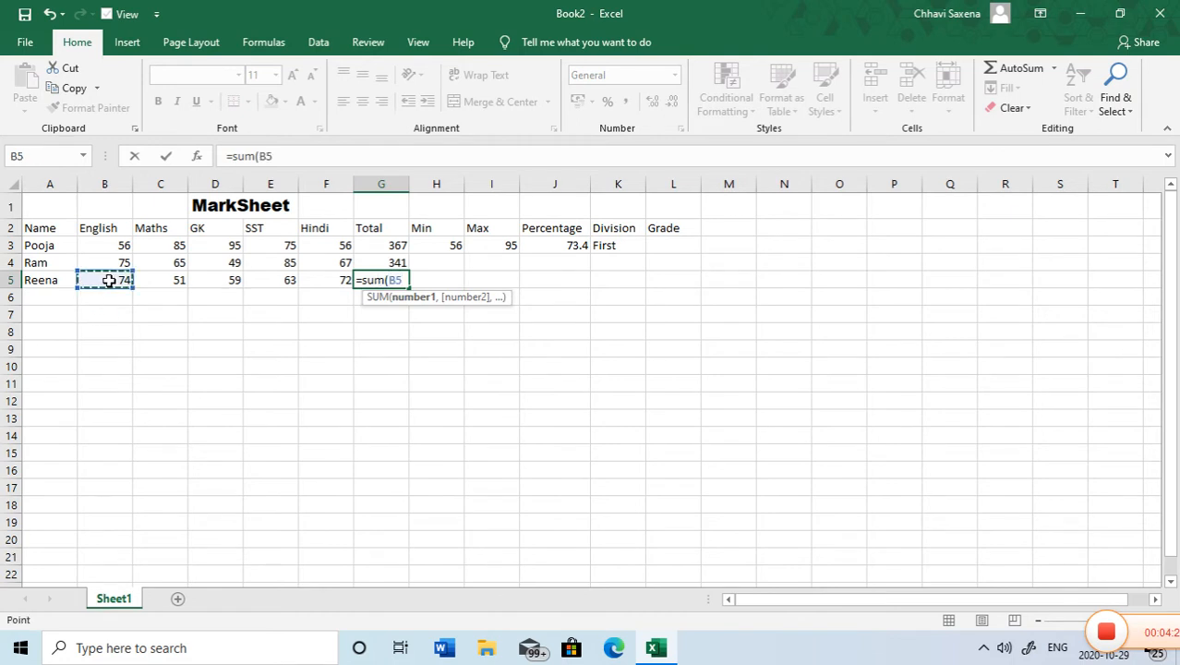
{"action": "key", "text": "shift+Right"}
{"action": "key", "text": "shift+Right"}
{"action": "key", "text": "shift+Right"}
{"action": "key", "text": "shift+Right"}
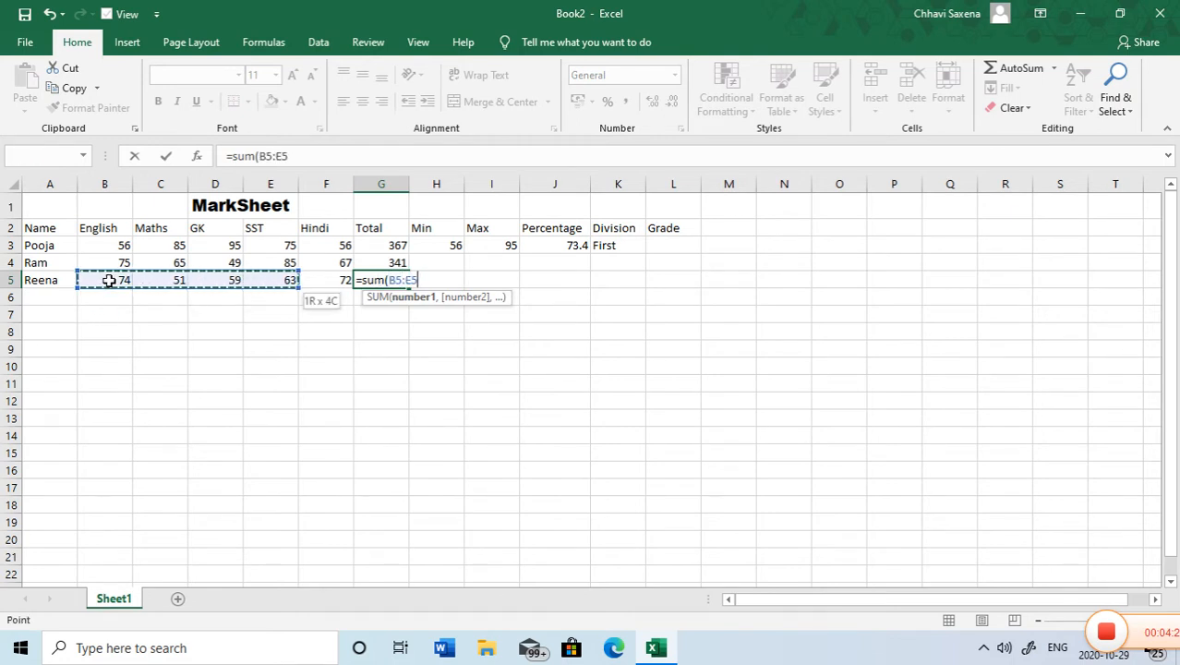
{"action": "type", "text": ")"}
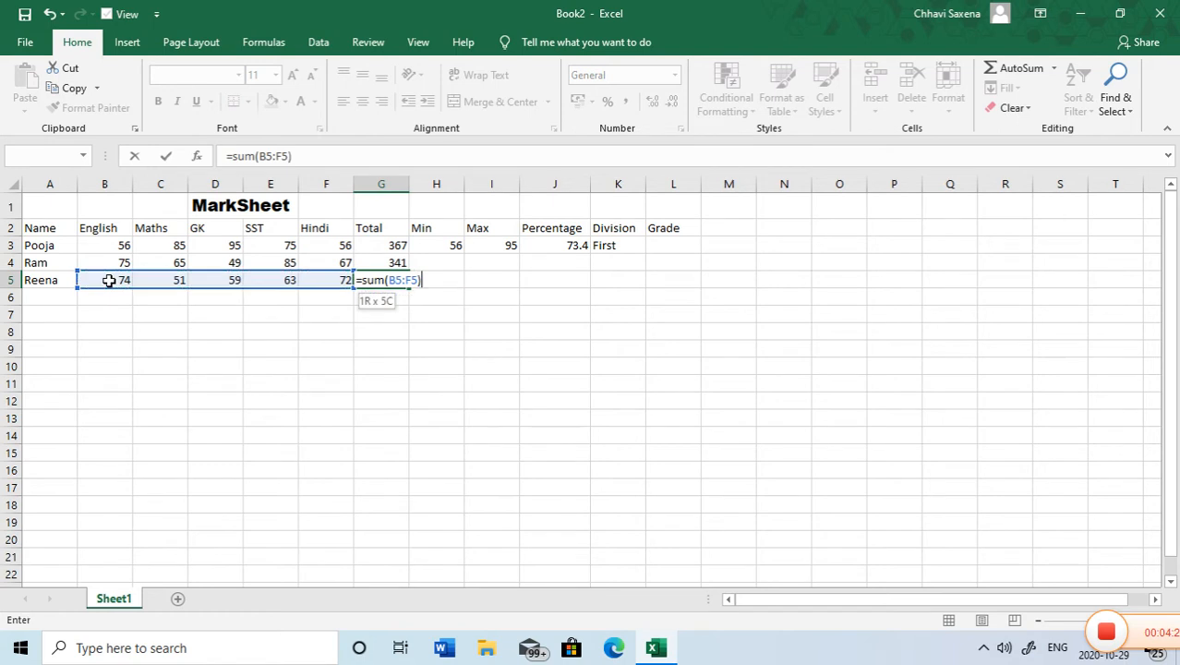
{"action": "key", "text": "Return"}
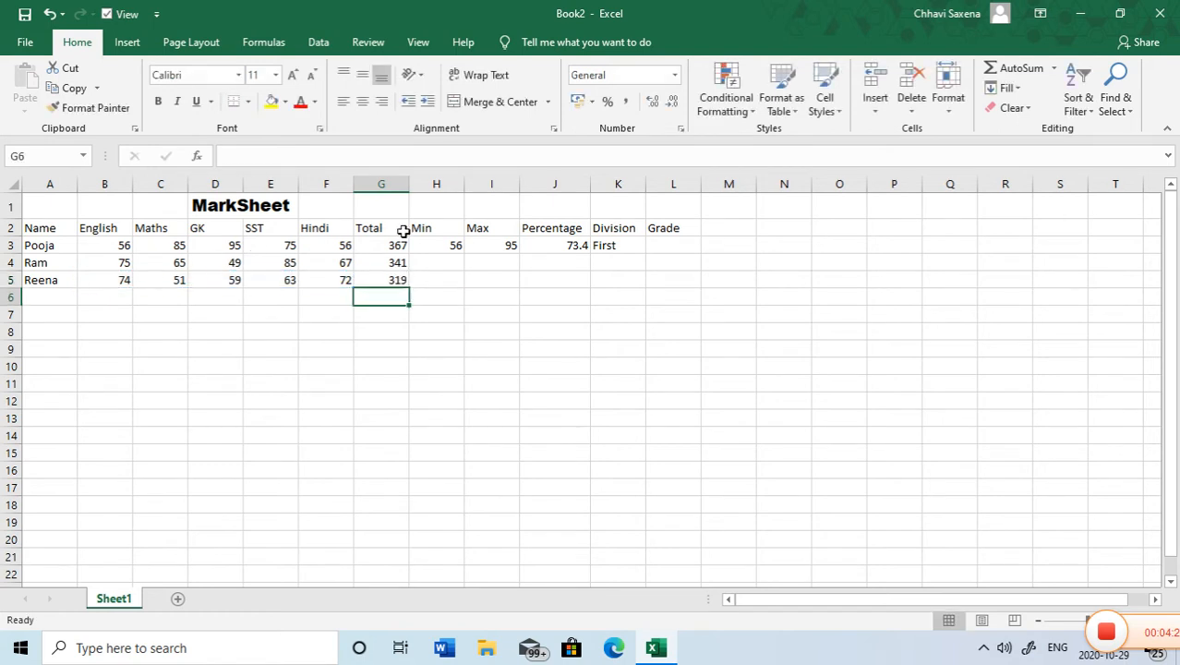
Step: Fill the Min formula in H3 down to H5 for Ram and Reena
{"action": "left_click", "coordinate": [441, 244]}
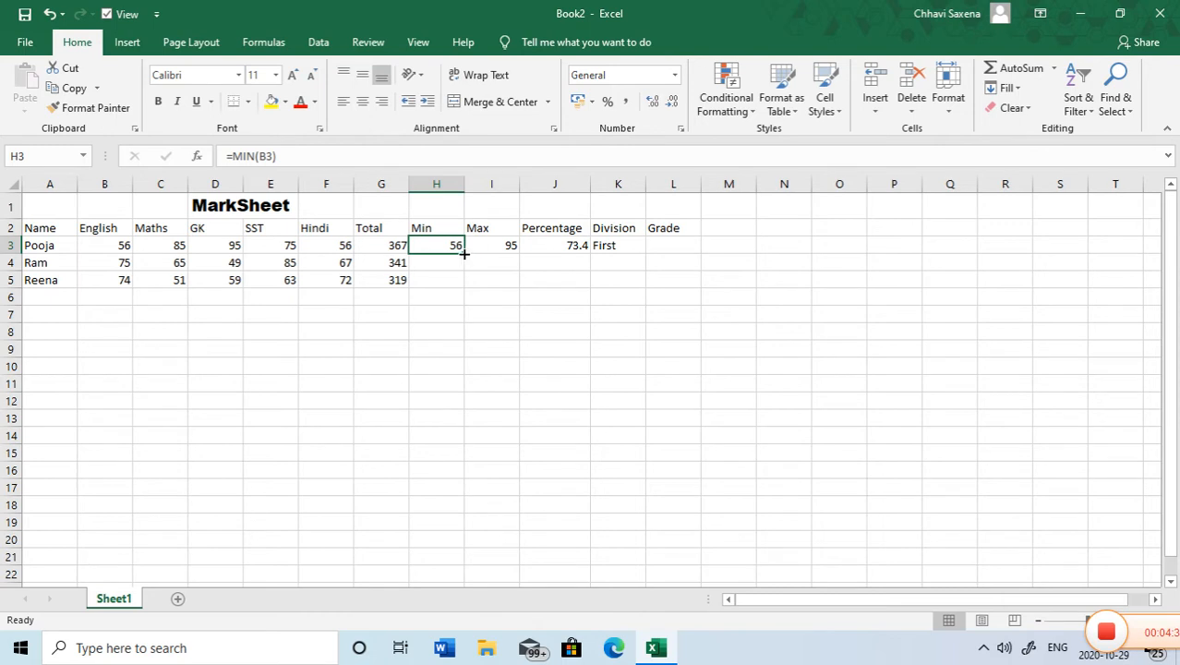
{"action": "left_click_drag", "start_coordinate": [465, 253], "coordinate": [462, 296]}
{"action": "left_click", "coordinate": [497, 301]}
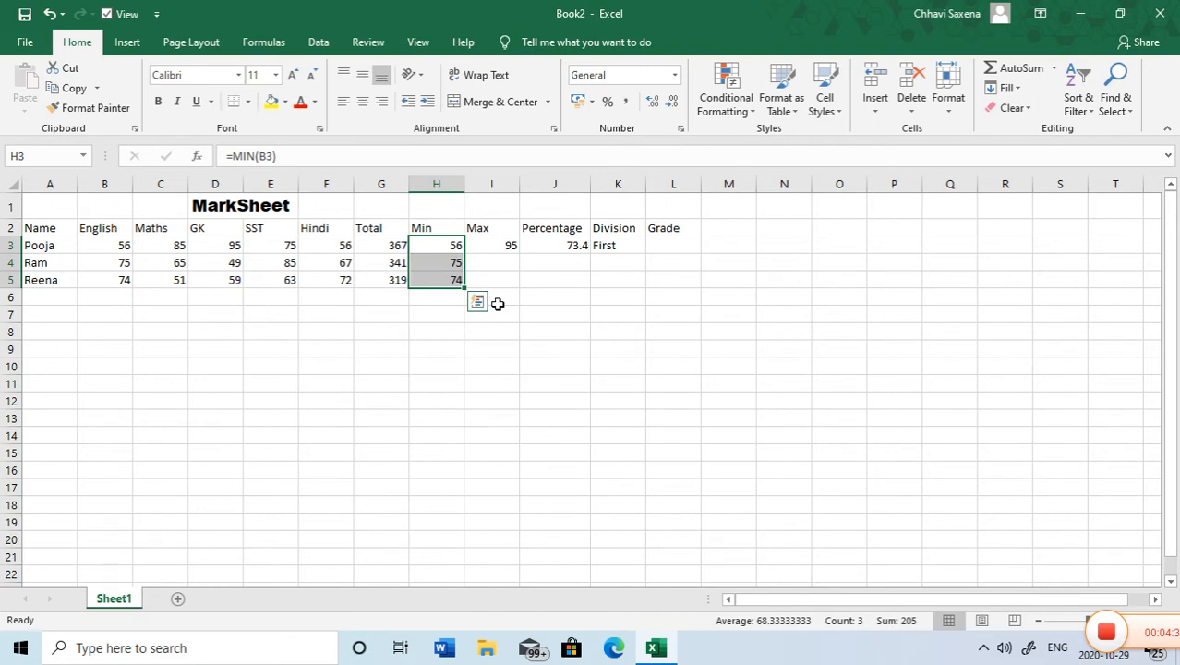
Step: Fill the Max formula in I3 and the Percentage formula in J3 down to row 5
{"action": "left_click", "coordinate": [500, 244]}
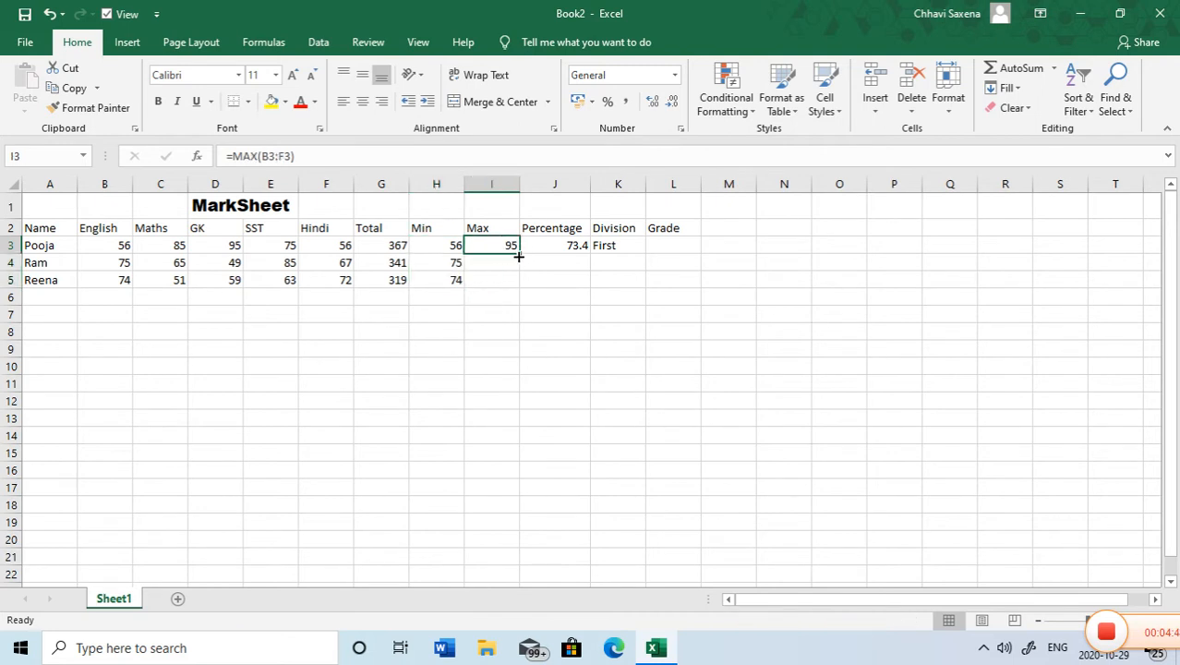
{"action": "left_click_drag", "start_coordinate": [519, 256], "coordinate": [510, 296]}
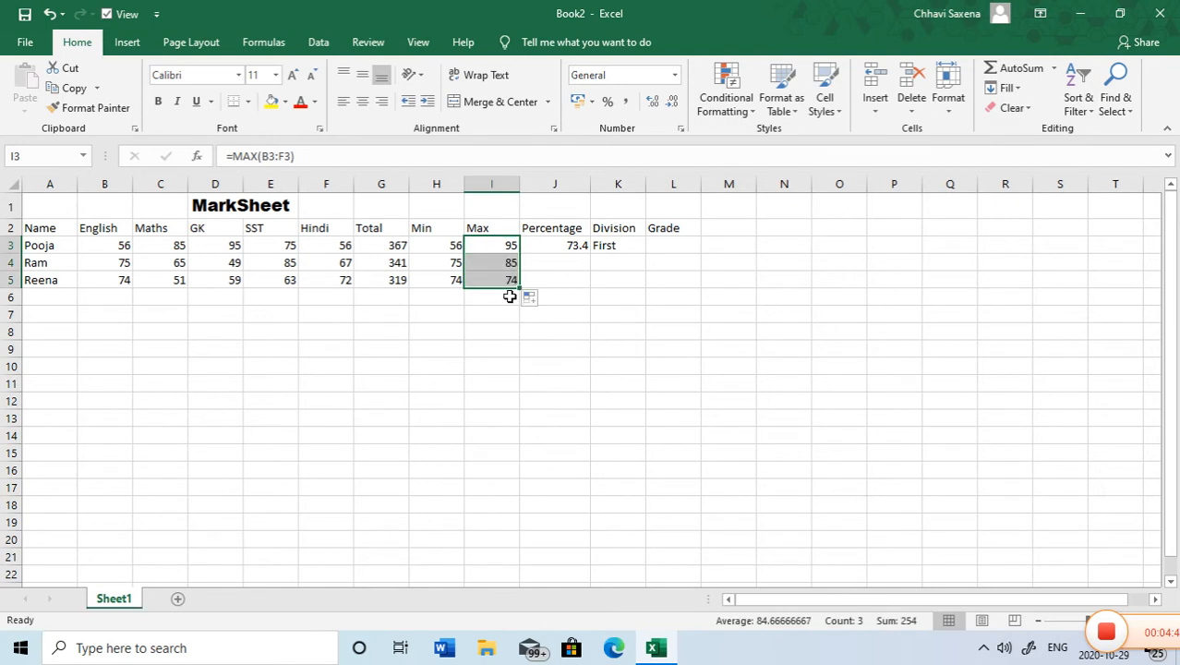
{"action": "left_click", "coordinate": [538, 247]}
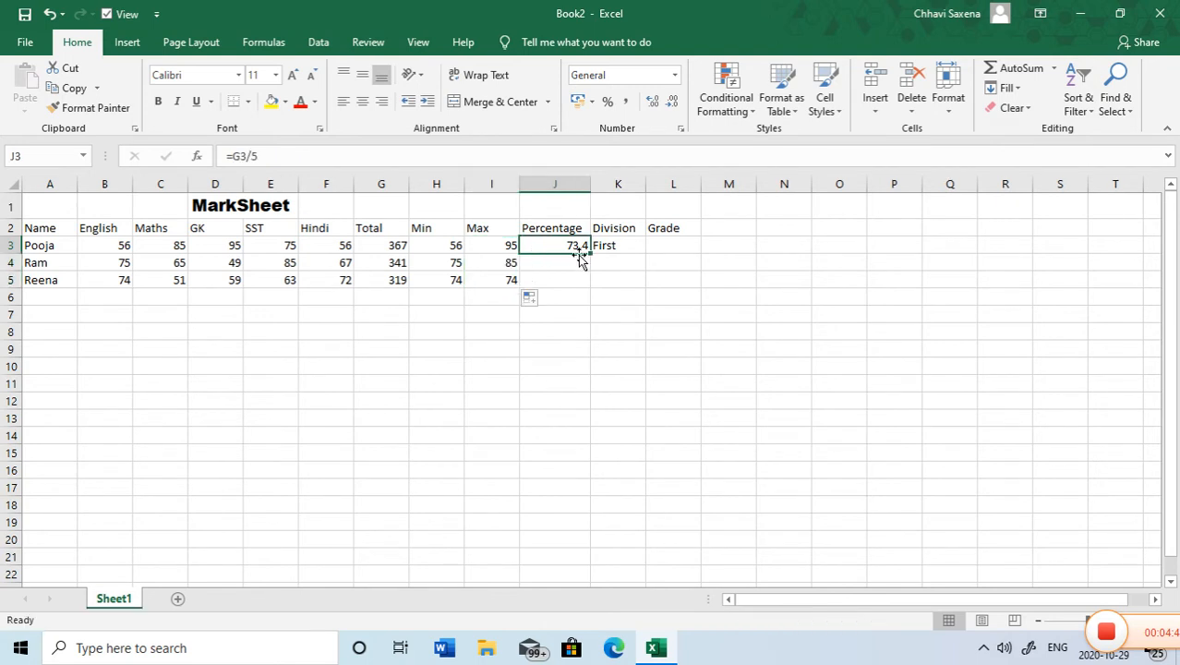
{"action": "left_click_drag", "start_coordinate": [590, 253], "coordinate": [594, 297]}
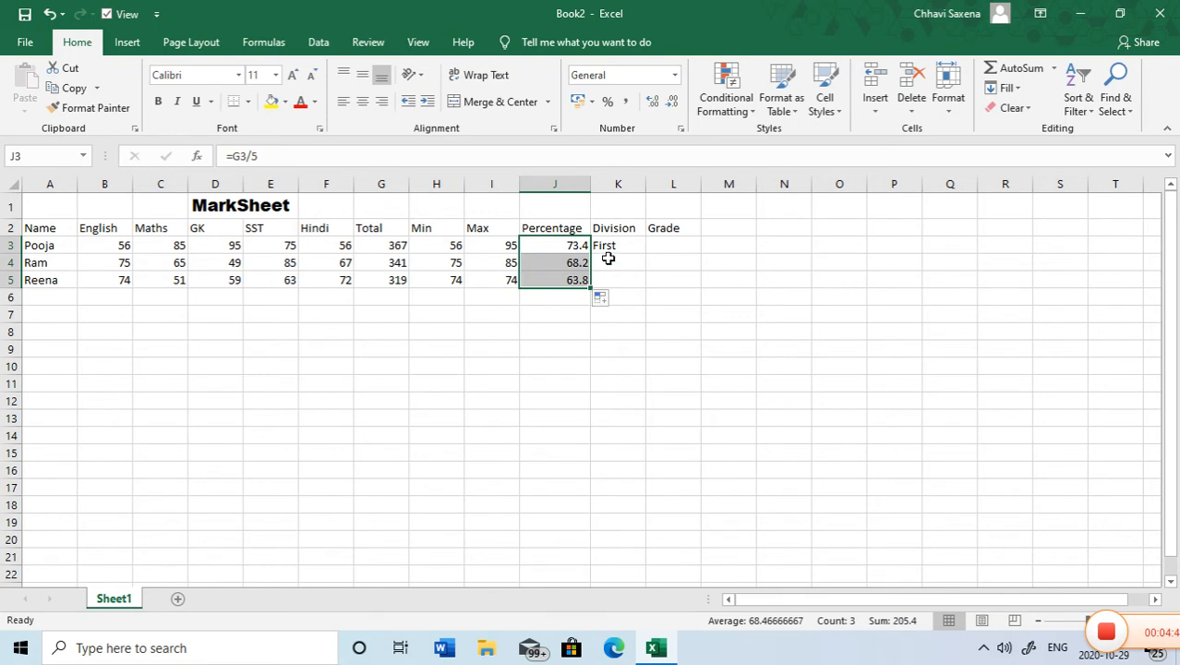
Step: Start Ram's division formula in K4 with the first condition =if(j4>=60,"first",
{"action": "left_click", "coordinate": [608, 259]}
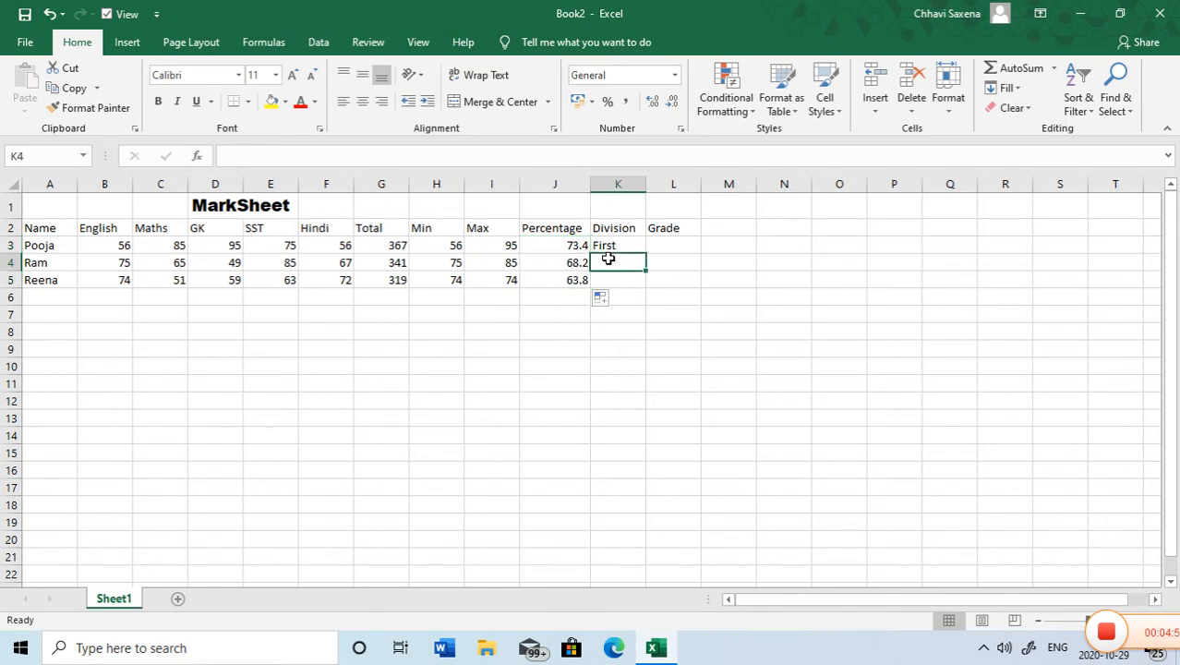
{"action": "type", "text": "="}
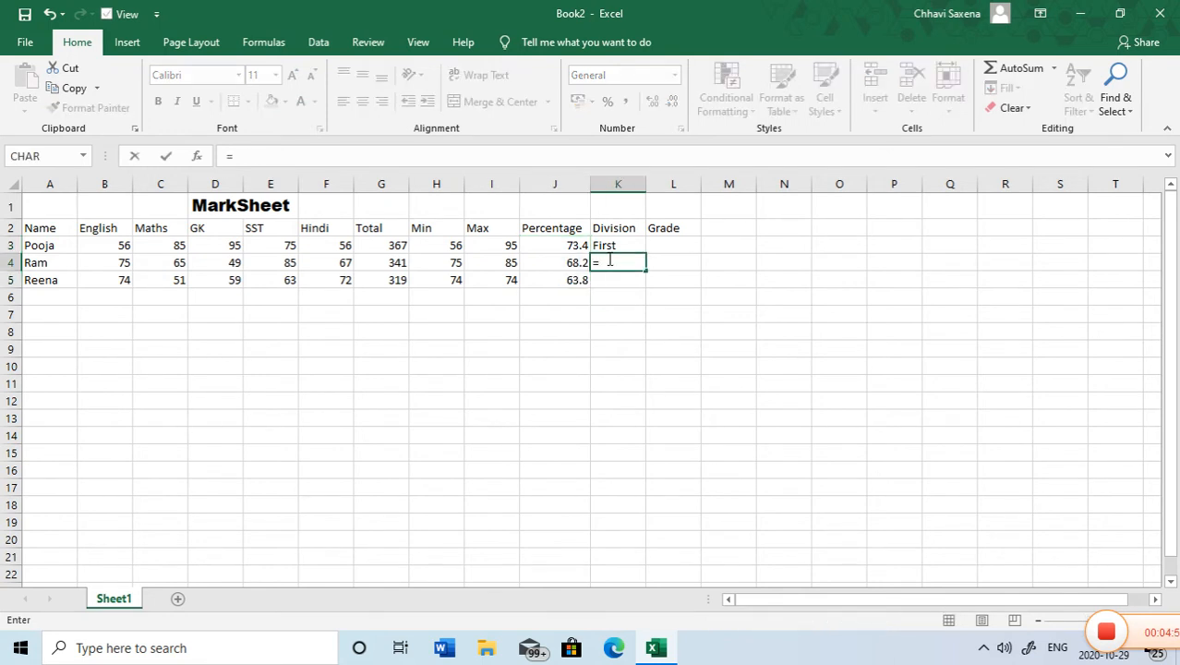
{"action": "type", "text": "if("}
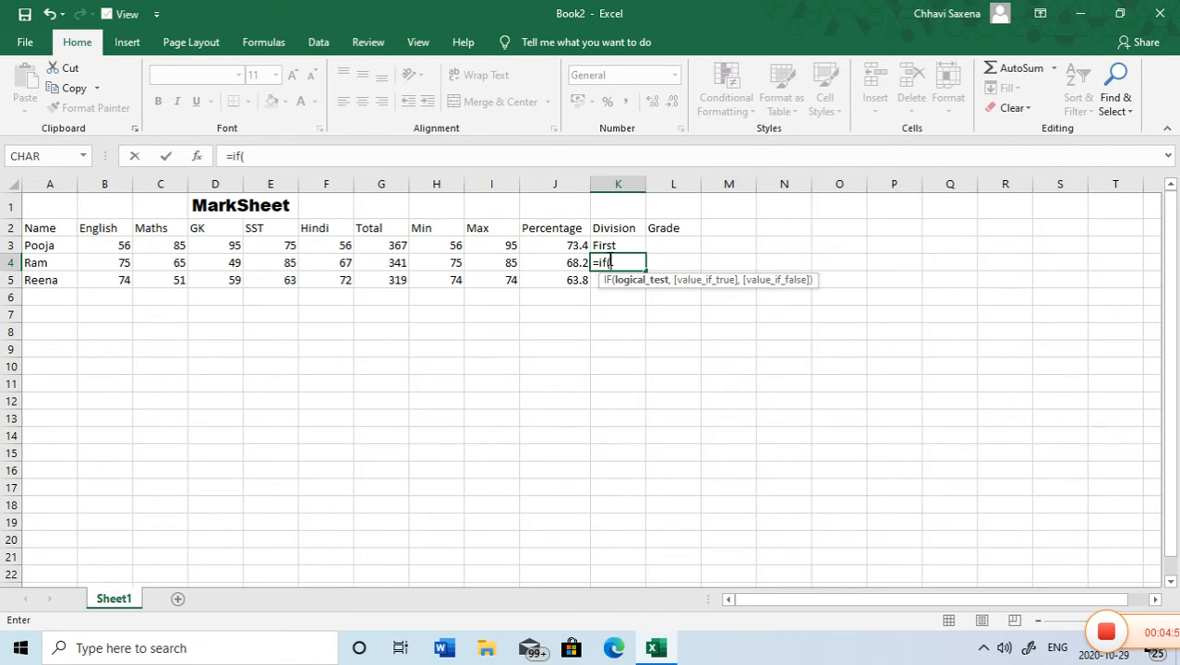
{"action": "type", "text": "j4"}
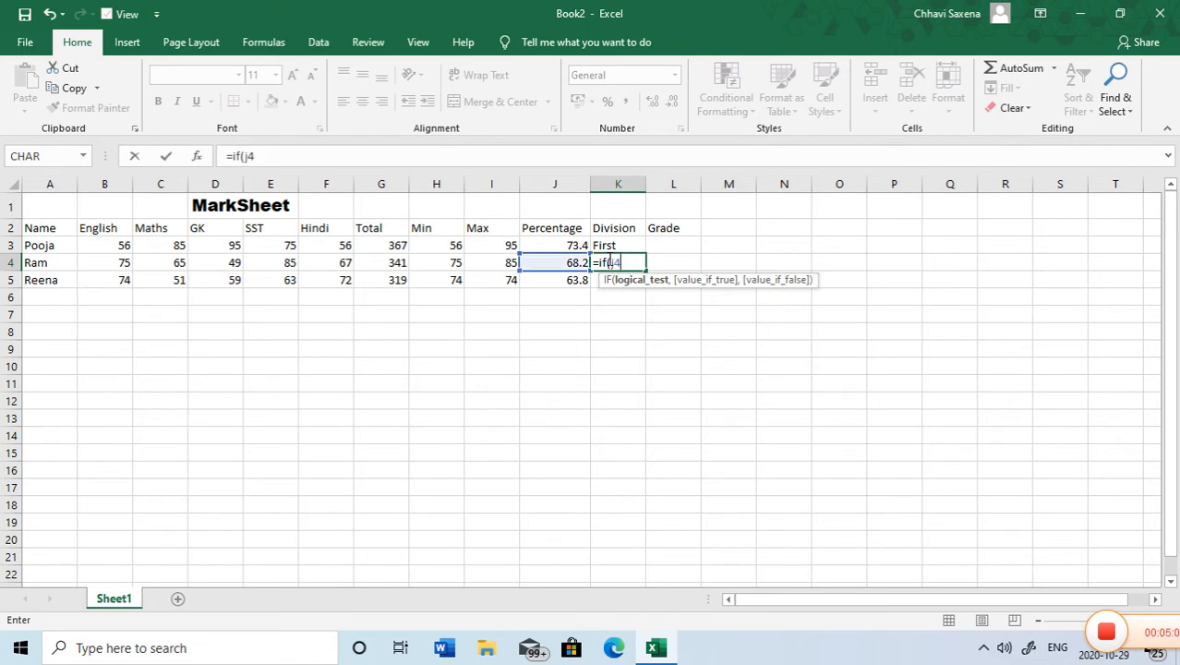
{"action": "type", "text": ">=60,\"first"}
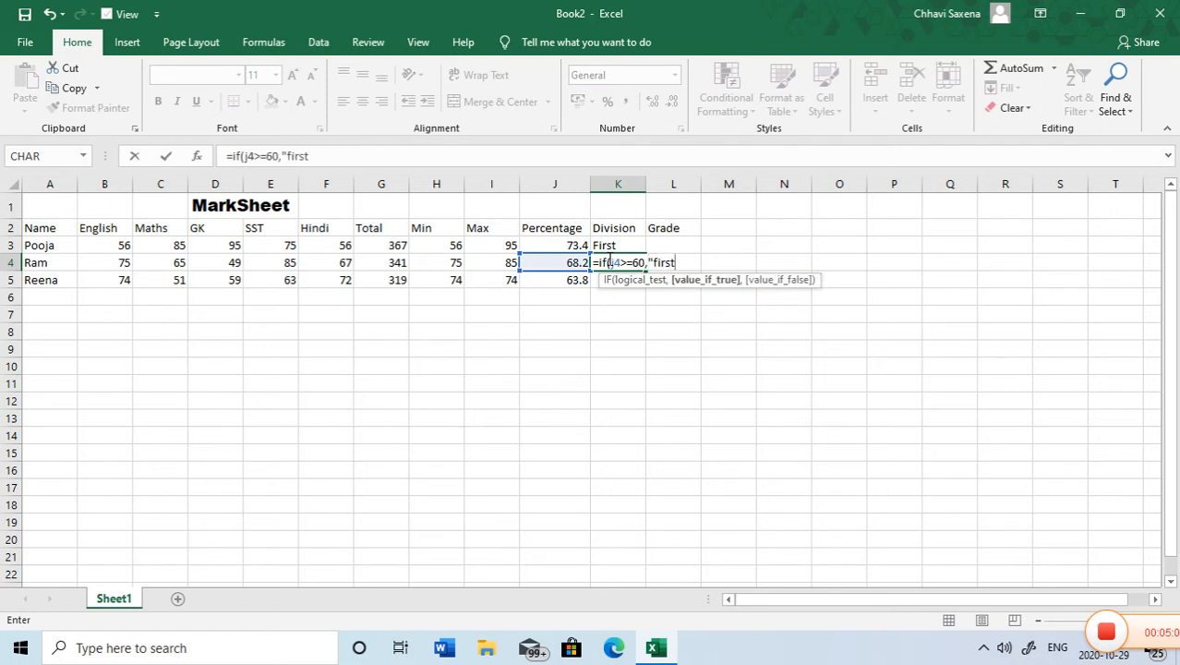
{"action": "type", "text": "\","}
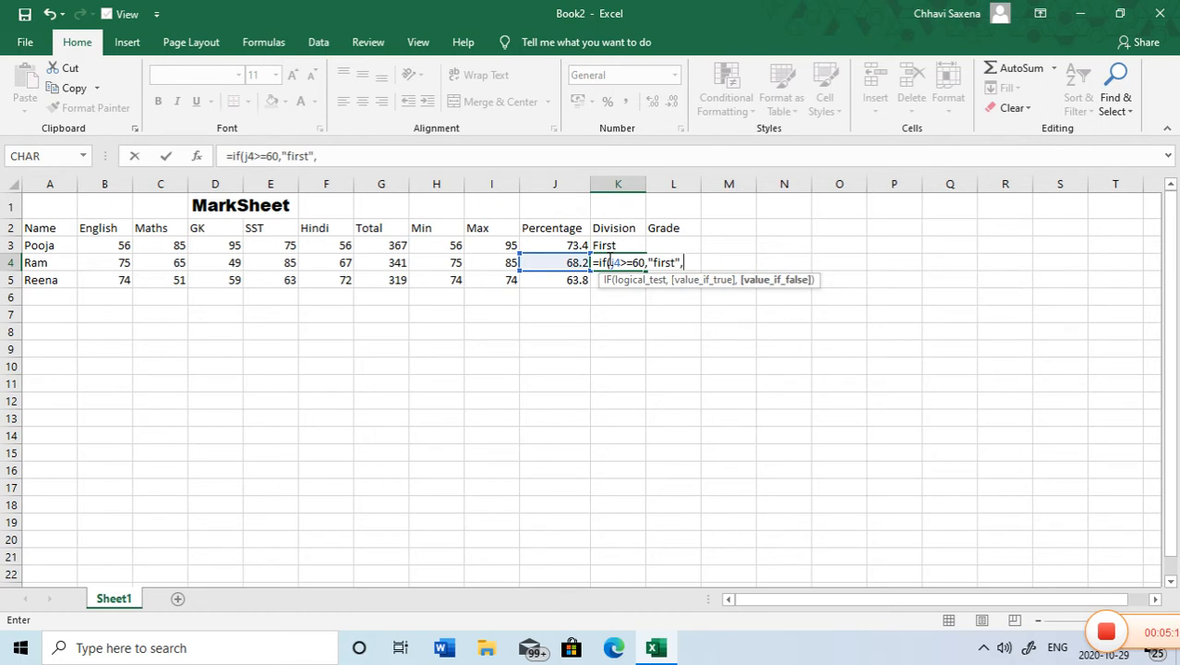
Step: Add the second nested condition if(j4>=50,"Second", to the K4 formula
{"action": "type", "text": "if("}
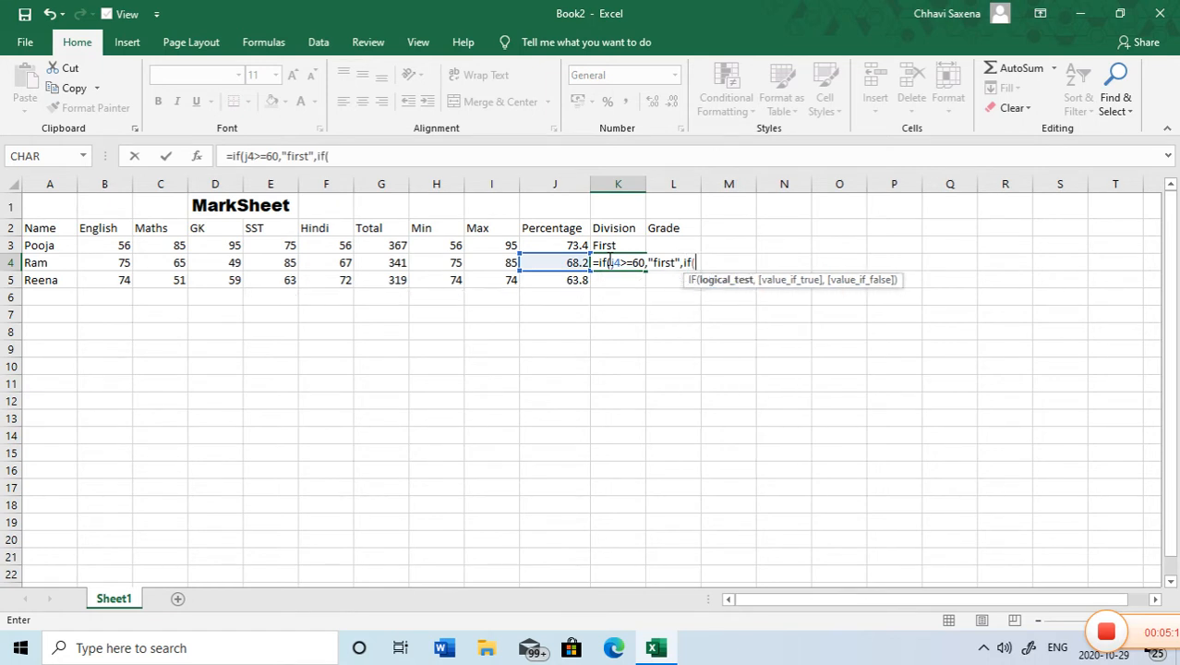
{"action": "type", "text": "j4"}
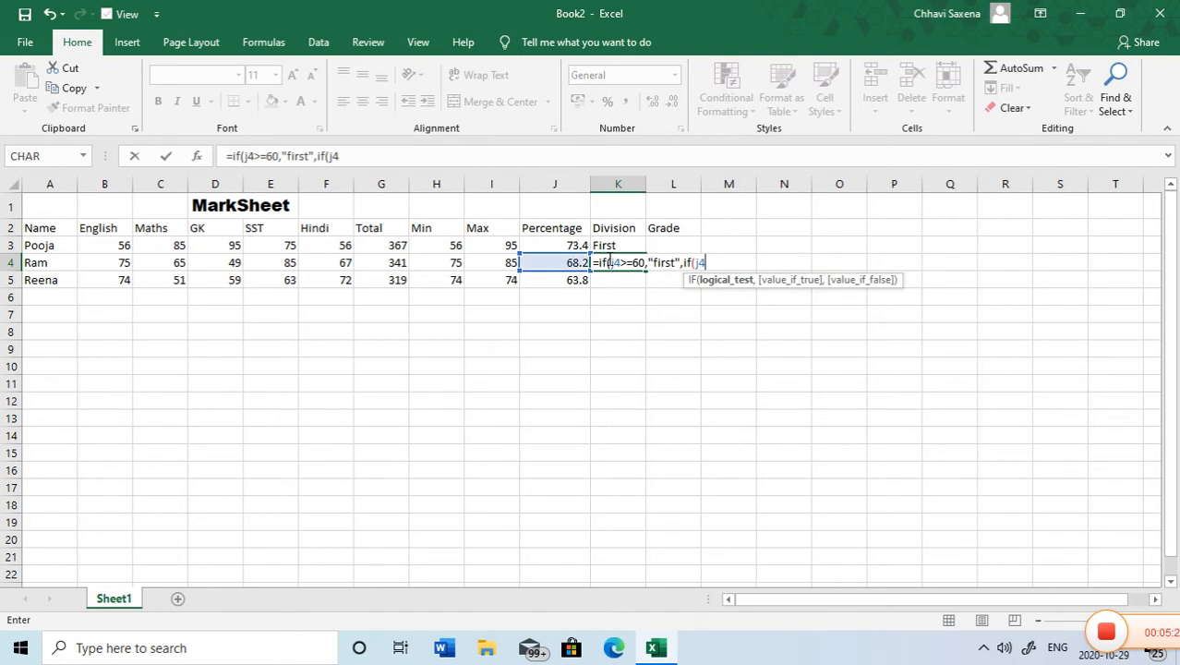
{"action": "type", "text": ">=50,"}
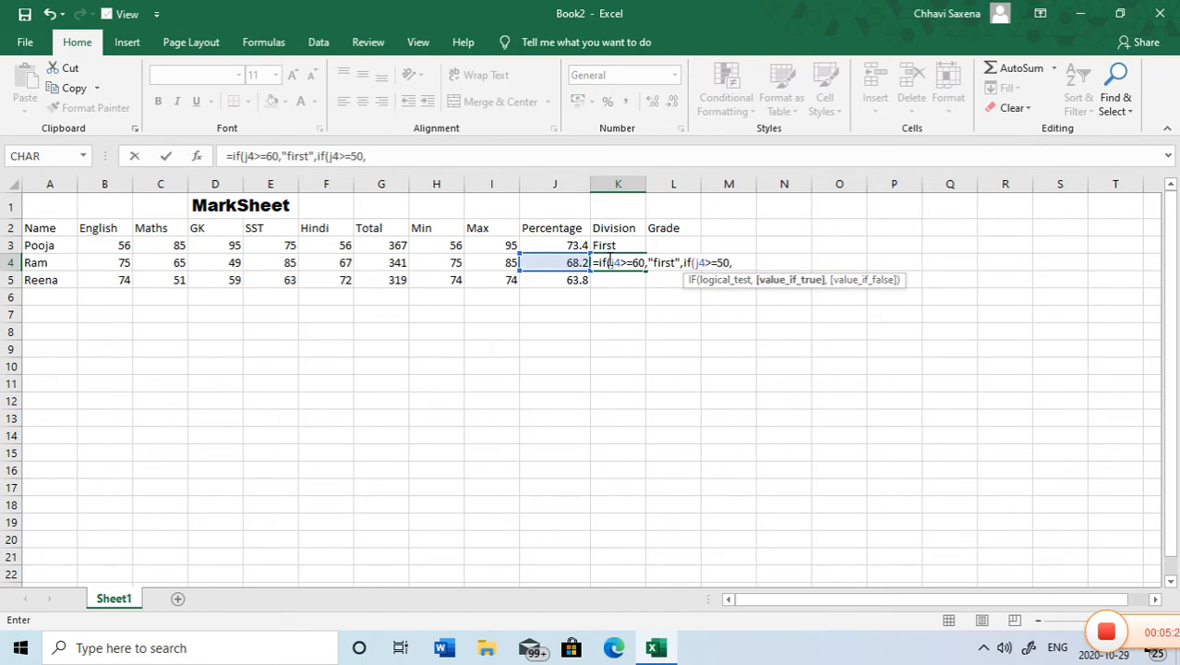
{"action": "type", "text": "\"Second\","}
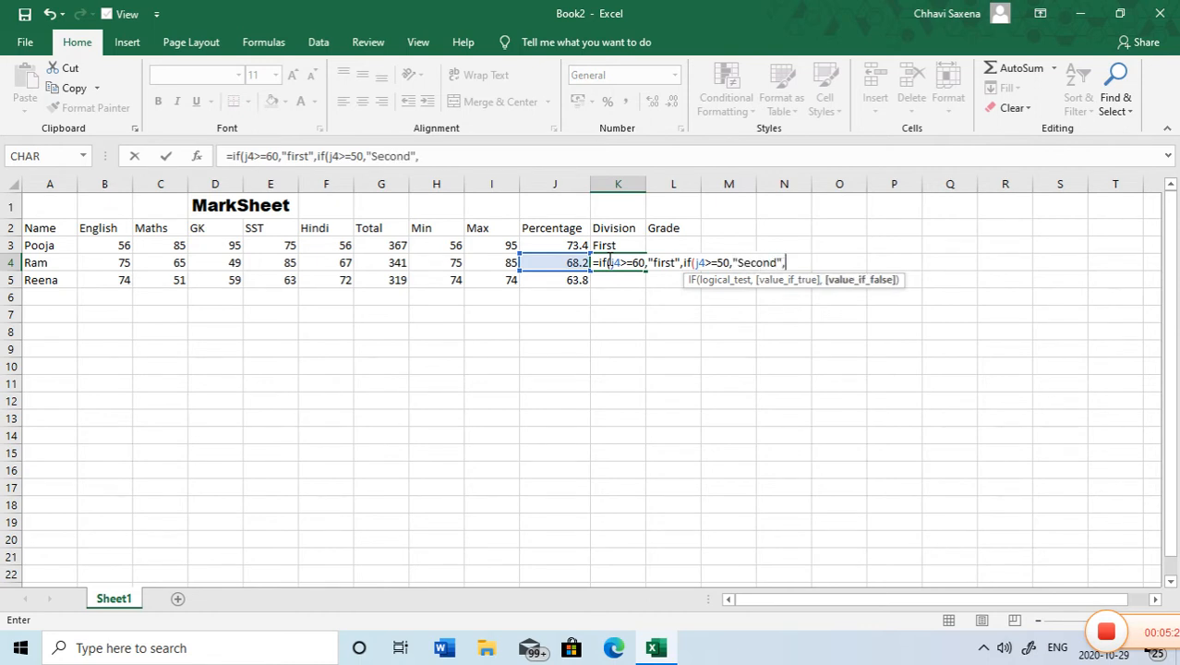
Step: Complete the K4 formula with the third condition if(j4>=33,"third",))) and enter it
{"action": "type", "text": "i"}
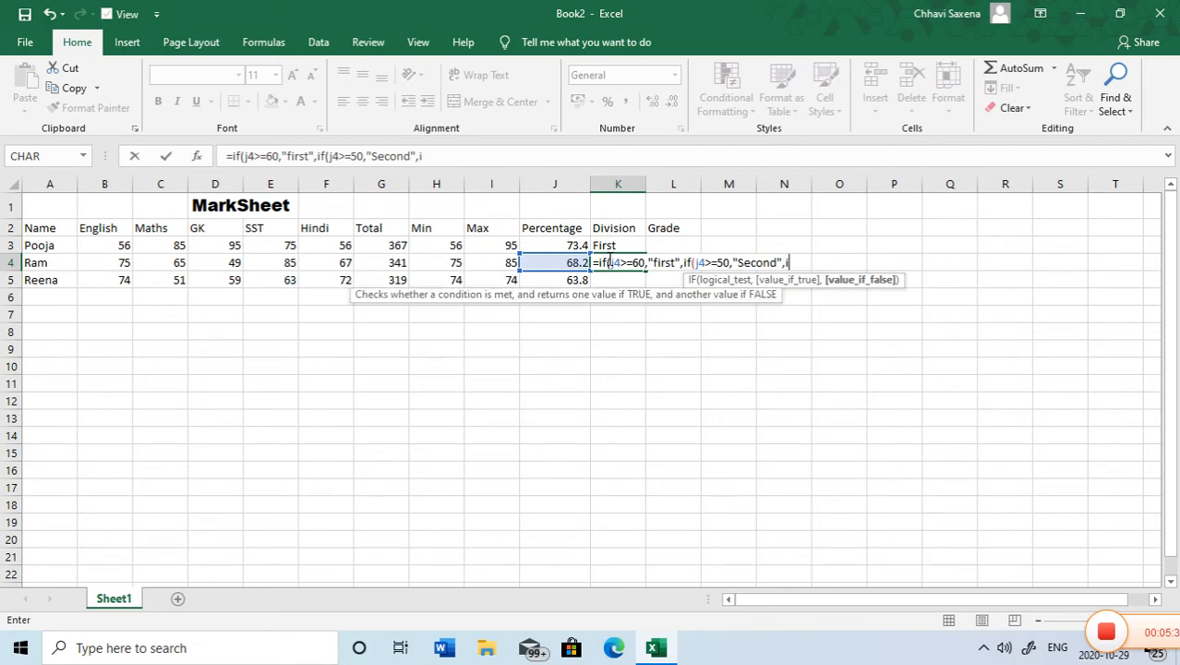
{"action": "type", "text": "f(j4"}
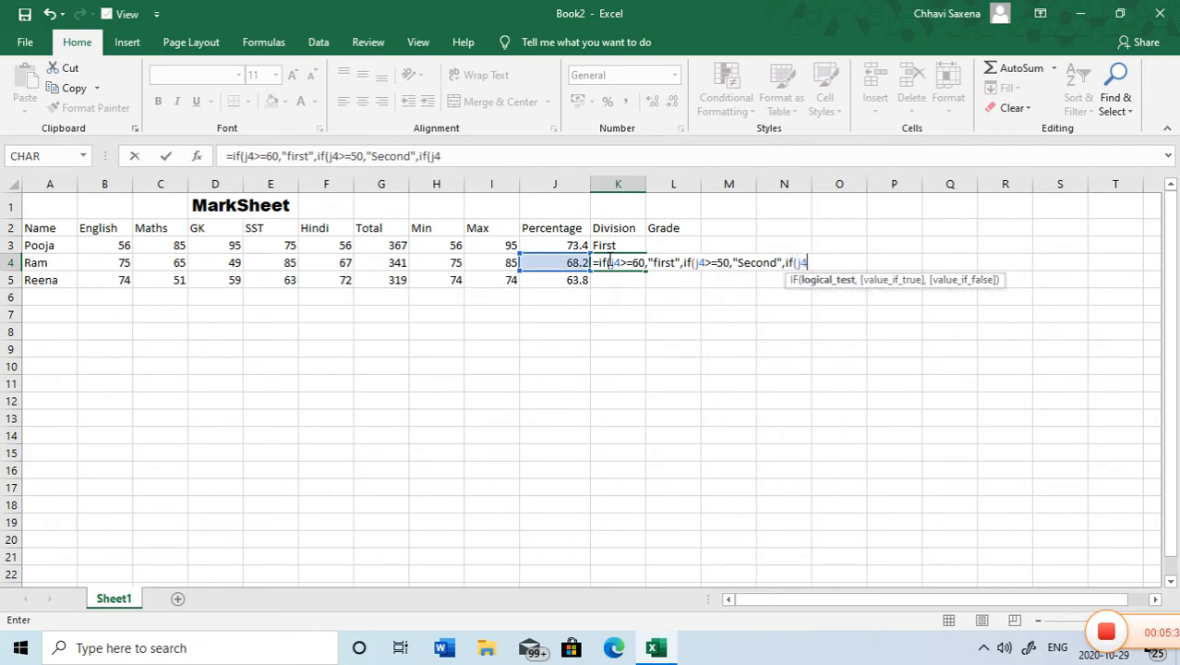
{"action": "type", "text": ">=33,"}
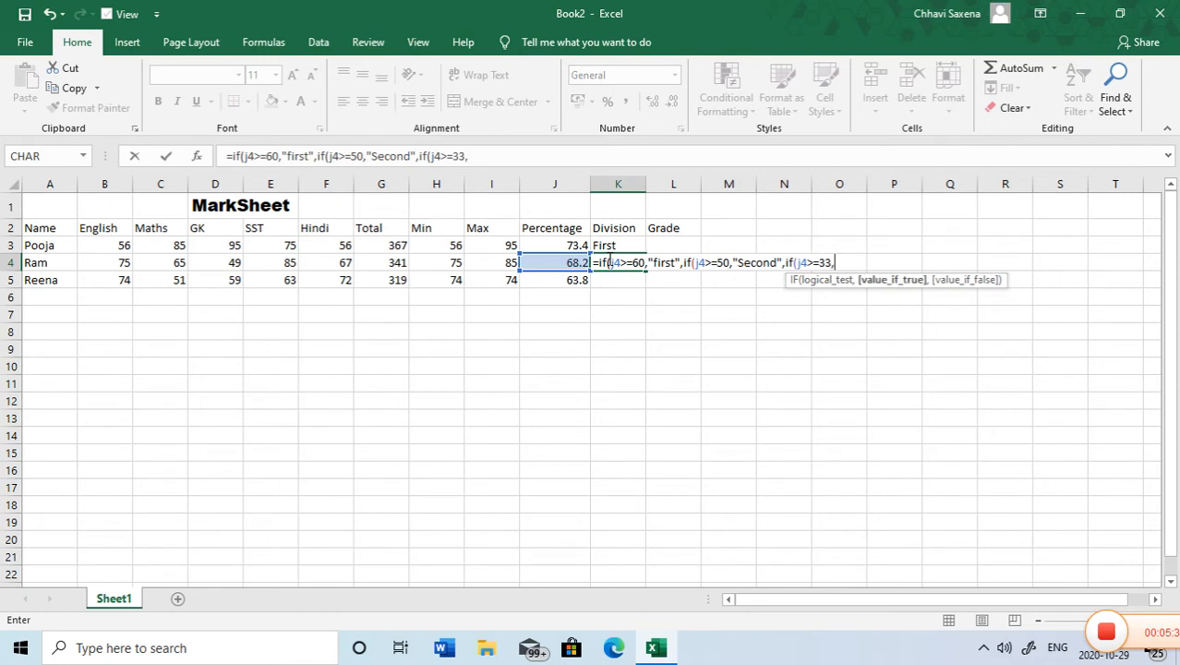
{"action": "type", "text": "\"third\","}
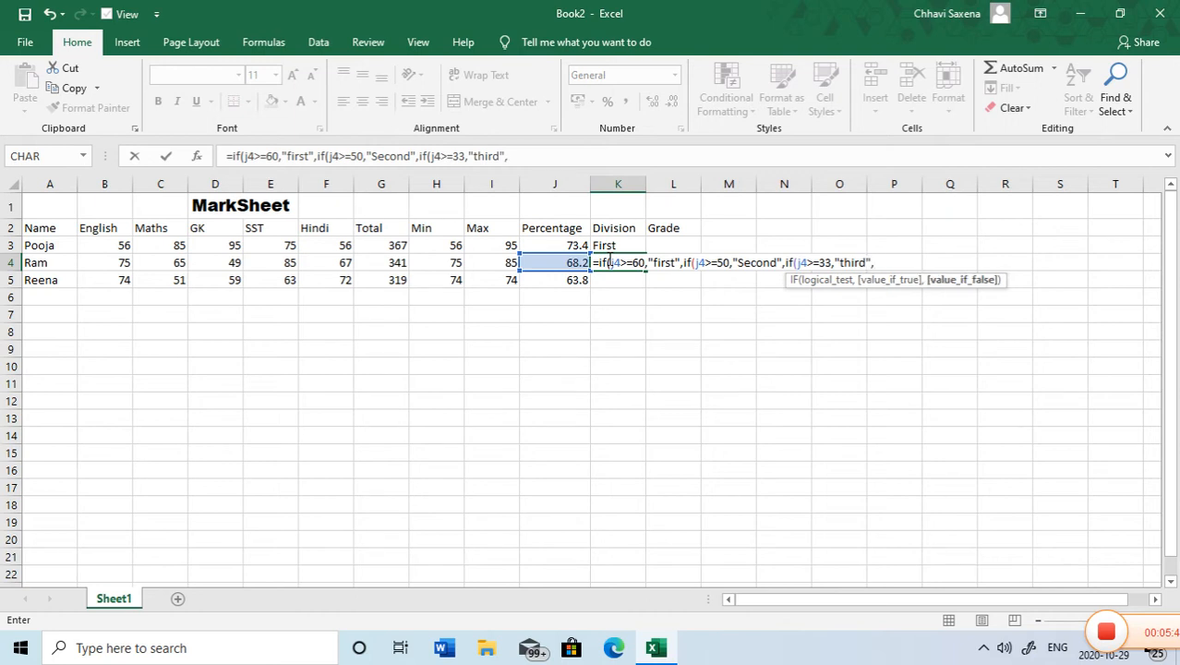
{"action": "type", "text": ")))"}
{"action": "key", "text": "Return"}
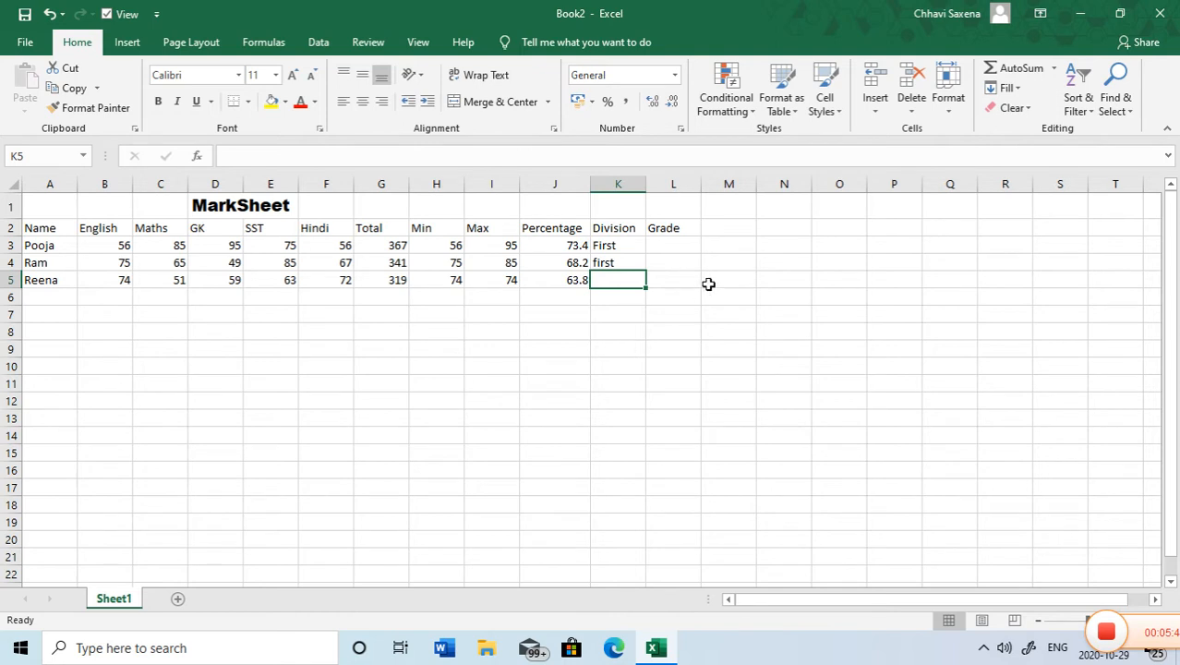
Step: Start Pooja's grade formula in L3 with the logical test =if(j3>=60,
{"action": "left_click", "coordinate": [668, 246]}
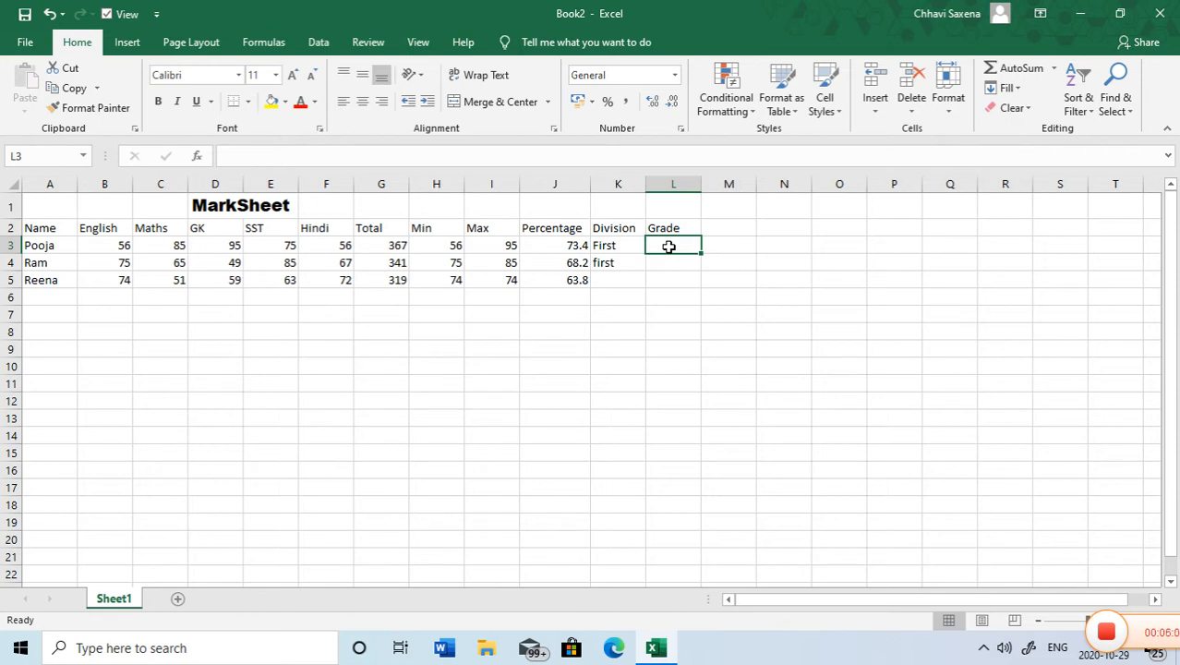
{"action": "type", "text": "=i"}
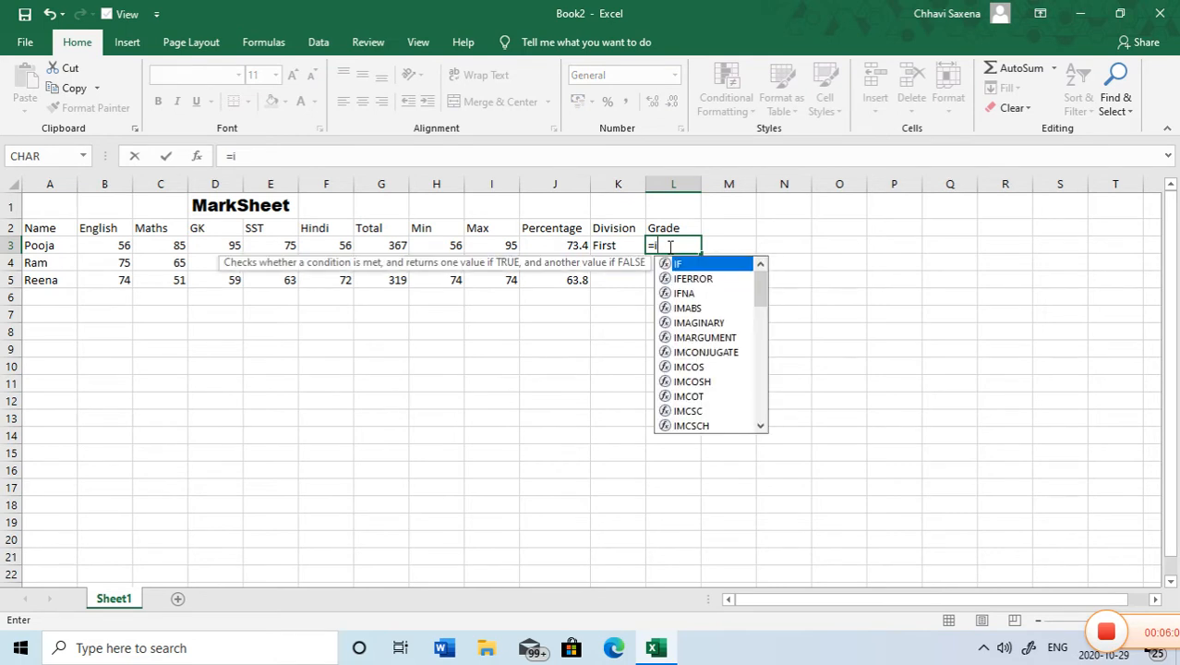
{"action": "type", "text": "f("}
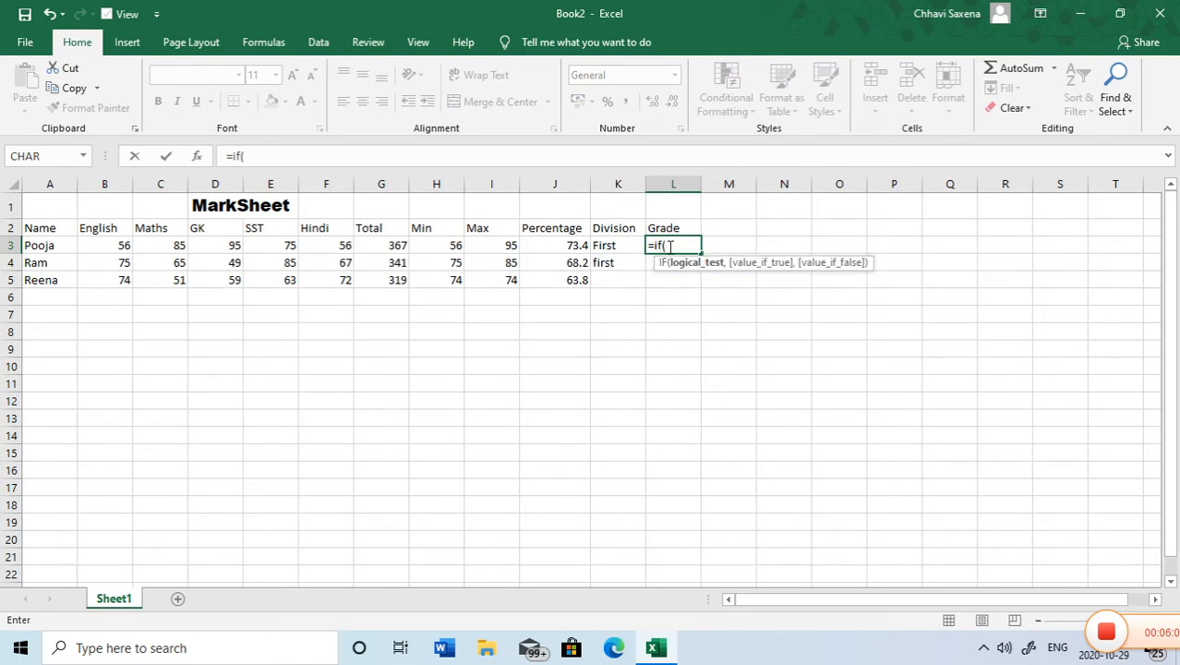
{"action": "type", "text": "j3>"}
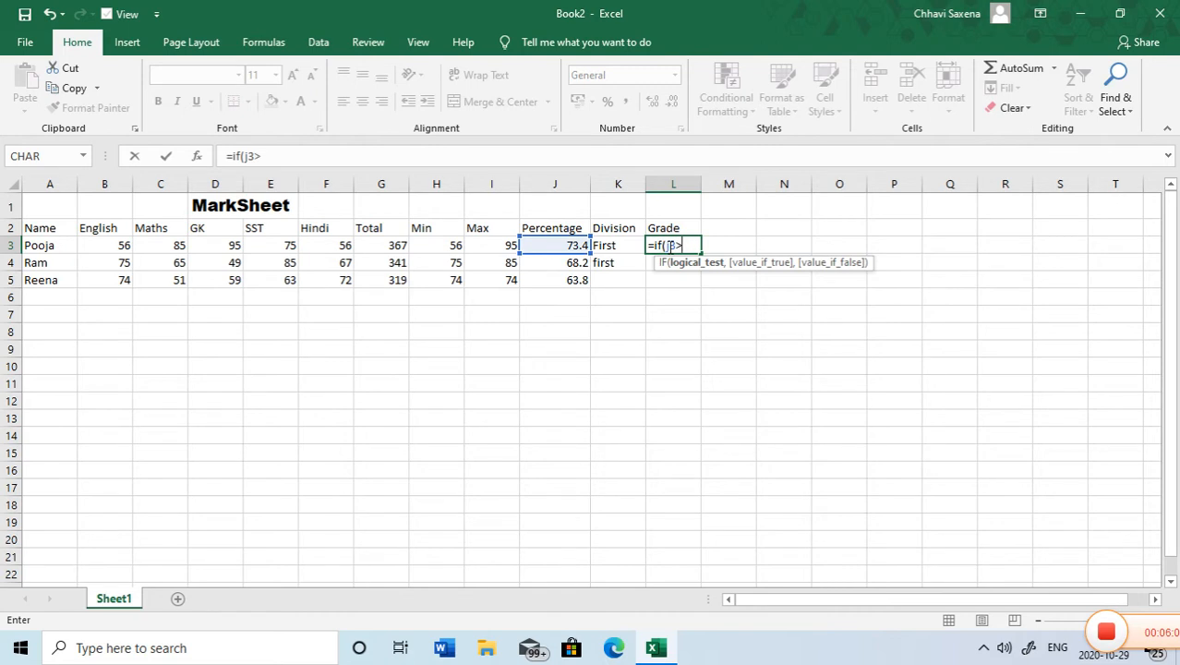
{"action": "type", "text": "=60,"}
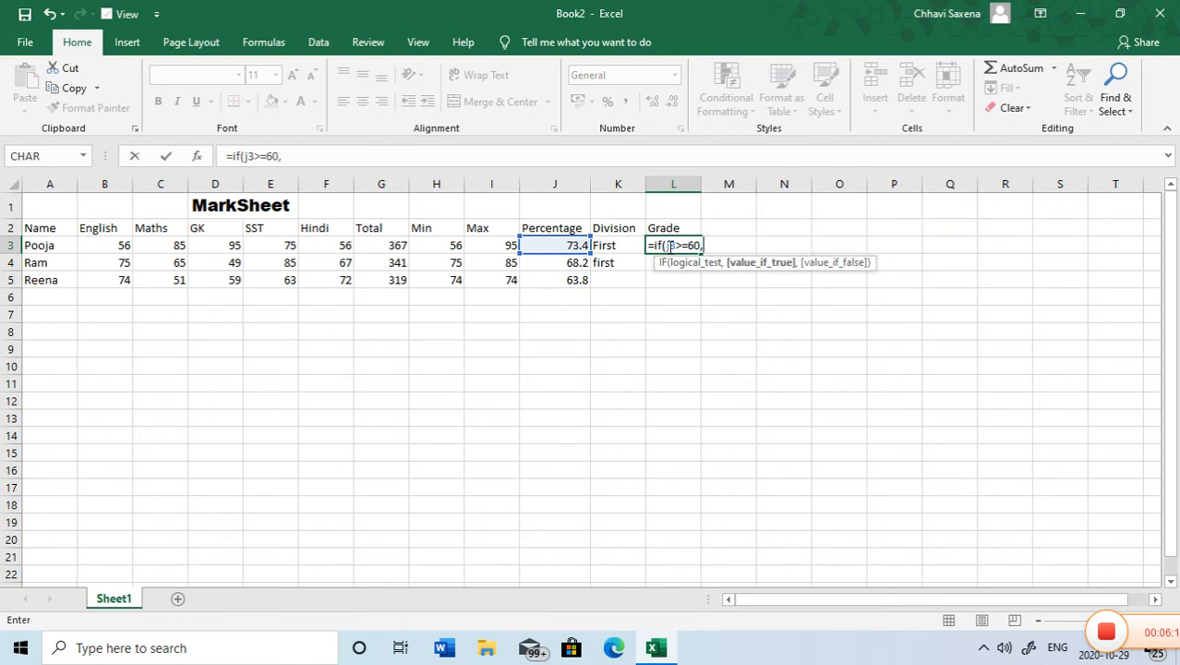
{"action": "type", "text": "Ä"}
{"action": "key", "text": "BackSpace"}
{"action": "type", "text": "A\","}
{"action": "key", "text": "BackSpace"}
{"action": "key", "text": "BackSpace"}
{"action": "key", "text": "BackSpace"}
{"action": "type", "text": "Ä\","}
{"action": "key", "text": "BackSpace"}
{"action": "key", "text": "BackSpace"}
{"action": "key", "text": "BackSpace"}
Step: Extend Pooja's grade formula in L3 with the result "A" and the second nested condition if(j3>=50,"B",
{"action": "type", "text": "\"A\","}
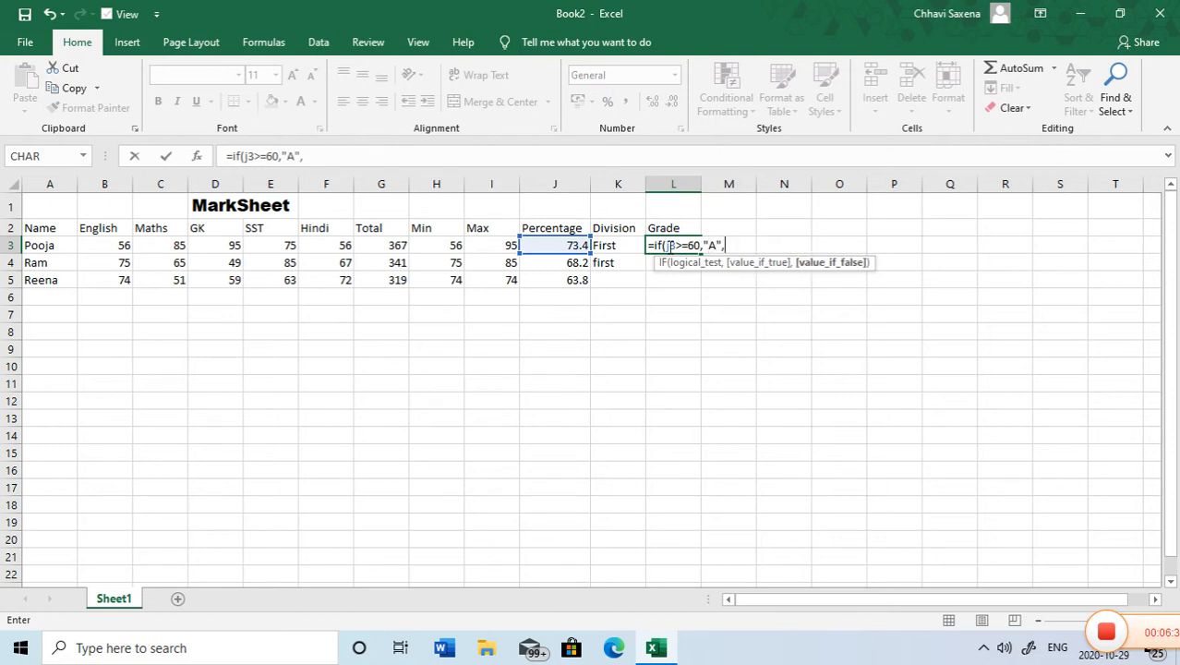
{"action": "type", "text": "if("}
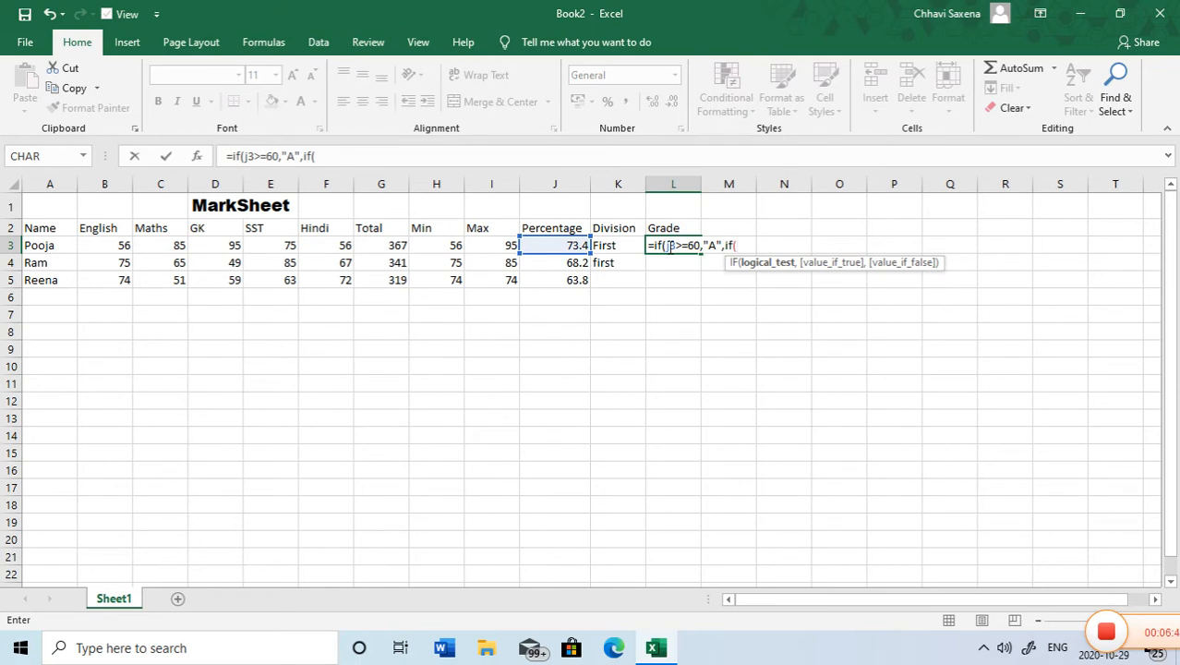
{"action": "type", "text": "j3>=50,"}
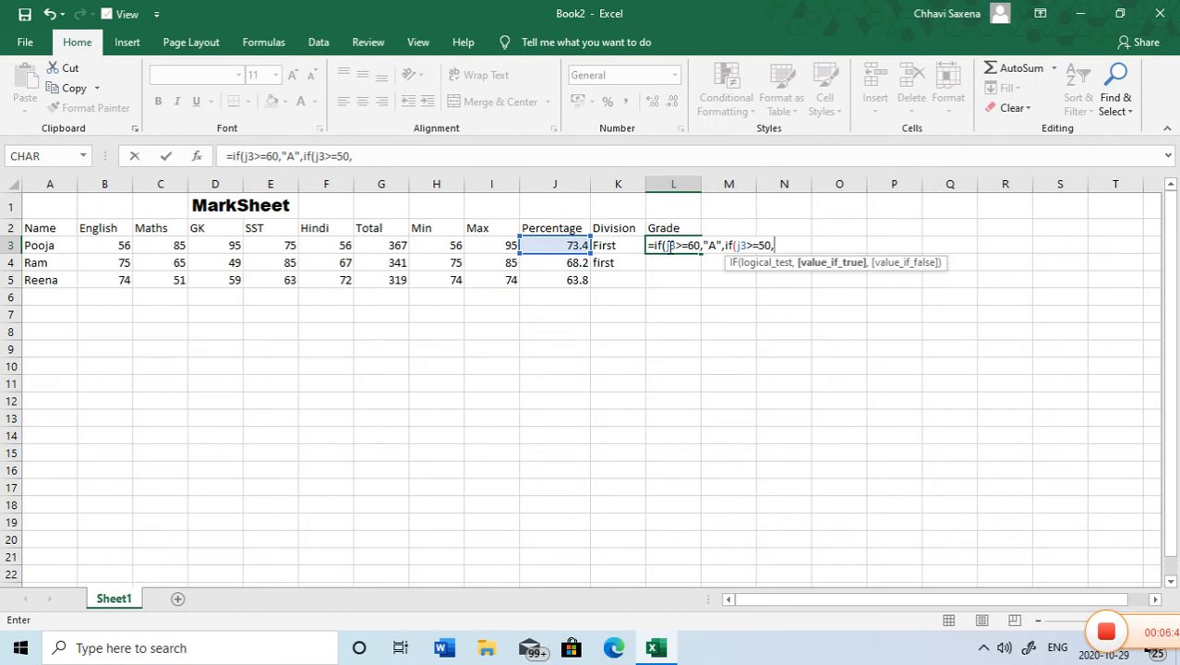
{"action": "type", "text": "b"}
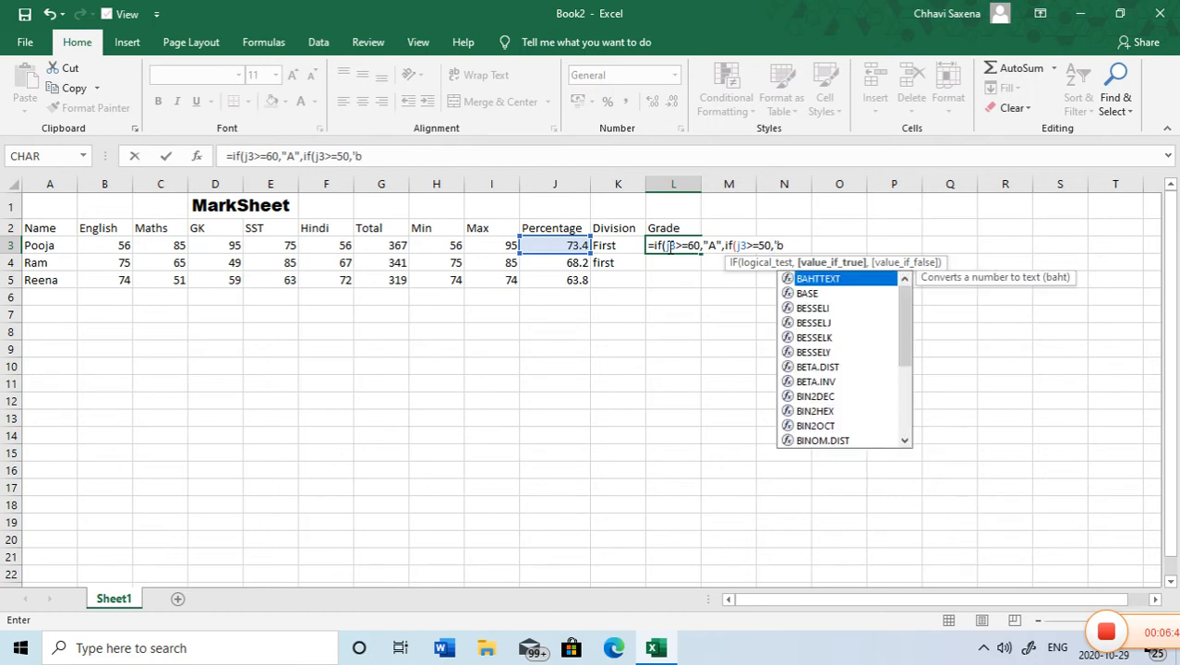
{"action": "key", "text": "BackSpace"}
{"action": "type", "text": "\""}
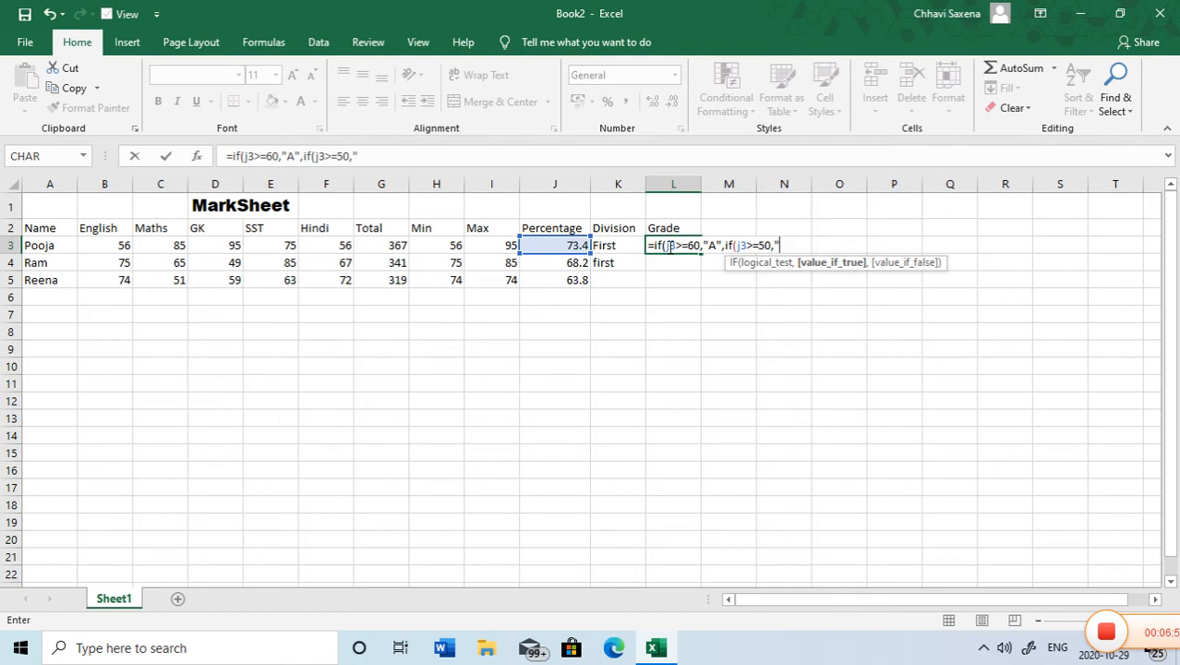
{"action": "type", "text": "B\",if"}
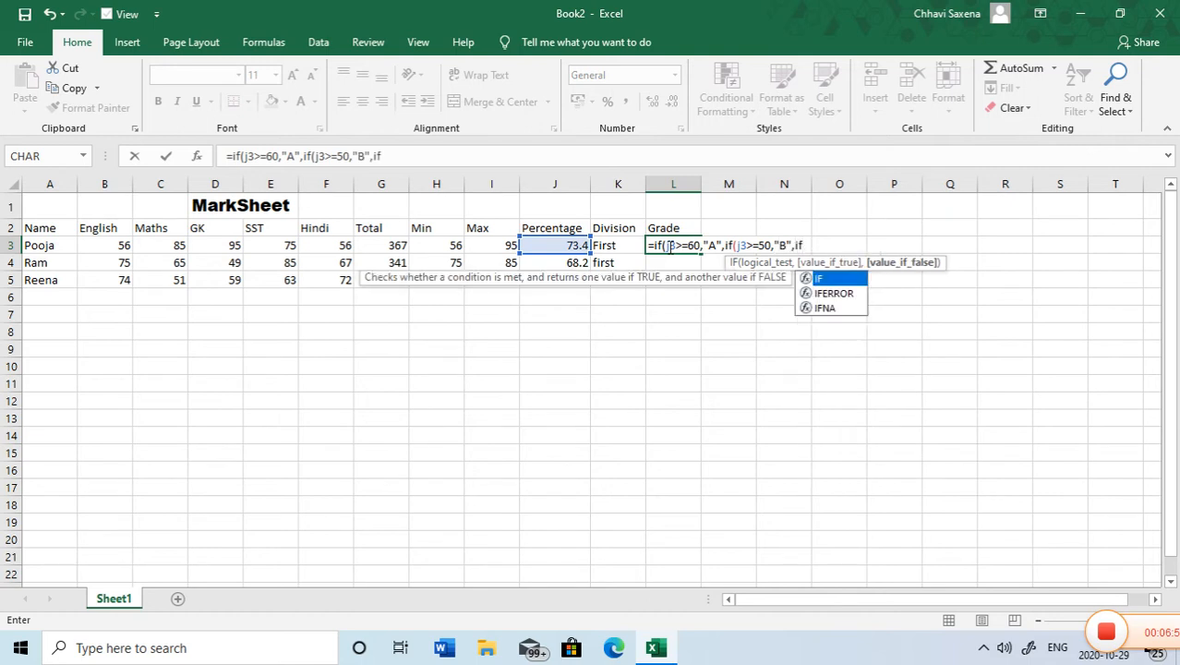
Step: Complete the L3 grade formula with the third nested condition if(j3>=33,"C",))) and enter it
{"action": "type", "text": "(j3>="}
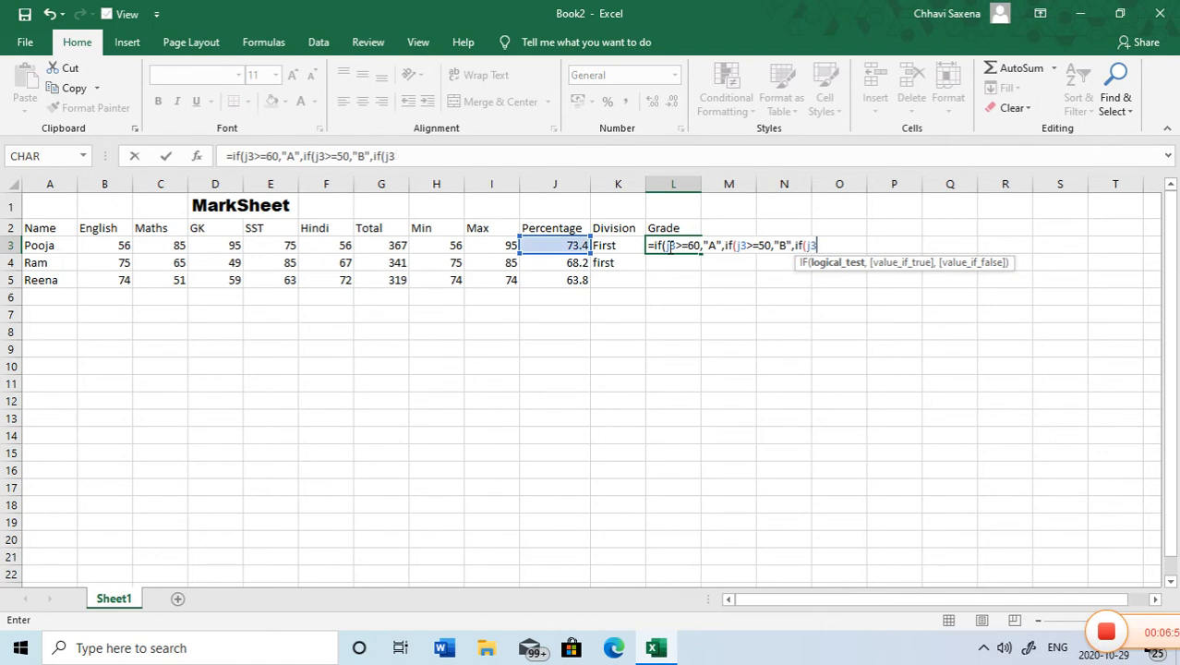
{"action": "type", "text": "33,"}
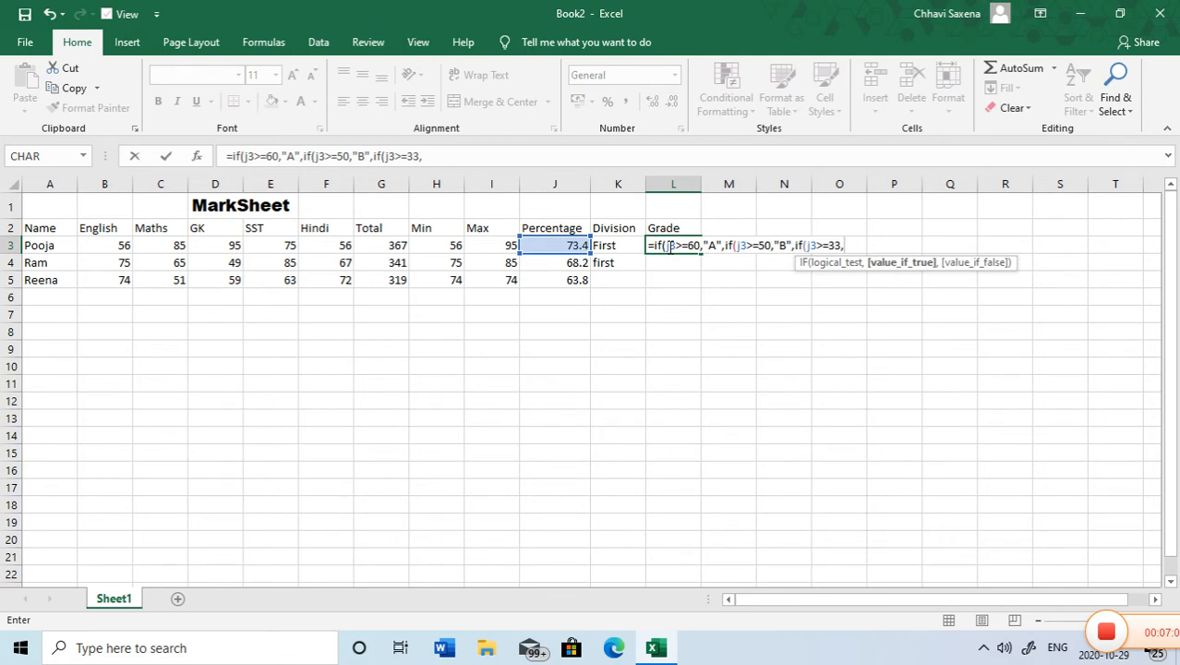
{"action": "type", "text": "\"C\",)))"}
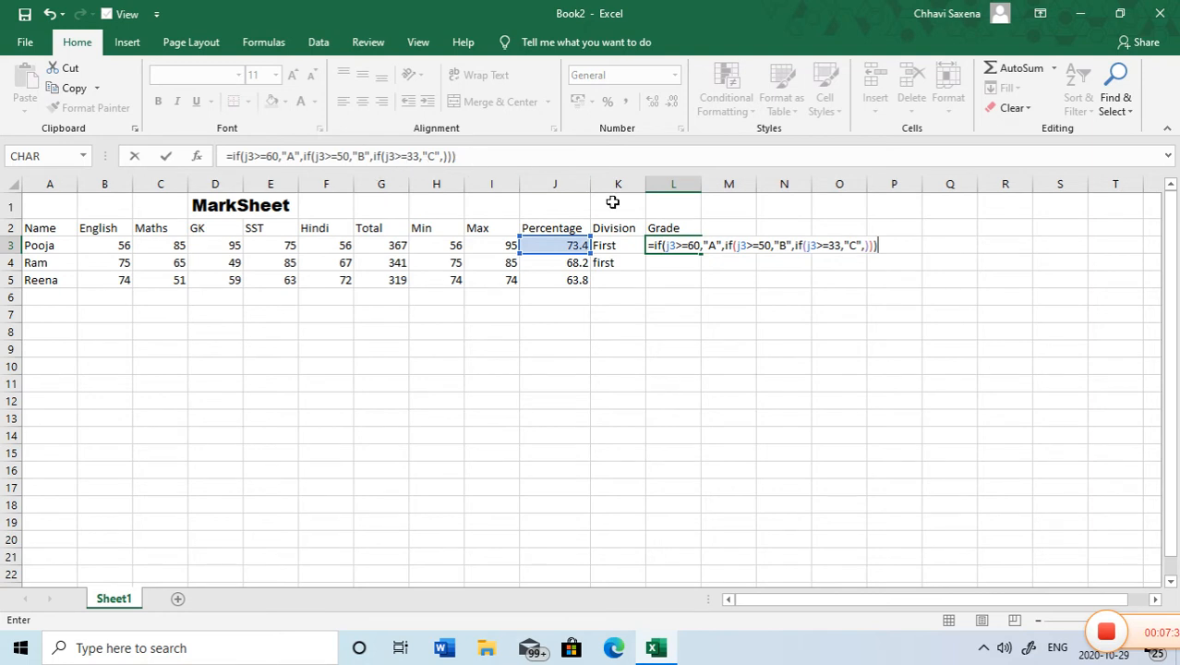
{"action": "key", "text": "Return"}
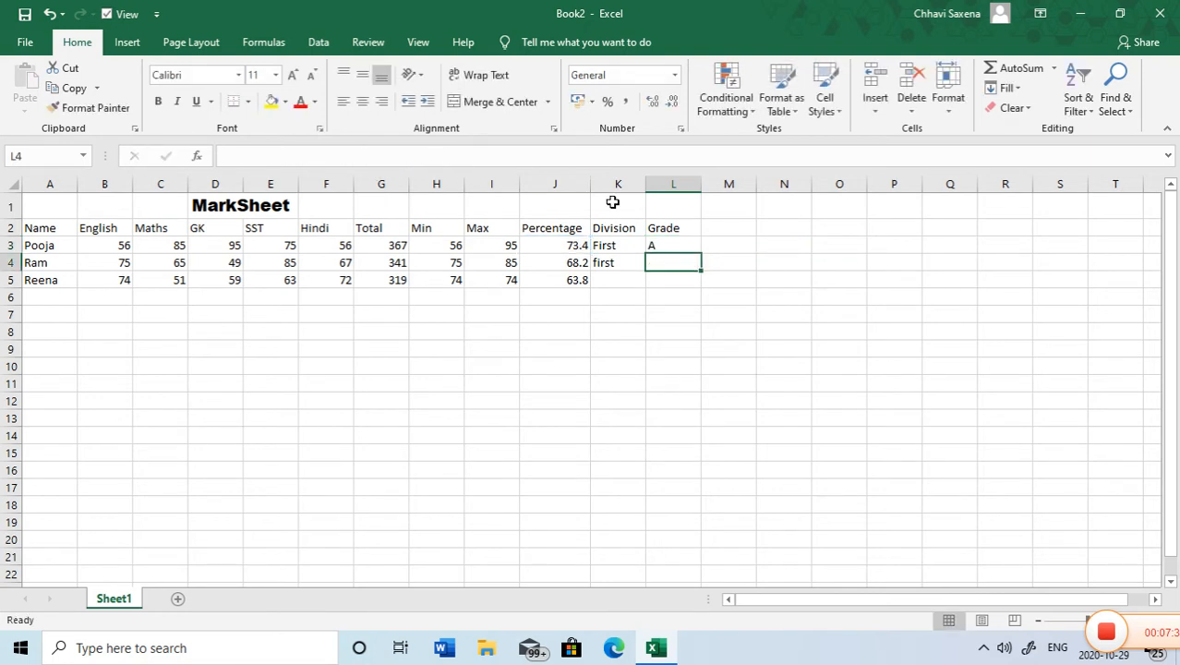
Step: Fill the division formula from K4 down to K5 and the grade formula from L3 down to L5
{"action": "left_click", "coordinate": [617, 263]}
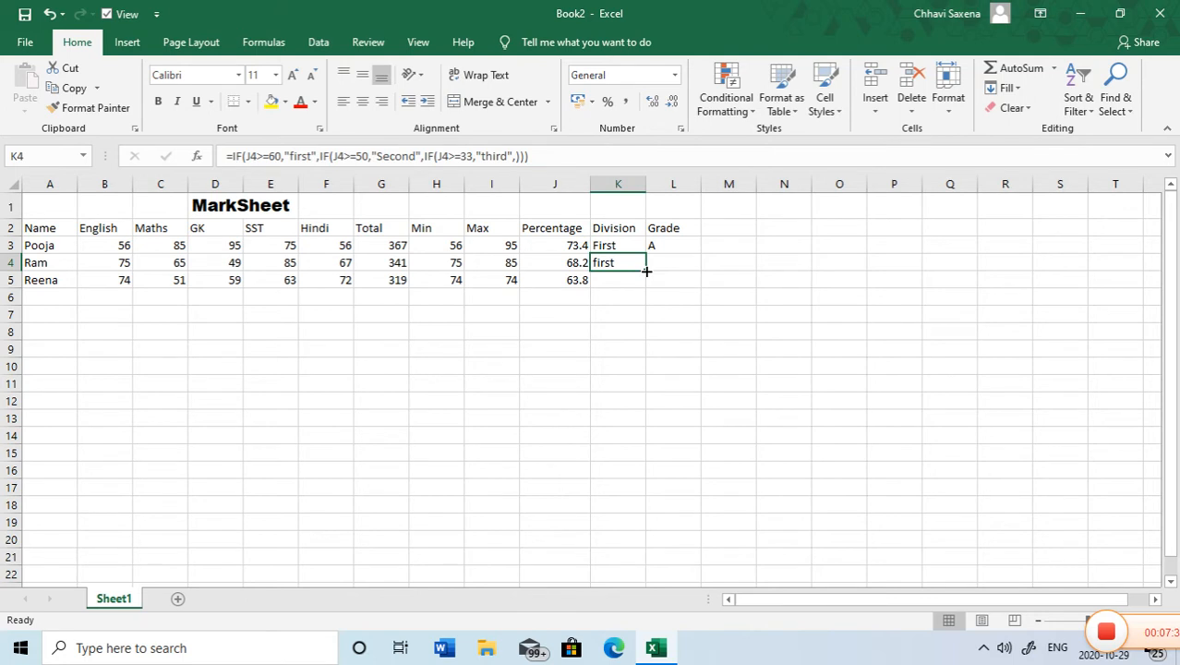
{"action": "left_click_drag", "start_coordinate": [647, 271], "coordinate": [645, 282]}
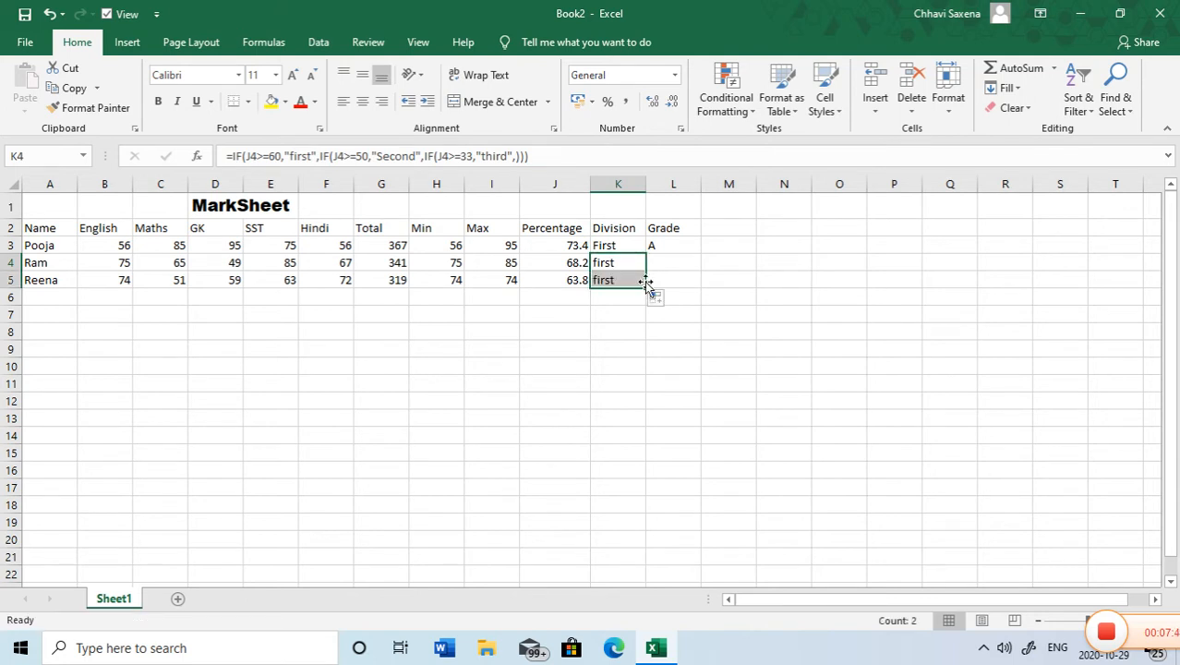
{"action": "left_click", "coordinate": [651, 246]}
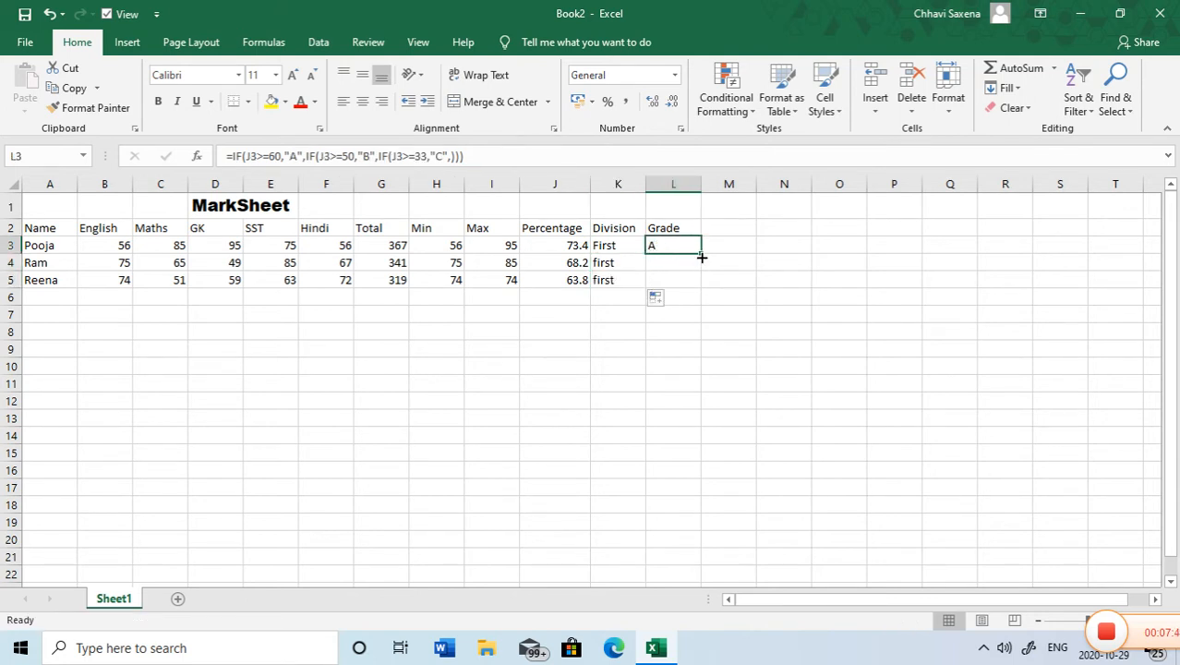
{"action": "left_click_drag", "start_coordinate": [701, 257], "coordinate": [702, 288]}
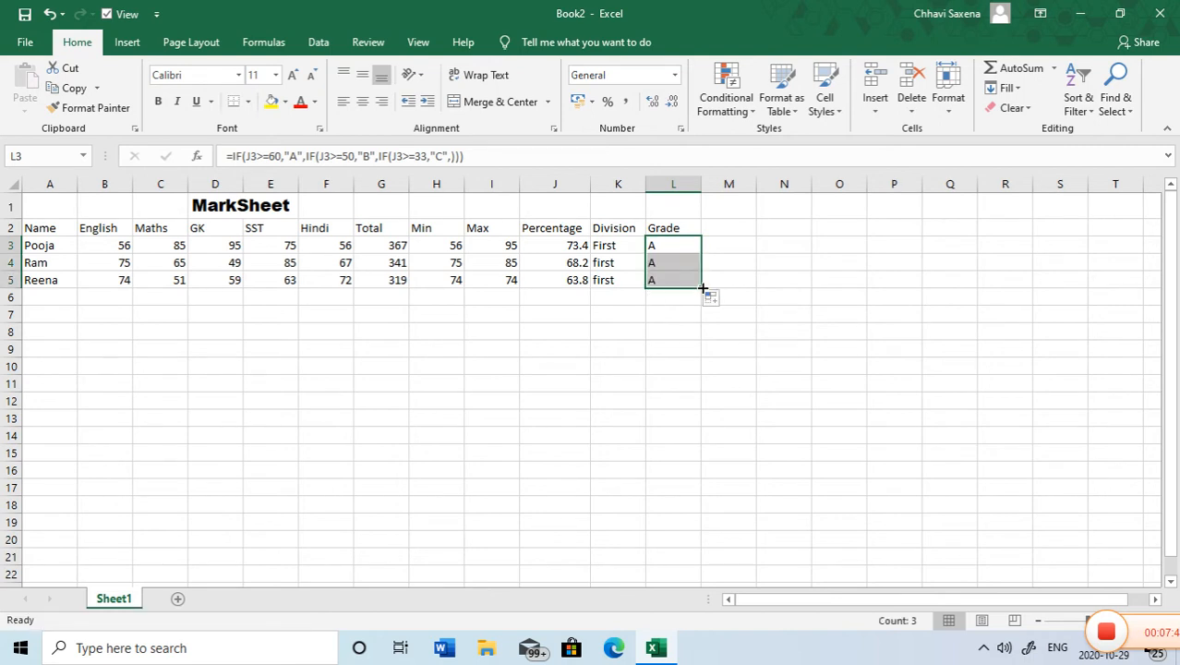
Step: Add a new worksheet and enter the title "Salary Slip" in cell D1
{"action": "left_click", "coordinate": [179, 600]}
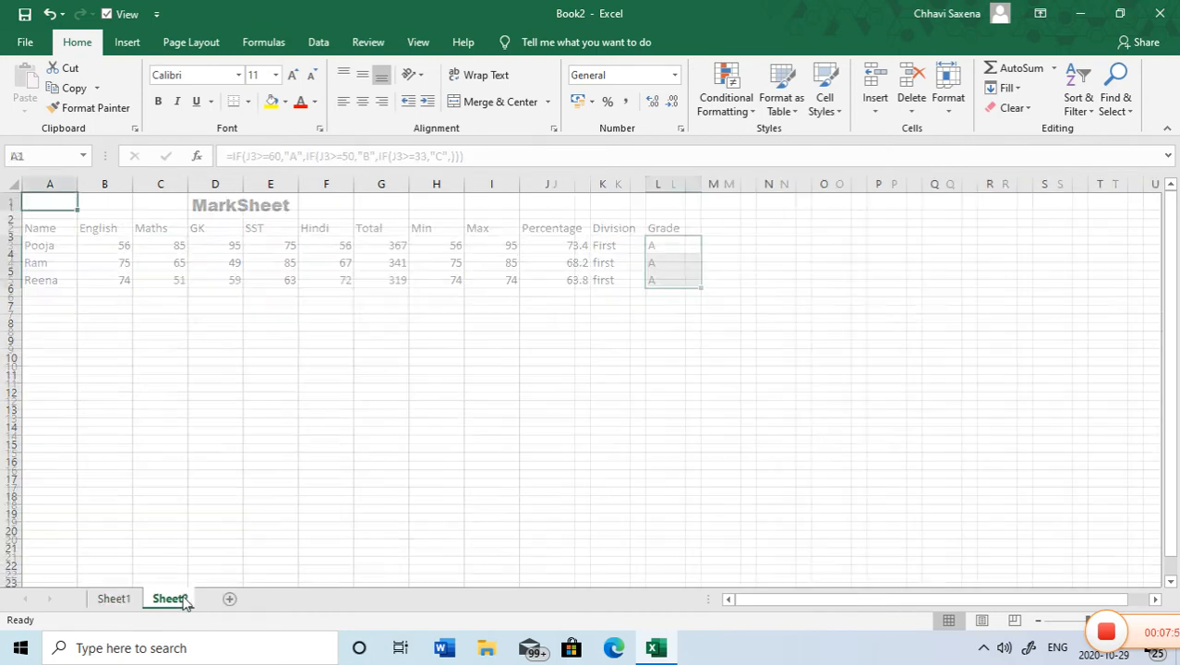
{"action": "left_click", "coordinate": [182, 203]}
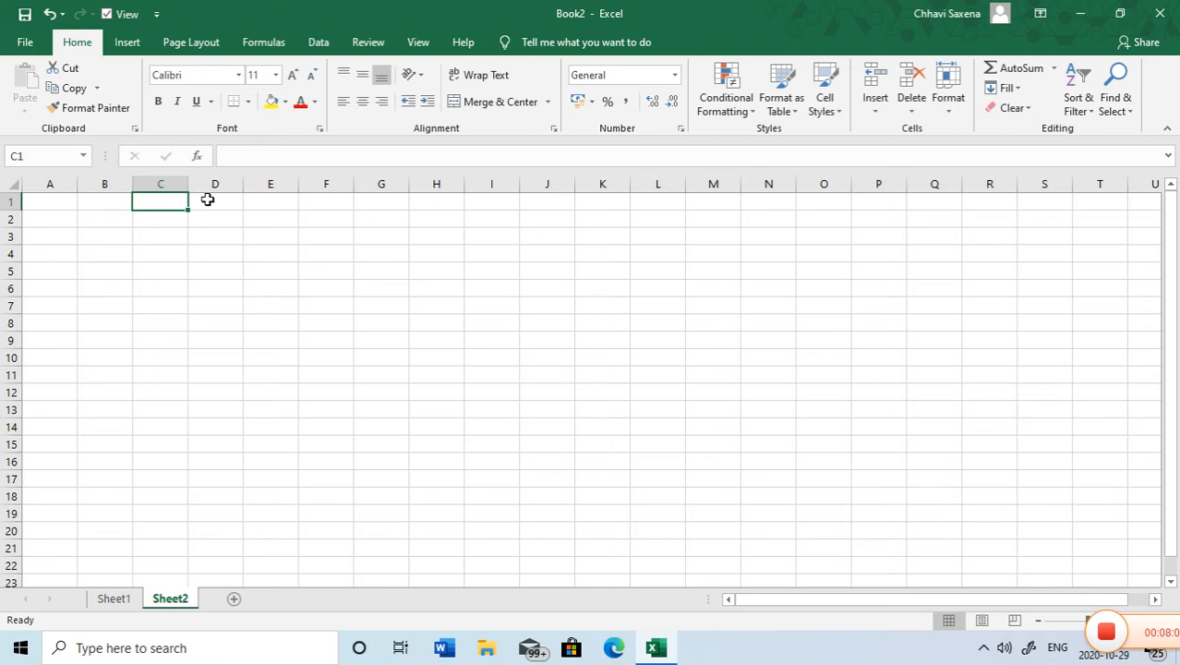
{"action": "left_click", "coordinate": [208, 200]}
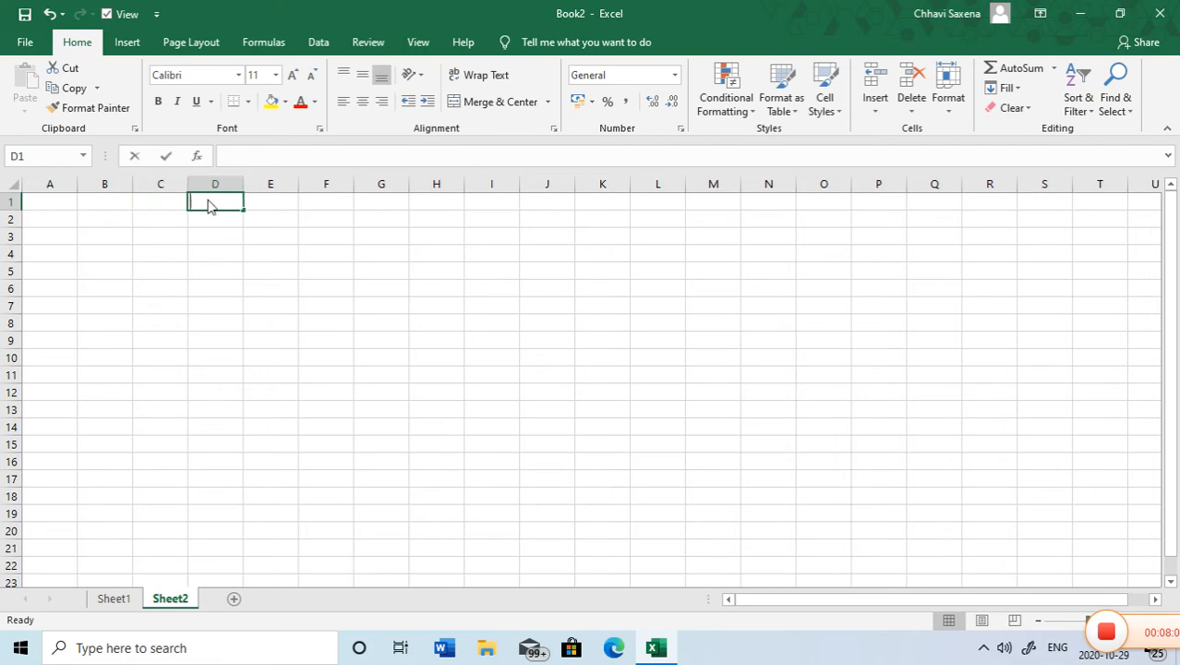
{"action": "type", "text": "Sl"}
{"action": "key", "text": "BackSpace"}
{"action": "type", "text": "alary"}
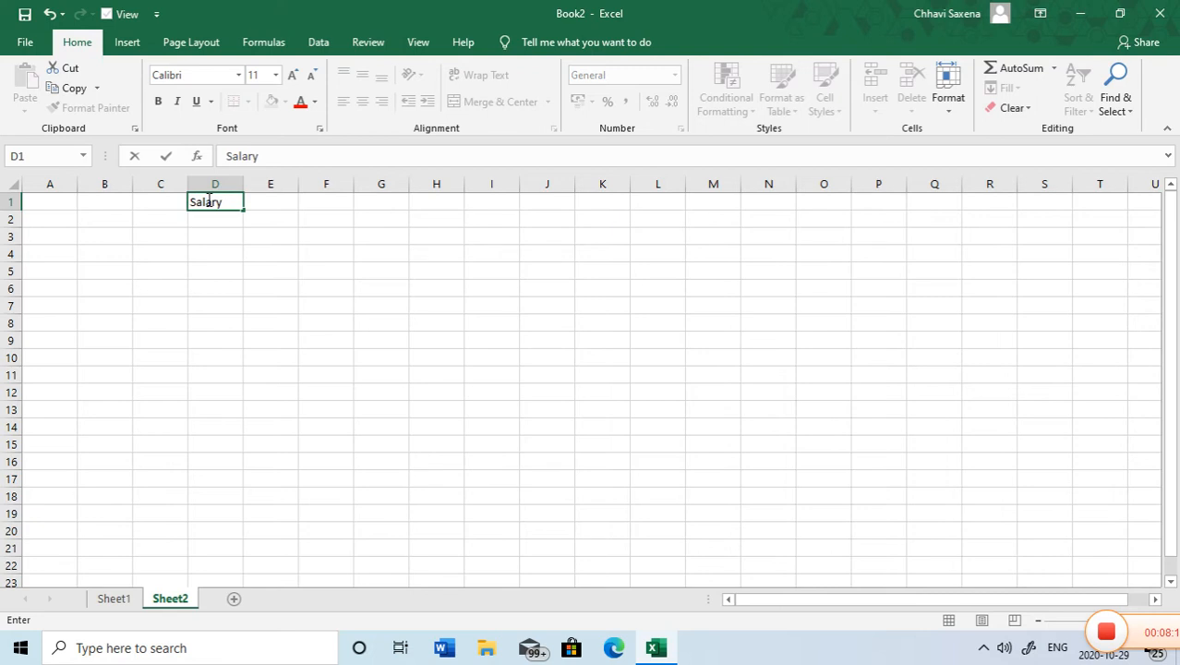
{"action": "type", "text": " Slip"}
{"action": "left_click", "coordinate": [262, 216]}
Step: Format the Salary Slip title in D1 with the Arial Black font and bold
{"action": "left_click", "coordinate": [228, 203]}
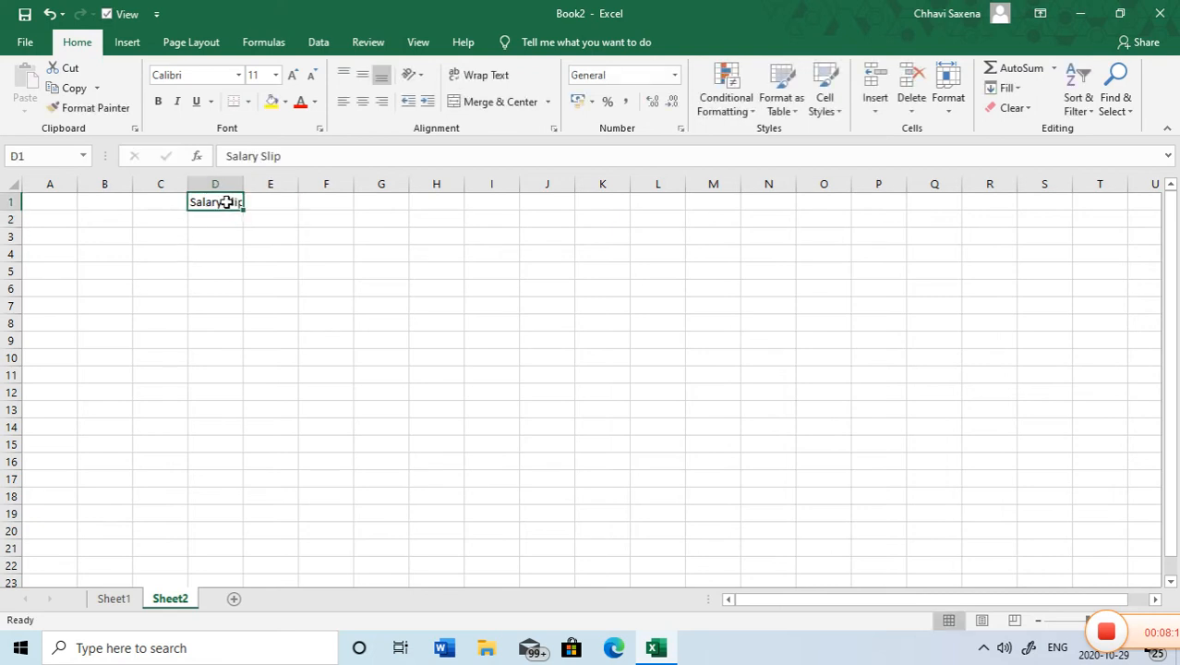
{"action": "left_click", "coordinate": [238, 75]}
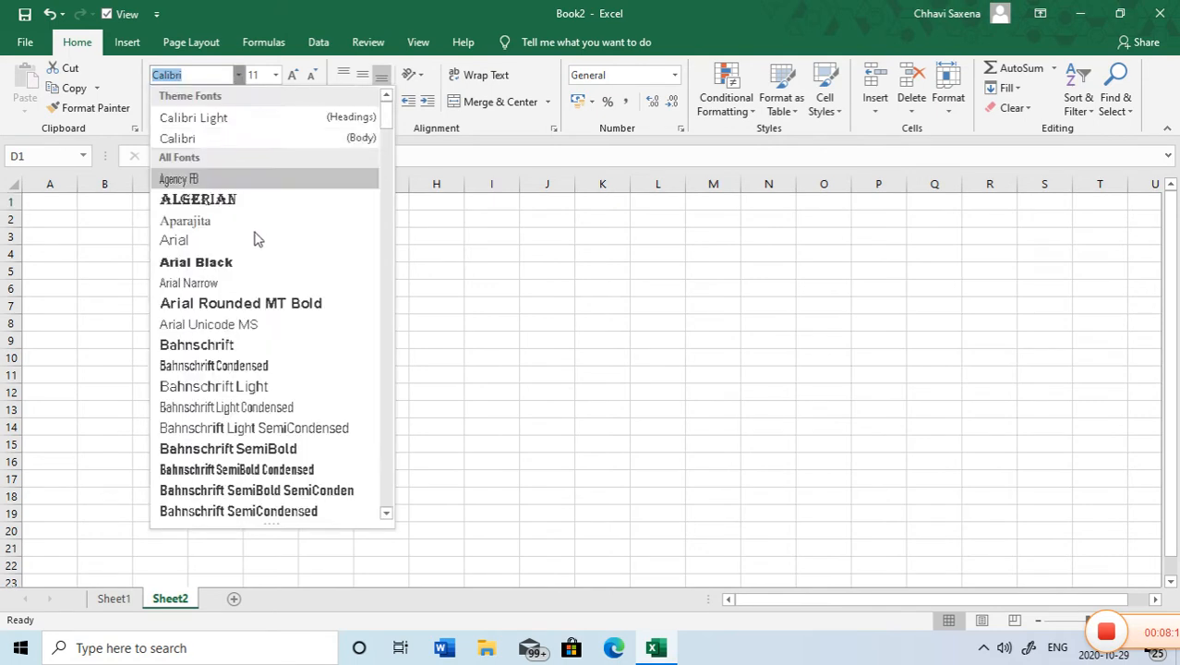
{"action": "left_click", "coordinate": [231, 262]}
{"action": "left_click", "coordinate": [158, 102]}
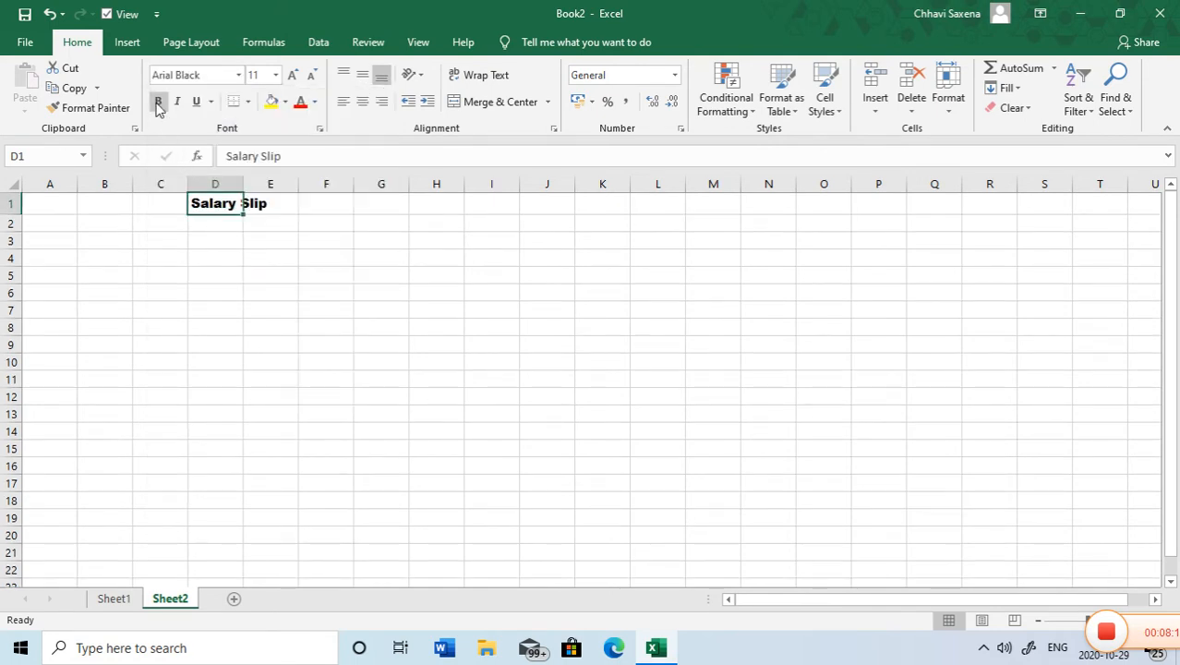
Step: Enter the column headings Name, Salary, DA and TA in cells A2 to D2
{"action": "left_click", "coordinate": [50, 226]}
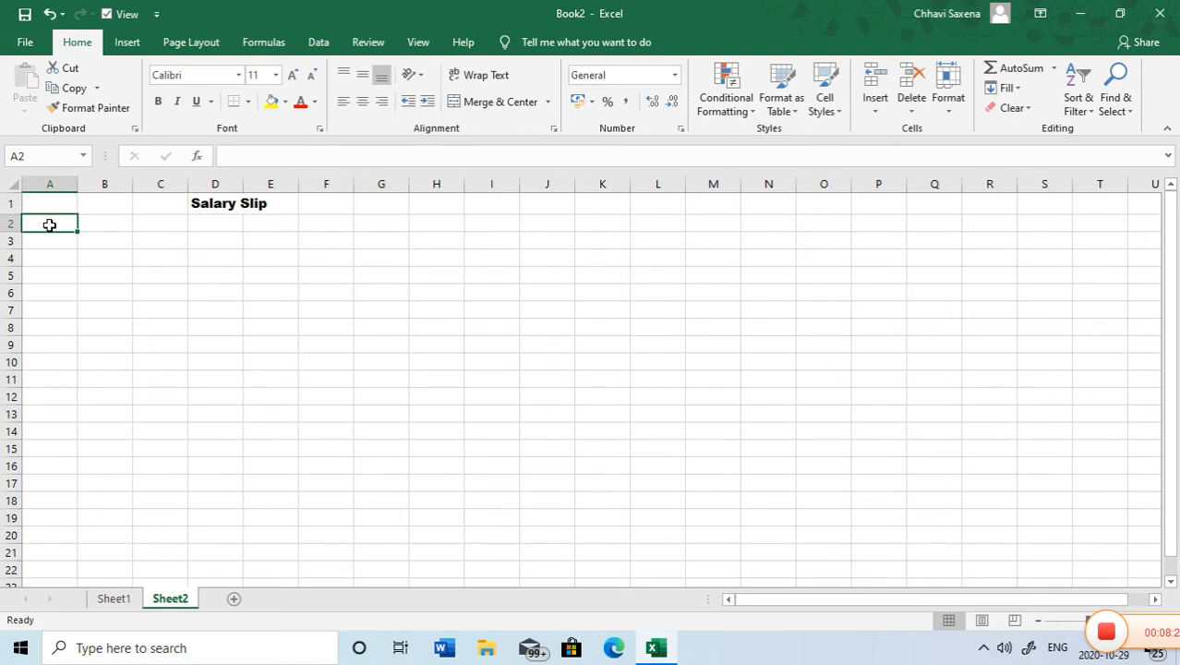
{"action": "type", "text": "Name"}
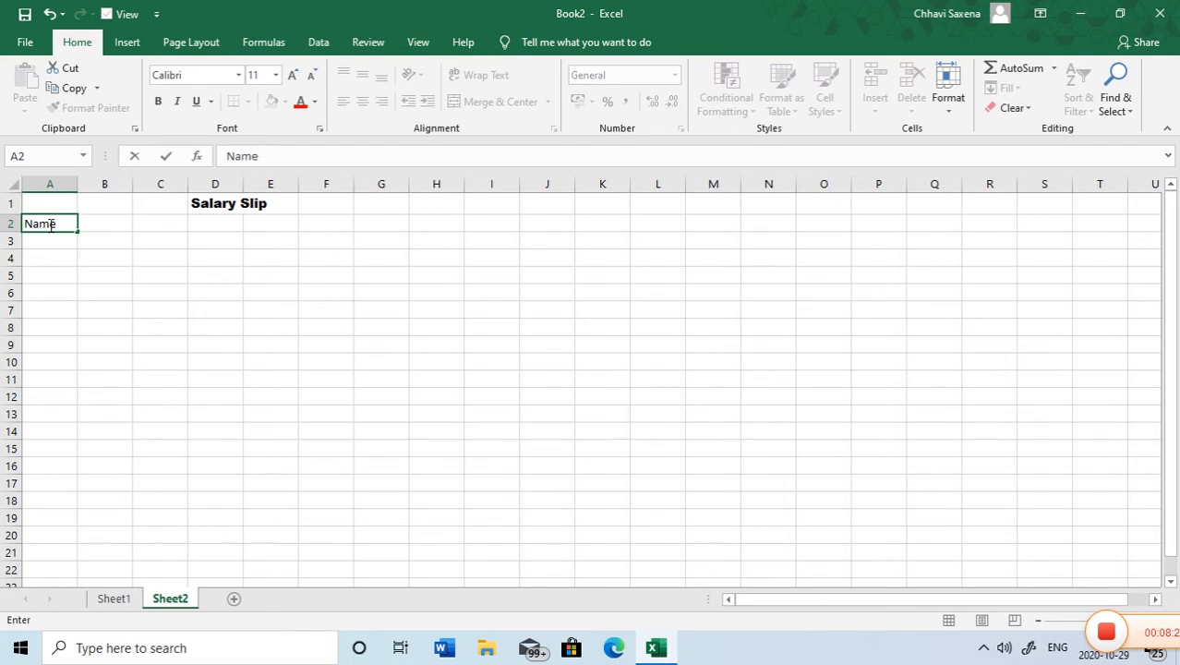
{"action": "key", "text": "Tab"}
{"action": "type", "text": "S"}
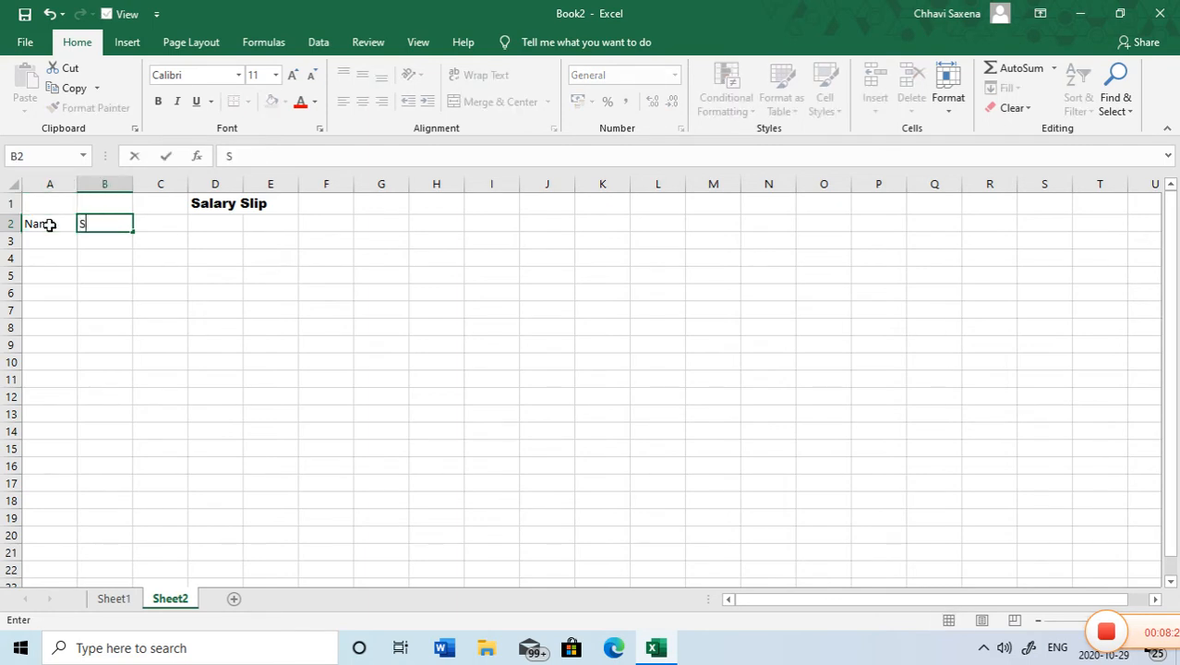
{"action": "type", "text": "alary"}
{"action": "key", "text": "Tab"}
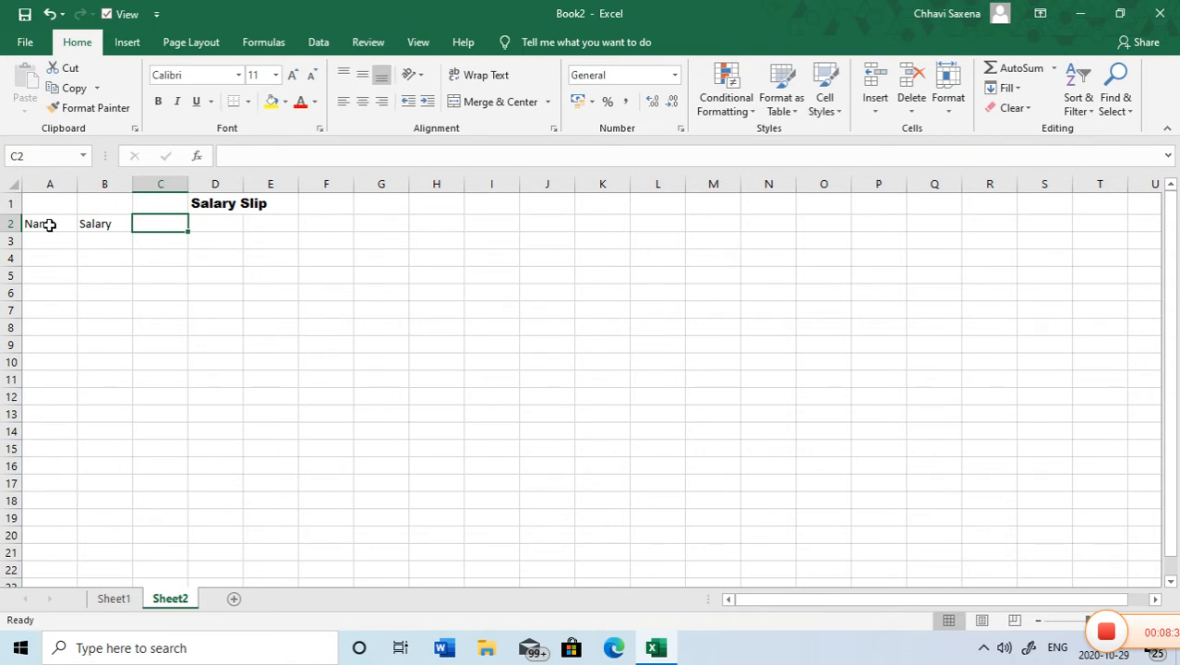
{"action": "type", "text": "DA"}
{"action": "key", "text": "Tab"}
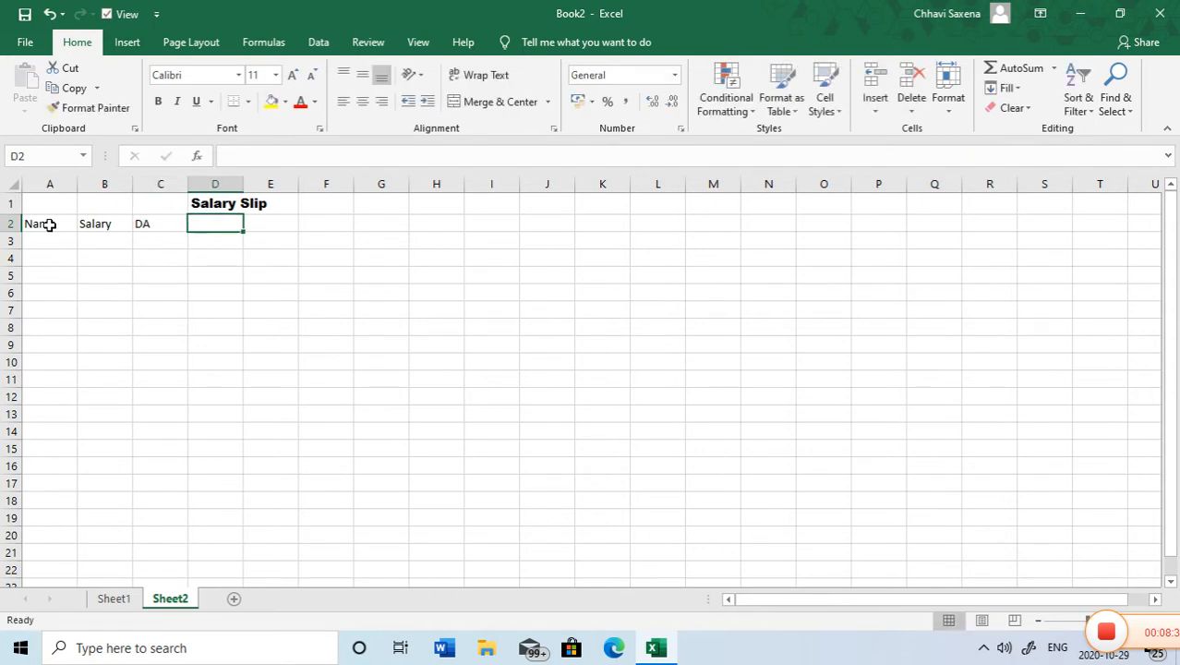
{"action": "type", "text": "D"}
{"action": "key", "text": "BackSpace"}
{"action": "type", "text": "TA"}
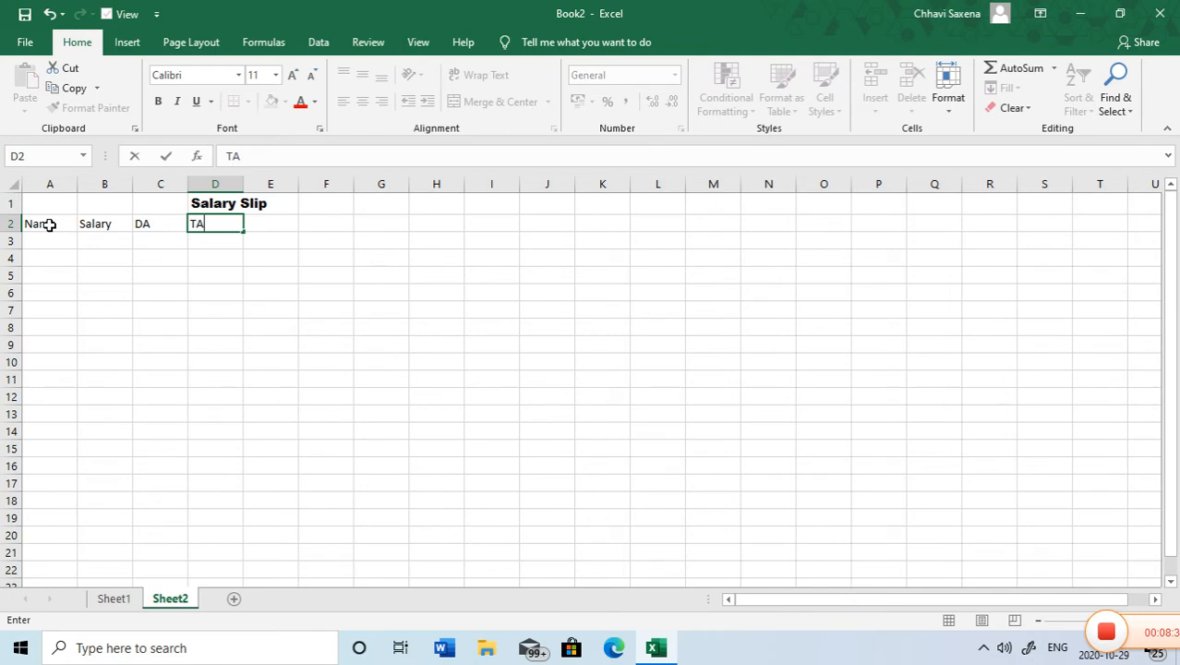
{"action": "key", "text": "Tab"}
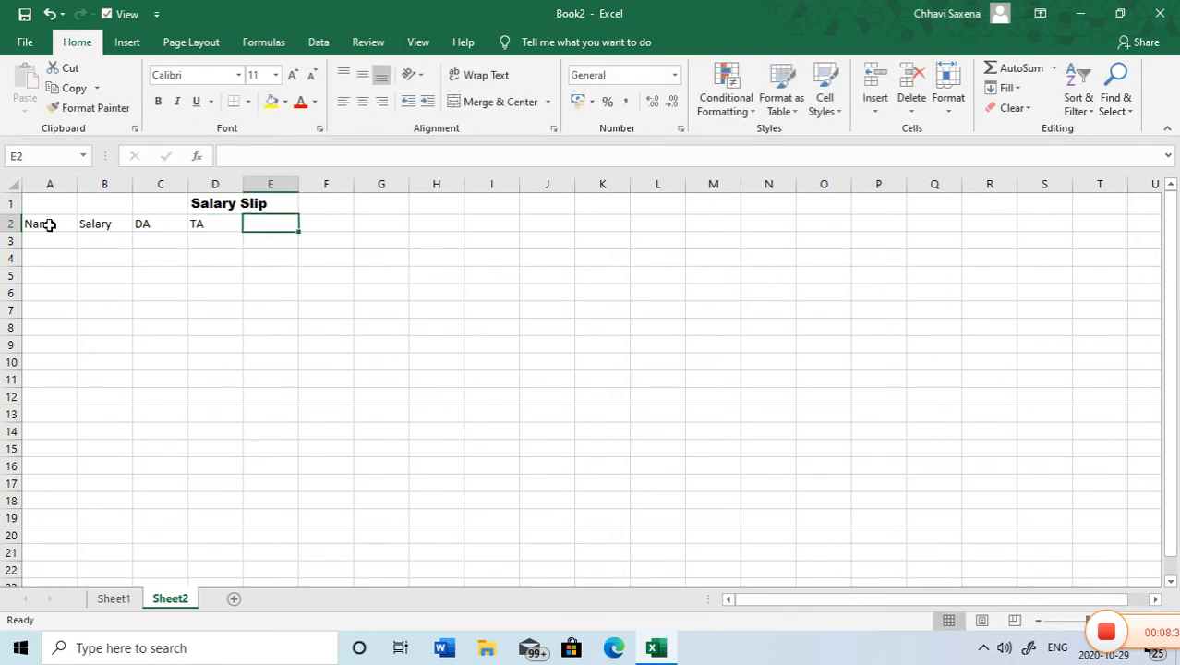
Step: Enter the column headings HRA, Total and PF in cells E2 to G2
{"action": "type", "text": "HRA"}
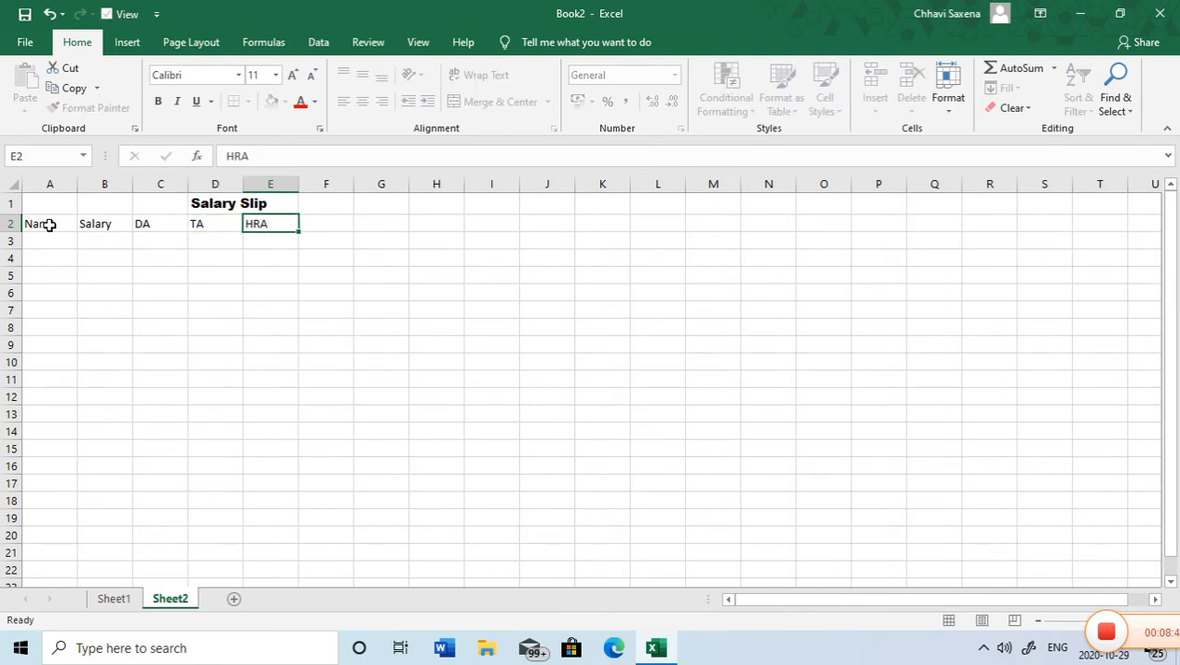
{"action": "key", "text": "Tab"}
{"action": "type", "text": "TOT"}
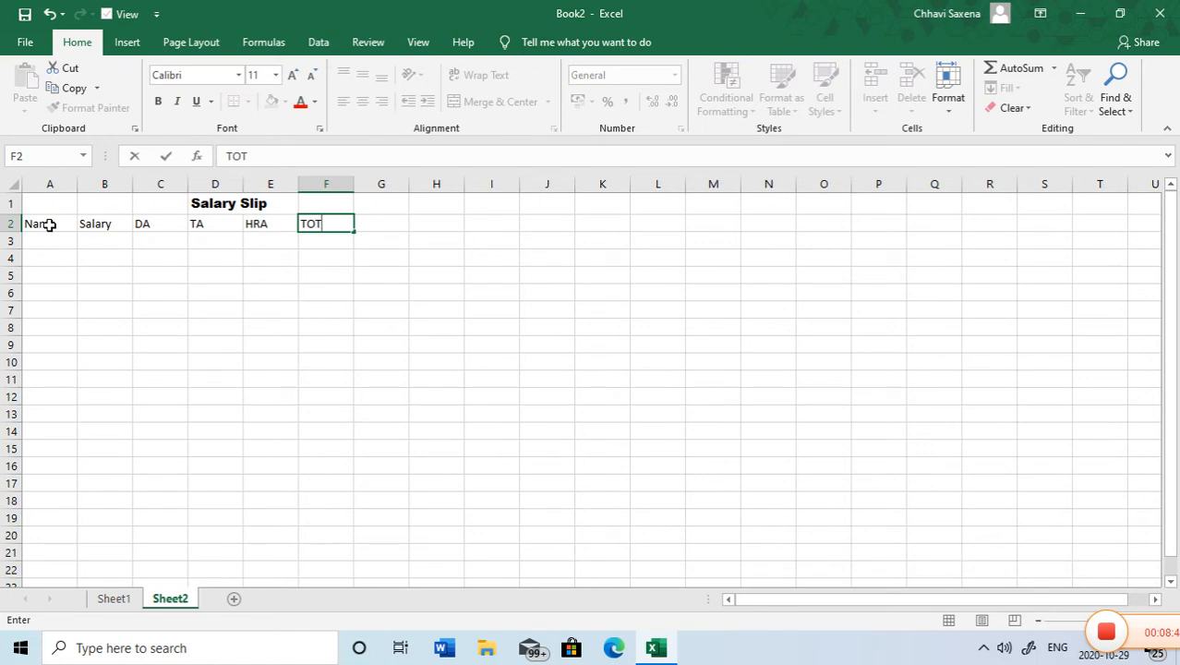
{"action": "key", "text": "BackSpace"}
{"action": "key", "text": "BackSpace"}
{"action": "type", "text": "otal"}
{"action": "key", "text": "Tab"}
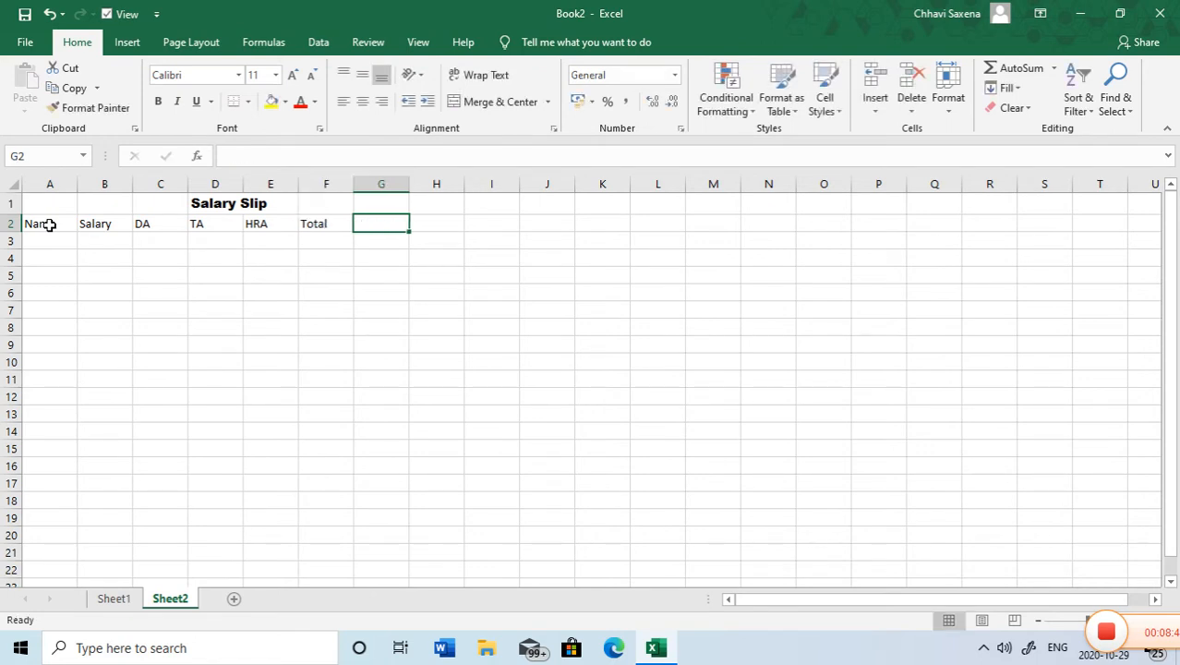
{"action": "type", "text": "PF"}
{"action": "key", "text": "Tab"}
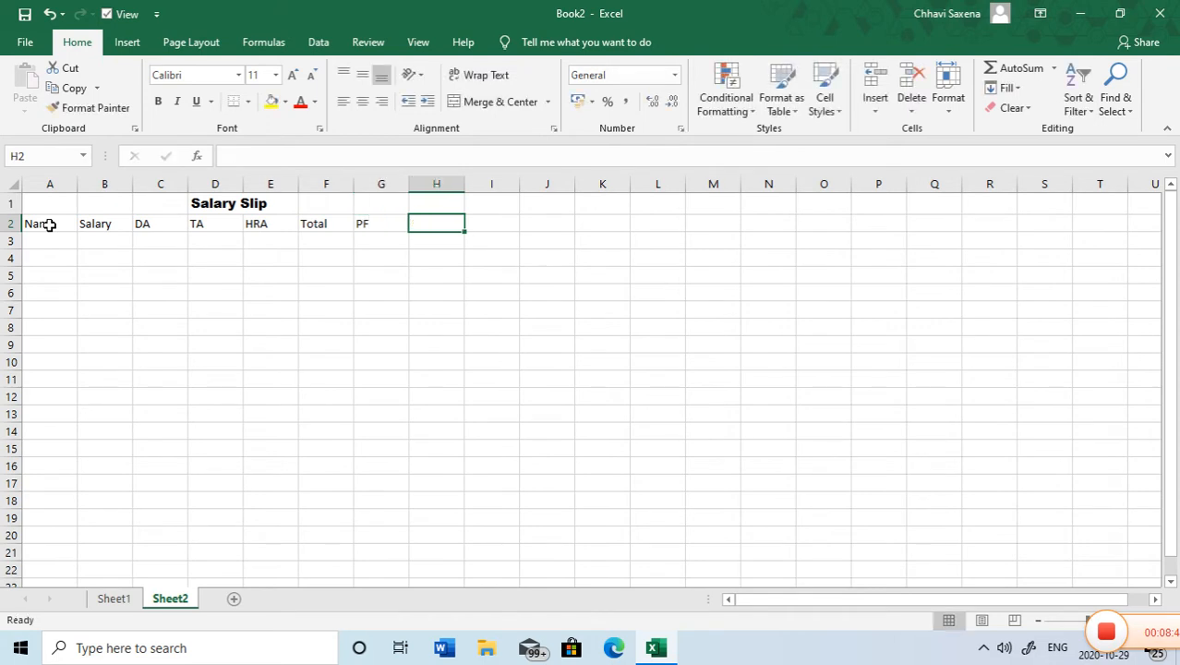
Step: Enter the column heading "Net Salary" in cell H2
{"action": "type", "text": "NET"}
{"action": "key", "text": "BackSpace"}
{"action": "key", "text": "BackSpace"}
{"action": "type", "text": "et"}
{"action": "key", "text": "BackSpace"}
{"action": "key", "text": "BackSpace"}
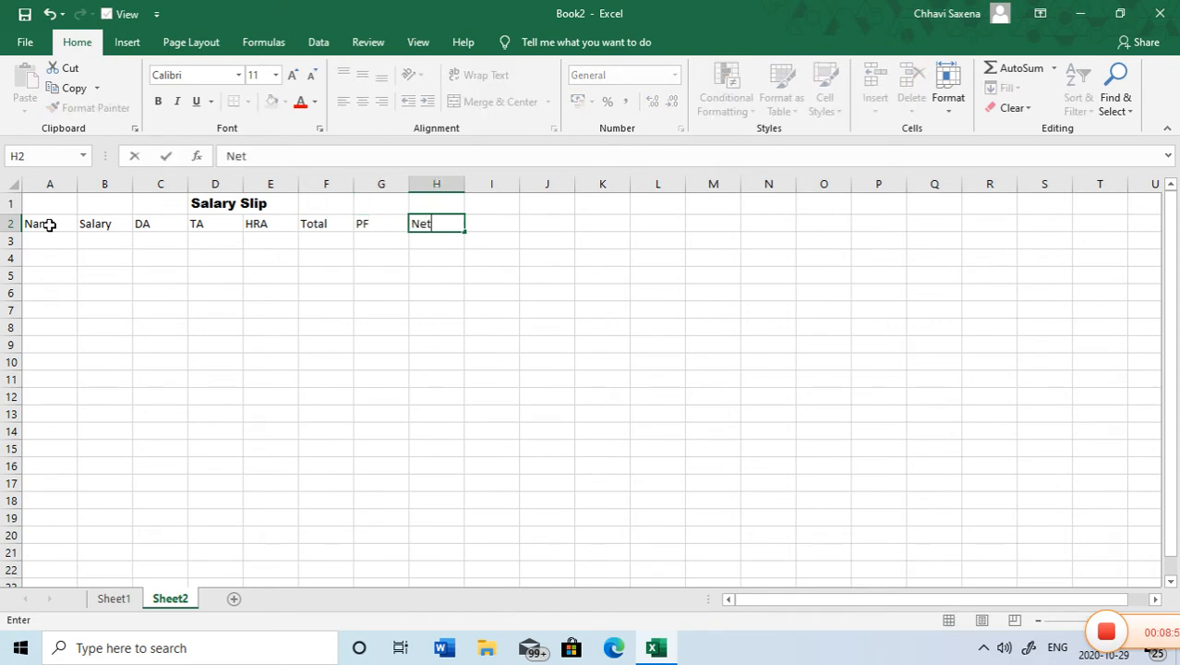
{"action": "type", "text": "t A"}
{"action": "key", "text": "BackSpace"}
{"action": "type", "text": "Salary"}
Step: Enter the first employee's name in A3 and the salary 25600 in B3
{"action": "left_click", "coordinate": [41, 245]}
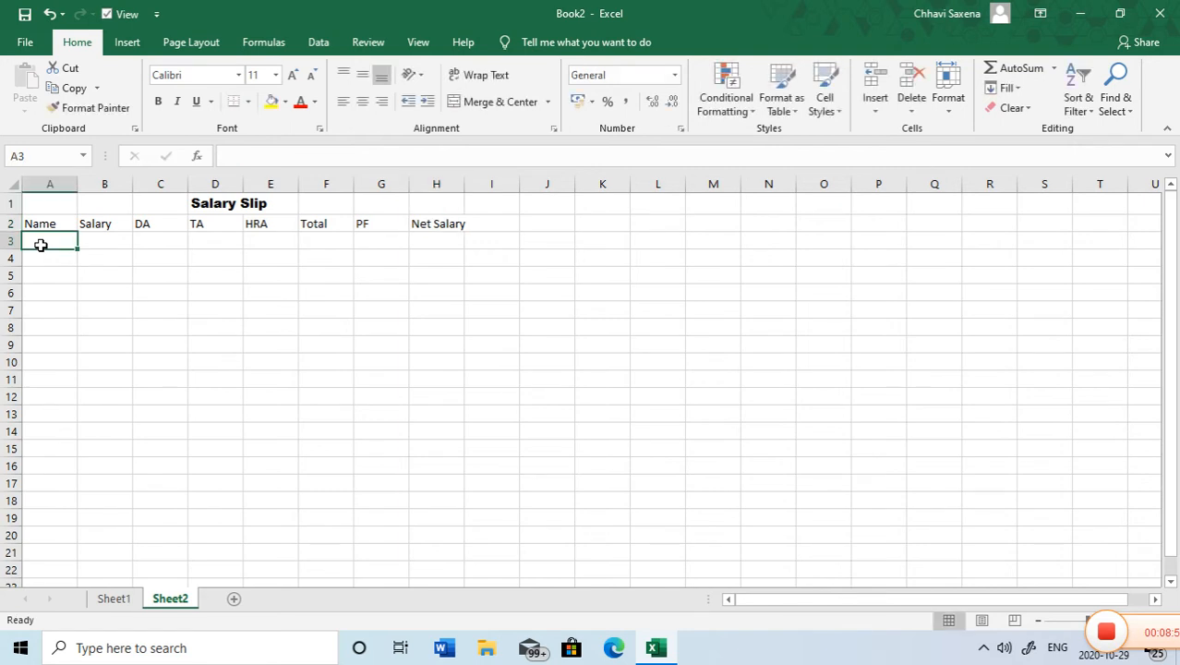
{"action": "type", "text": "Ram"}
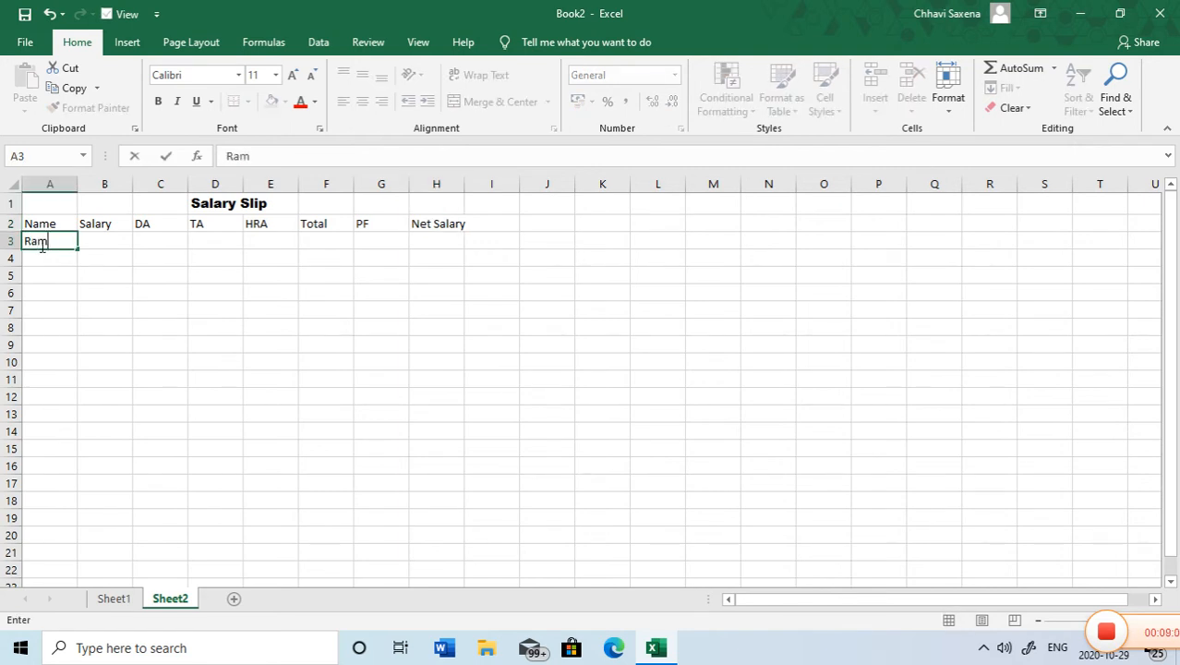
{"action": "key", "text": "Tab"}
{"action": "type", "text": "25600"}
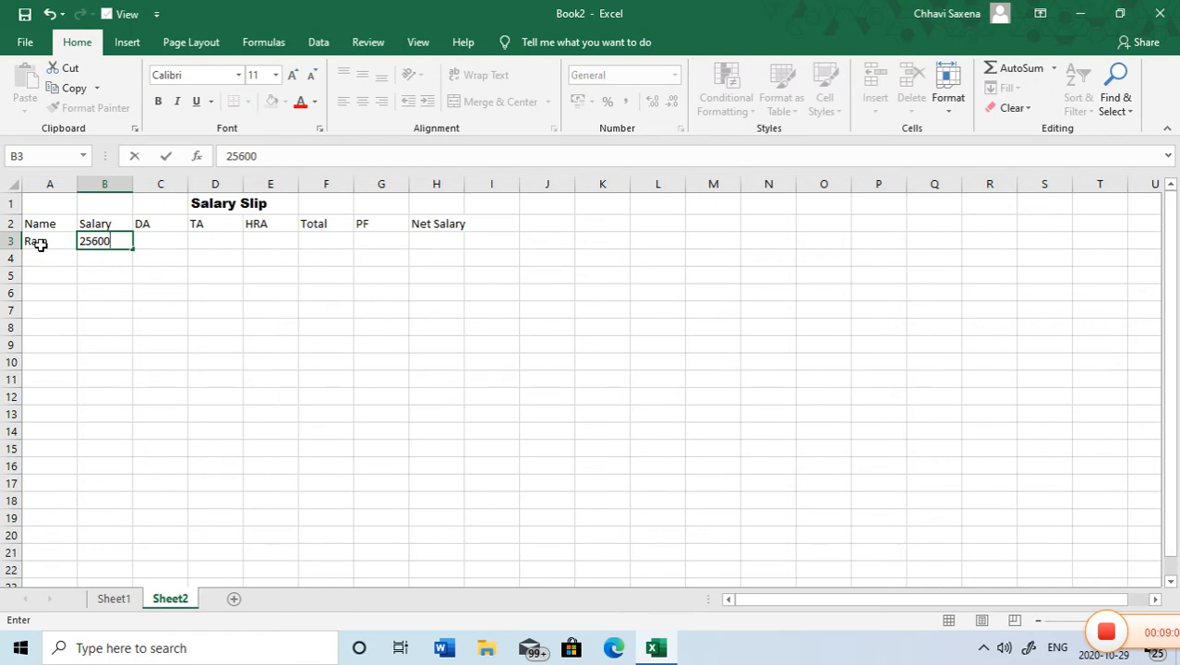
{"action": "key", "text": "Tab"}
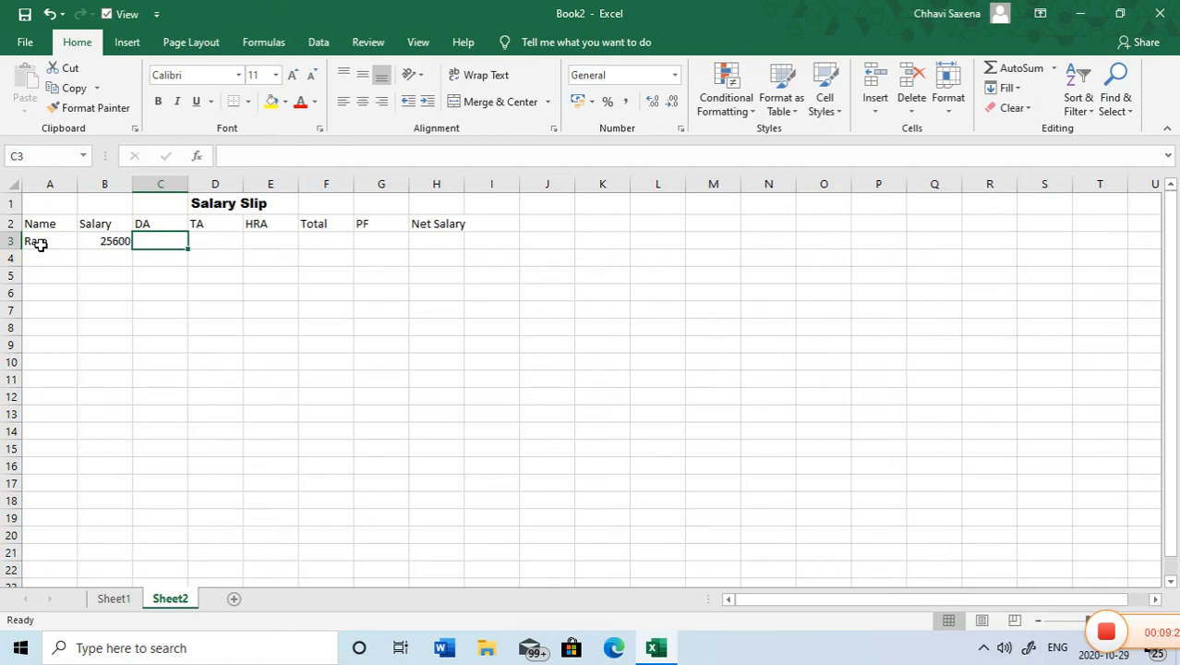
{"action": "left_click", "coordinate": [211, 228]}
{"action": "left_click", "coordinate": [260, 226]}
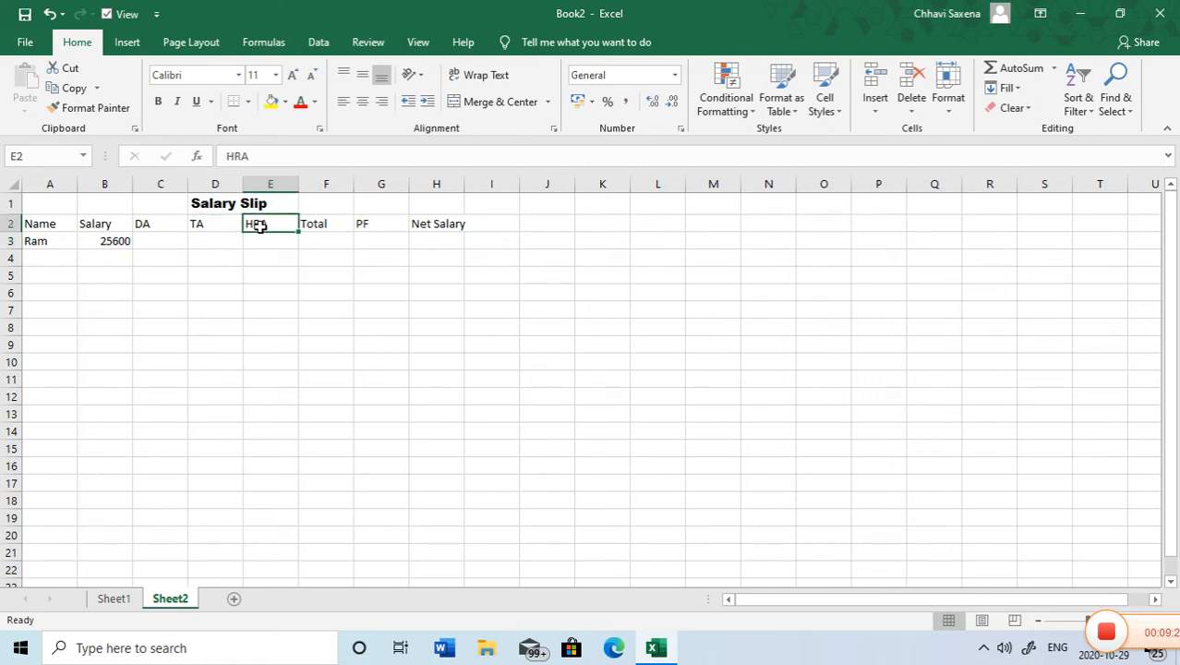
{"action": "left_click", "coordinate": [219, 223]}
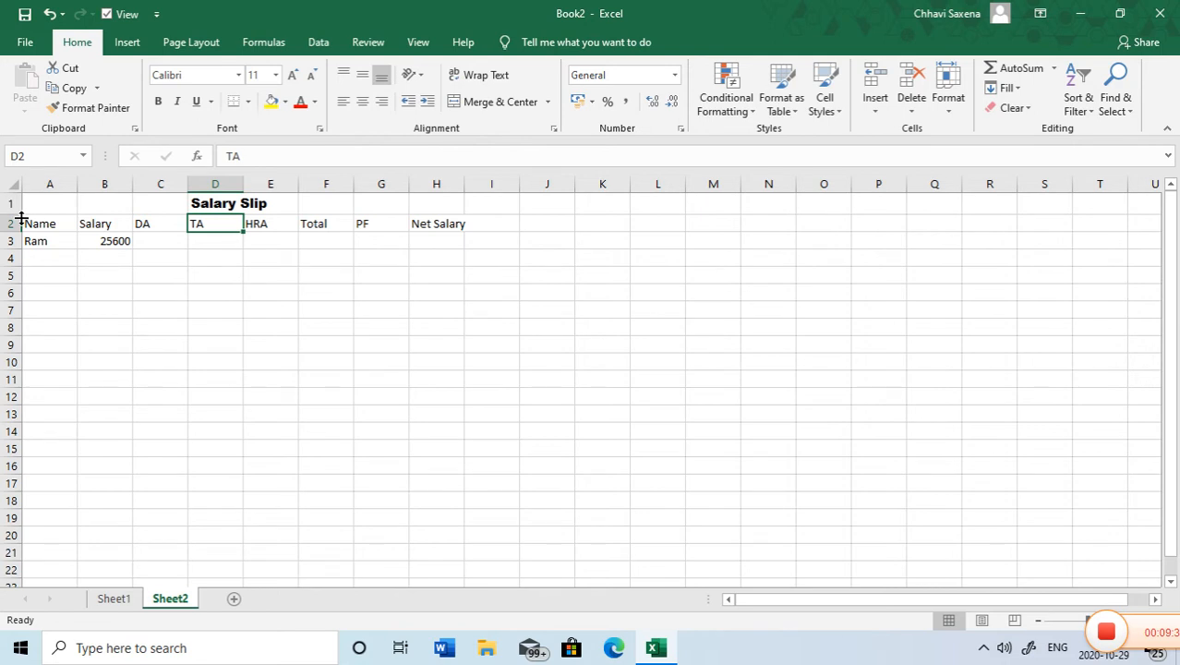
Step: Make row 1, which holds the Salary Slip title, slightly taller
{"action": "left_click_drag", "start_coordinate": [20, 218], "coordinate": [18, 224]}
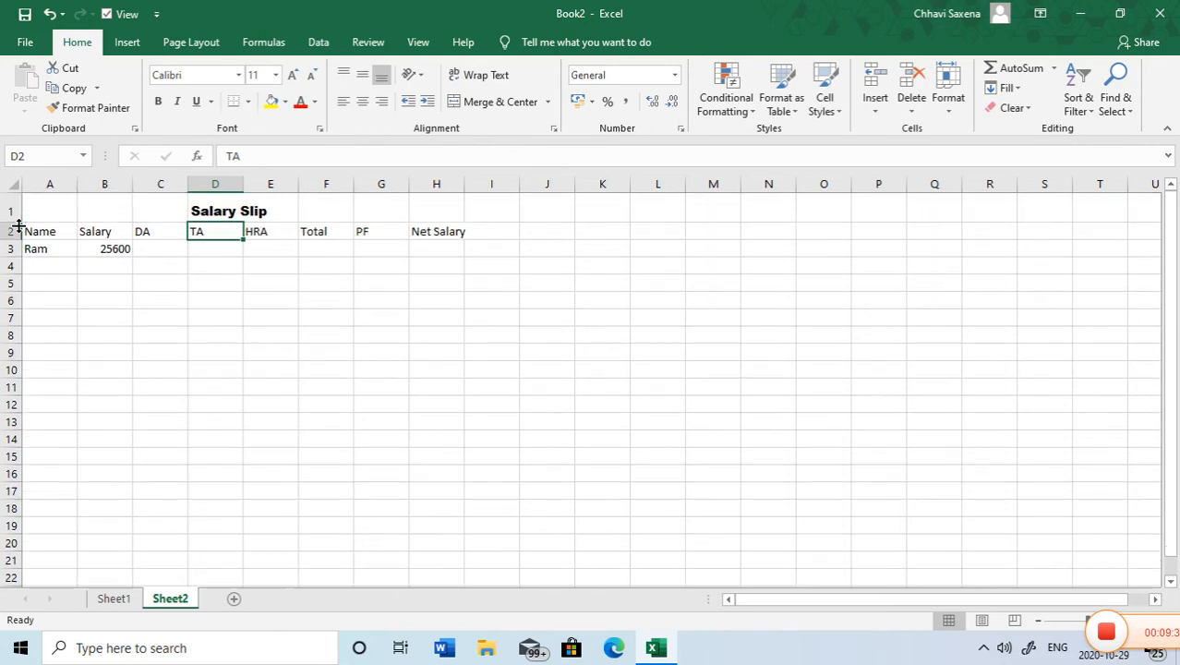
{"action": "left_click", "coordinate": [269, 229]}
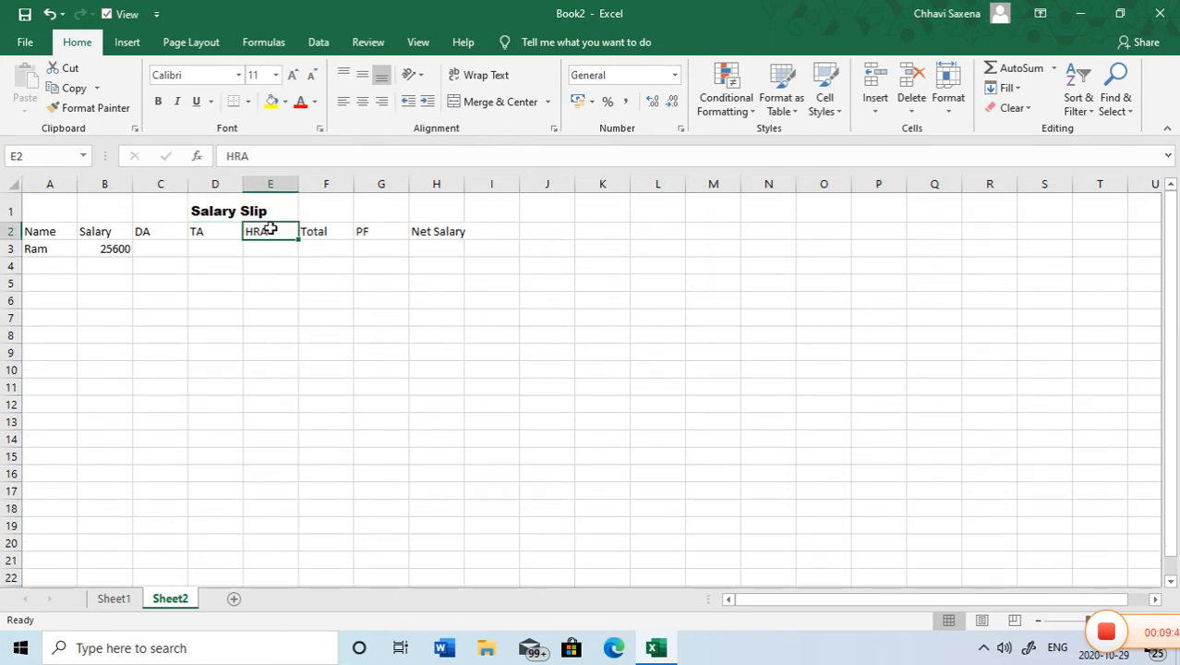
{"action": "left_click", "coordinate": [338, 229]}
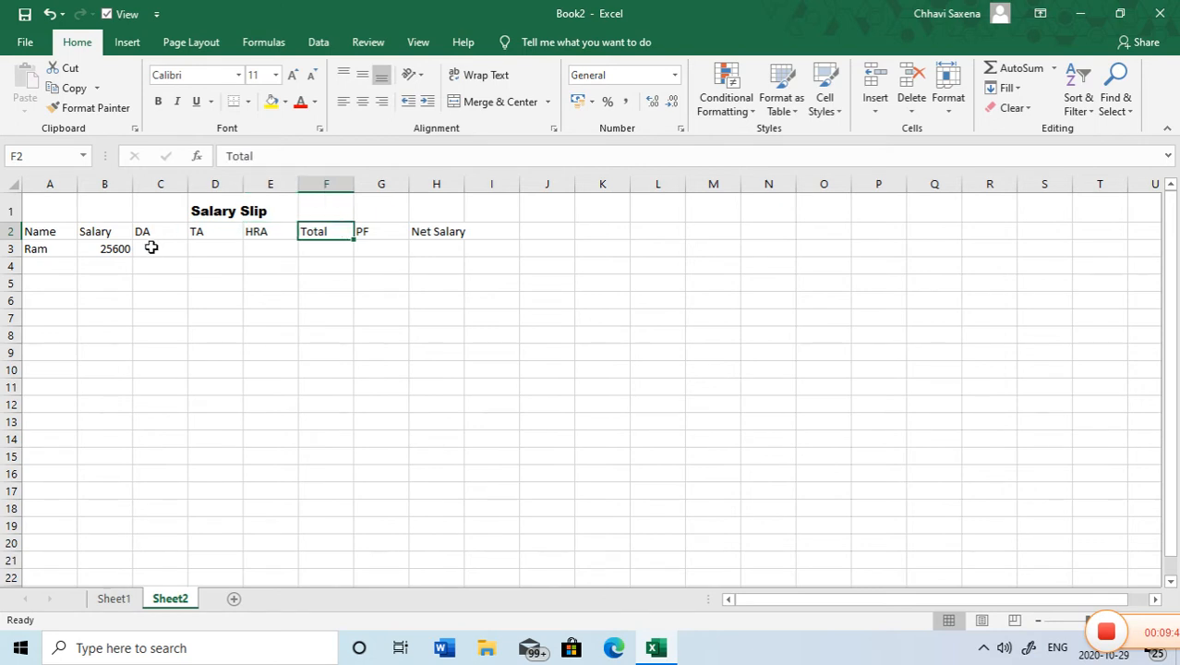
{"action": "left_click", "coordinate": [361, 232]}
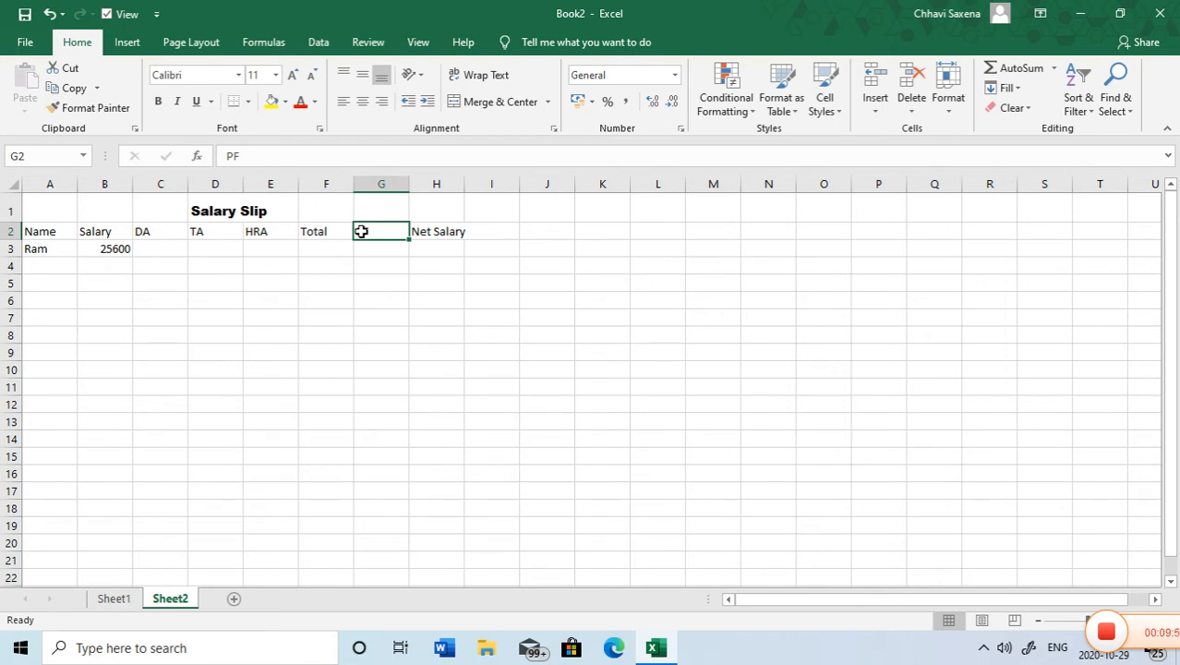
Step: Widen column H so that the Net Salary heading fits inside its cell
{"action": "left_click", "coordinate": [440, 248]}
{"action": "right_click", "coordinate": [462, 185]}
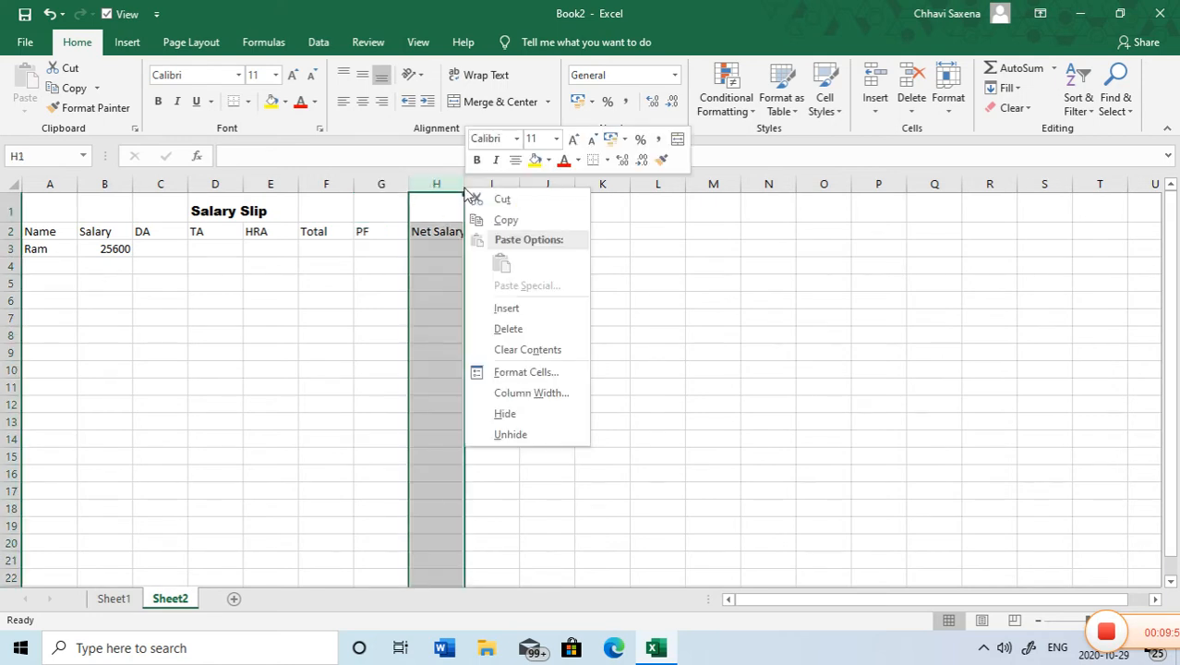
{"action": "left_click", "coordinate": [462, 181]}
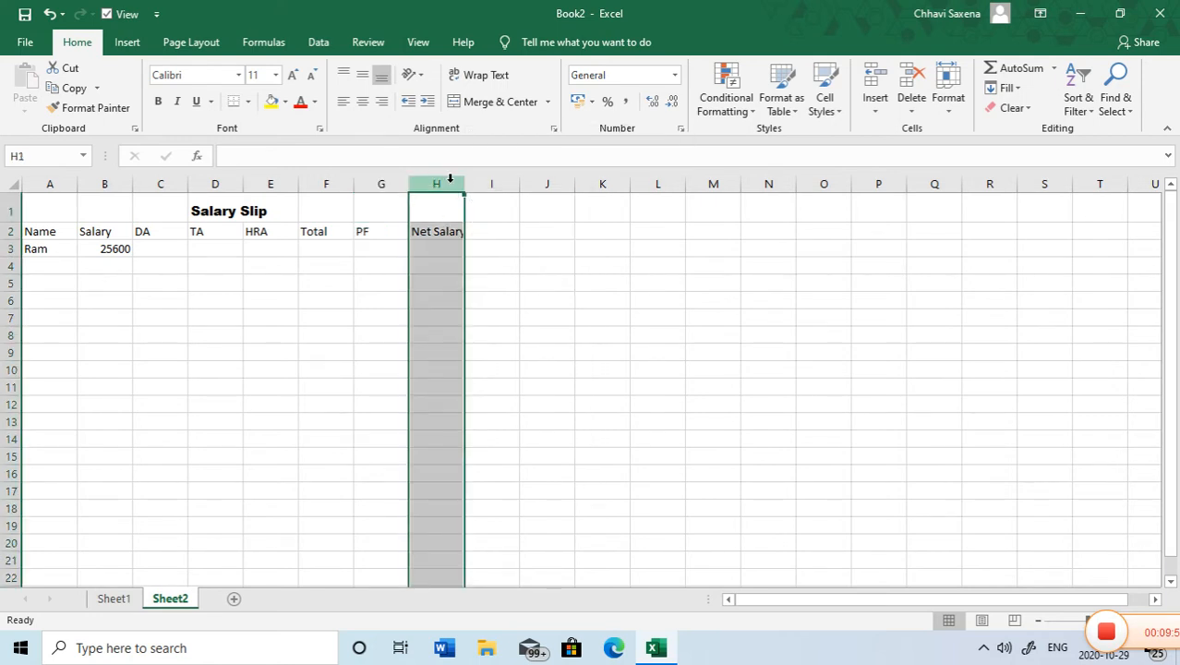
{"action": "left_click_drag", "start_coordinate": [462, 182], "coordinate": [479, 181]}
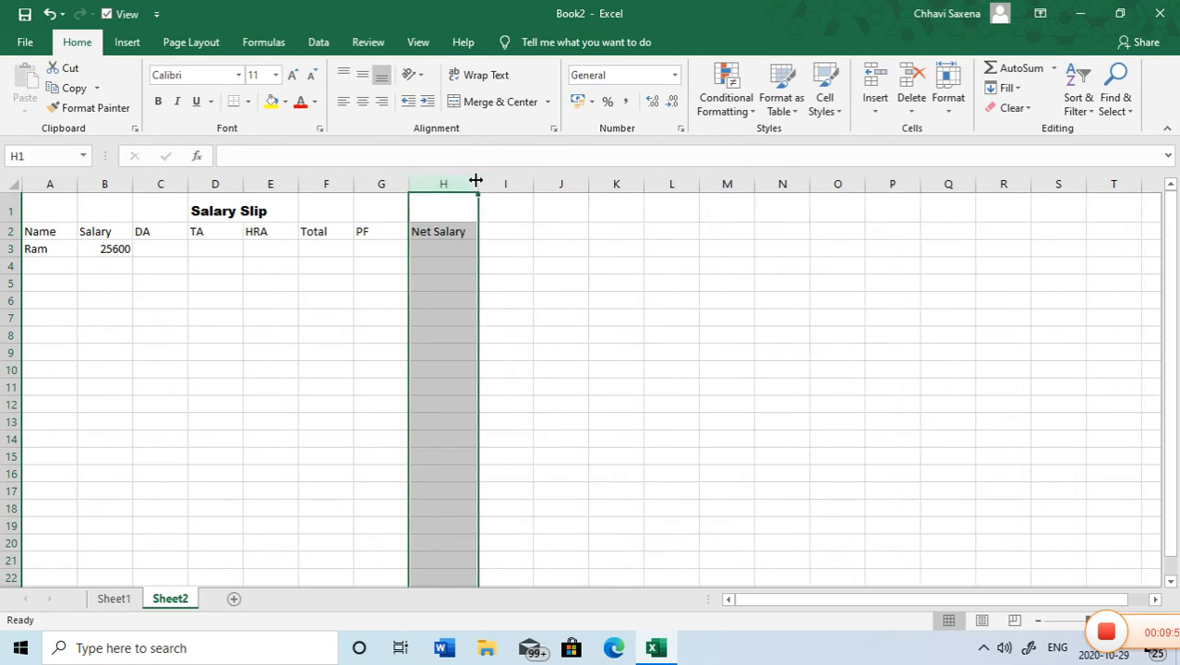
{"action": "left_click", "coordinate": [454, 248]}
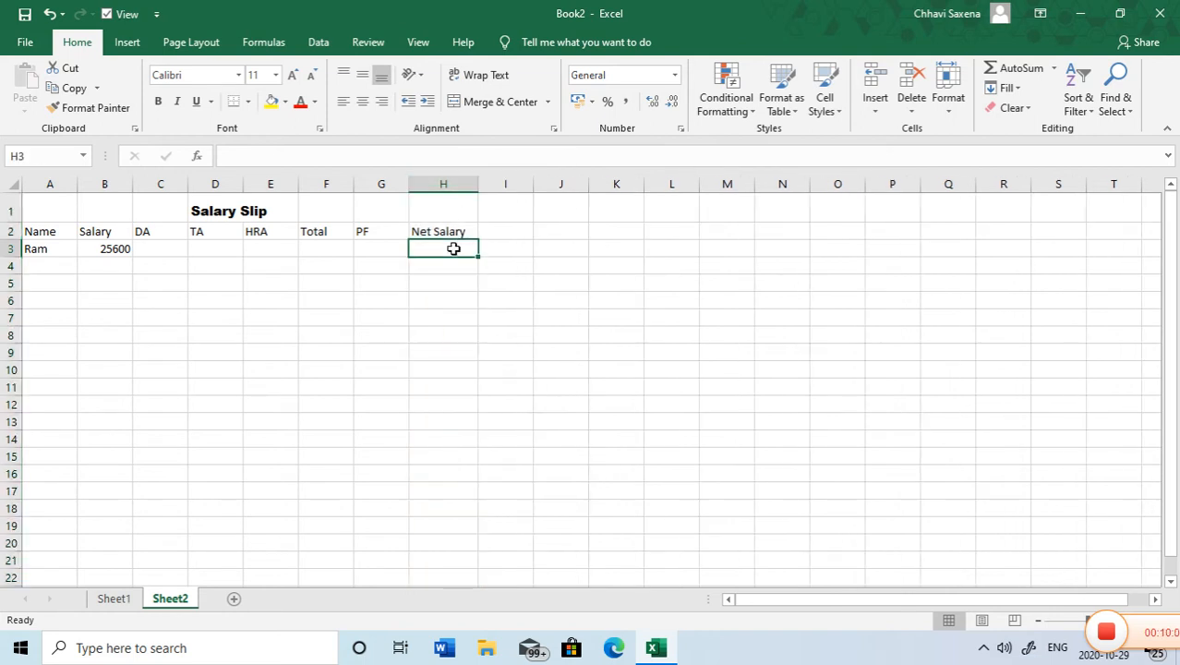
{"action": "left_click", "coordinate": [142, 248]}
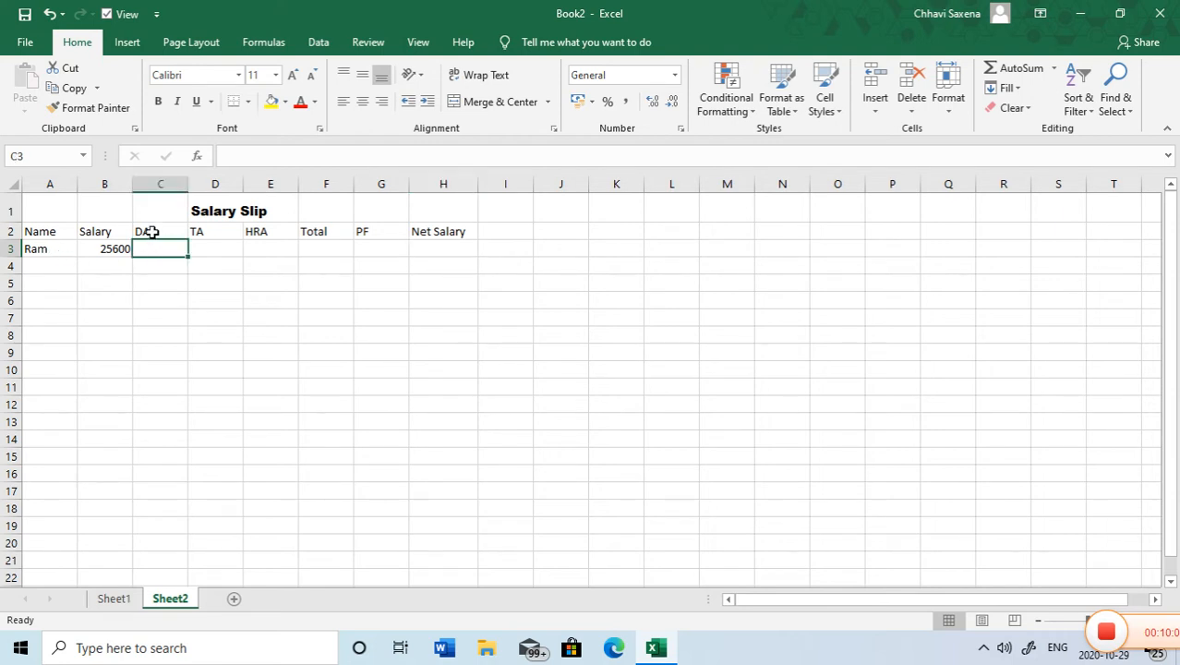
{"action": "left_click", "coordinate": [153, 232]}
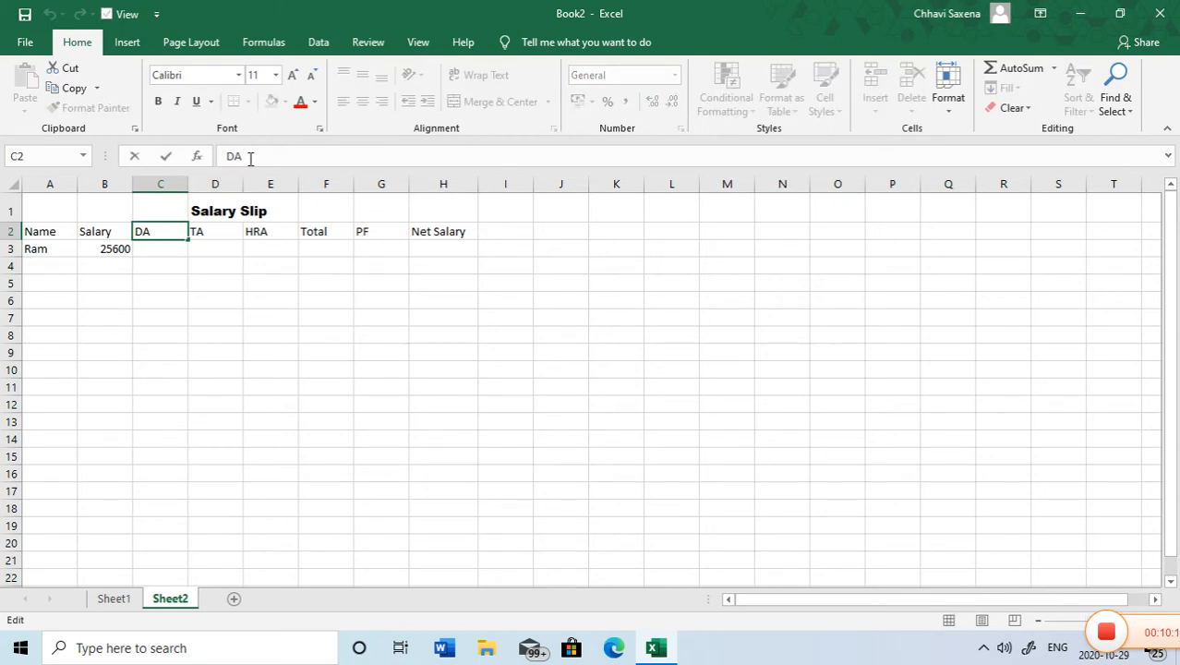
{"action": "type", "text": "$%"}
{"action": "key", "text": "BackSpace"}
{"action": "key", "text": "BackSpace"}
{"action": "type", "text": "4%"}
{"action": "key", "text": "BackSpace"}
{"action": "key", "text": "BackSpace"}
Step: Calculate the first employee's DA in C3 as 10% of the salary with the formula =B3*10%
{"action": "left_click", "coordinate": [139, 249]}
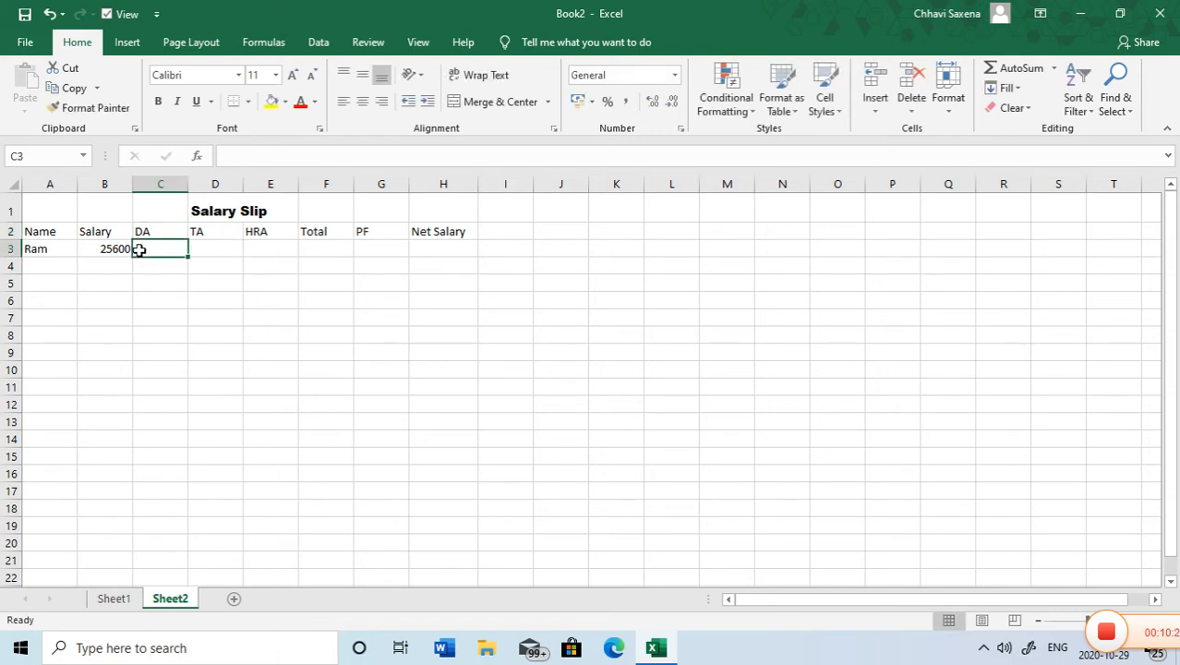
{"action": "type", "text": "="}
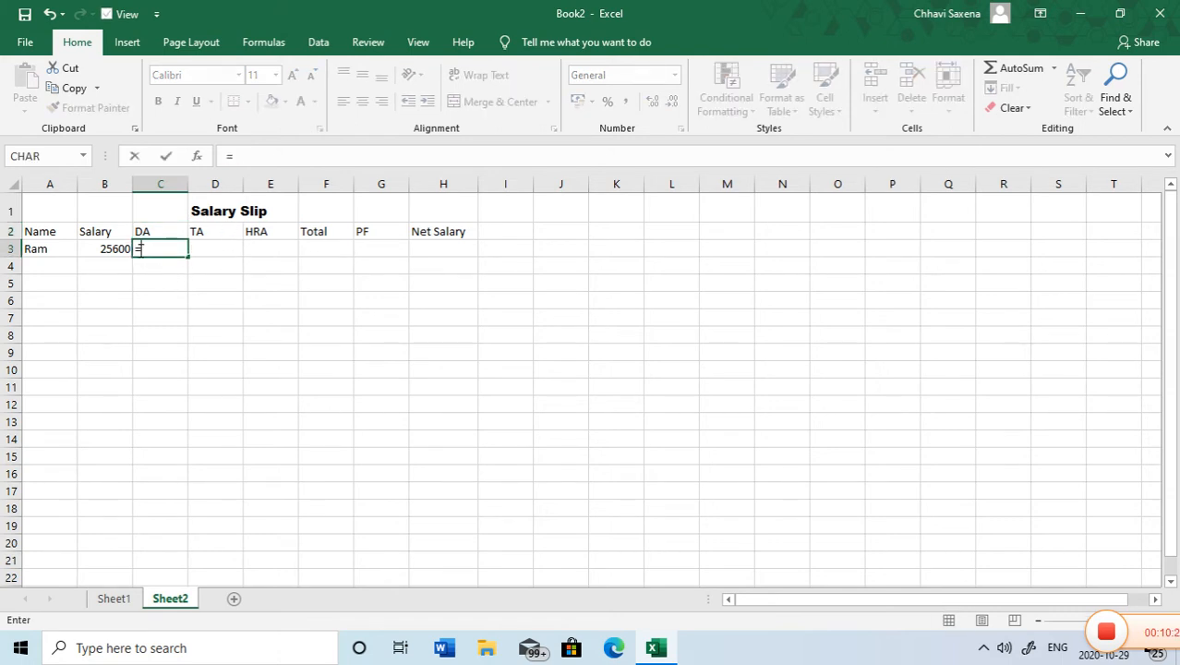
{"action": "type", "text": "B3"}
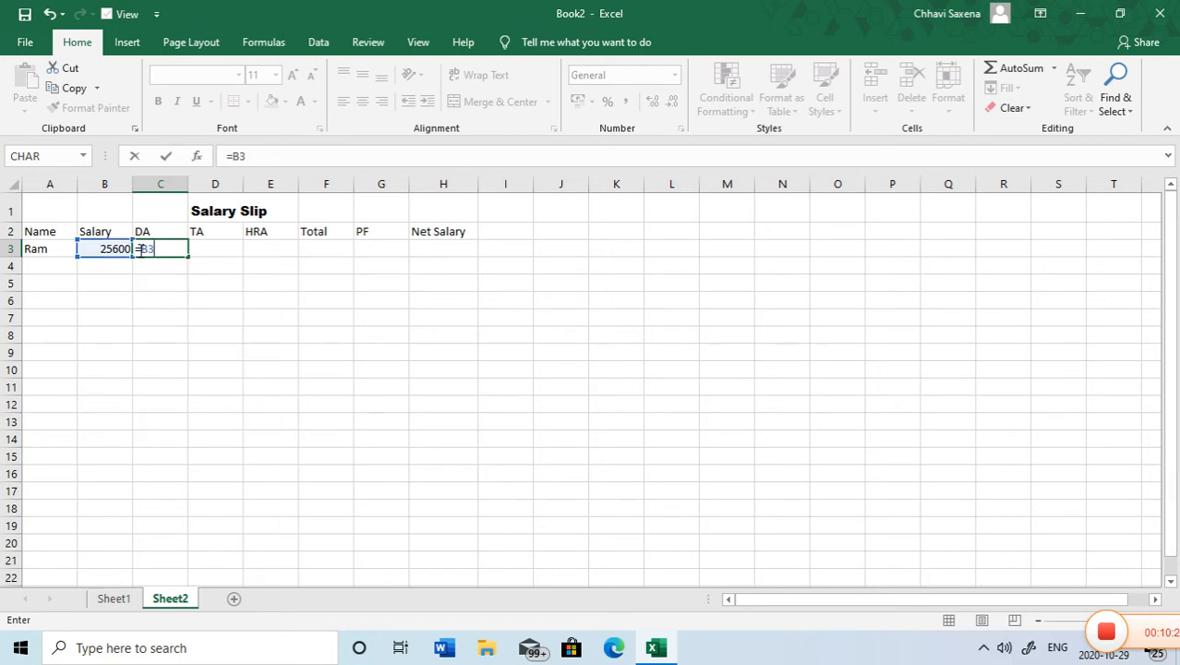
{"action": "type", "text": "*10%"}
{"action": "key", "text": "Return"}
Step: Calculate the first employee's TA in D3 as 7% of the salary with the formula =b3*7%
{"action": "left_click", "coordinate": [218, 244]}
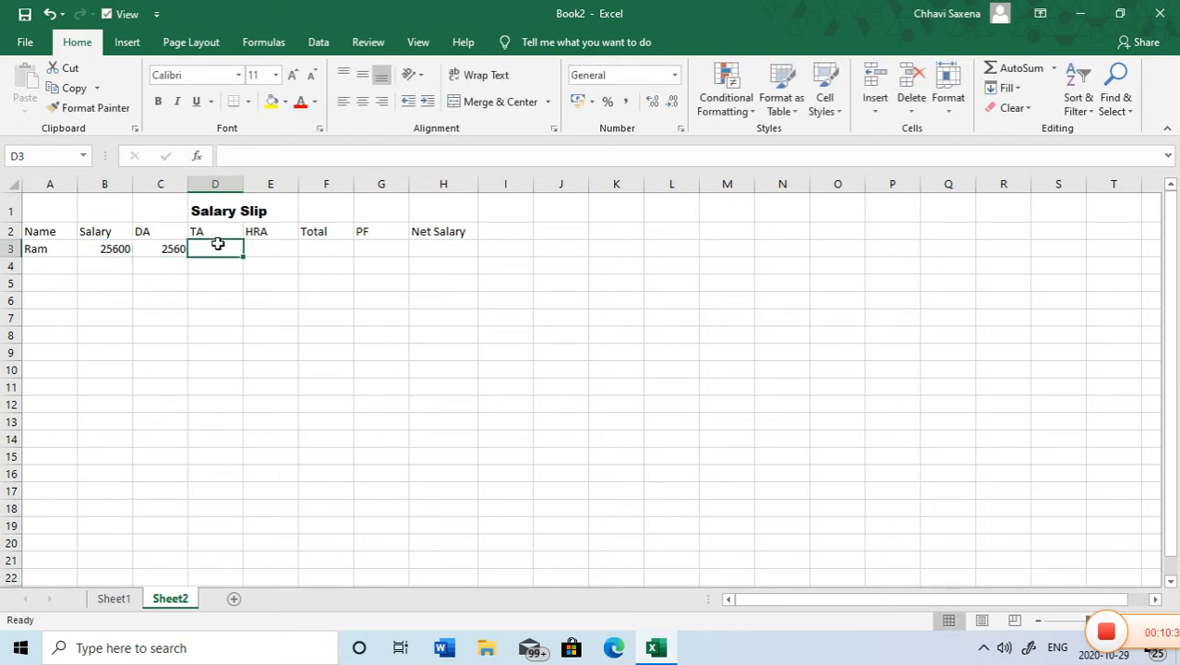
{"action": "type", "text": "=b3*"}
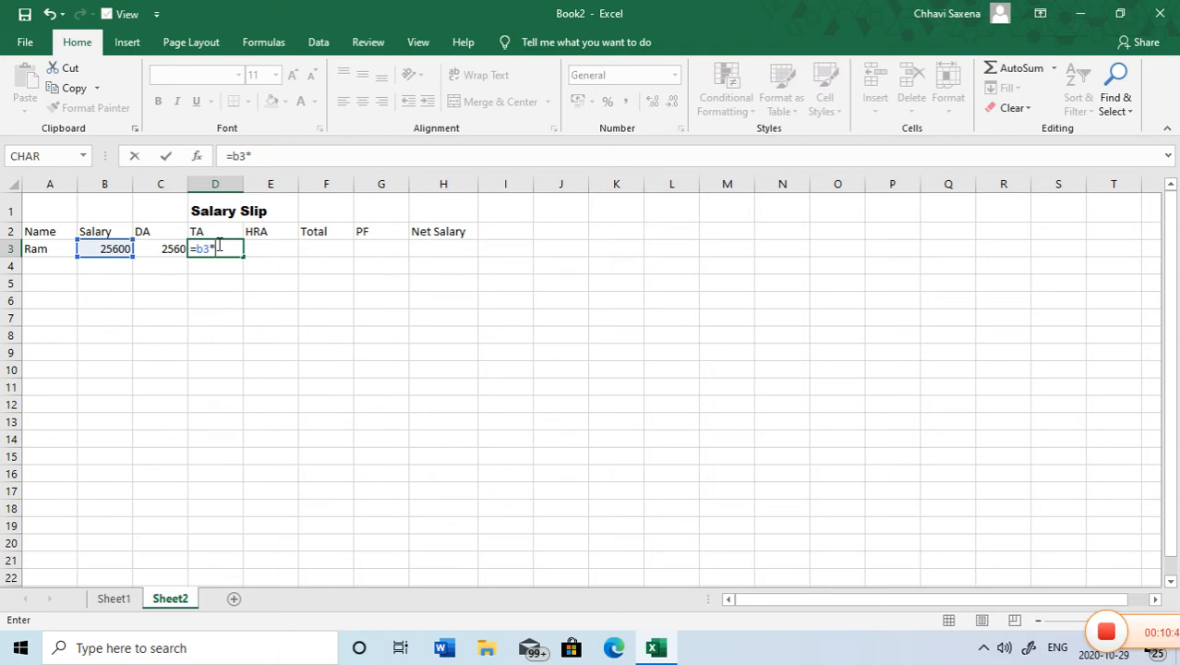
{"action": "type", "text": "7%"}
{"action": "key", "text": "Return"}
Step: Calculate the first employee's HRA in E3 as 12% of the salary with the formula =B3*12%
{"action": "left_click", "coordinate": [266, 244]}
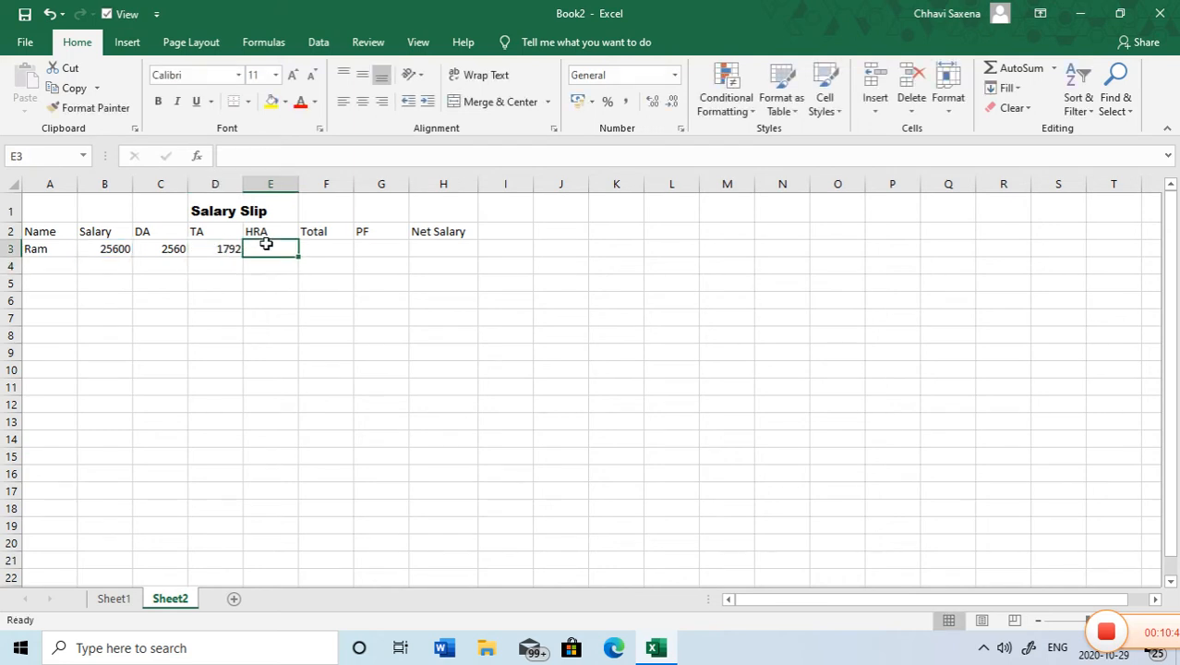
{"action": "type", "text": "=B3"}
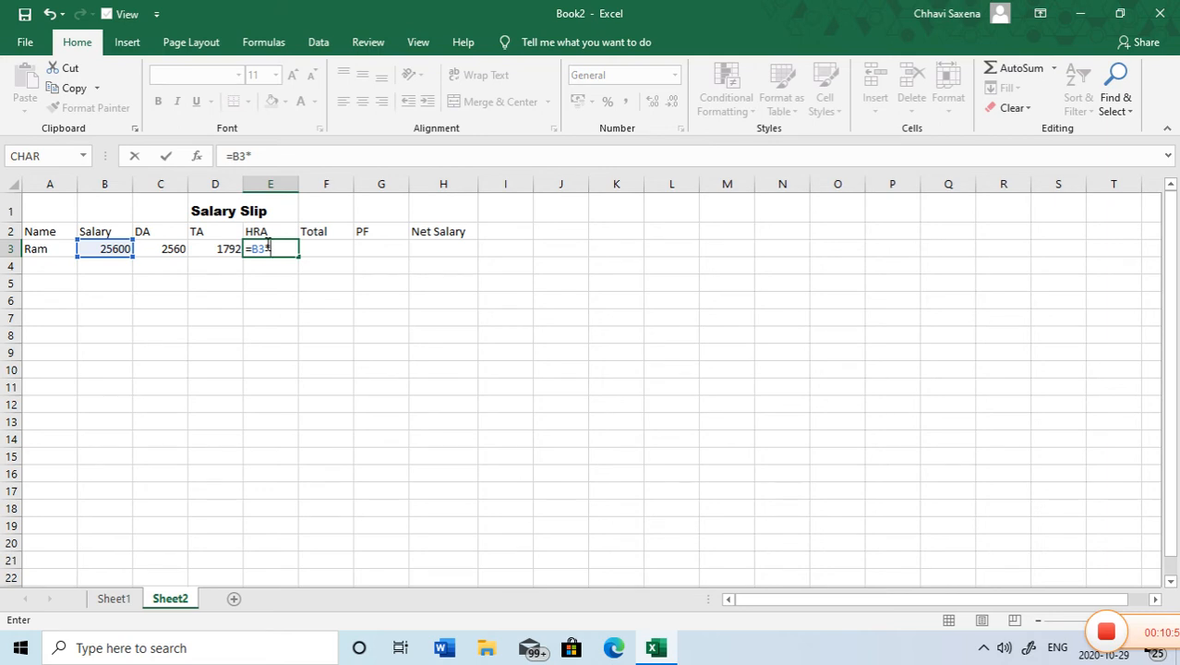
{"action": "type", "text": "*12%"}
{"action": "key", "text": "Return"}
Step: Total the first employee's salary and allowances in F3 with the formula =sum(b3:E3)
{"action": "left_click", "coordinate": [327, 245]}
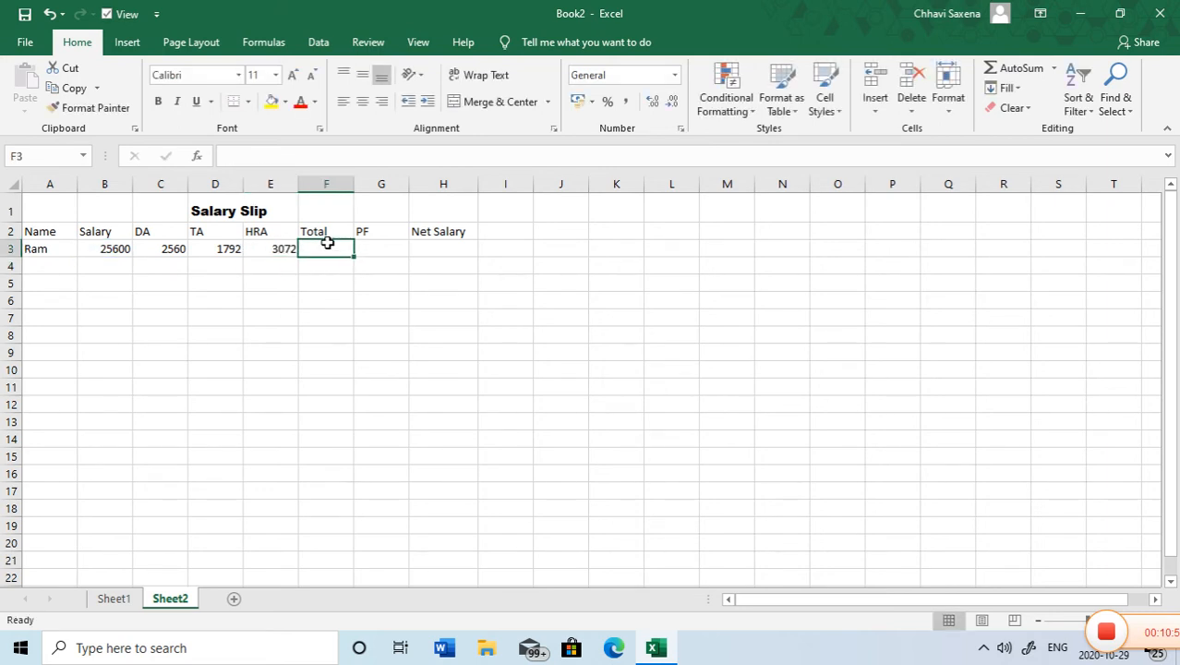
{"action": "type", "text": "=s"}
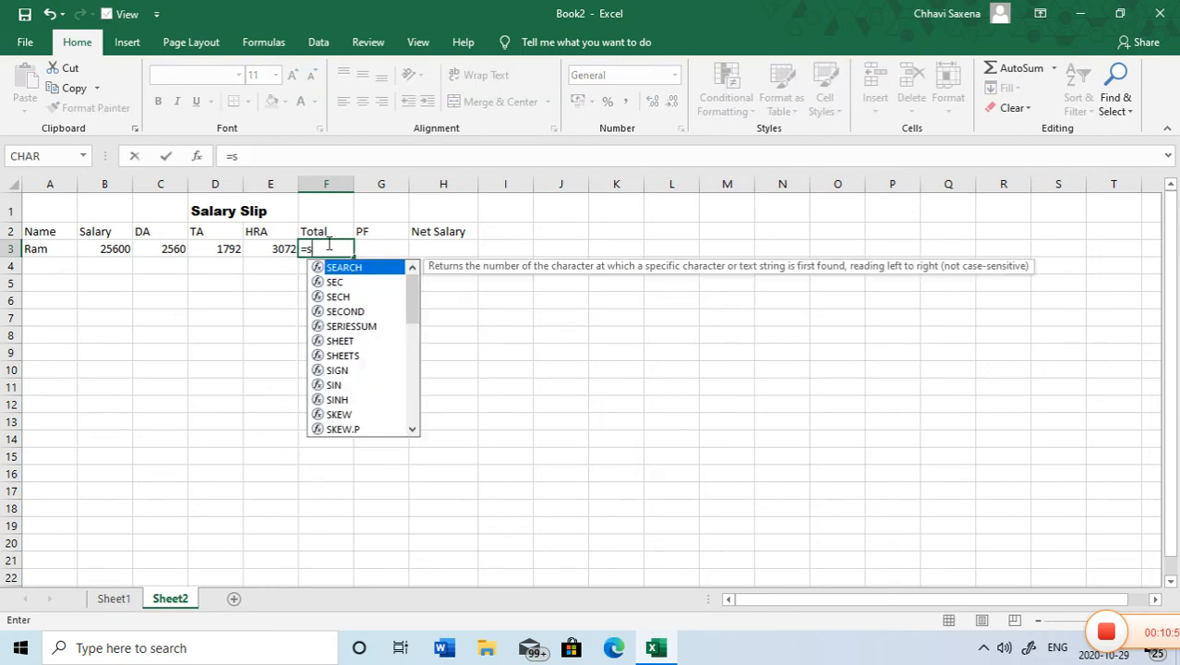
{"action": "type", "text": "um"}
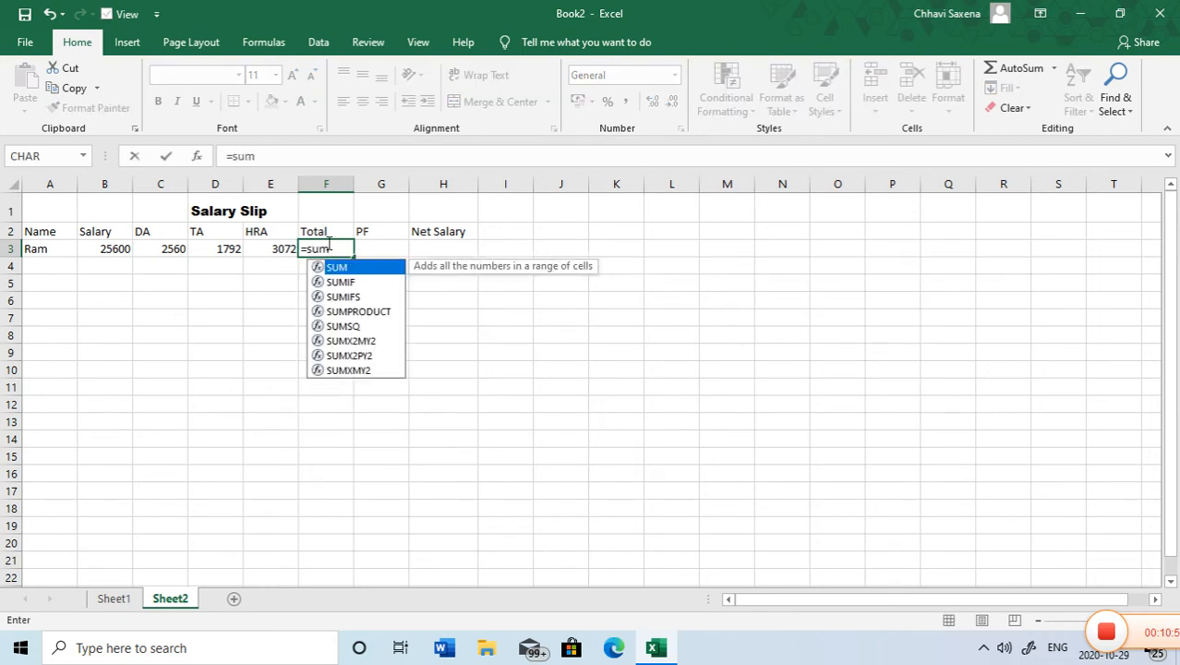
{"action": "type", "text": "(b"}
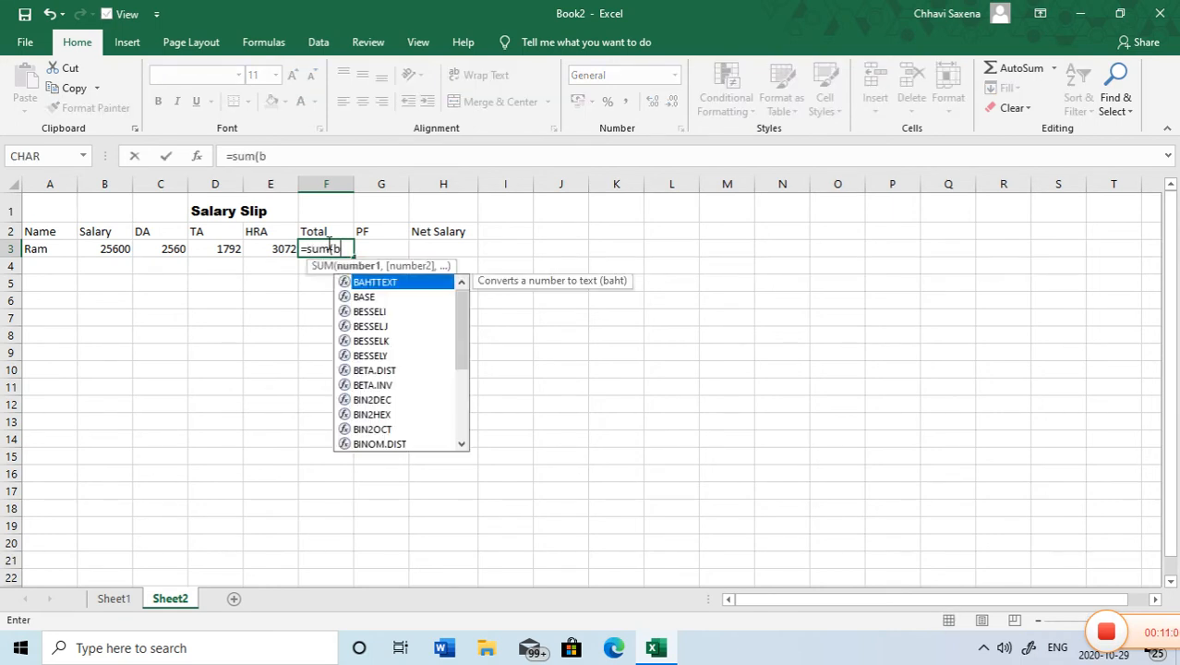
{"action": "type", "text": "3;"}
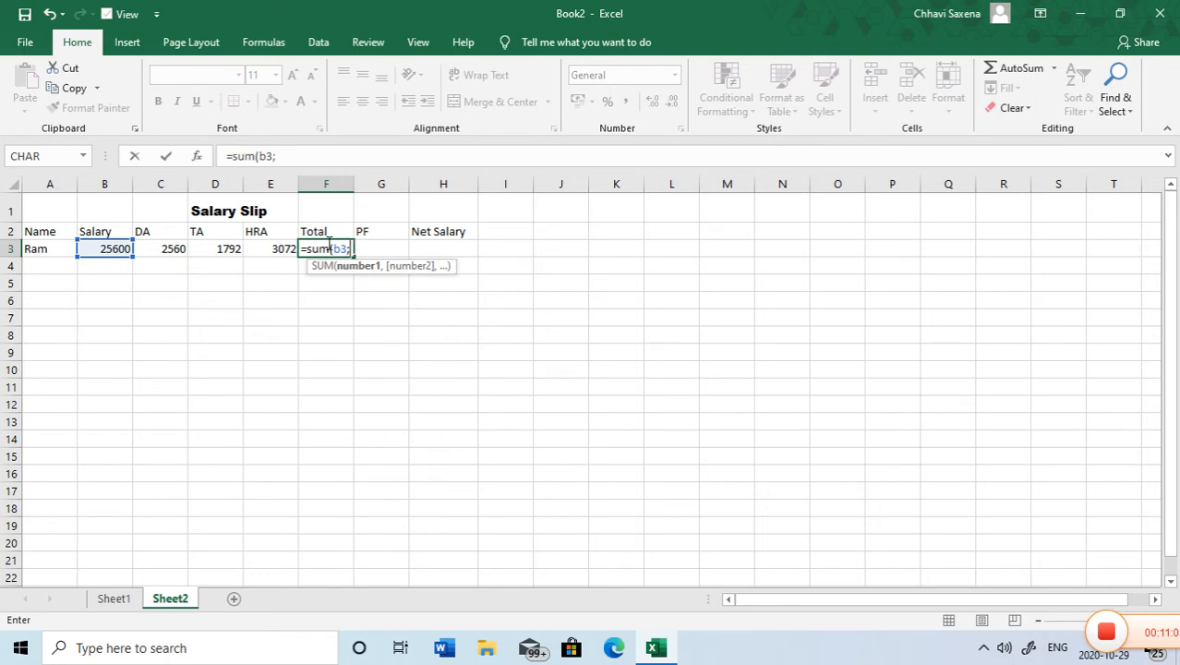
{"action": "key", "text": "BackSpace"}
{"action": "type", "text": ":"}
{"action": "left_click", "coordinate": [279, 249]}
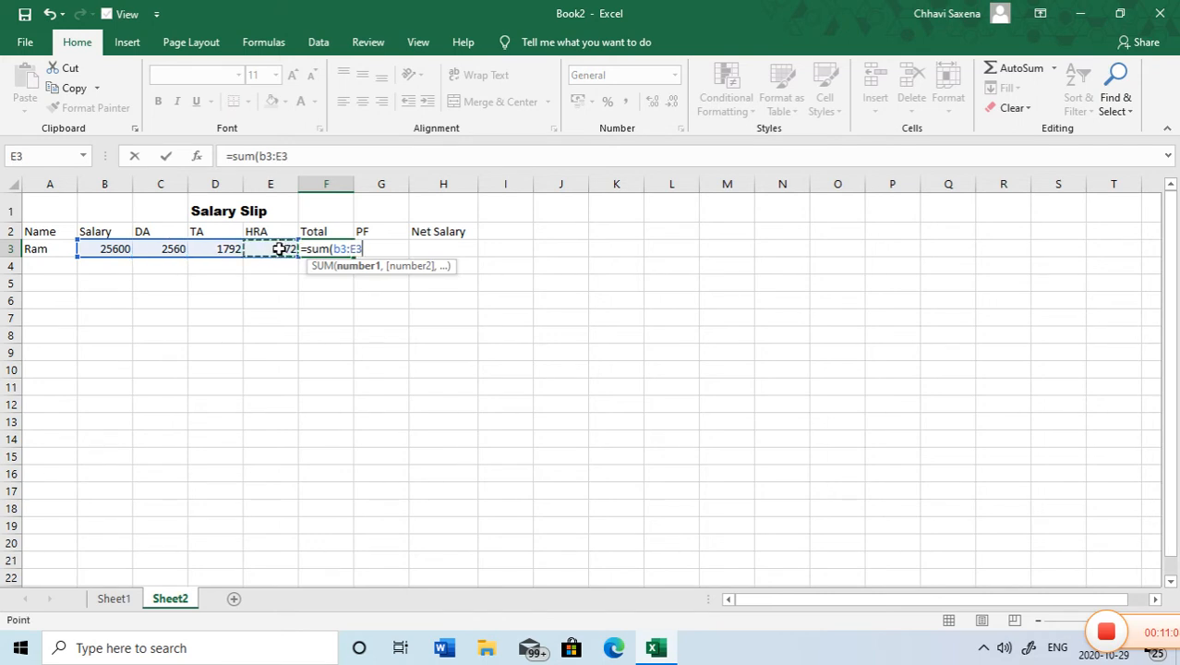
{"action": "type", "text": ")"}
{"action": "key", "text": "Return"}
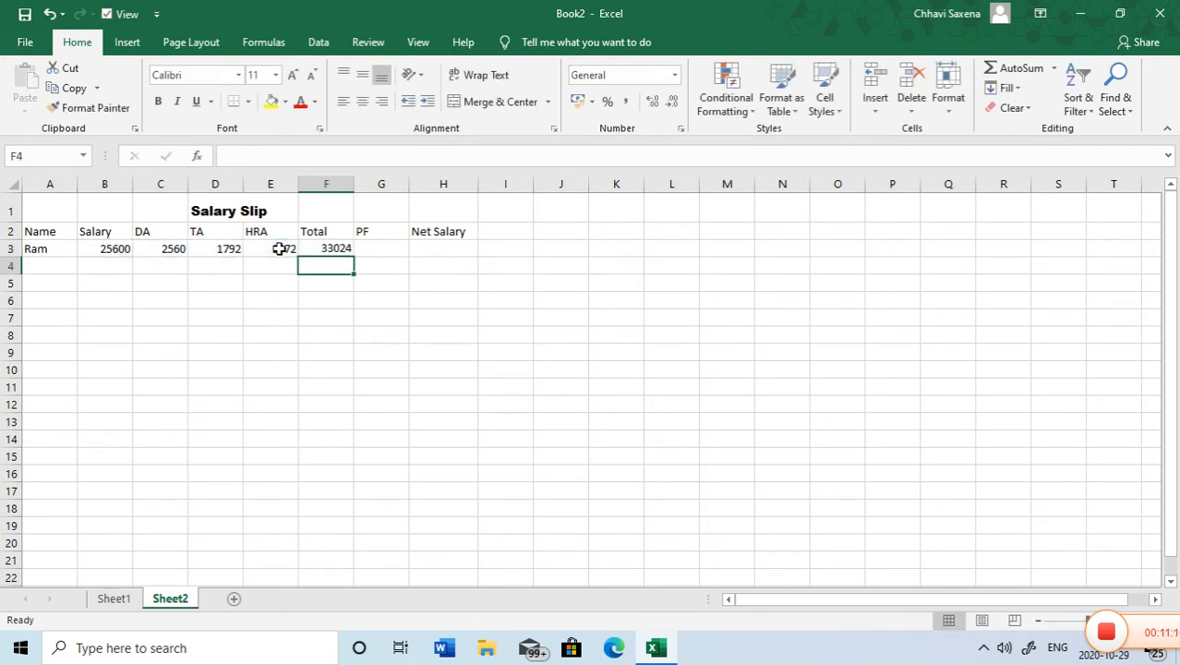
Step: Calculate the first employee's PF in G3 as 15% of the salary with the formula =b3*15%
{"action": "left_click", "coordinate": [364, 248]}
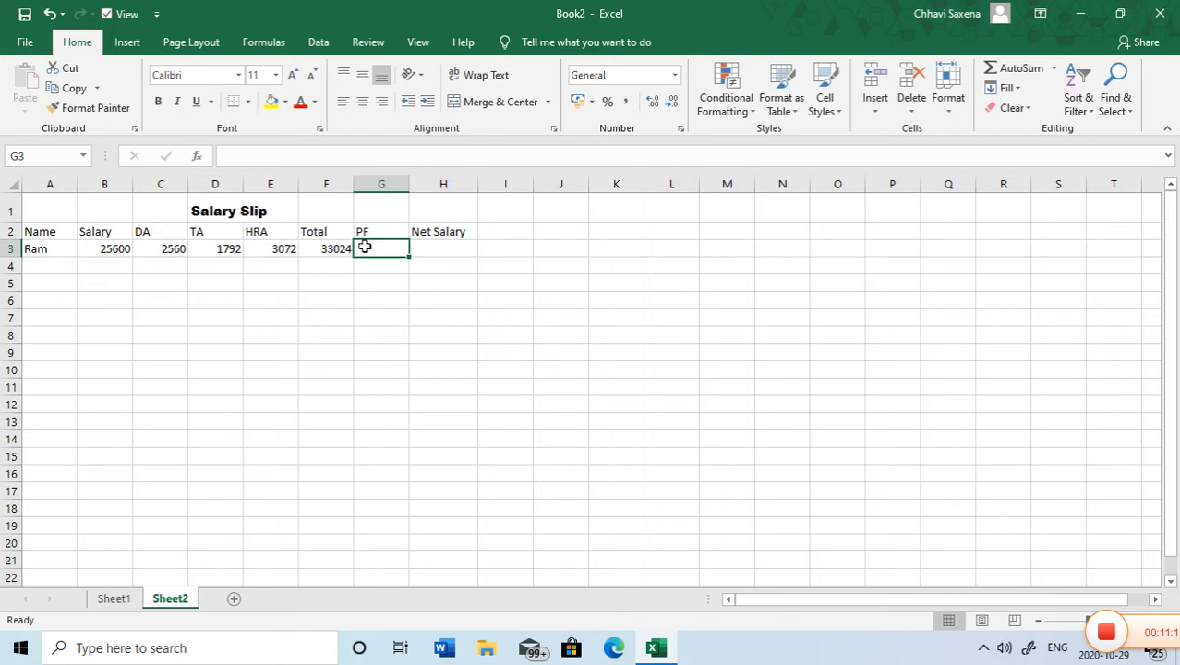
{"action": "type", "text": "="}
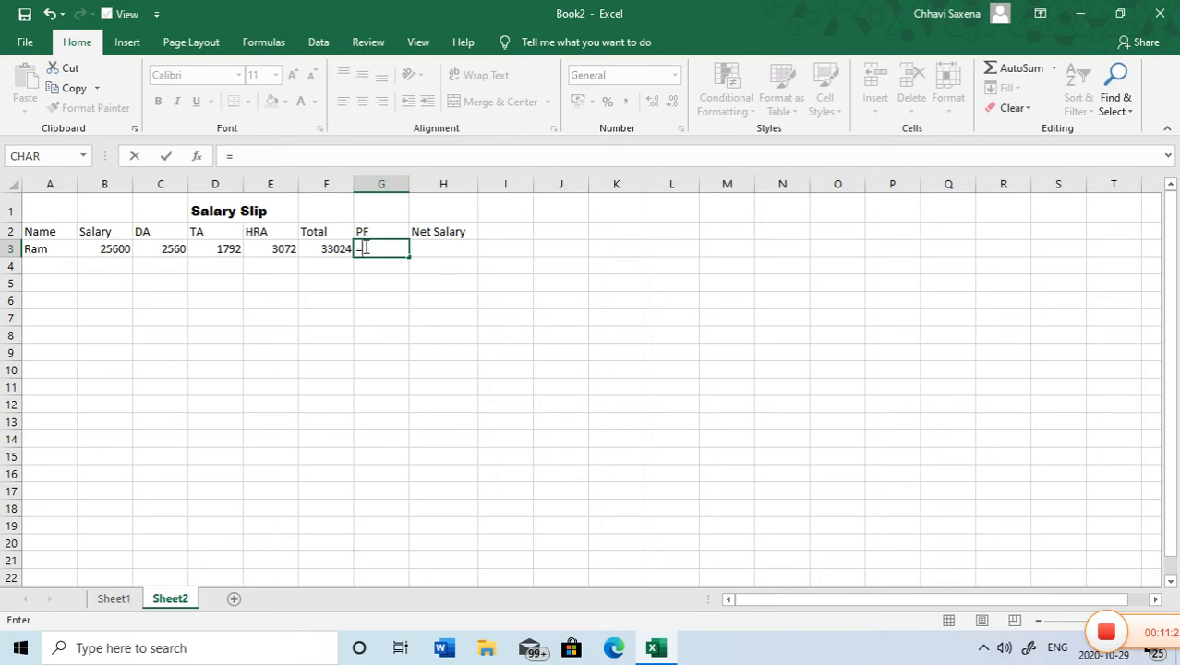
{"action": "type", "text": "b3"}
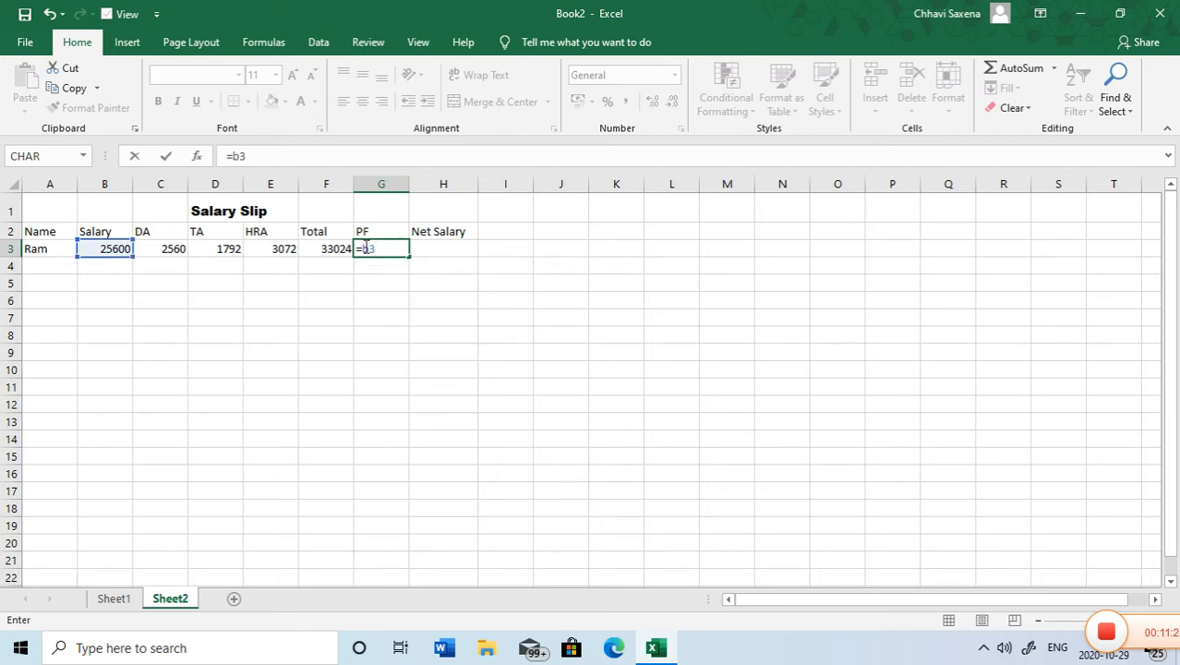
{"action": "type", "text": "*15%"}
{"action": "key", "text": "Return"}
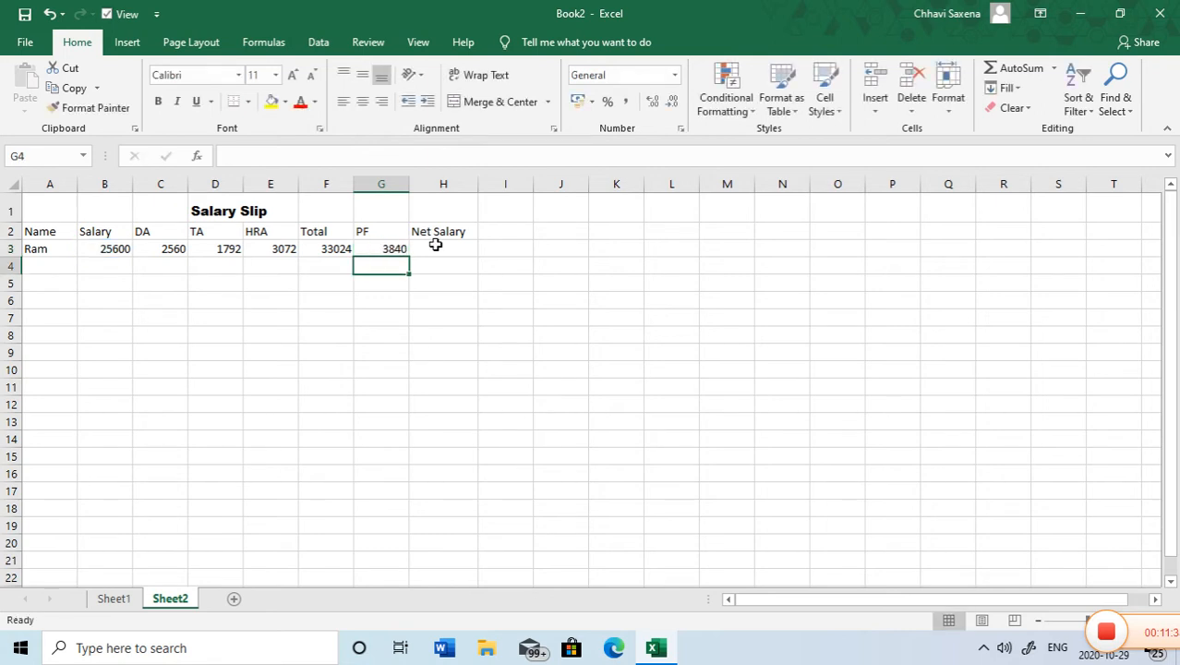
Step: Calculate the first employee's net salary in H3 by subtracting PF from the total with the formula =f3-g3
{"action": "left_click", "coordinate": [435, 244]}
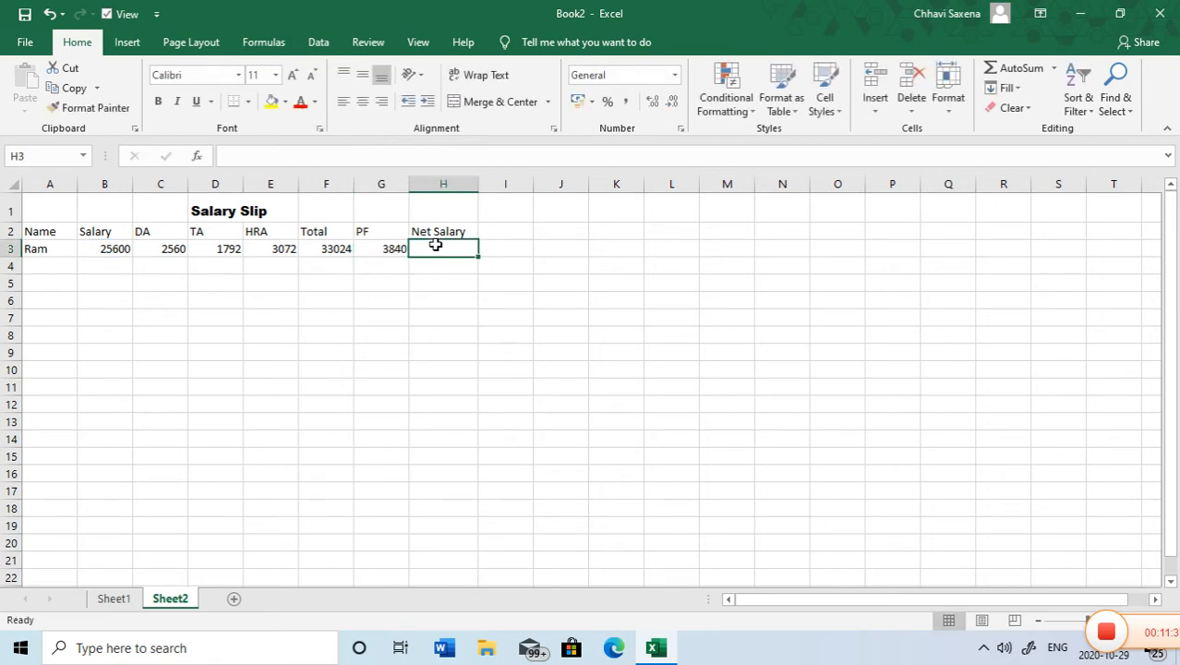
{"action": "type", "text": "="}
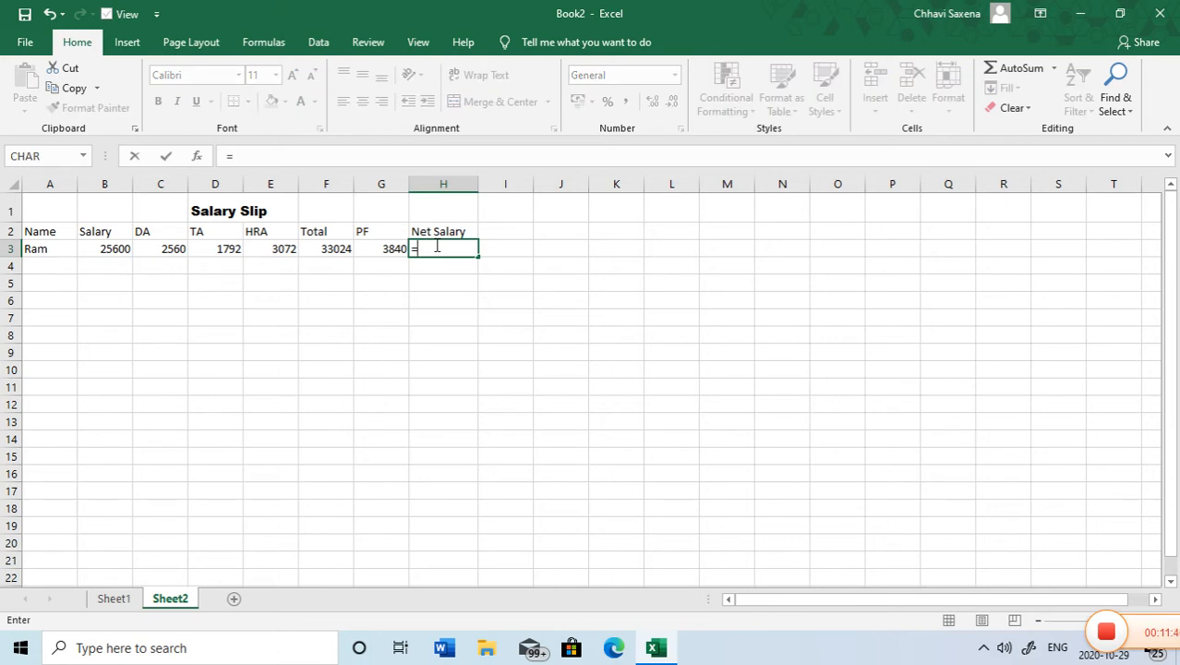
{"action": "type", "text": "f"}
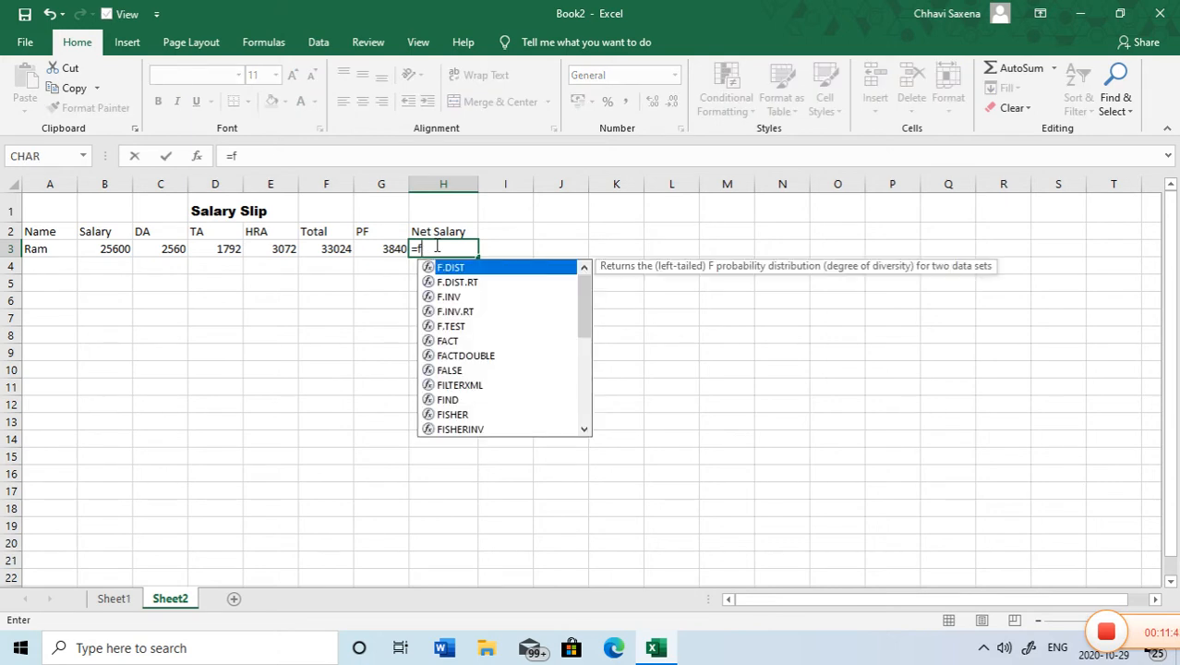
{"action": "type", "text": "3"}
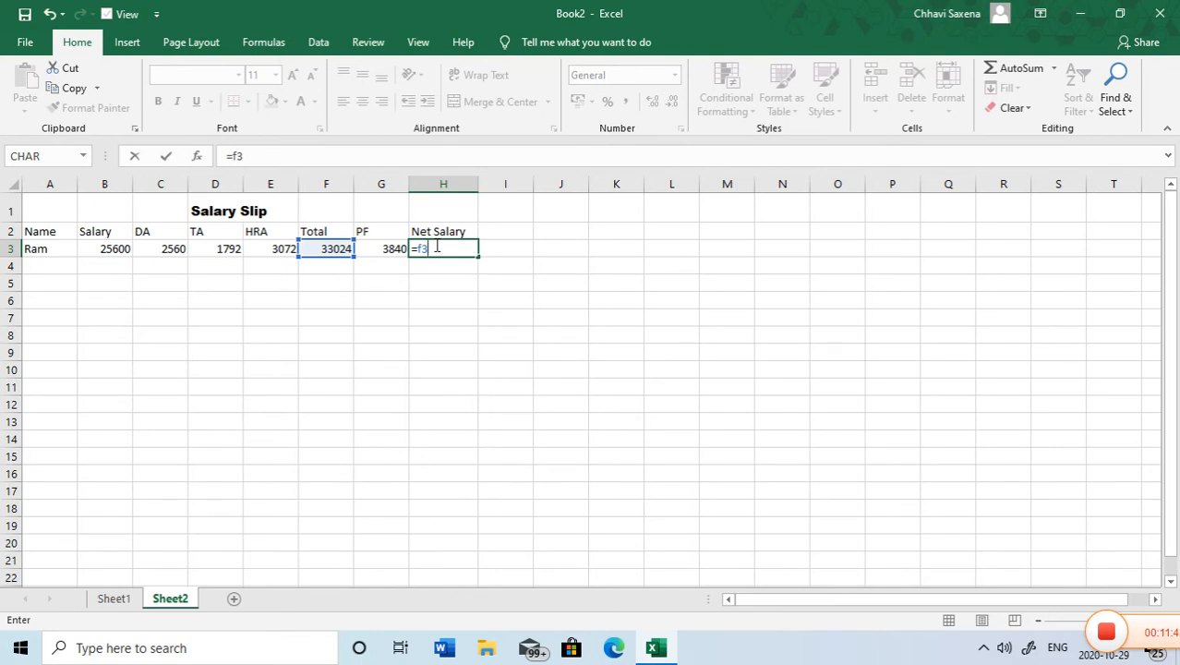
{"action": "type", "text": "-g3"}
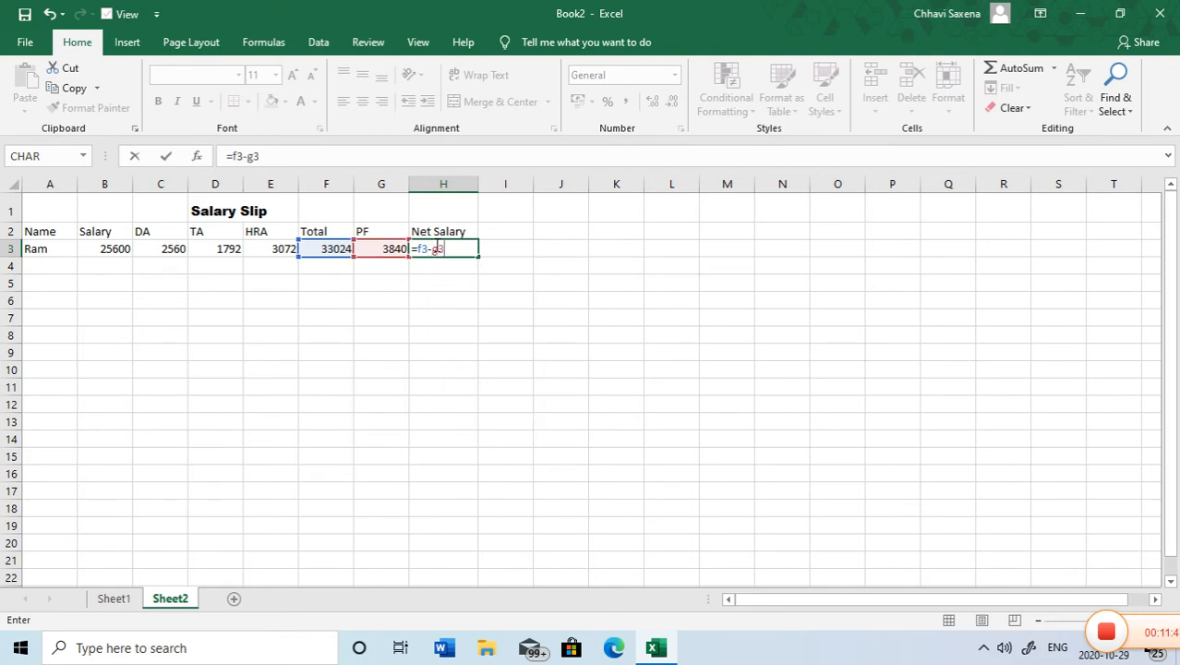
{"action": "key", "text": "Return"}
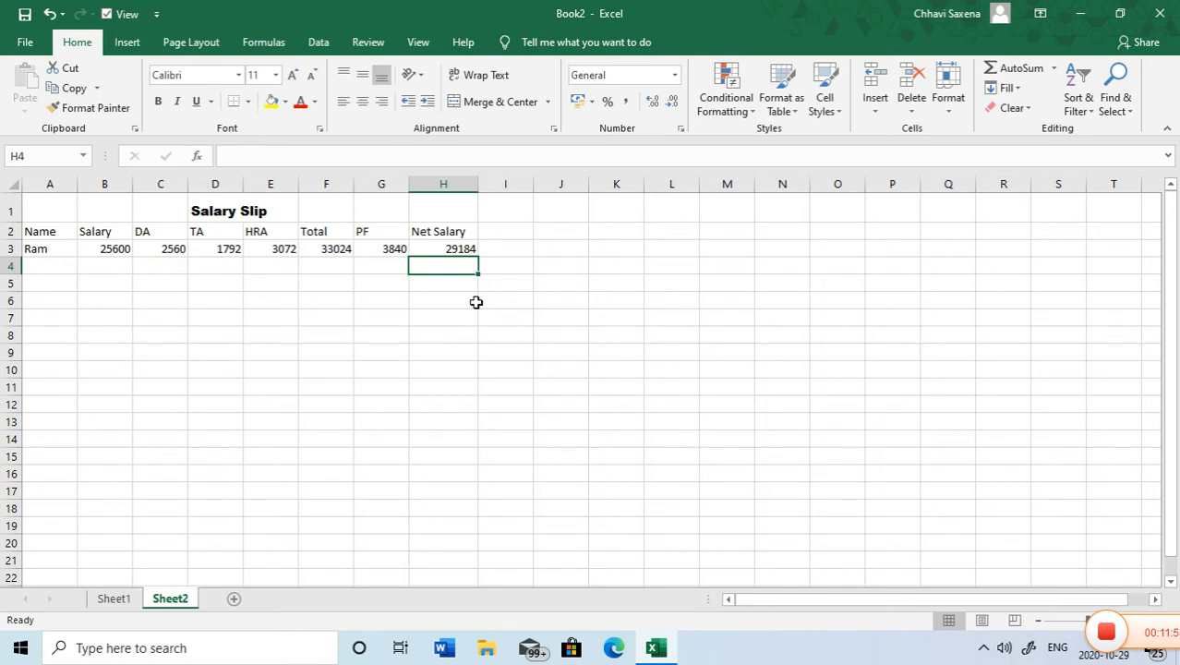
Step: Enter the second employee's name in A4 and a salary of 32500 in B4
{"action": "left_click", "coordinate": [44, 265]}
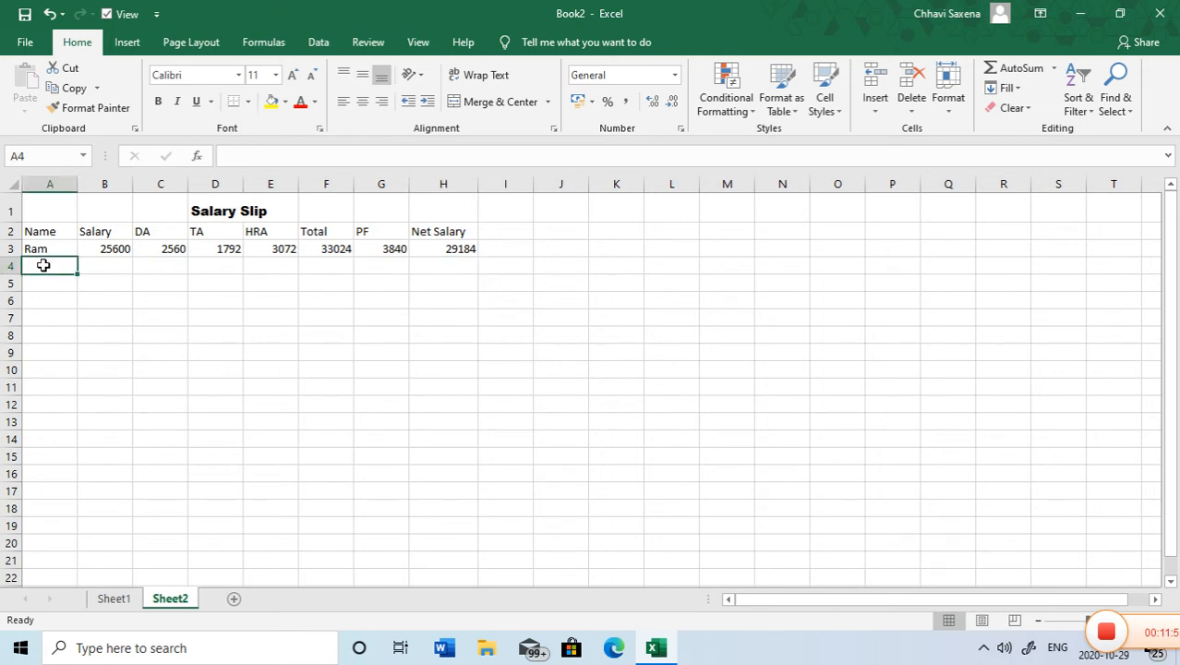
{"action": "type", "text": "SEema"}
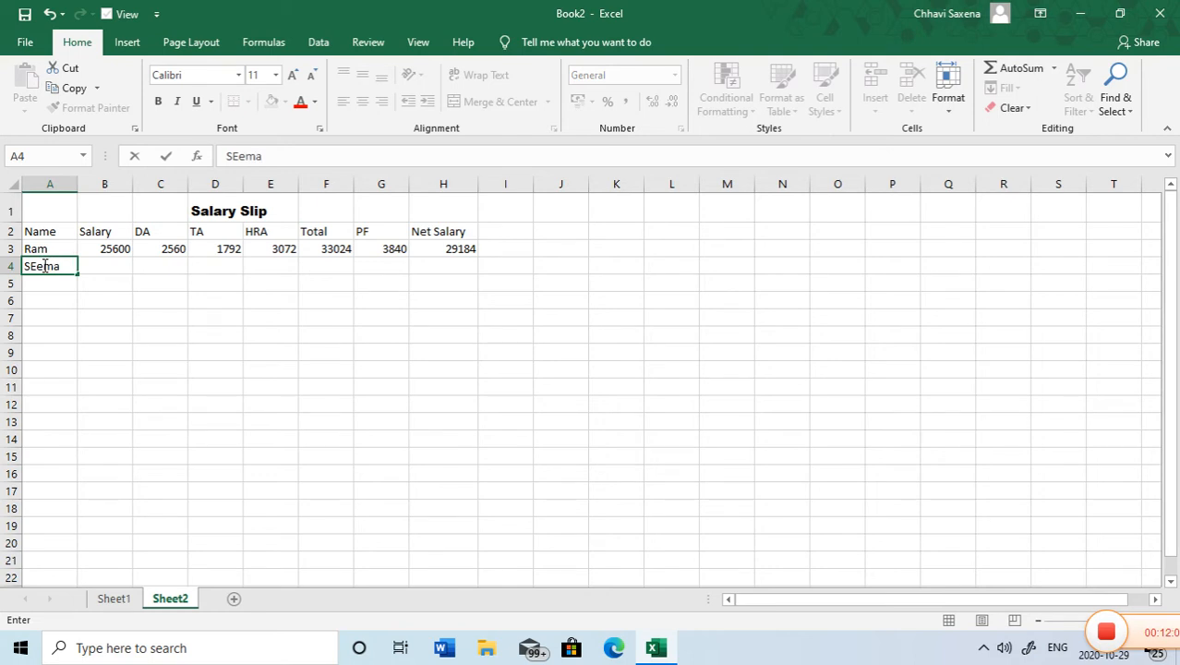
{"action": "key", "text": "BackSpace"}
{"action": "key", "text": "BackSpace"}
{"action": "key", "text": "BackSpace"}
{"action": "key", "text": "BackSpace"}
{"action": "type", "text": "ee"}
{"action": "key", "text": "BackSpace"}
{"action": "key", "text": "BackSpace"}
{"action": "type", "text": "onam"}
{"action": "key", "text": "Tab"}
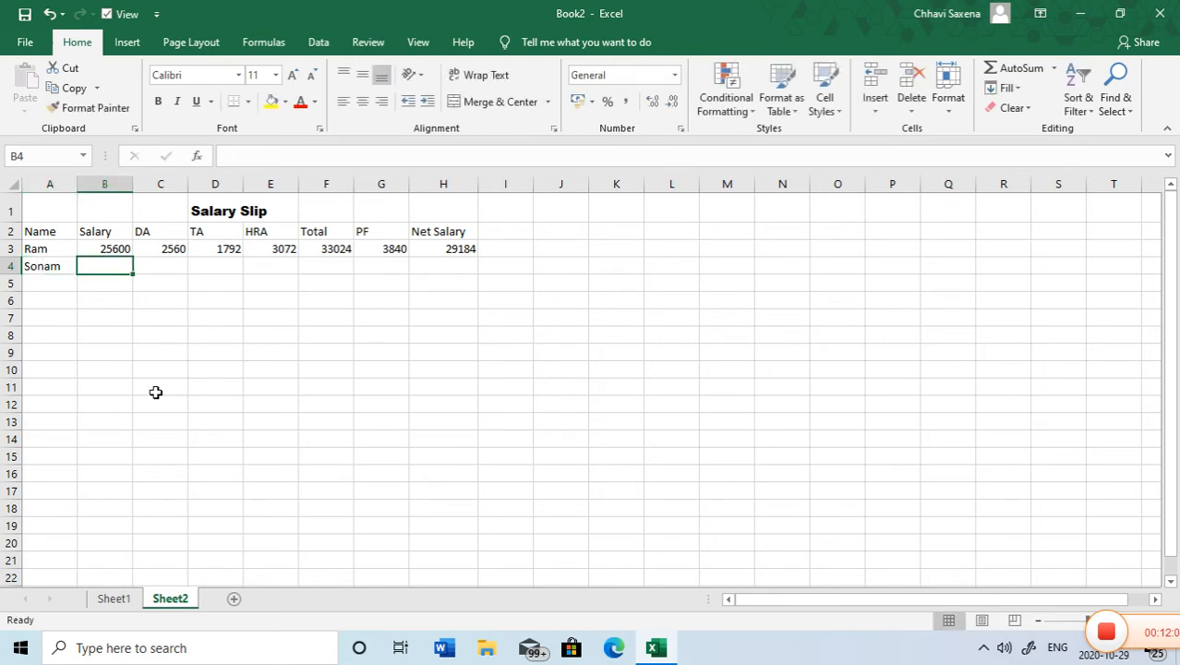
{"action": "type", "text": "32500"}
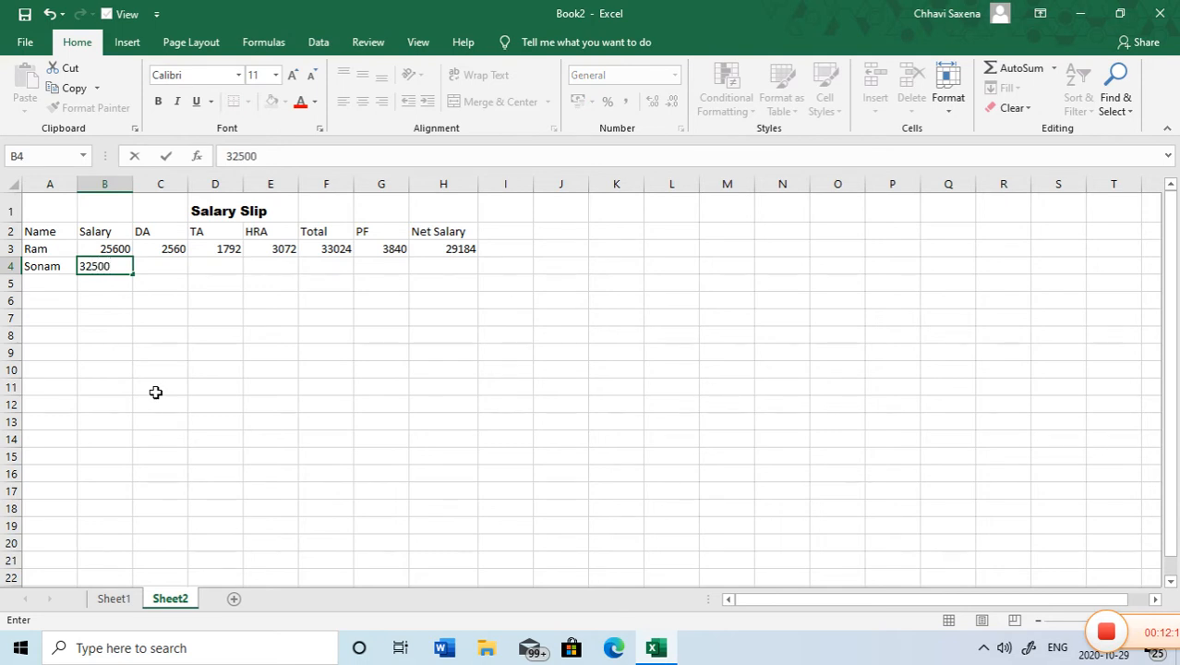
{"action": "key", "text": "Tab"}
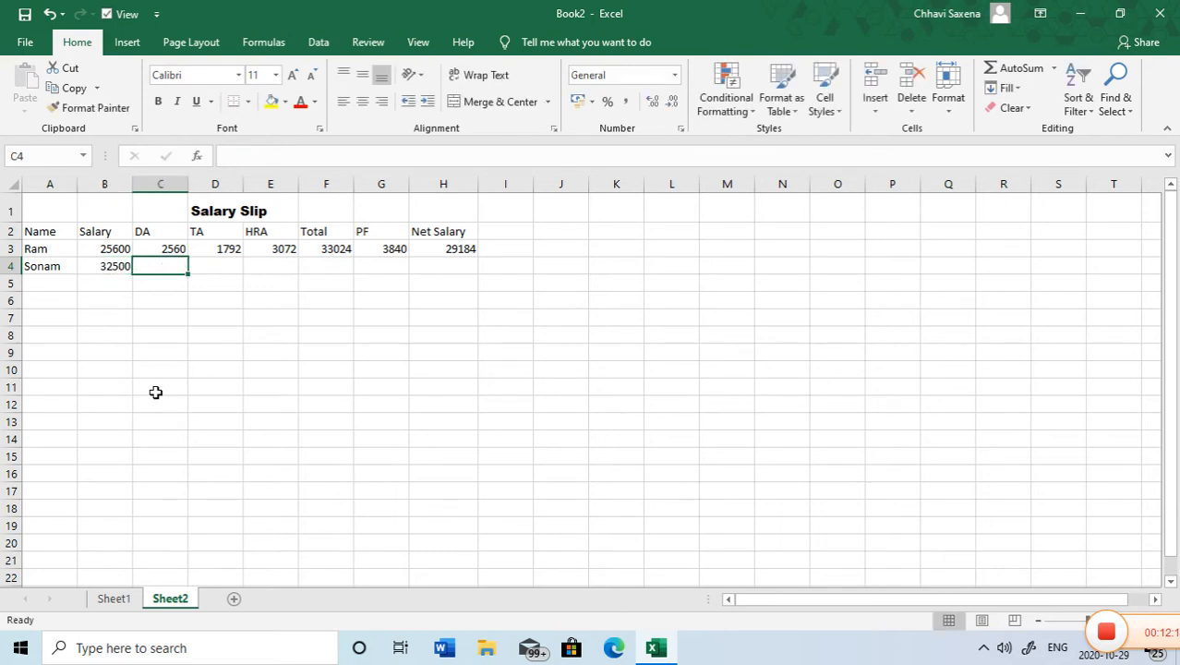
Step: Calculate the second employee's DA in C4 as 12% of the salary with the formula =b4*12%
{"action": "type", "text": "=b"}
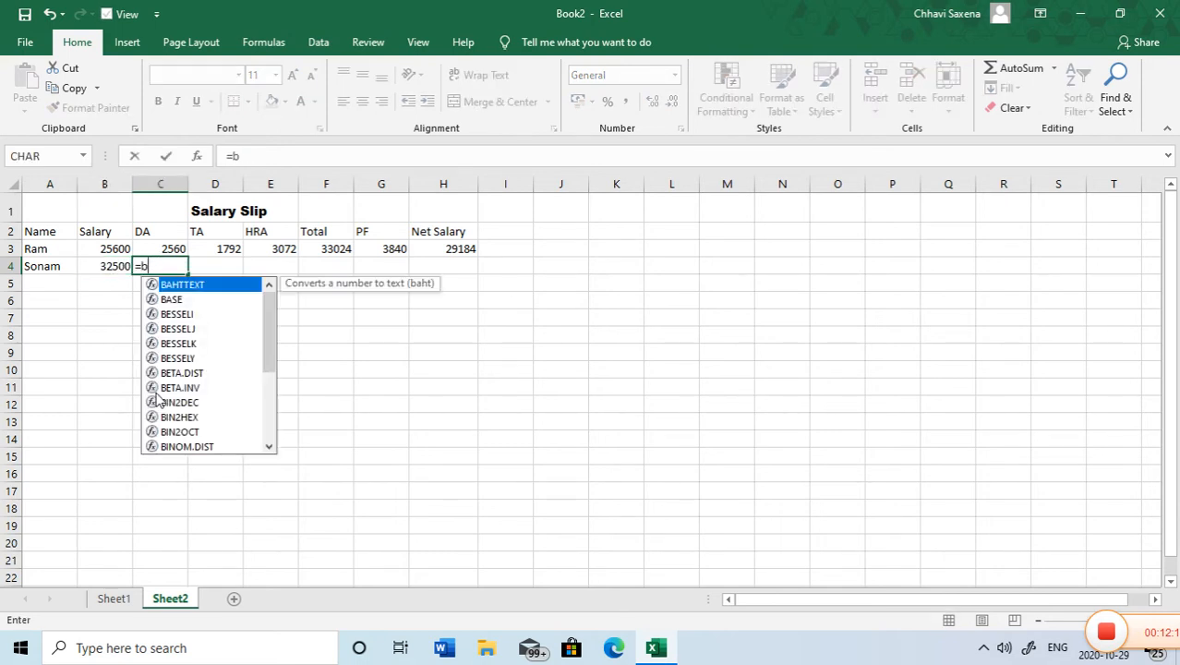
{"action": "type", "text": "4*"}
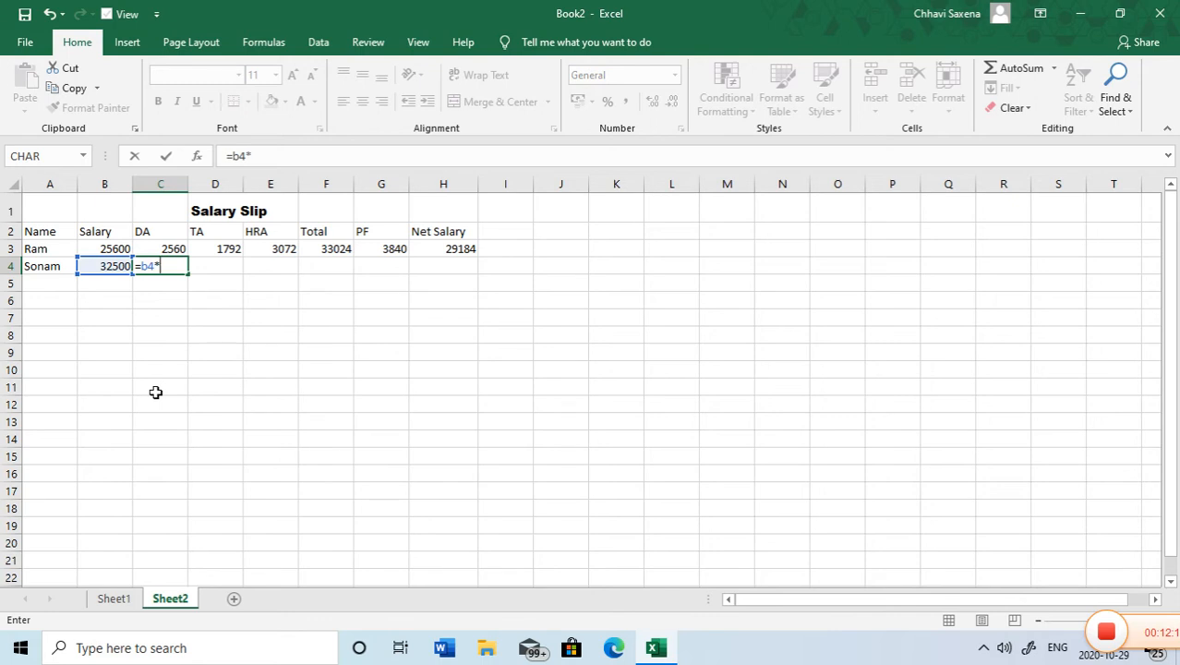
{"action": "type", "text": "12%"}
{"action": "key", "text": "Return"}
Step: Calculate the second employee's TA in D4 as 8% of the salary with the formula =b4*8%
{"action": "key", "text": "Up"}
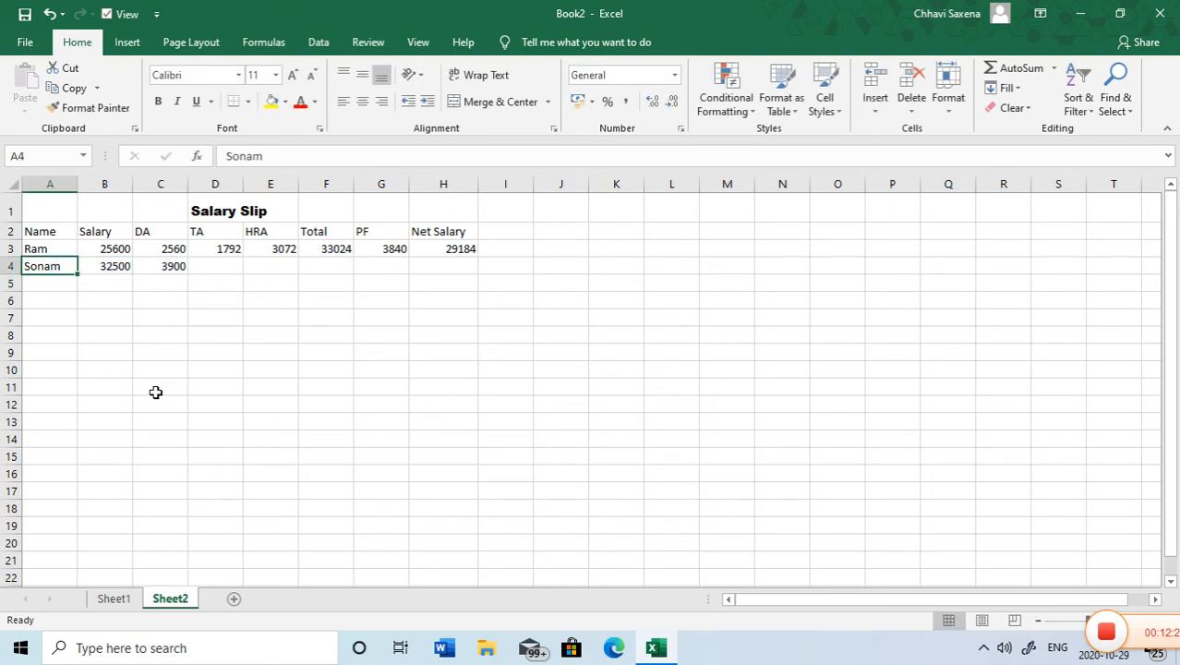
{"action": "key", "text": "Right"}
{"action": "key", "text": "Right"}
{"action": "key", "text": "Right"}
{"action": "type", "text": "=b4*"}
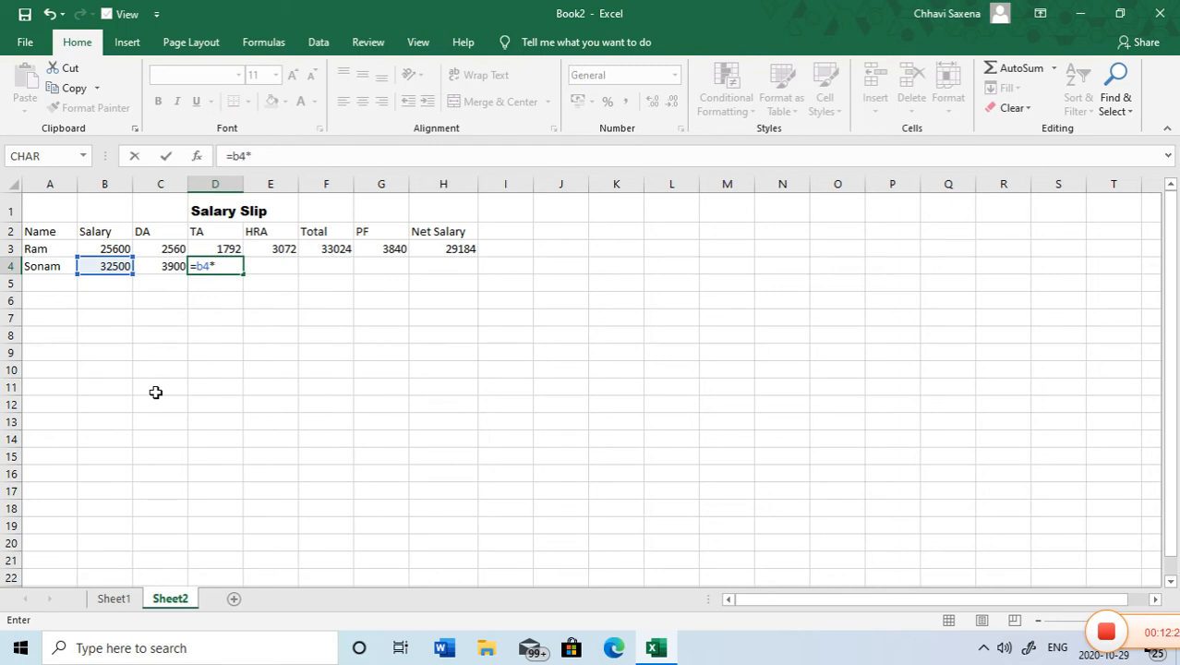
{"action": "type", "text": "8%"}
{"action": "key", "text": "Return"}
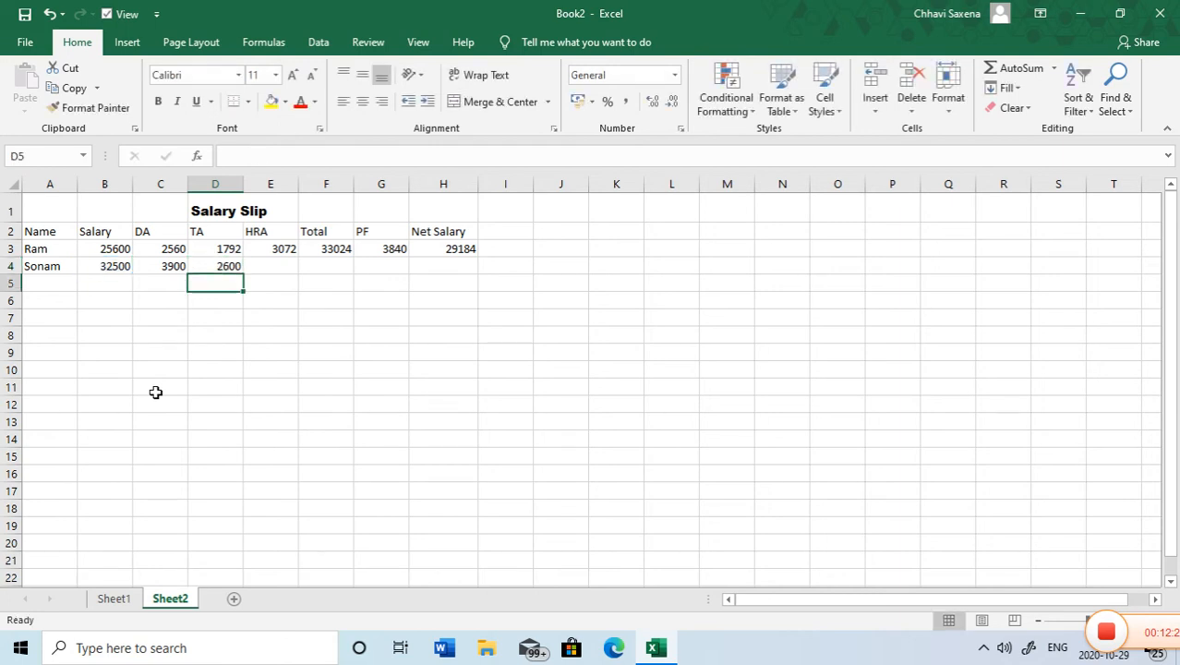
Step: Calculate the second employee's HRA in E4 as 5% of the salary with the formula =b4*5%
{"action": "key", "text": "Right"}
{"action": "key", "text": "Up"}
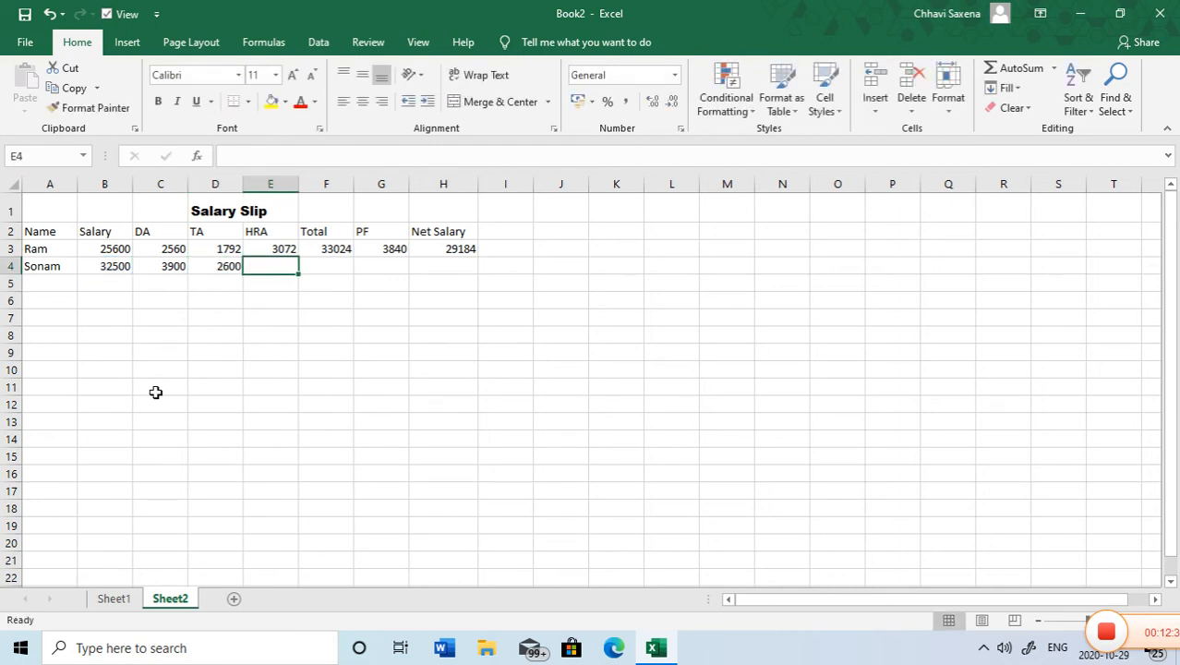
{"action": "type", "text": "=b4*"}
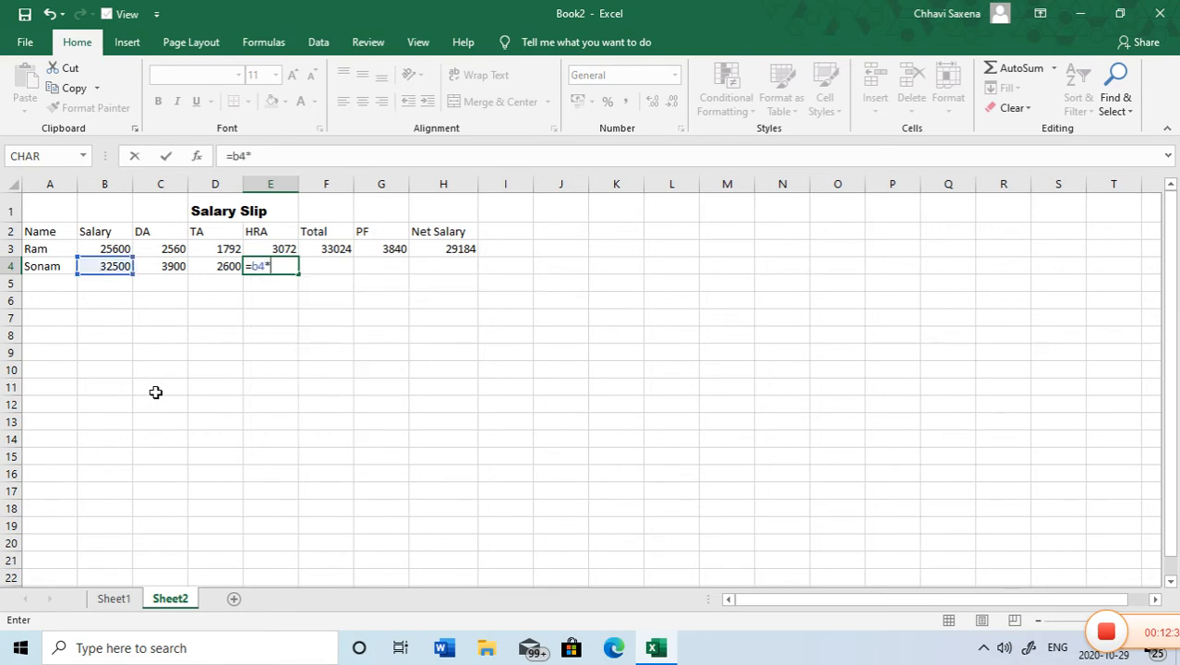
{"action": "type", "text": "5%"}
{"action": "key", "text": "Return"}
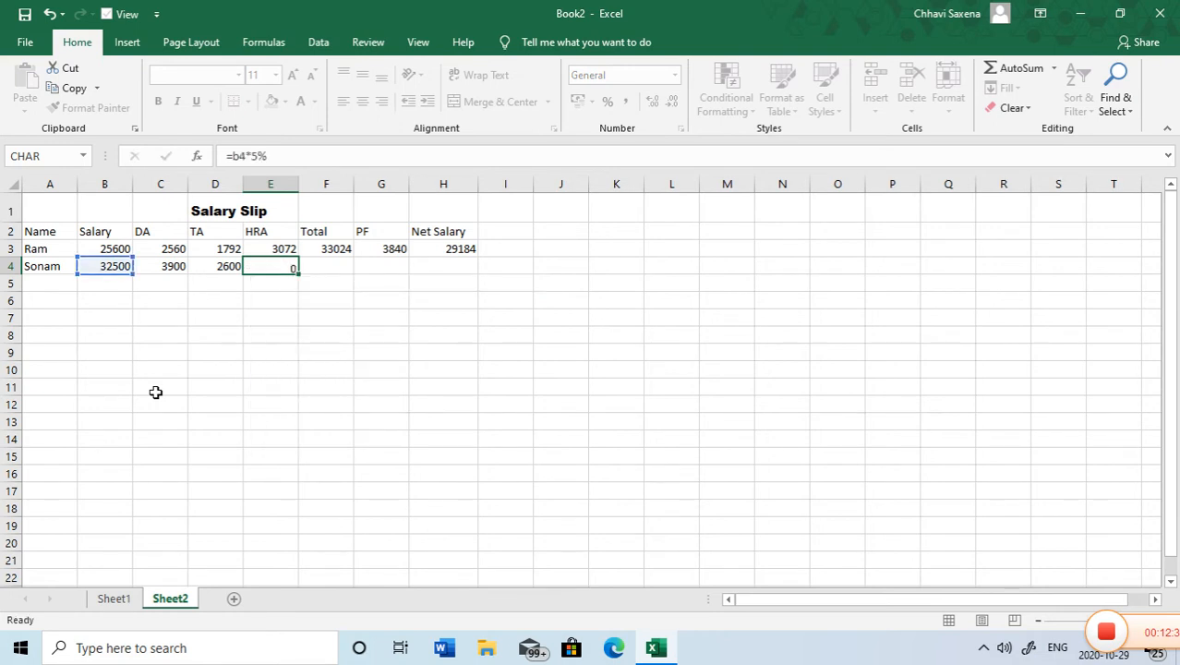
Step: Total the second employee's salary and allowances in F4 with the formula =sum(b4:e4)
{"action": "key", "text": "Right"}
{"action": "key", "text": "Up"}
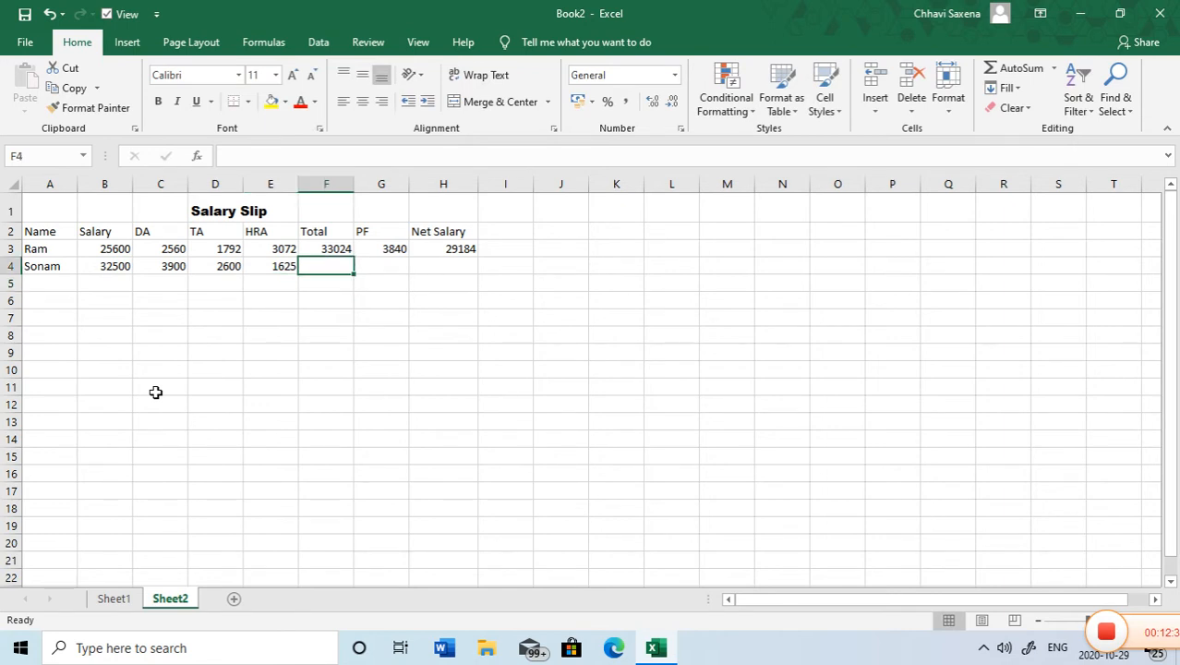
{"action": "type", "text": "=sum(b3"}
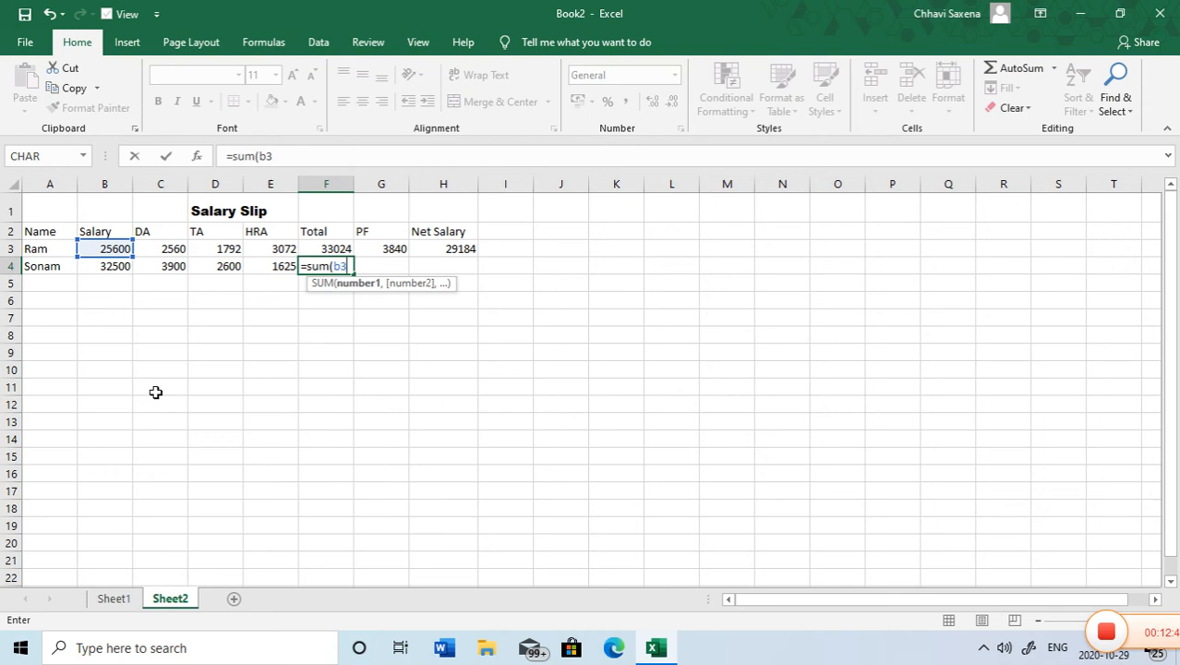
{"action": "key", "text": "BackSpace"}
{"action": "type", "text": "4:"}
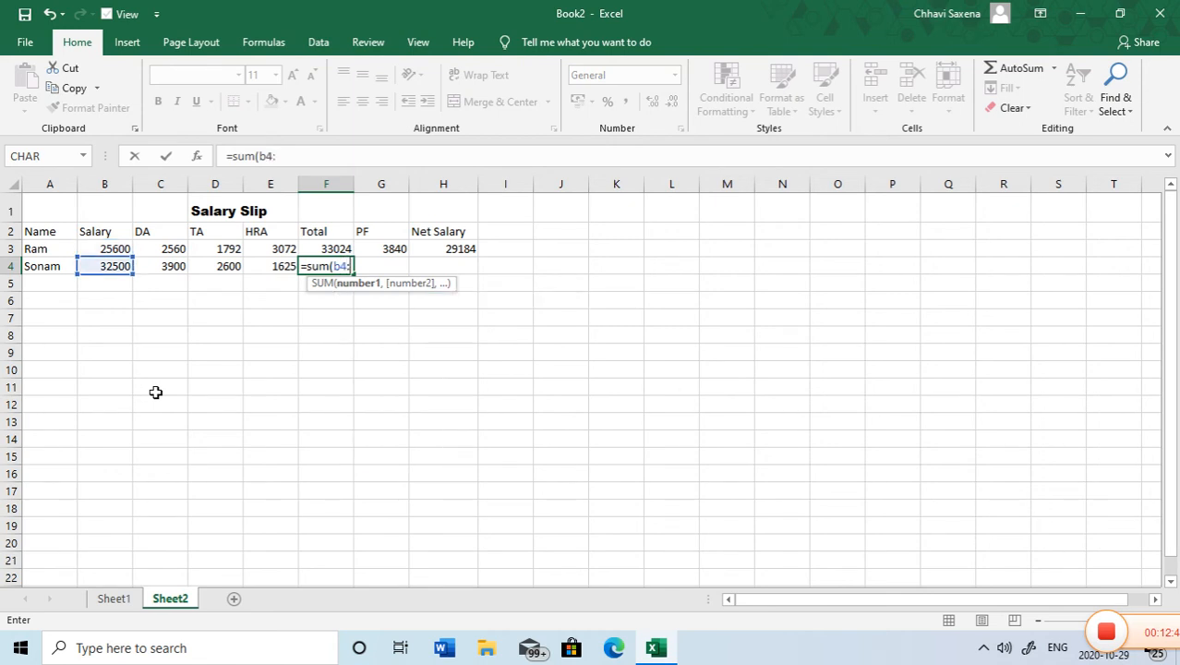
{"action": "type", "text": "e4_"}
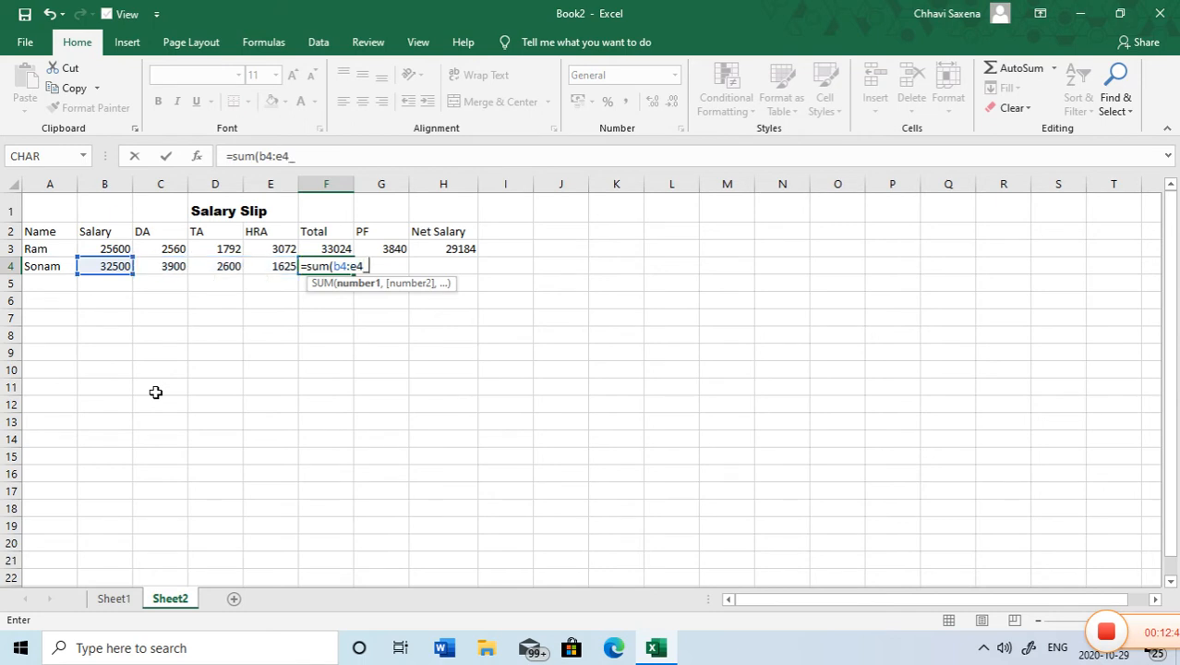
{"action": "key", "text": "BackSpace"}
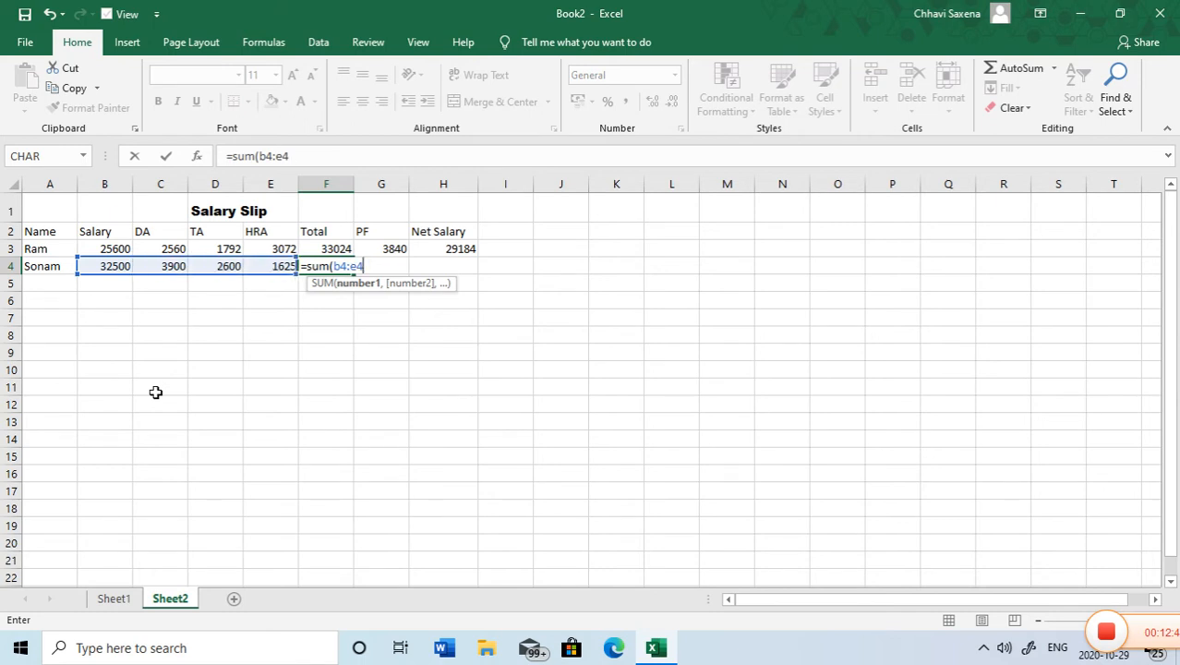
{"action": "type", "text": ")"}
{"action": "key", "text": "Return"}
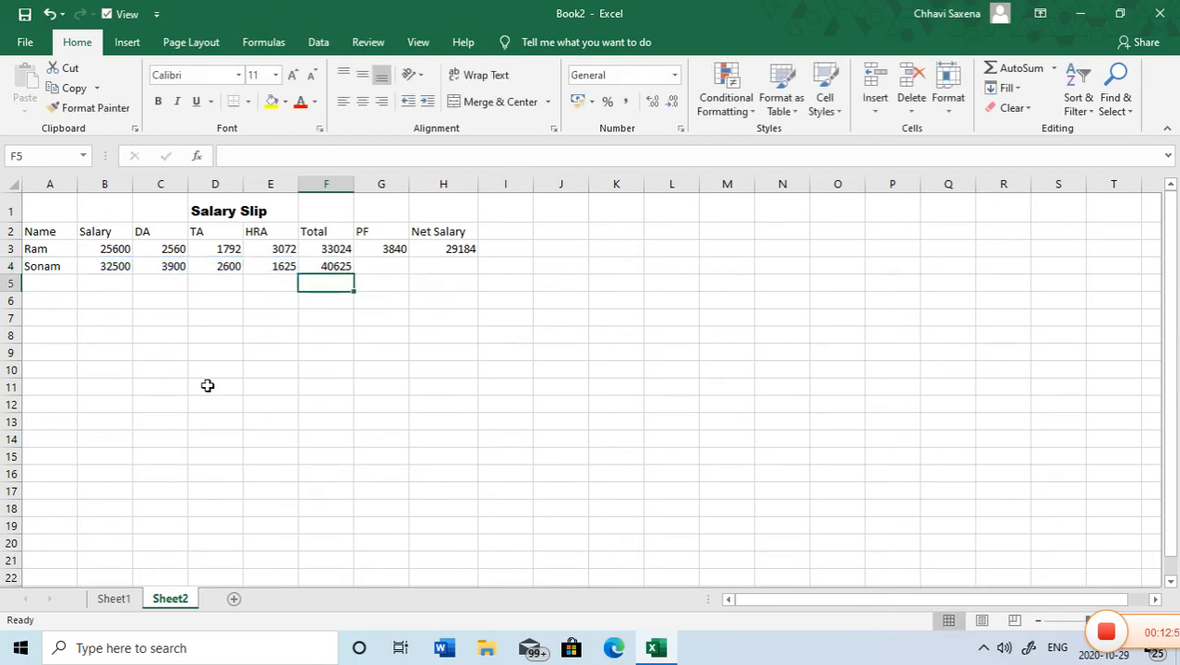
Step: Calculate the second employee's PF in G4 as 10% of the salary with the formula =b4*10%
{"action": "left_click", "coordinate": [380, 264]}
{"action": "type", "text": "="}
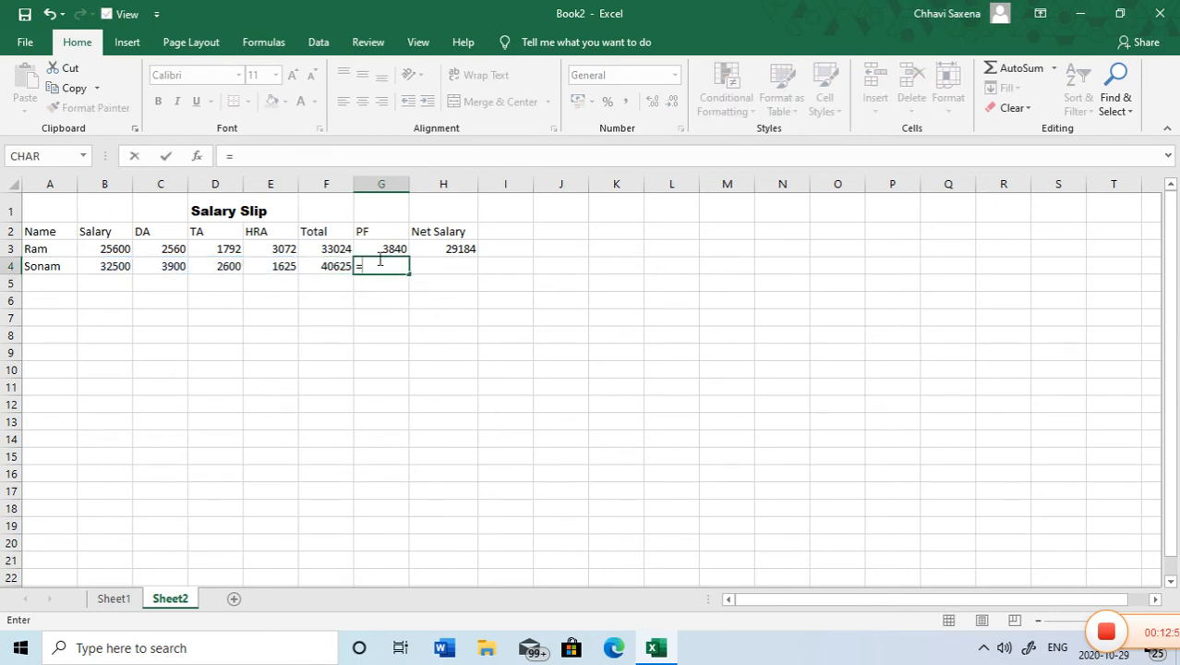
{"action": "type", "text": "b"}
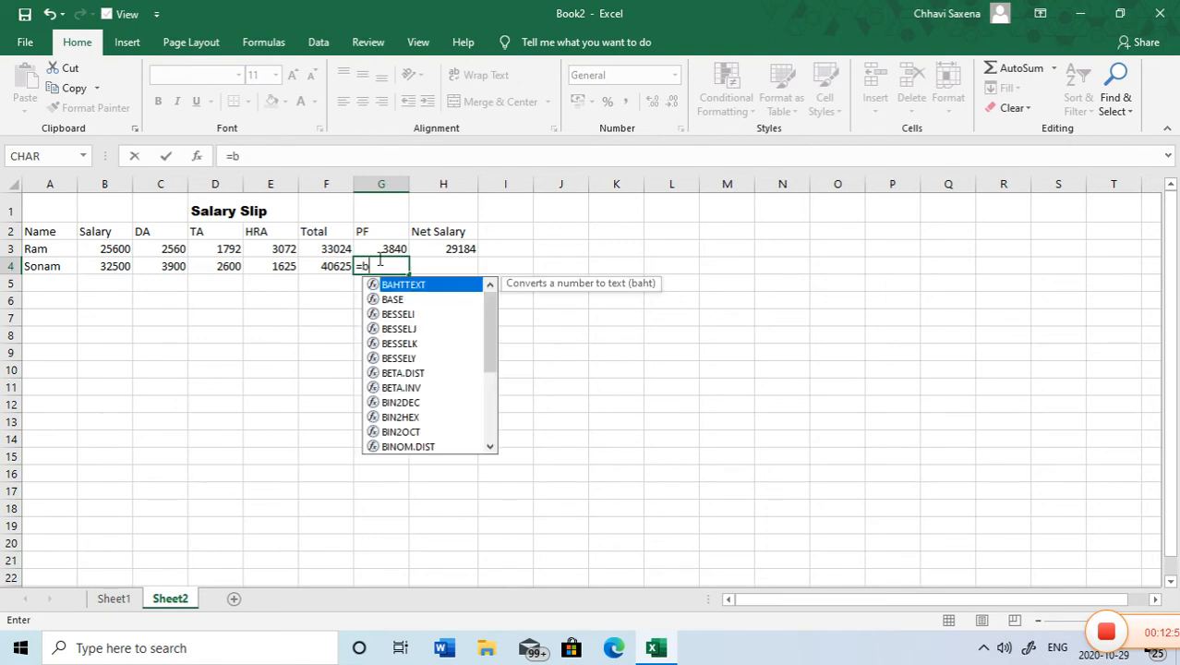
{"action": "type", "text": "4*10%"}
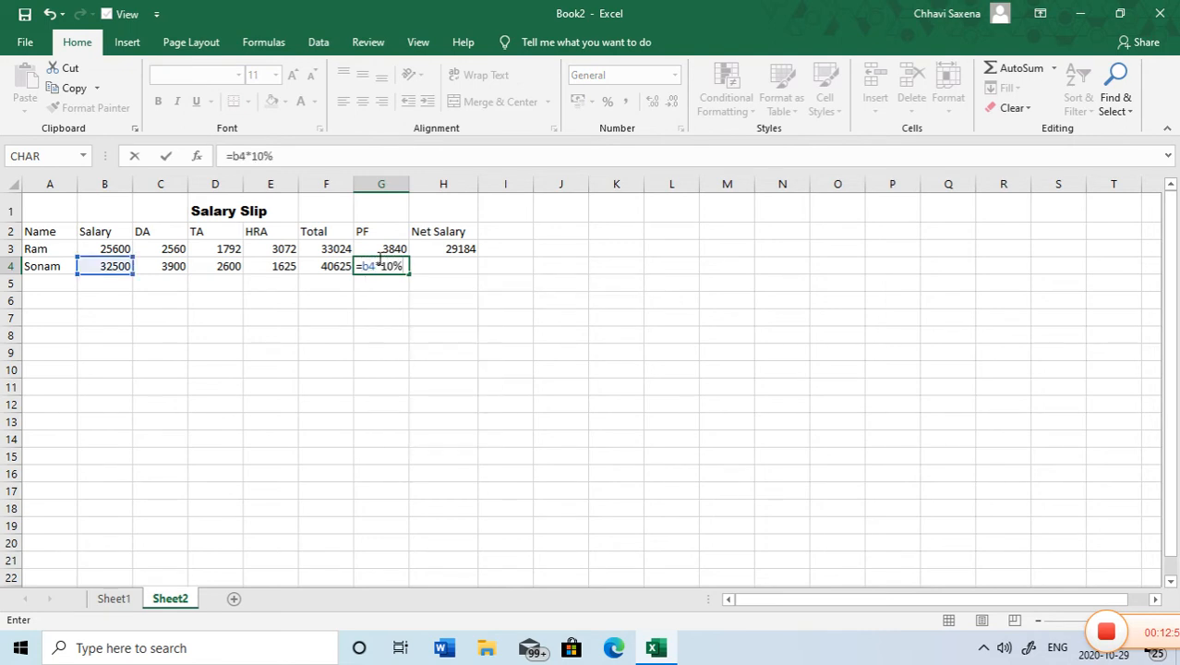
{"action": "key", "text": "Return"}
Step: Calculate the second employee's net salary in H4 by subtracting PF from the total with the formula =f4-g4
{"action": "key", "text": "Right"}
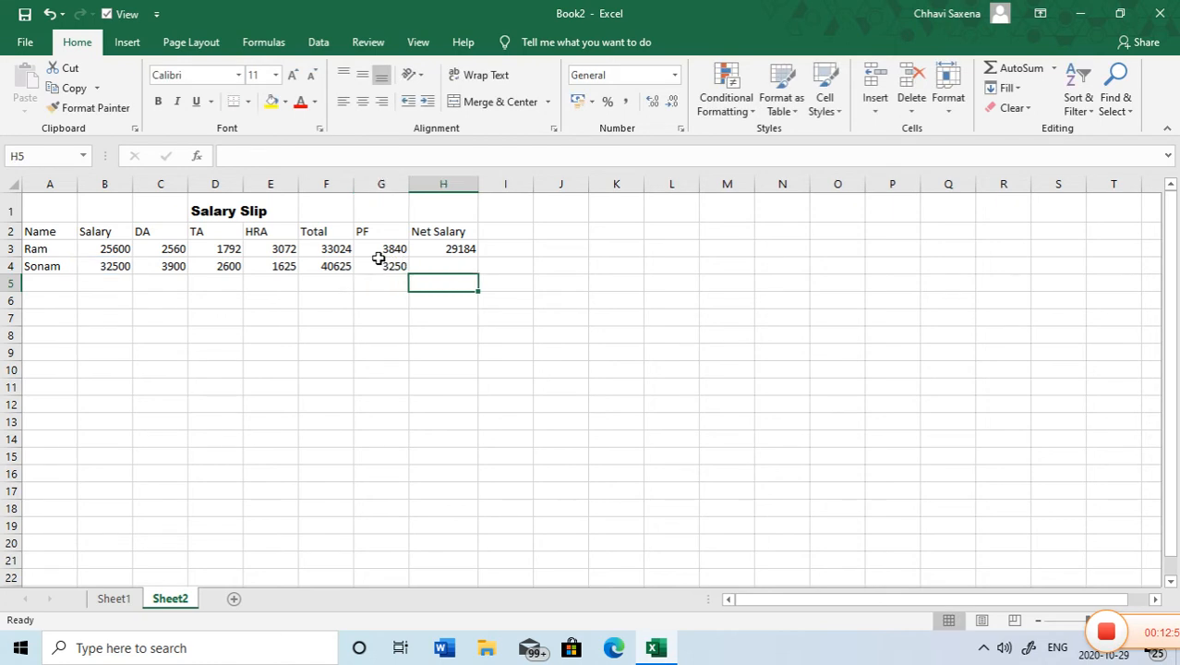
{"action": "key", "text": "Up"}
{"action": "type", "text": "="}
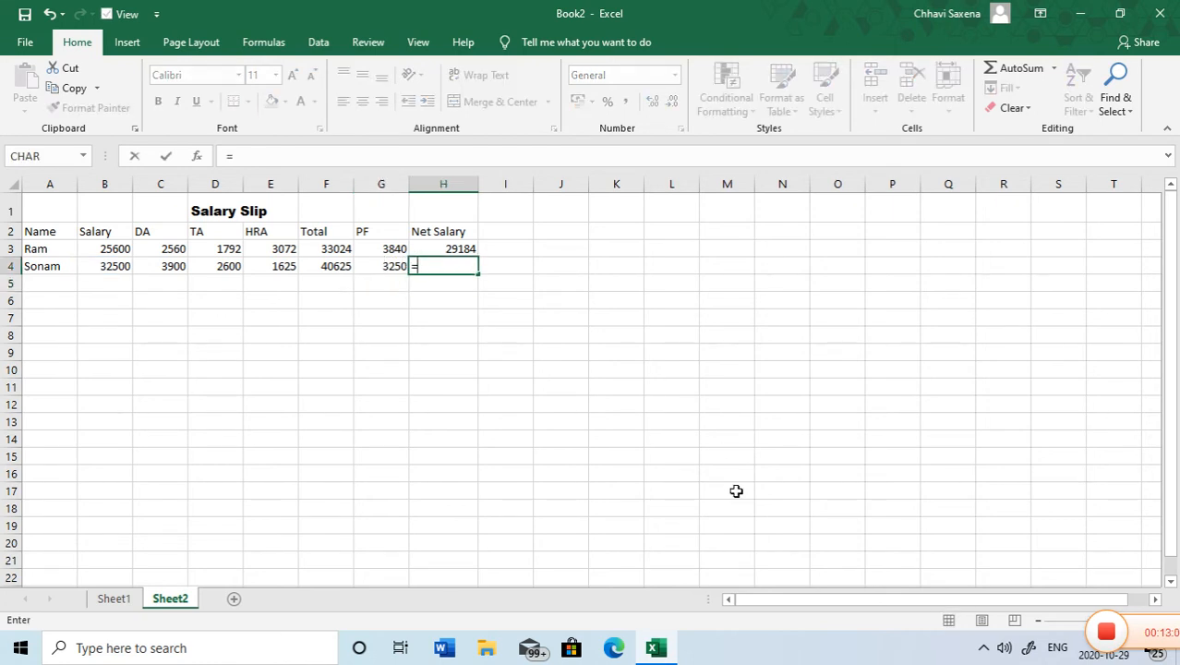
{"action": "type", "text": "f4-"}
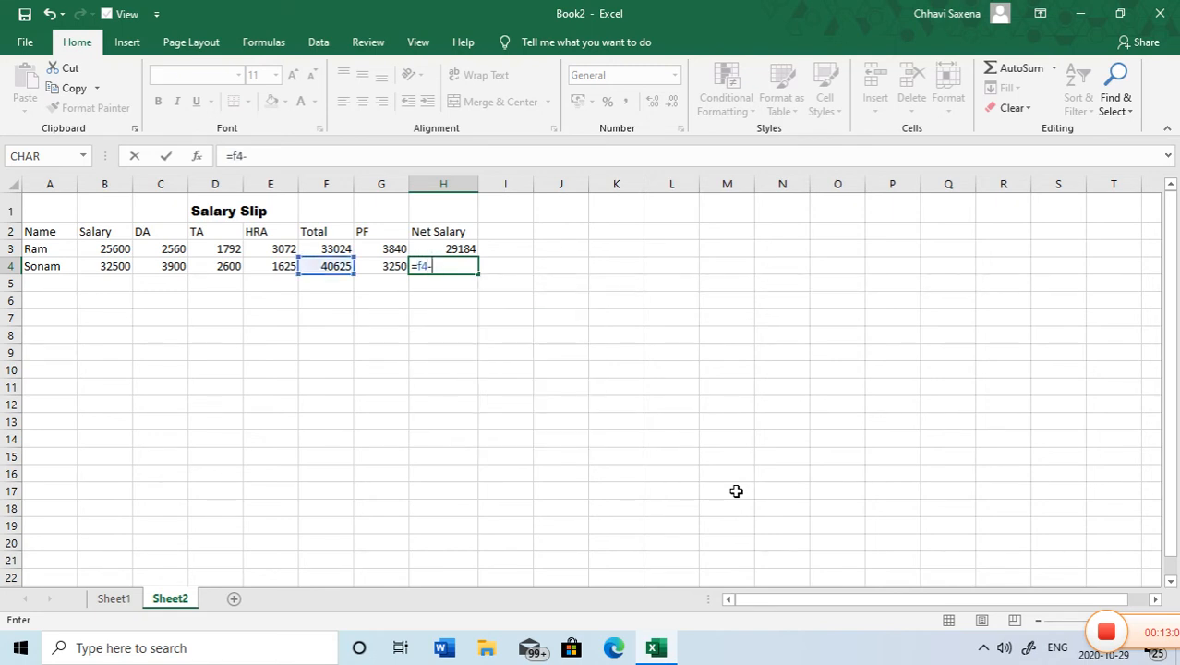
{"action": "type", "text": "g4"}
{"action": "key", "text": "Return"}
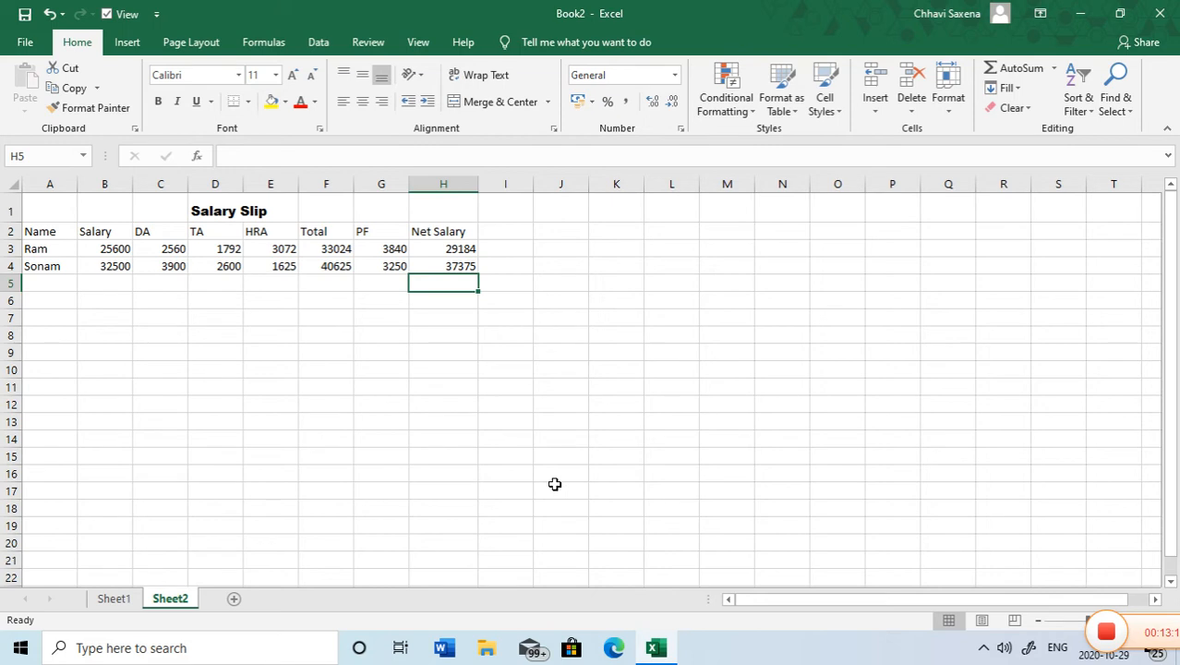
Step: Add a third worksheet and enter the title "Bill Slip" in cell D1
{"action": "left_click", "coordinate": [233, 599]}
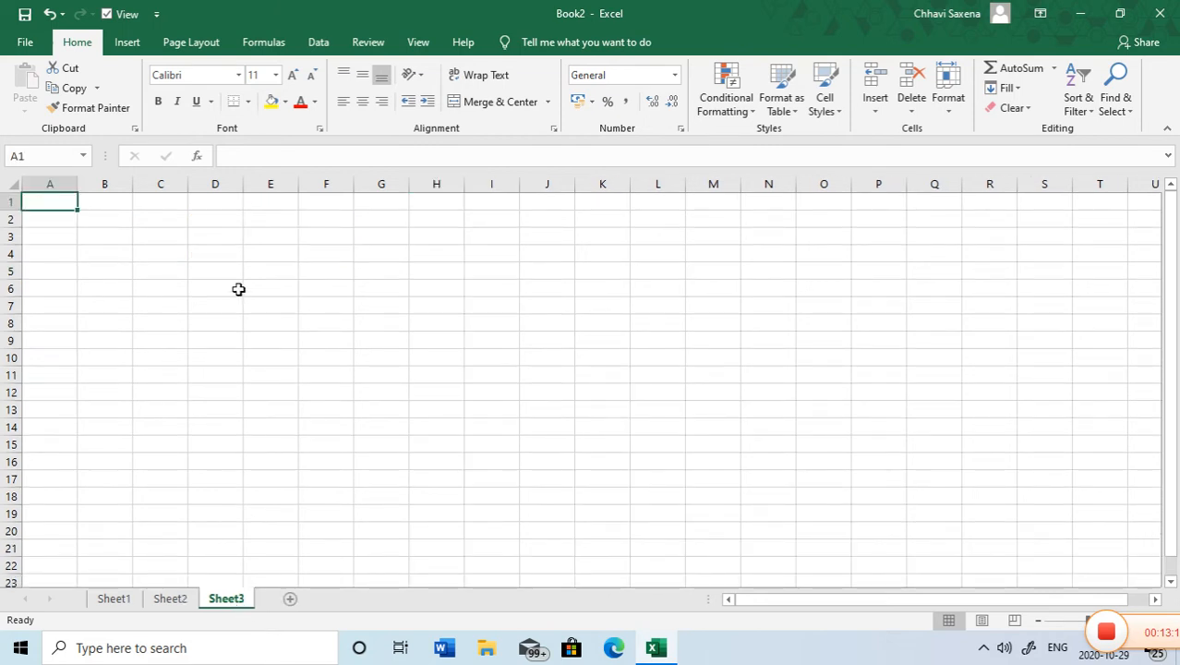
{"action": "left_click", "coordinate": [237, 202]}
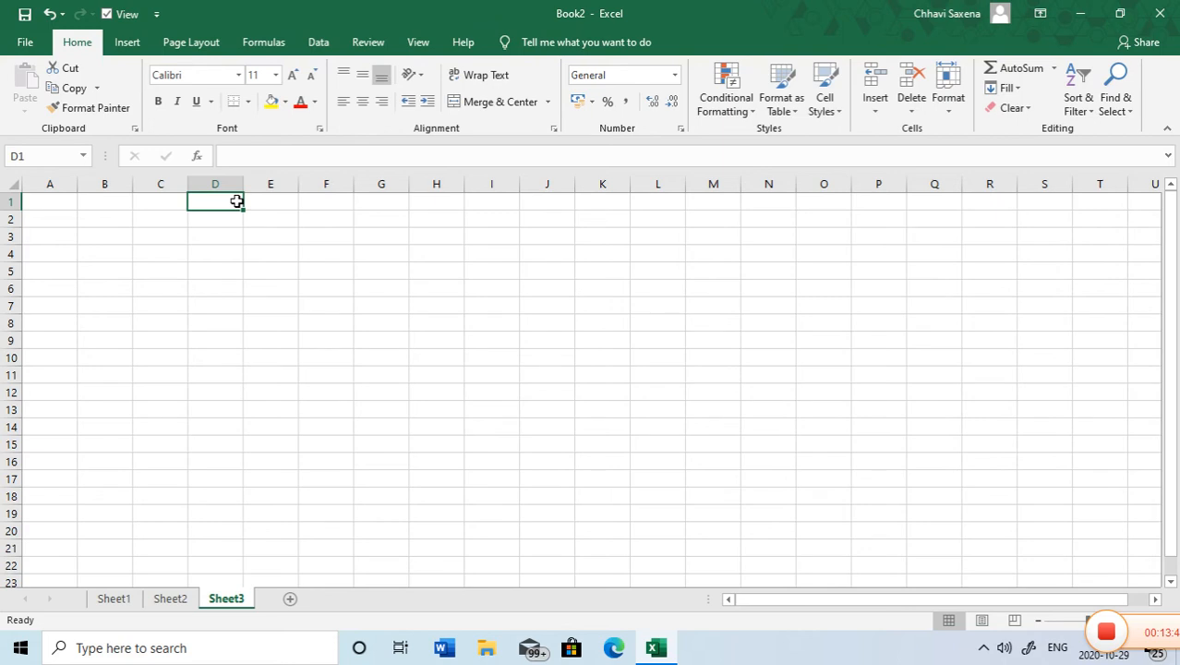
{"action": "type", "text": "Bi"}
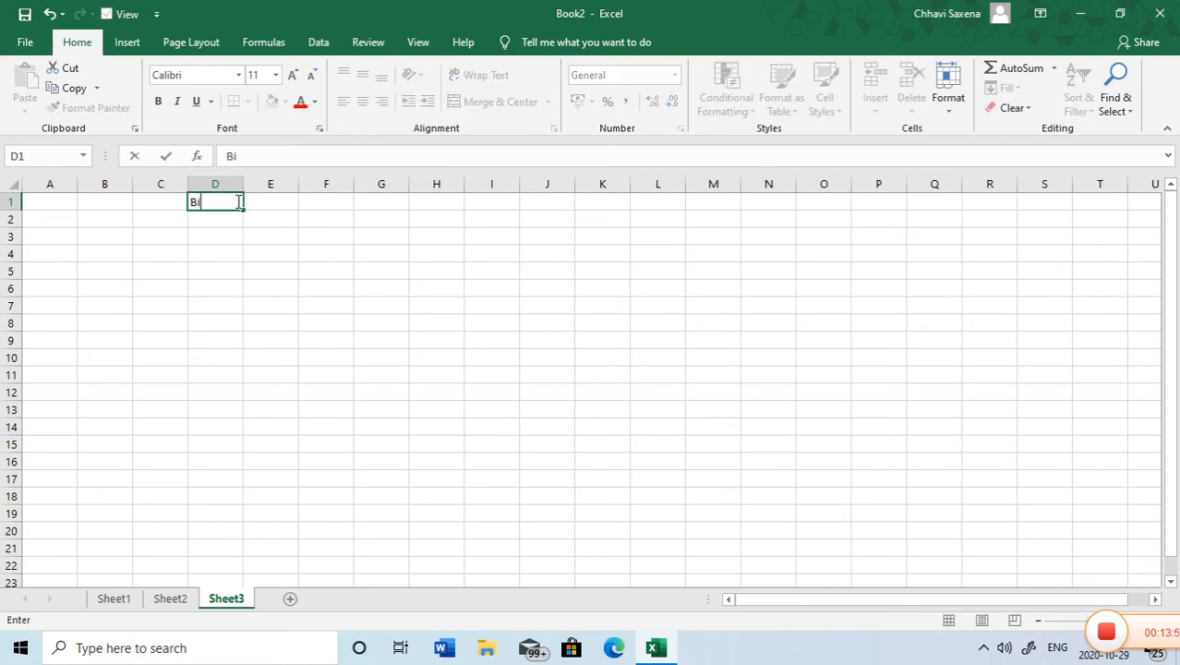
{"action": "type", "text": "ll Slip"}
{"action": "left_click", "coordinate": [222, 233]}
Step: Format the Bill Slip title in D1:E1 as bold at font size 14
{"action": "left_click_drag", "start_coordinate": [219, 200], "coordinate": [293, 75]}
{"action": "left_click", "coordinate": [293, 75]}
{"action": "left_click", "coordinate": [292, 75]}
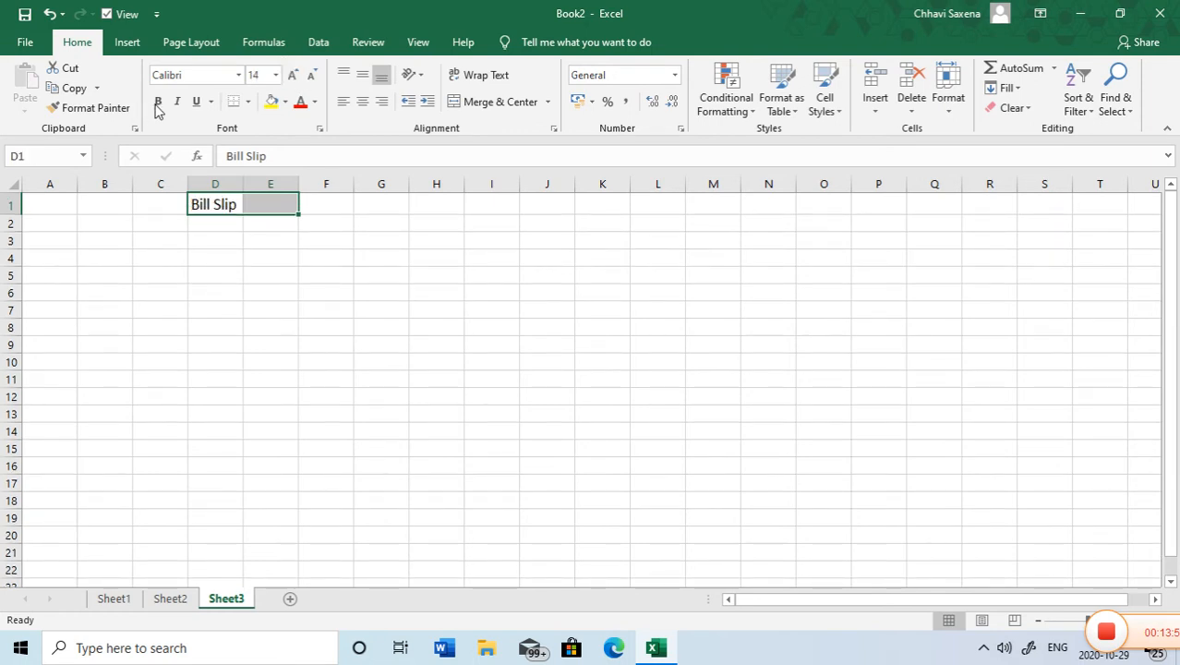
{"action": "left_click", "coordinate": [158, 101]}
Step: Enter the header "Name of Product" in A2 and widen column A to fit it
{"action": "left_click", "coordinate": [49, 235]}
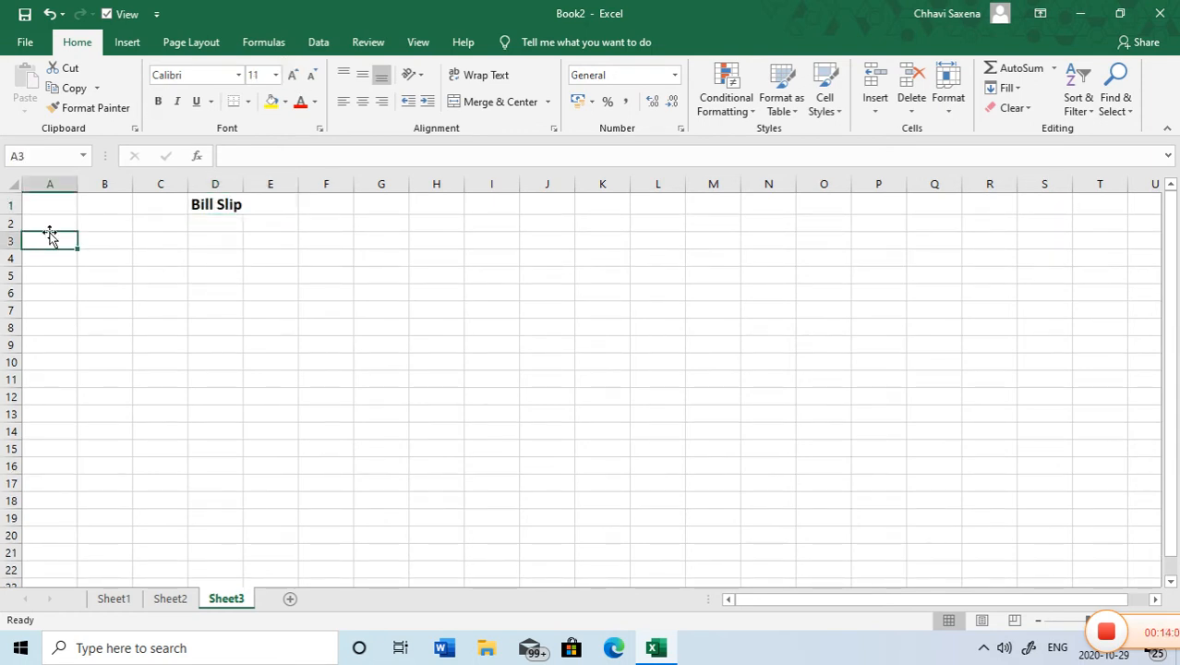
{"action": "left_click", "coordinate": [49, 226]}
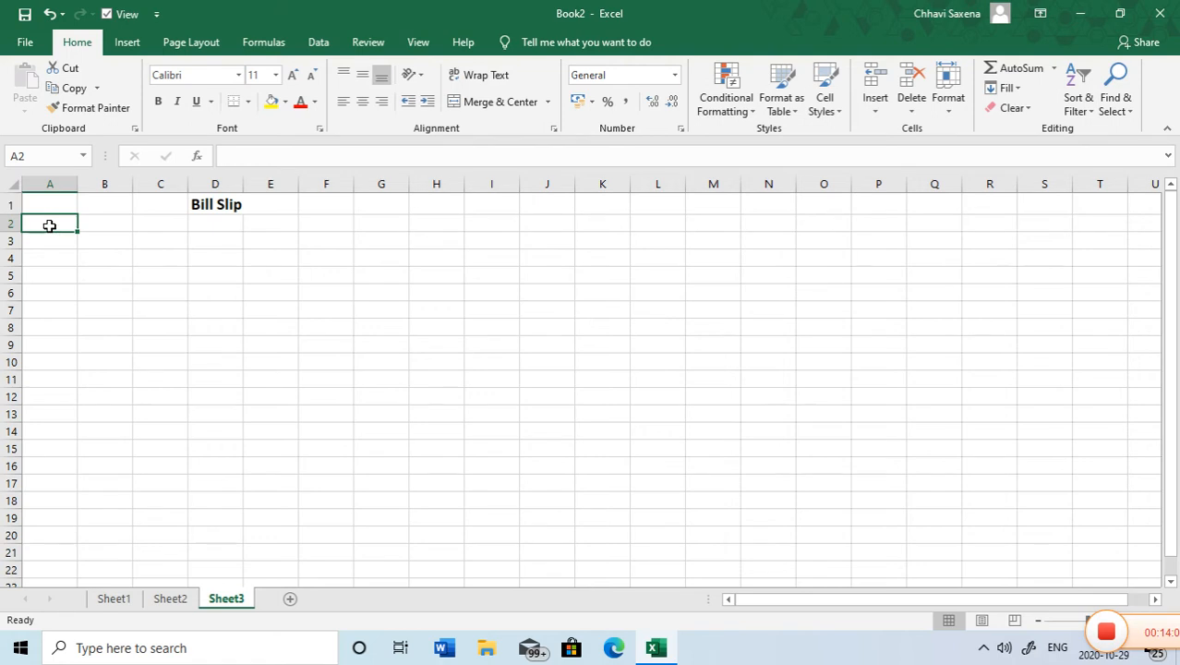
{"action": "type", "text": "Name of "}
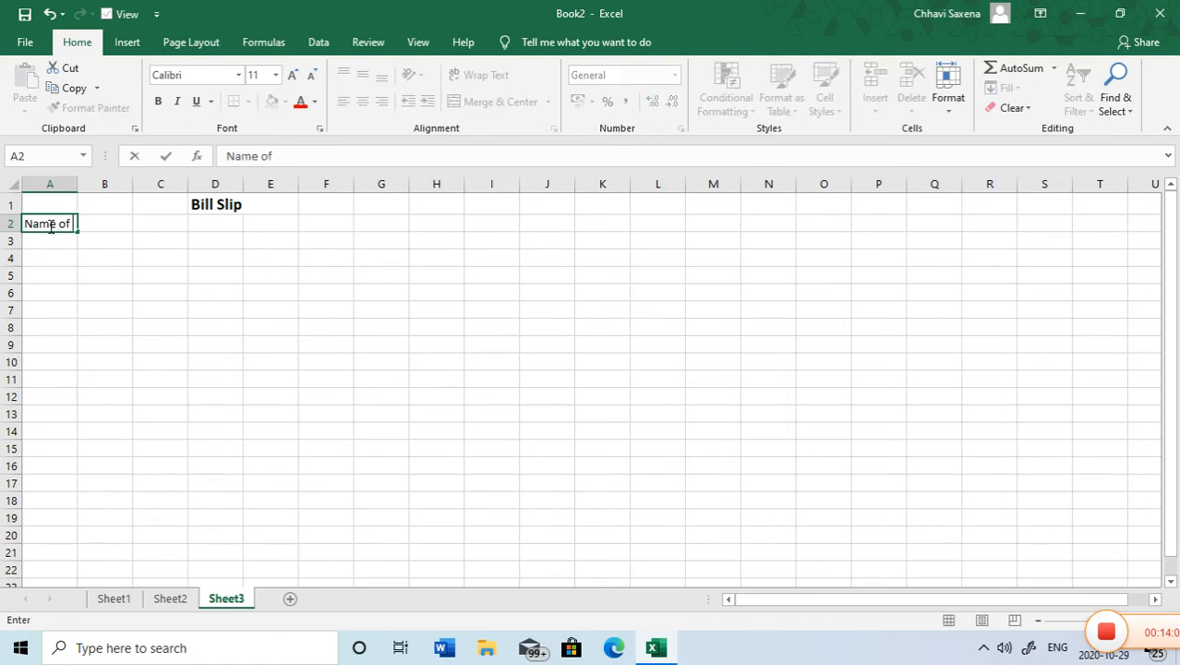
{"action": "type", "text": "Producy"}
{"action": "key", "text": "BackSpace"}
{"action": "type", "text": "t"}
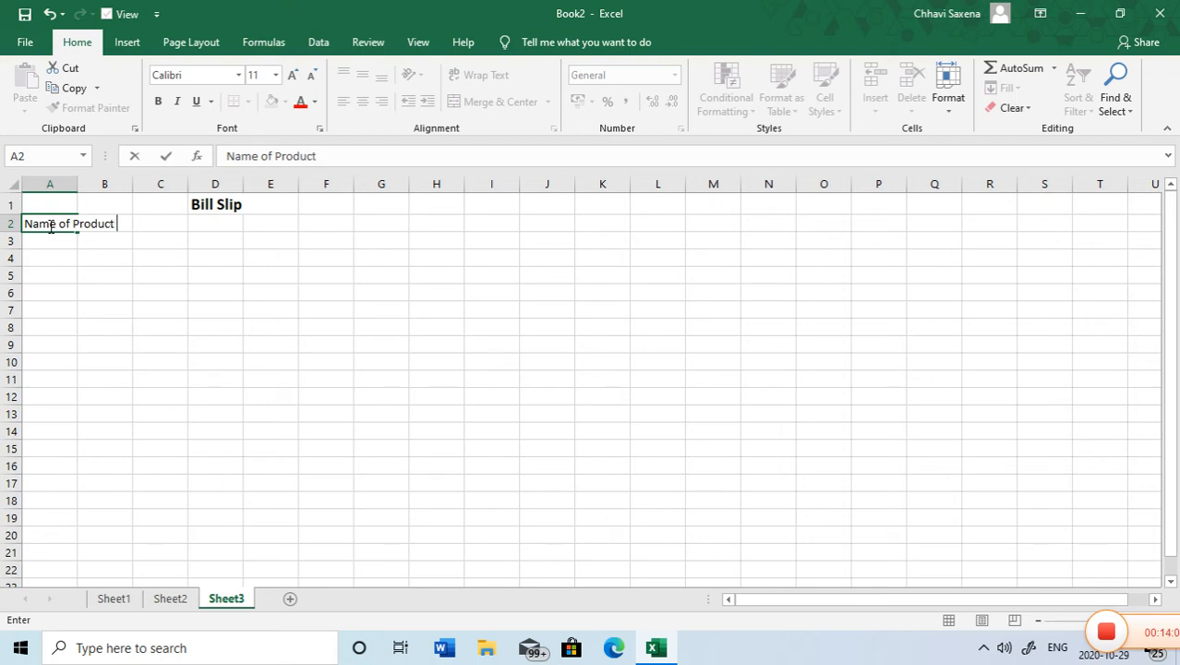
{"action": "left_click", "coordinate": [74, 182]}
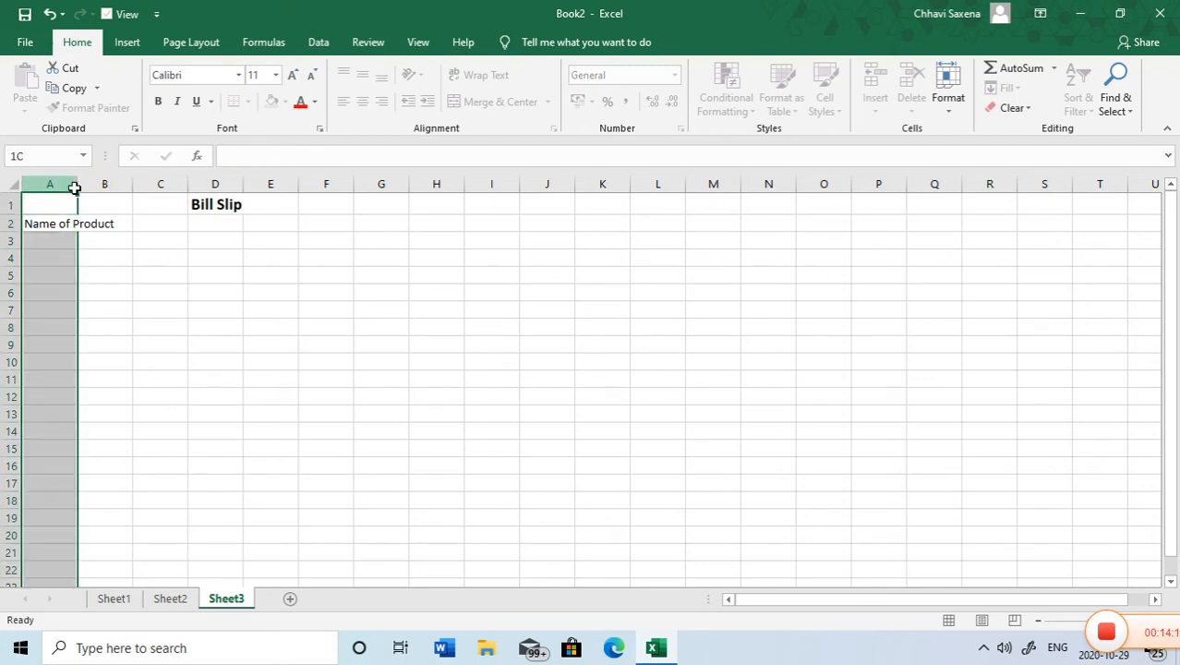
{"action": "left_click_drag", "start_coordinate": [80, 181], "coordinate": [138, 196]}
Step: Enter the headers "Rate", "Amount" and "Total" in cells B2 to D2
{"action": "left_click", "coordinate": [169, 220]}
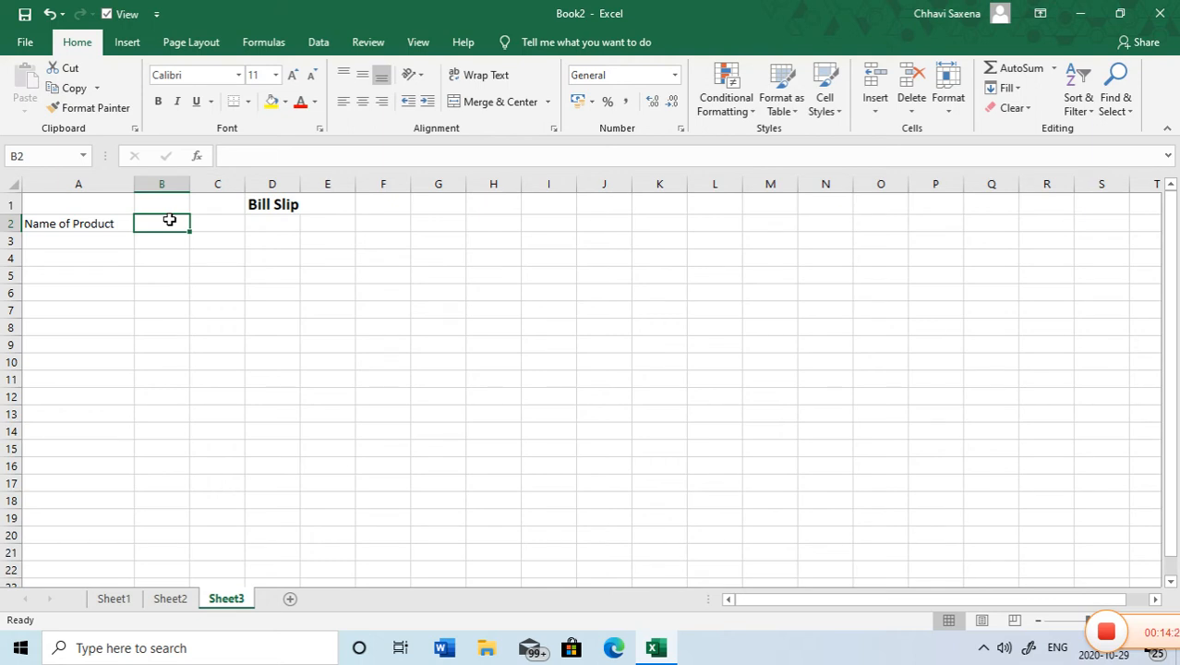
{"action": "type", "text": "Ra"}
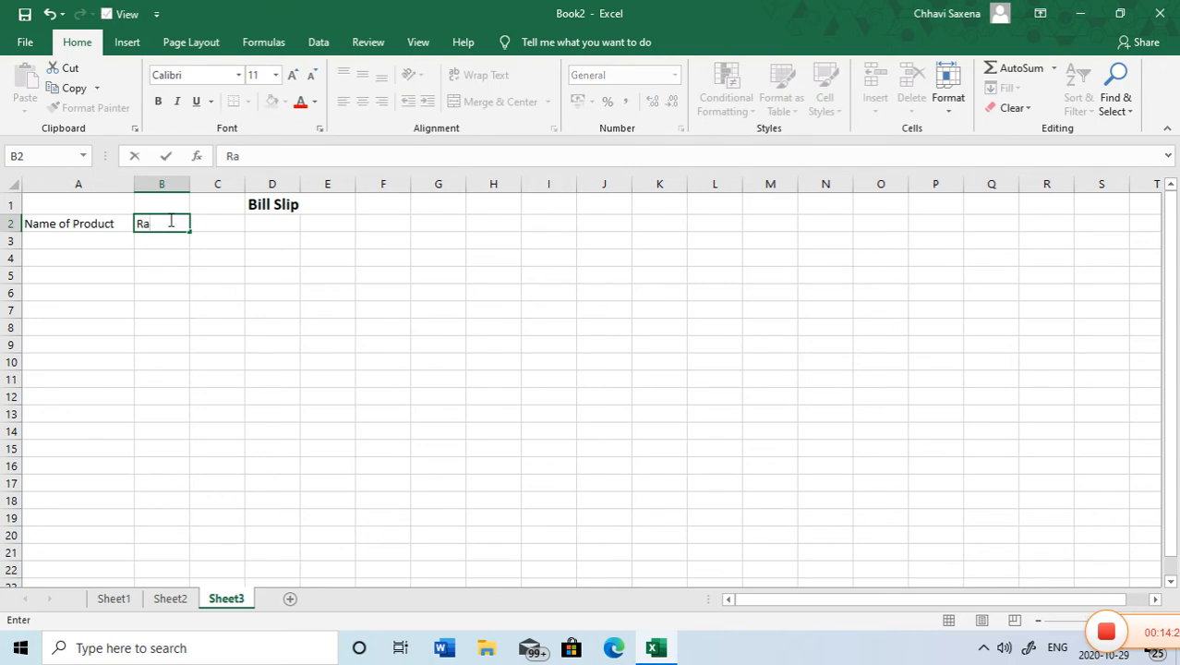
{"action": "type", "text": "te"}
{"action": "key", "text": "Tab"}
{"action": "type", "text": "Amount"}
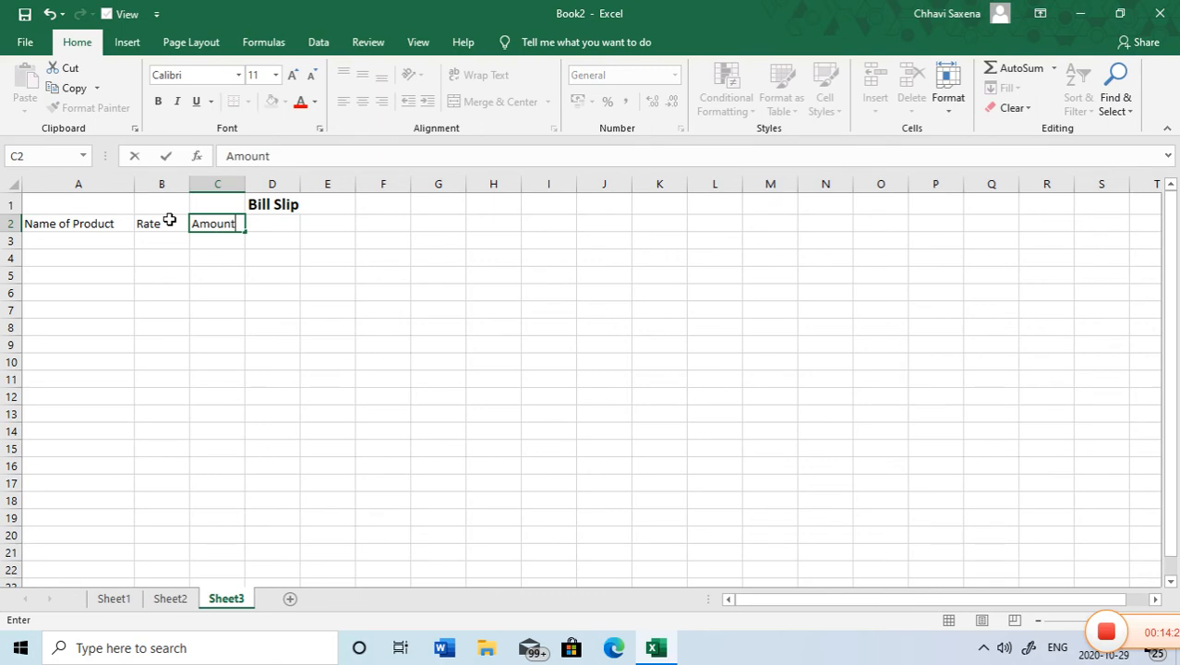
{"action": "key", "text": "Tab"}
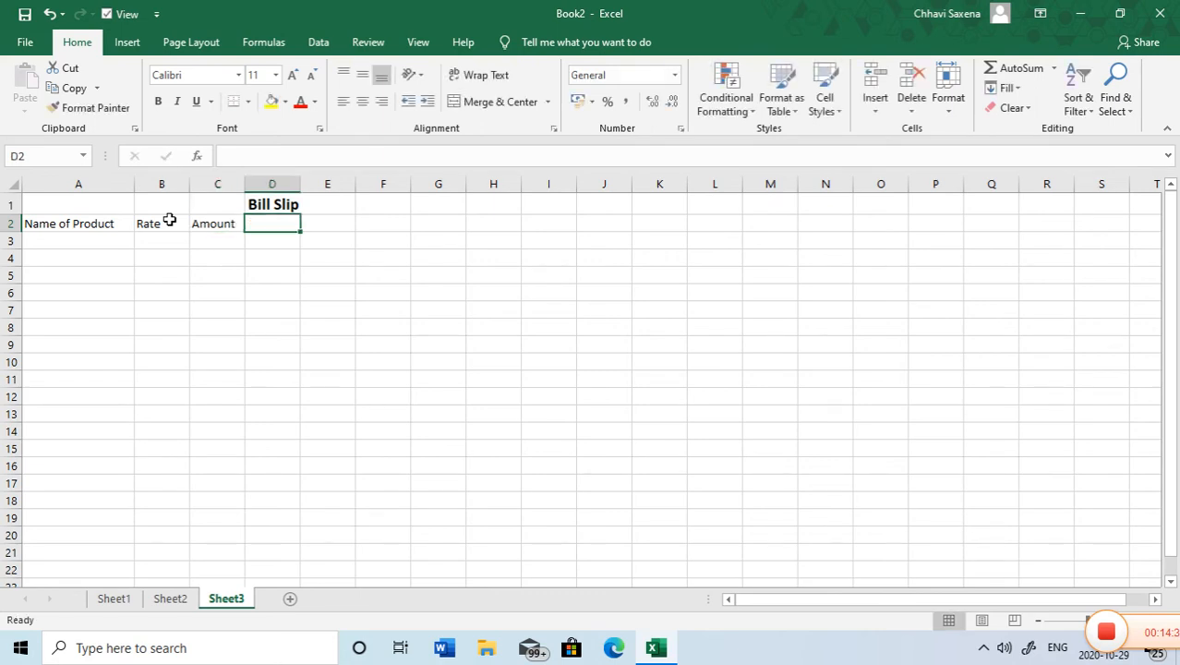
{"action": "type", "text": "Total"}
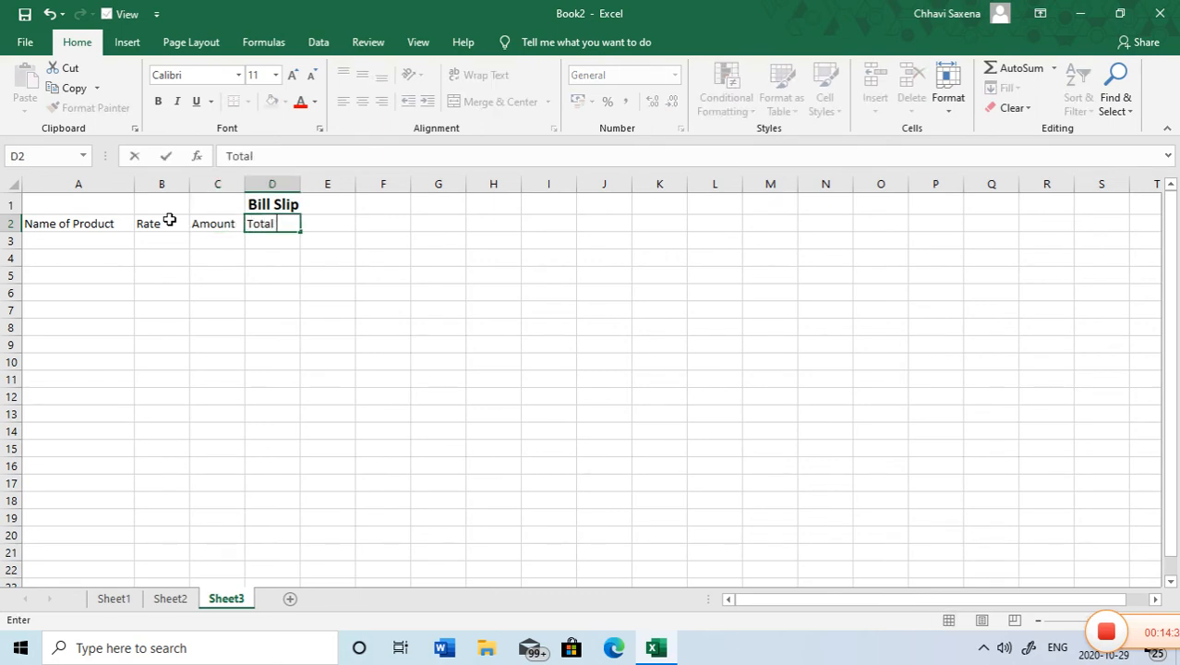
{"action": "key", "text": "Tab"}
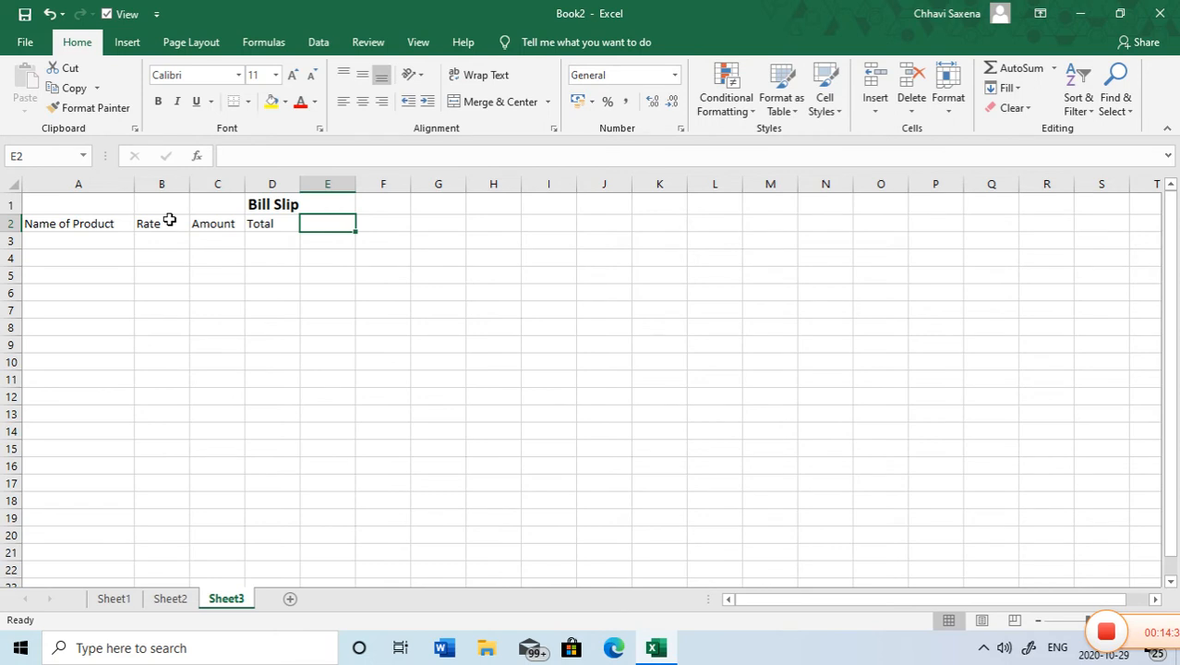
Step: Enter the headers "Discount", "GST" and "Net Balance" in E2 to G2 and widen column G to fit
{"action": "type", "text": "D"}
{"action": "key", "text": "BackSpace"}
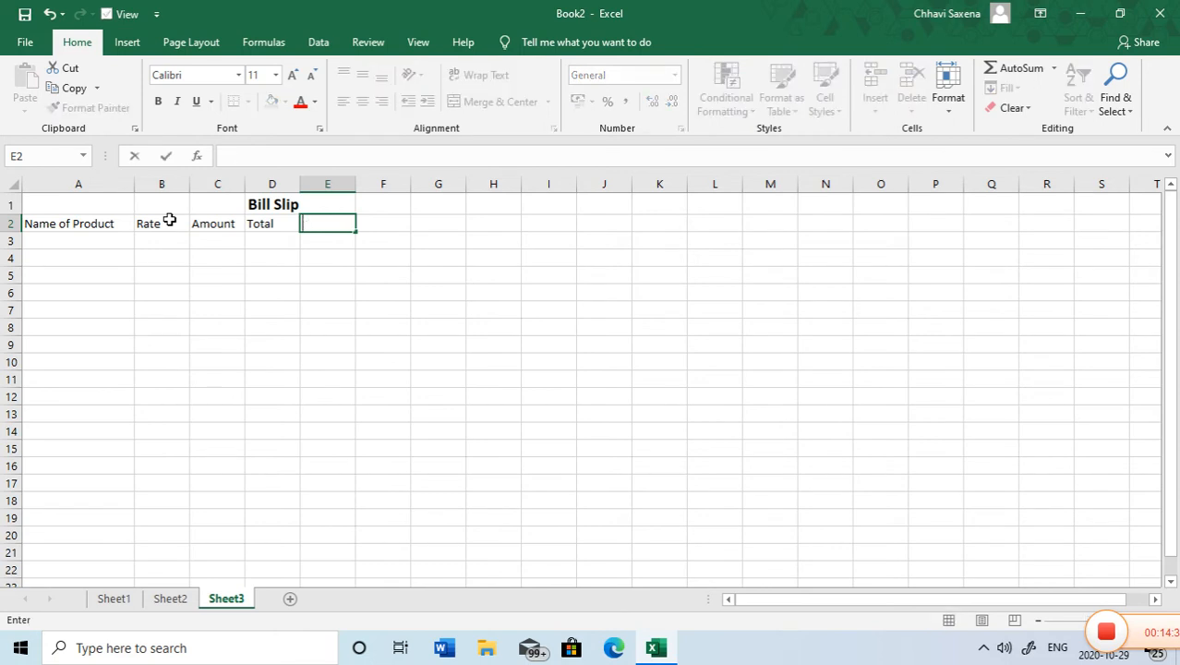
{"action": "type", "text": "Discount"}
{"action": "key", "text": "Tab"}
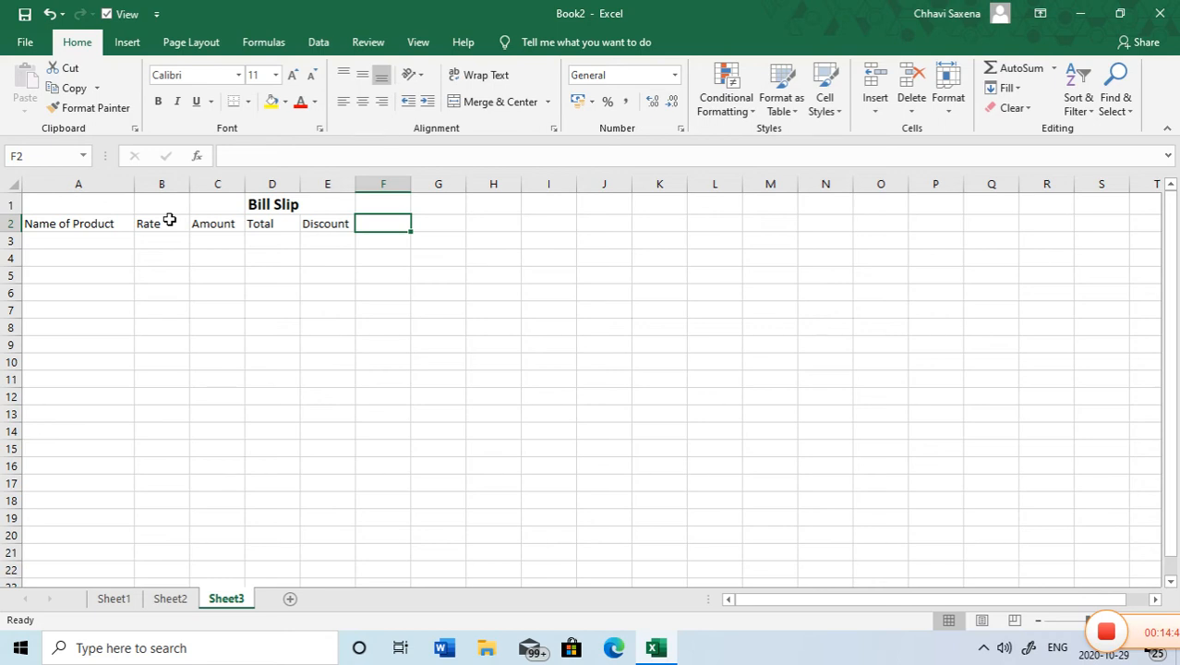
{"action": "type", "text": "GST"}
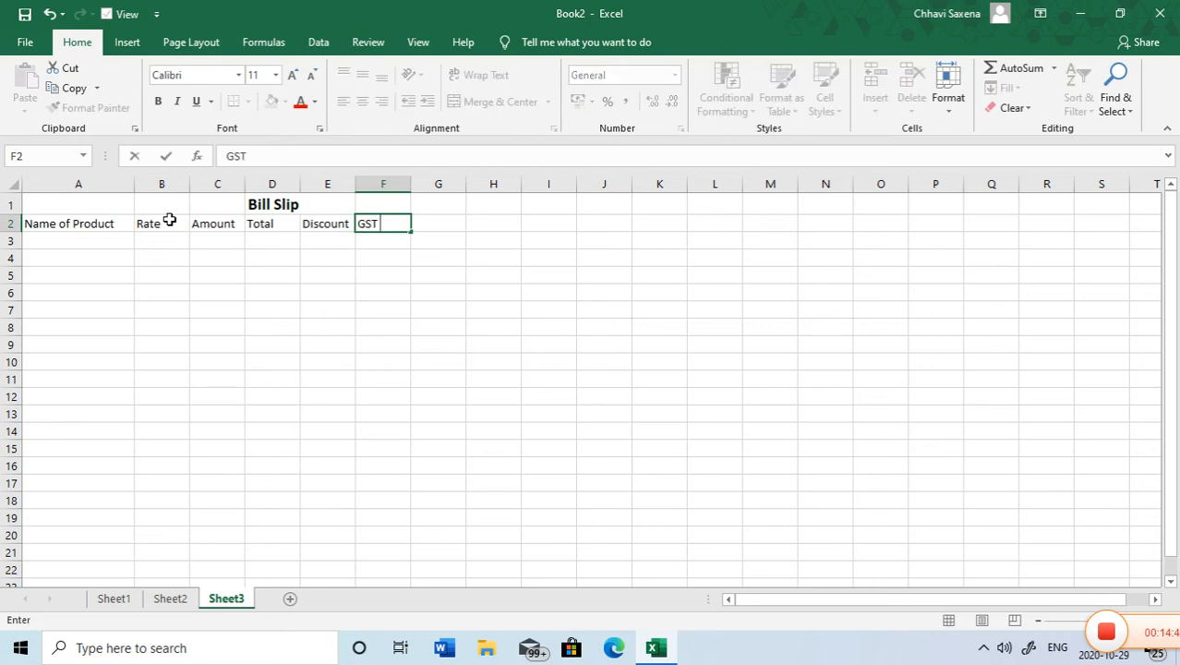
{"action": "key", "text": "Tab"}
{"action": "type", "text": "Net"}
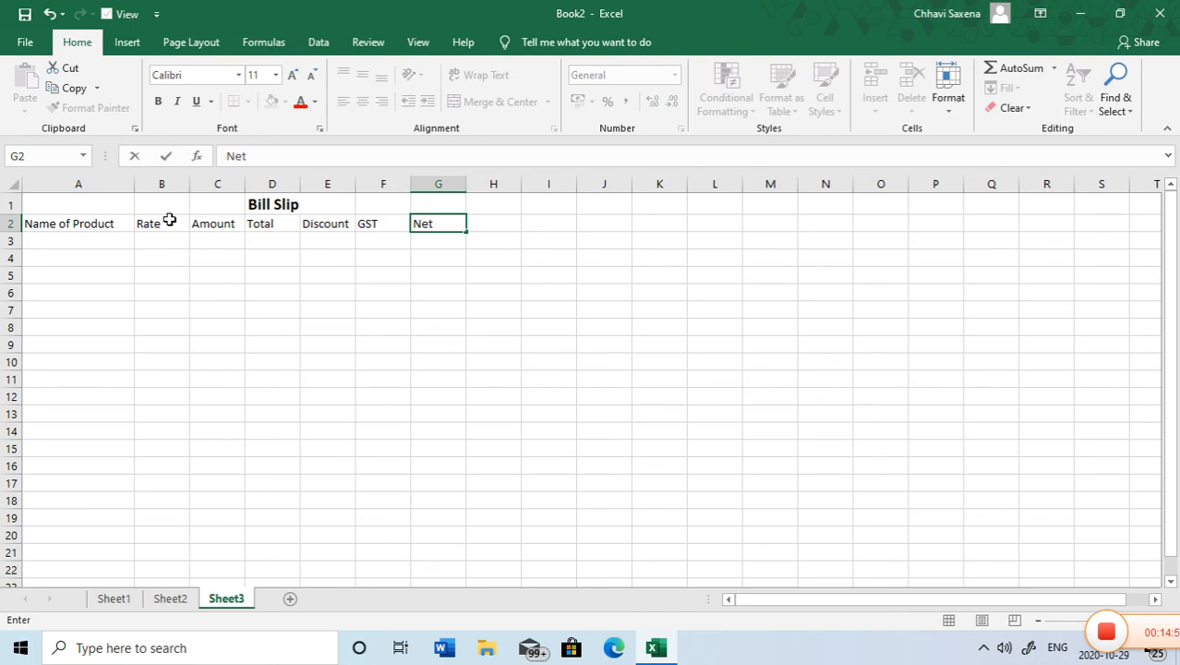
{"action": "type", "text": " Balance"}
{"action": "left_click", "coordinate": [468, 184]}
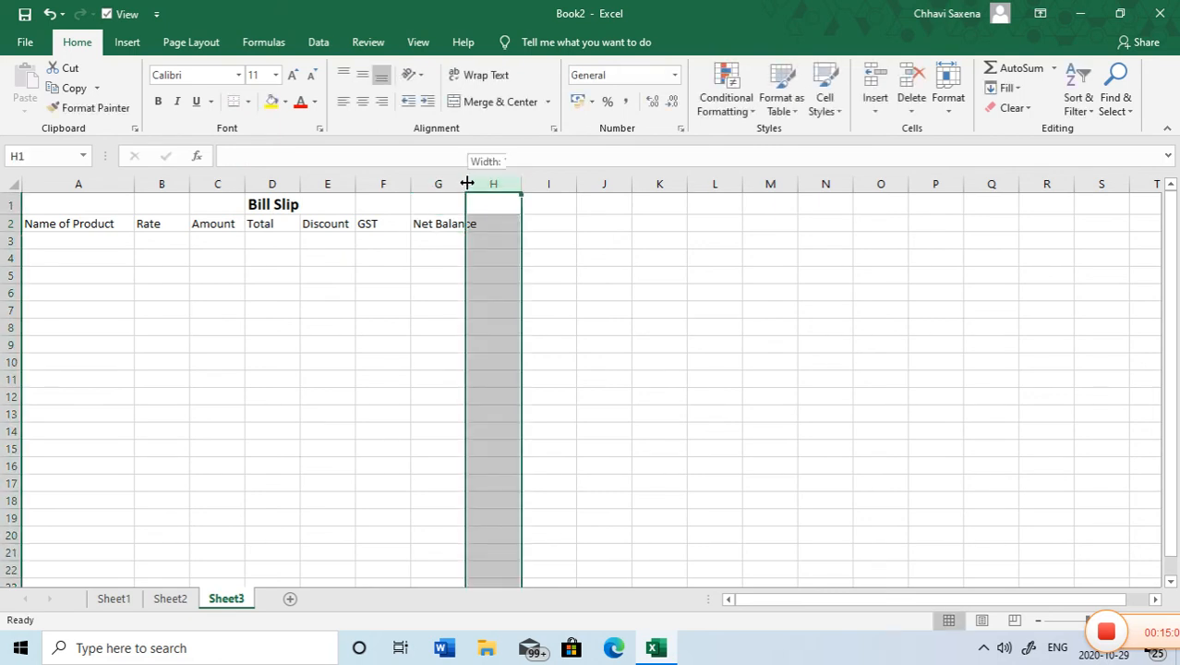
{"action": "left_click_drag", "start_coordinate": [467, 184], "coordinate": [508, 185]}
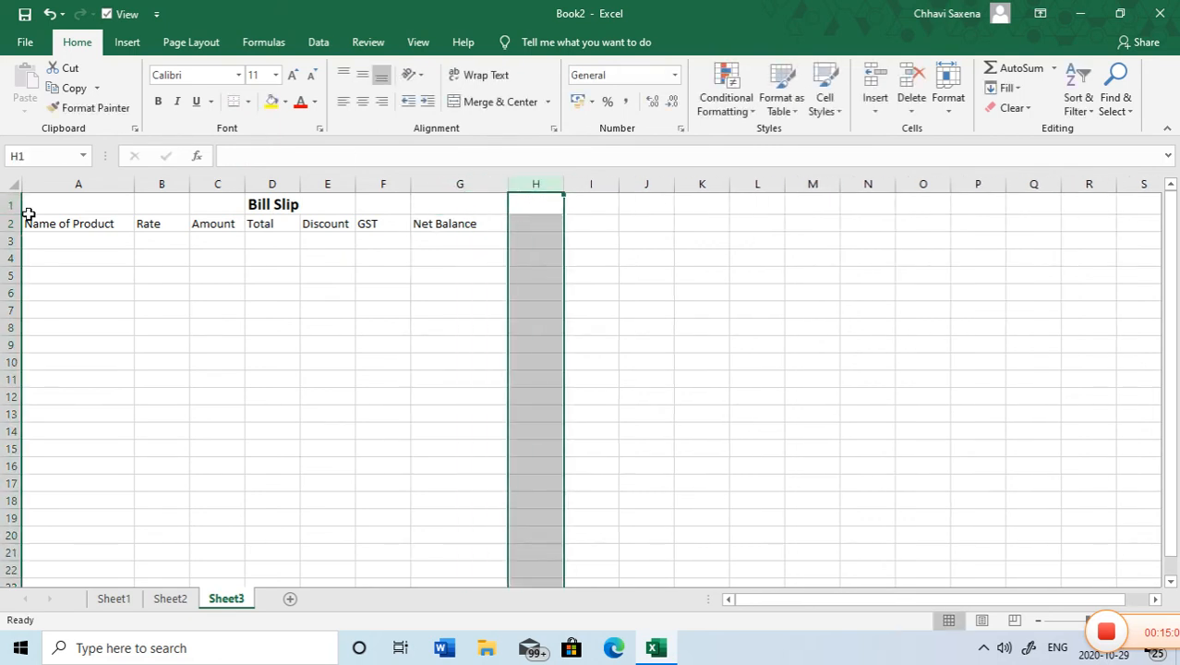
Step: Enter "Home Units" as the first product name in A3
{"action": "left_click", "coordinate": [47, 237]}
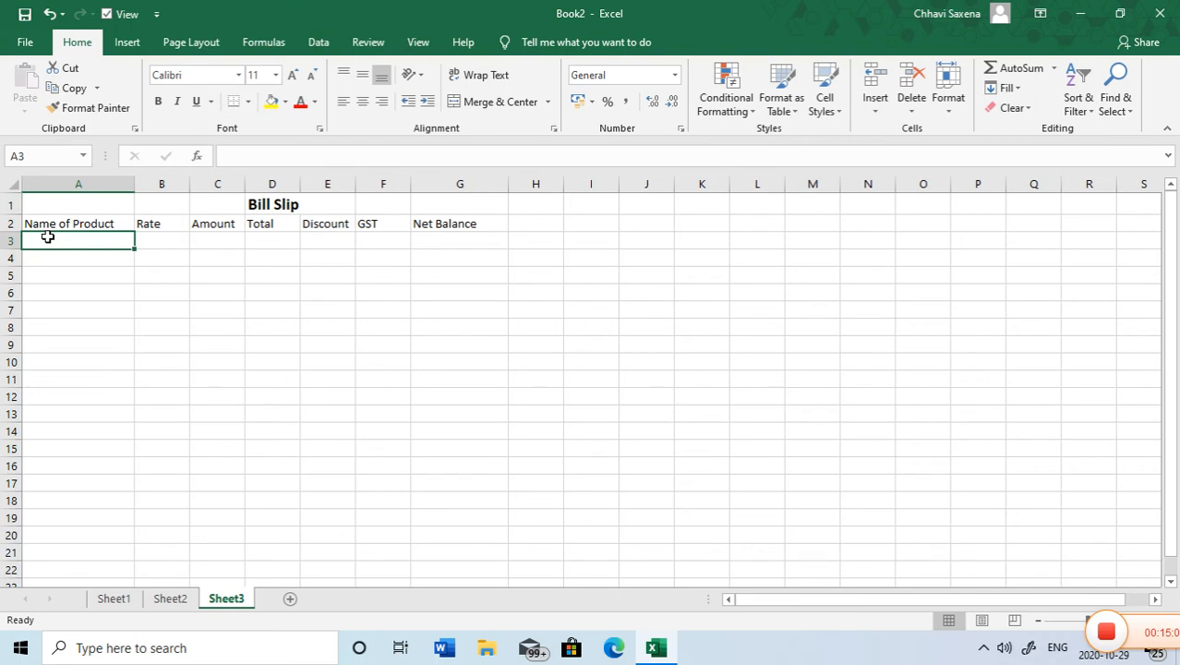
{"action": "type", "text": "Home d"}
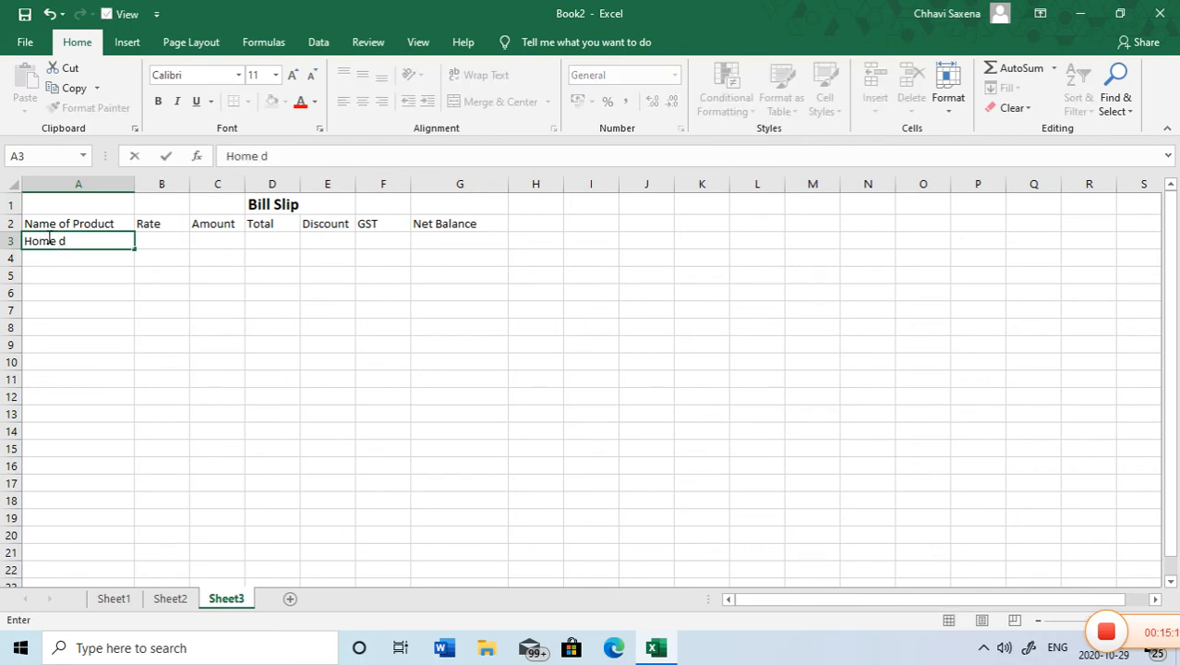
{"action": "key", "text": "BackSpace"}
{"action": "type", "text": "Units"}
{"action": "left_click", "coordinate": [150, 237]}
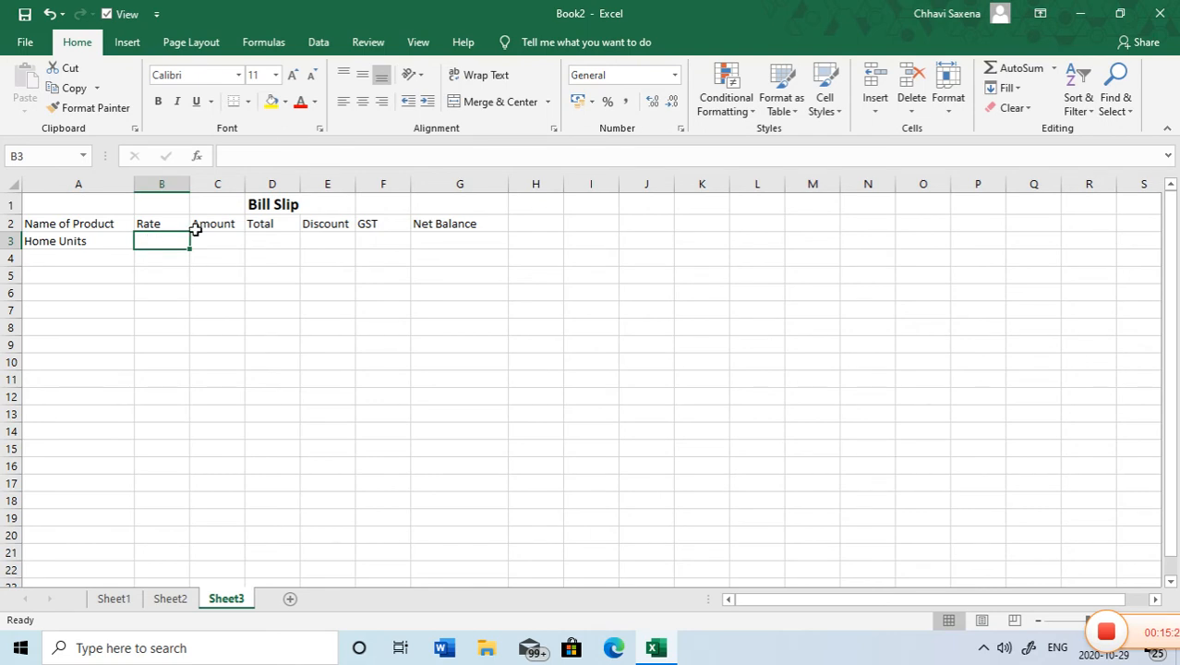
Step: Change the header in B2 to "per Rate"
{"action": "double_click", "coordinate": [162, 224]}
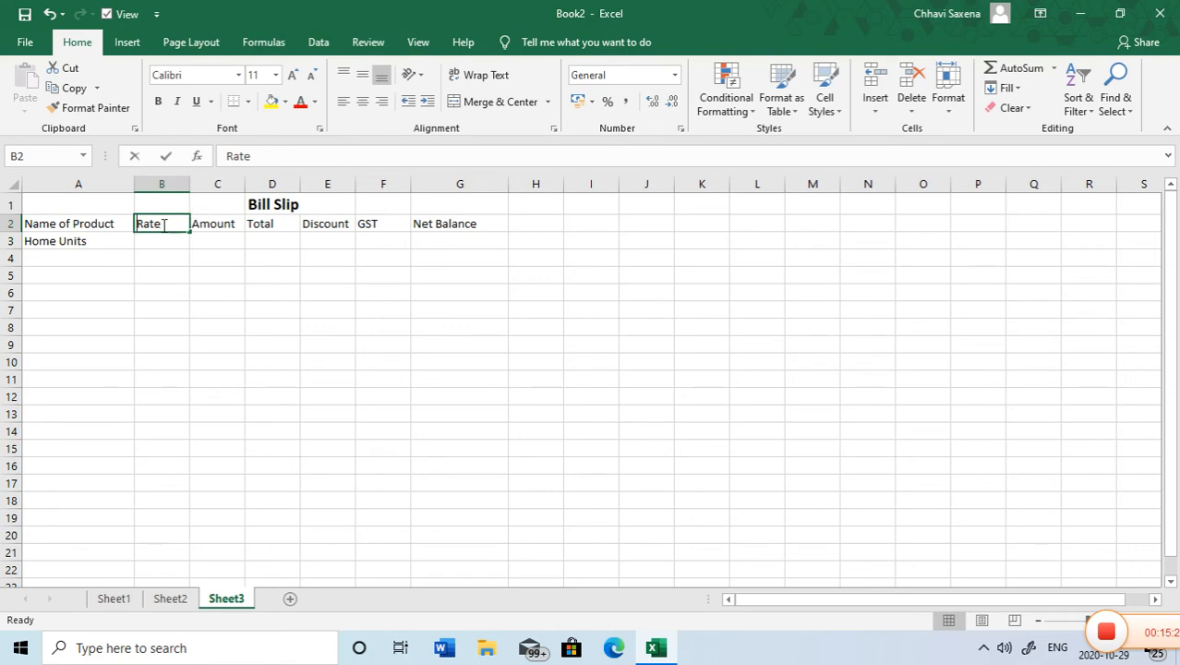
{"action": "key", "text": "BackSpace"}
{"action": "key", "text": "BackSpace"}
{"action": "key", "text": "BackSpace"}
{"action": "key", "text": "BackSpace"}
{"action": "type", "text": "per "}
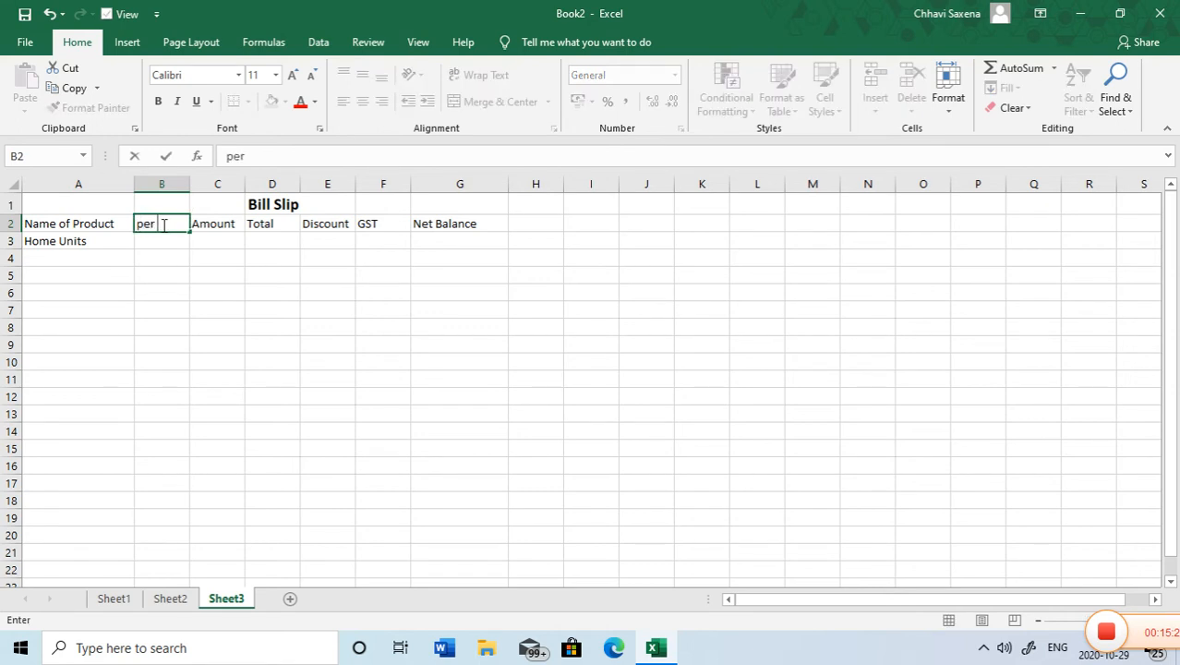
{"action": "type", "text": "Rate"}
Step: Enter a rate of 5 in B3 and an amount of 350 in C3 for Home Units
{"action": "left_click", "coordinate": [163, 237]}
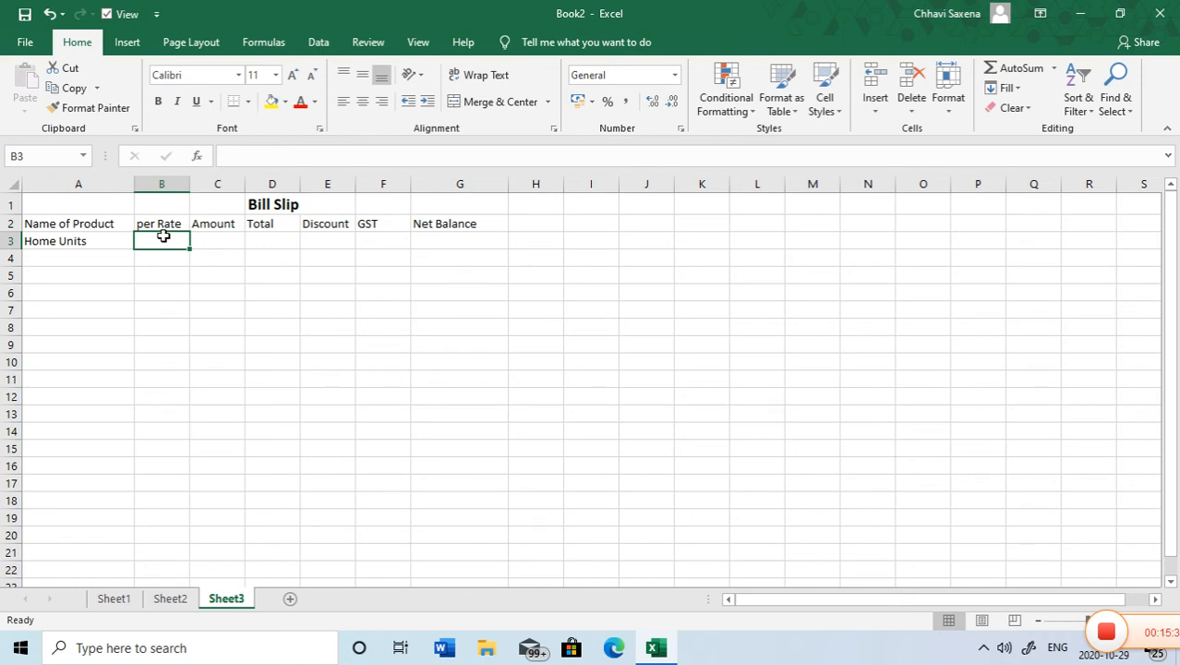
{"action": "type", "text": "1"}
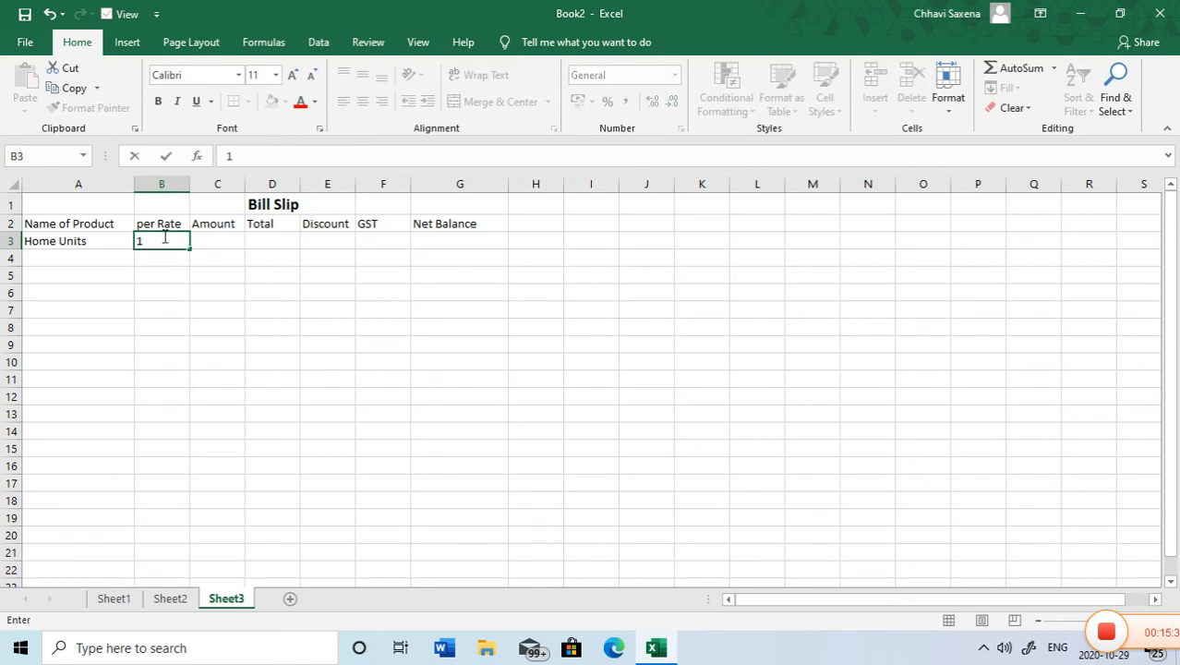
{"action": "key", "text": "BackSpace"}
{"action": "type", "text": "5"}
{"action": "left_click", "coordinate": [213, 244]}
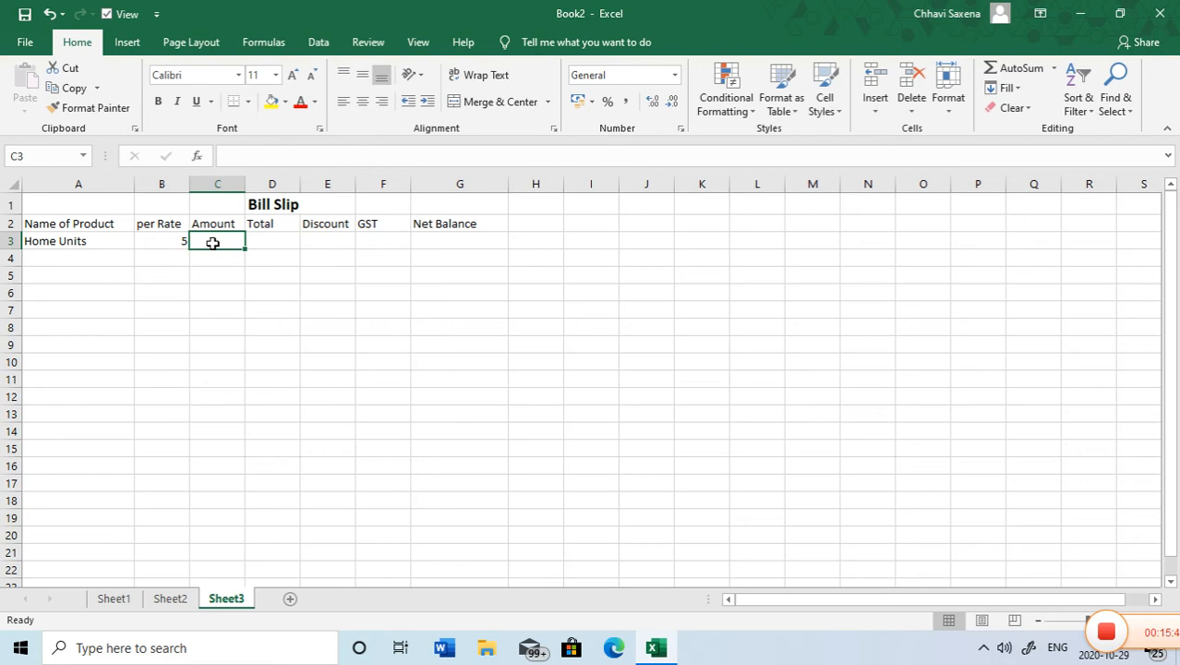
{"action": "type", "text": "350"}
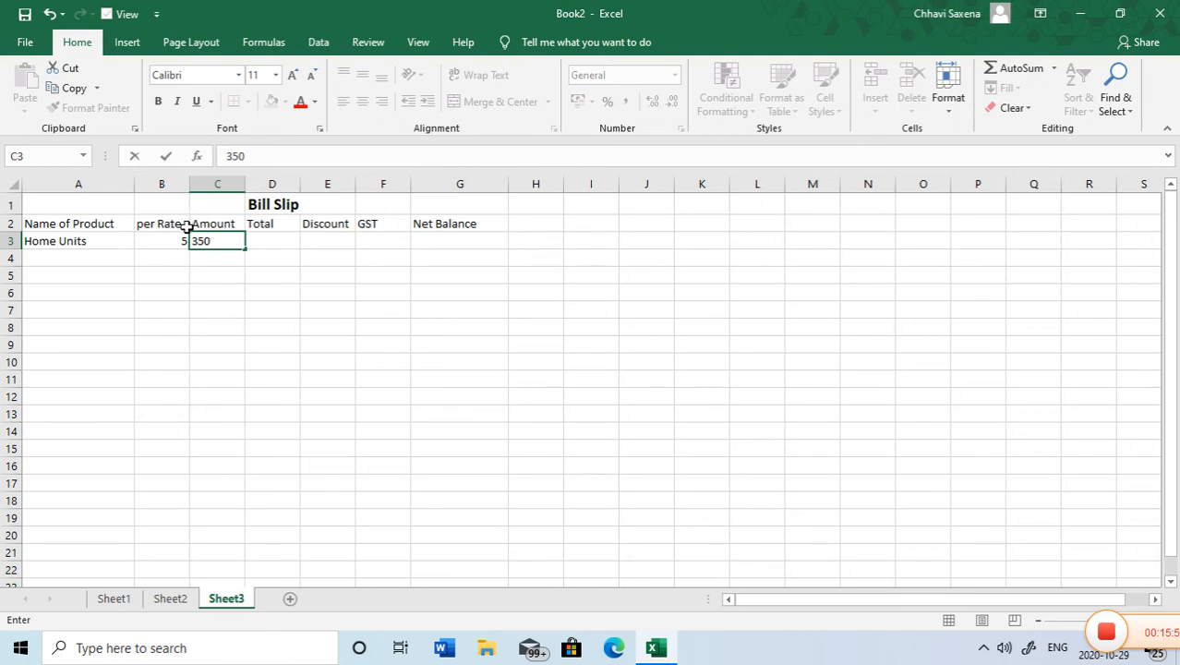
{"action": "left_click", "coordinate": [185, 223]}
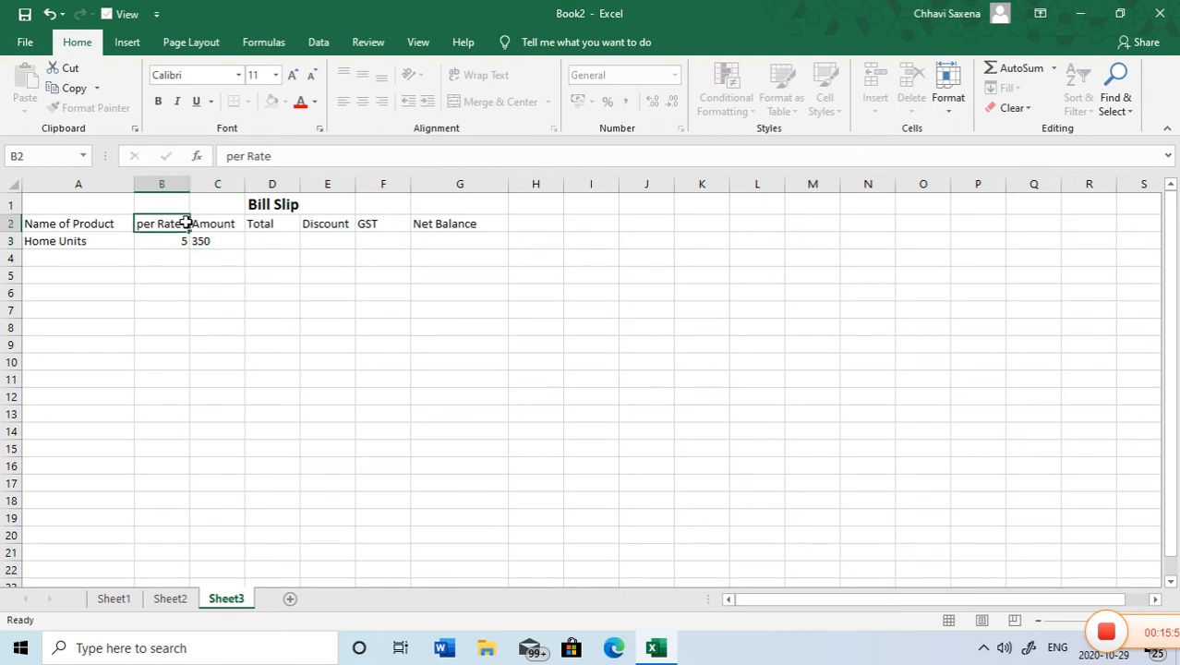
{"action": "left_click", "coordinate": [283, 156]}
Step: Calculate the Home Units total in D3 with the formula =B3*C3
{"action": "left_click", "coordinate": [258, 238]}
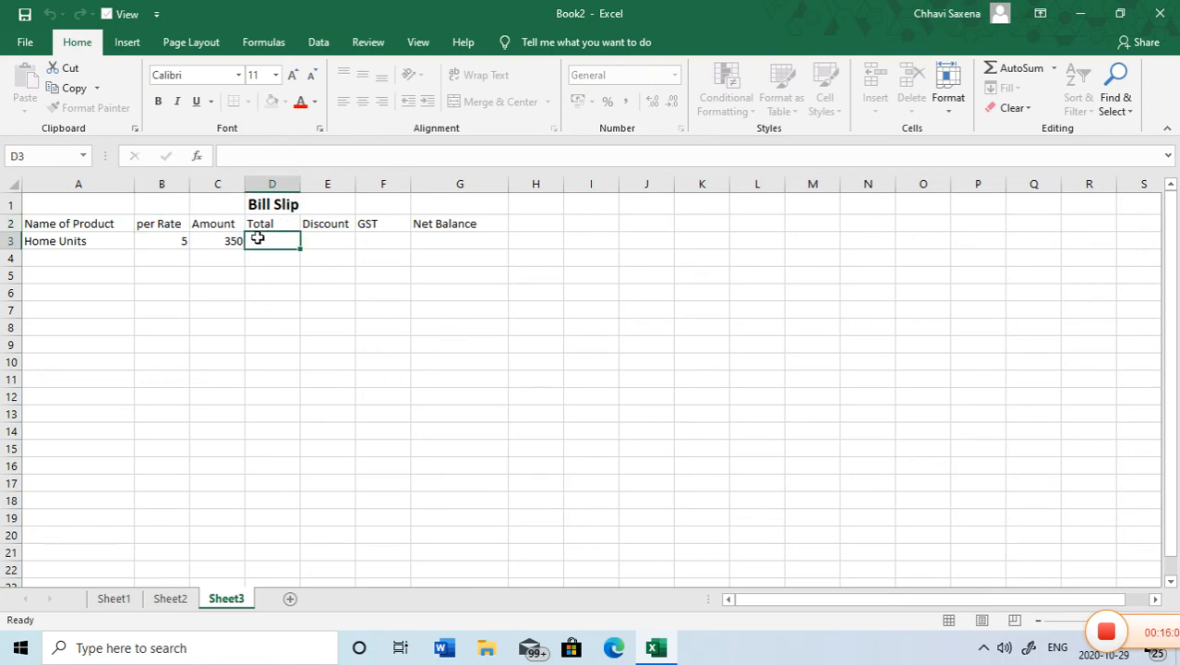
{"action": "type", "text": "="}
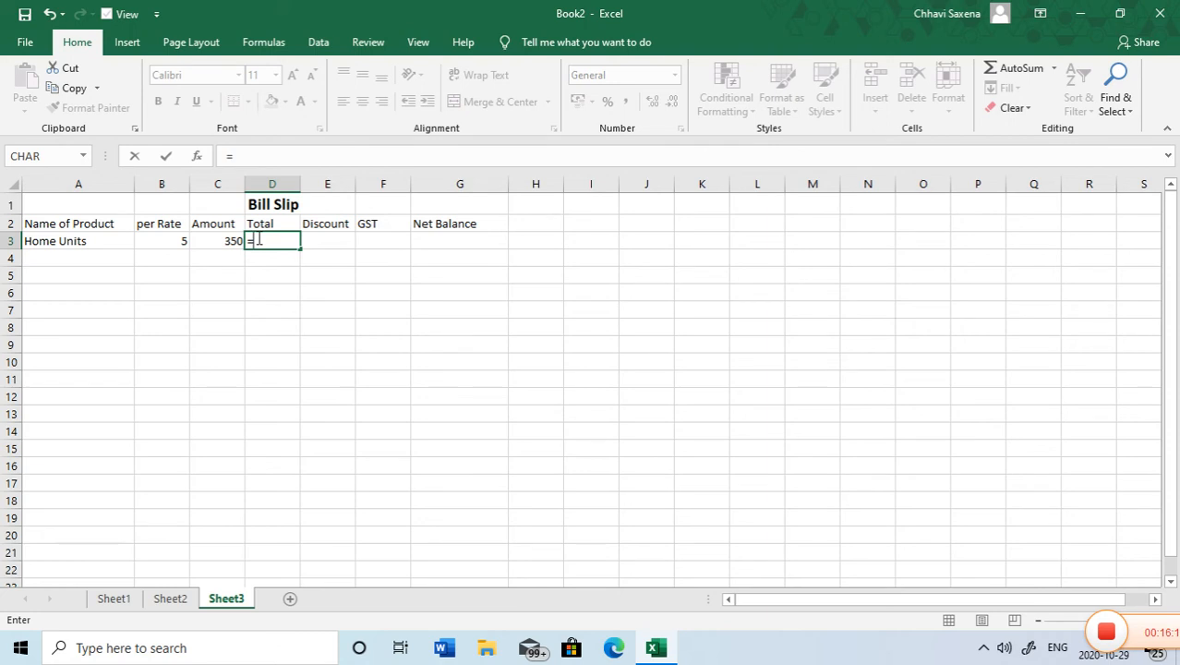
{"action": "type", "text": "b3"}
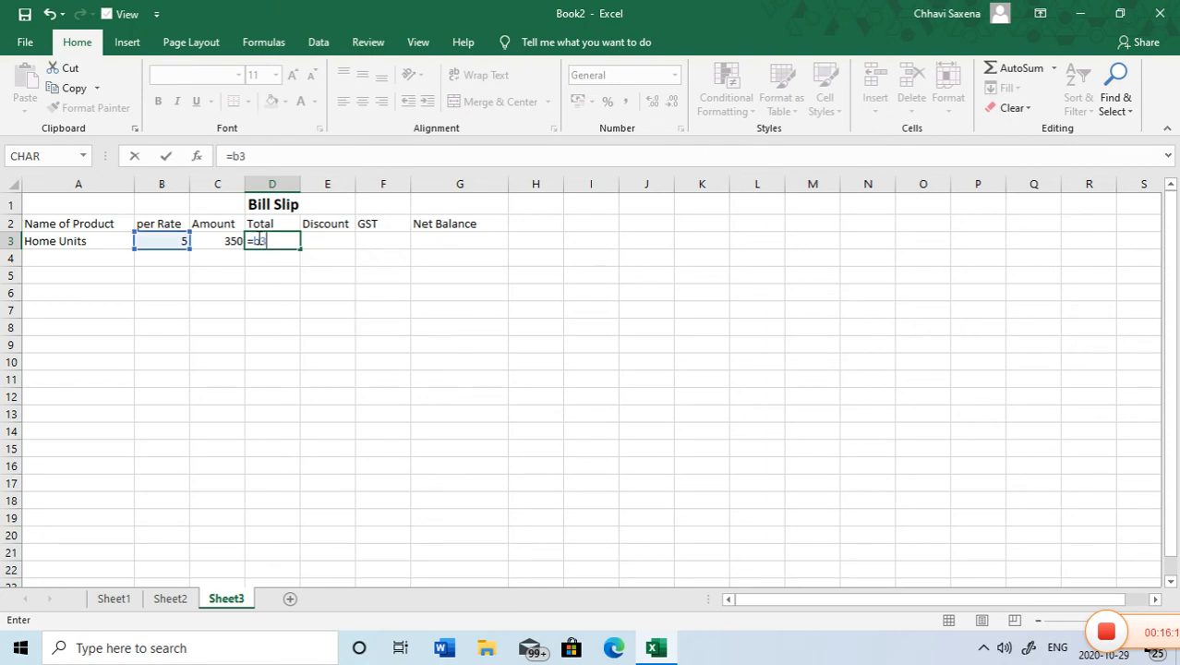
{"action": "type", "text": "*c3"}
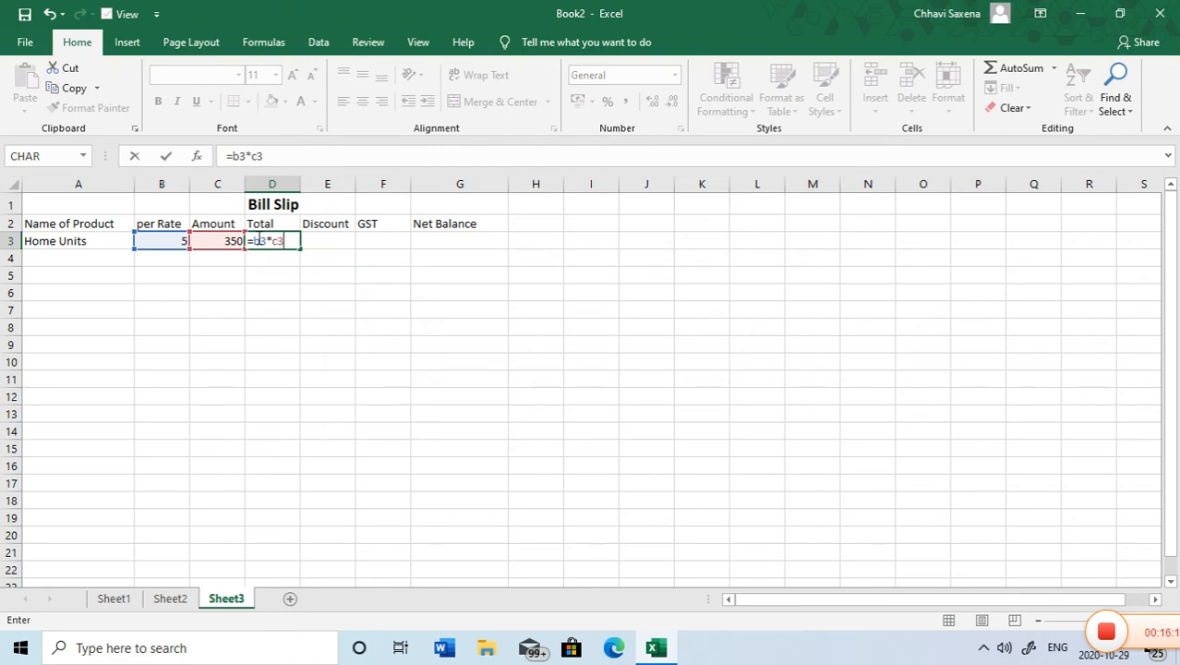
{"action": "key", "text": "Return"}
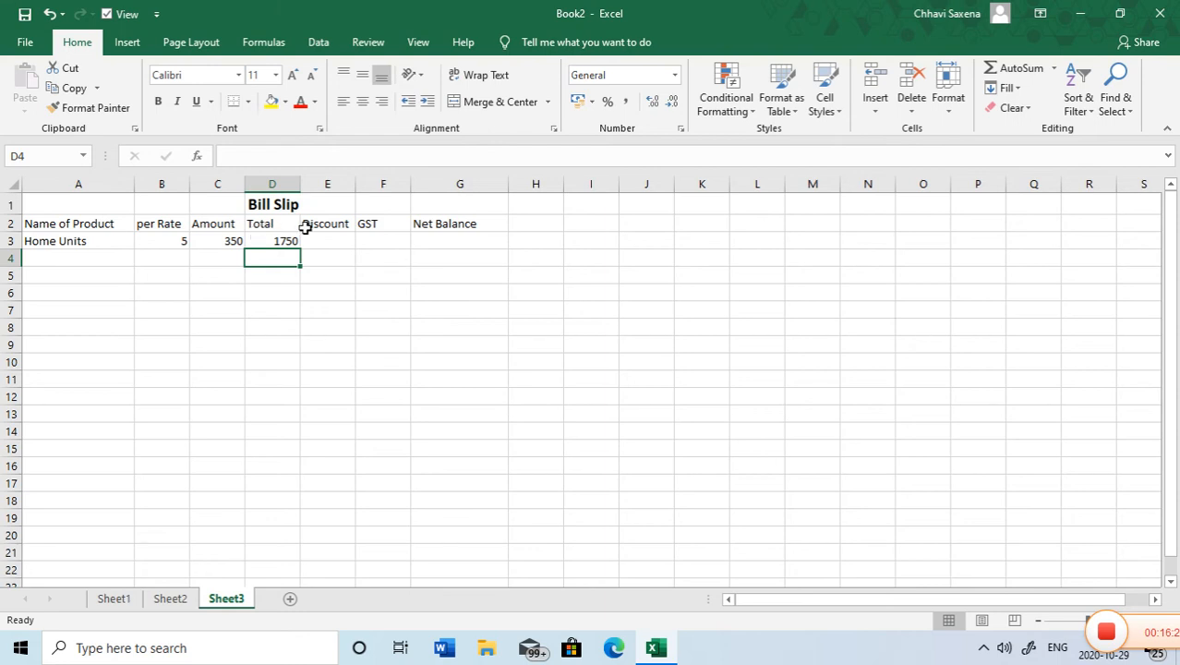
Step: Calculate the Home Units discount in E3 as 9% of the total with the formula =D3*9%
{"action": "left_click", "coordinate": [334, 238]}
{"action": "type", "text": "="}
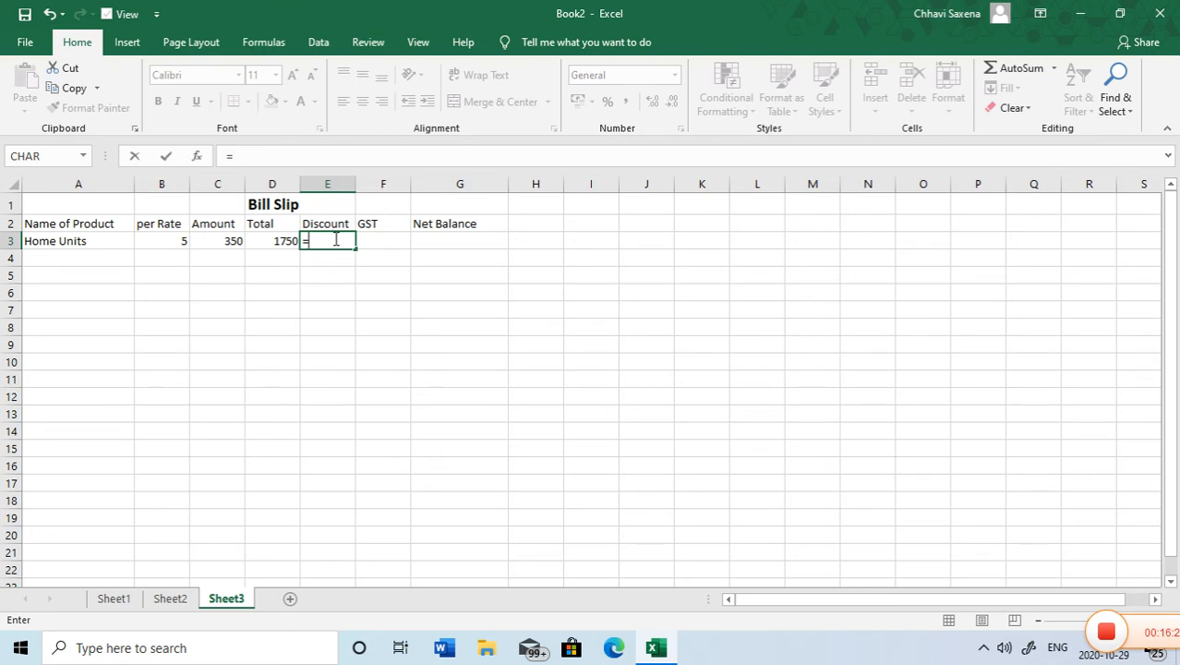
{"action": "type", "text": "d"}
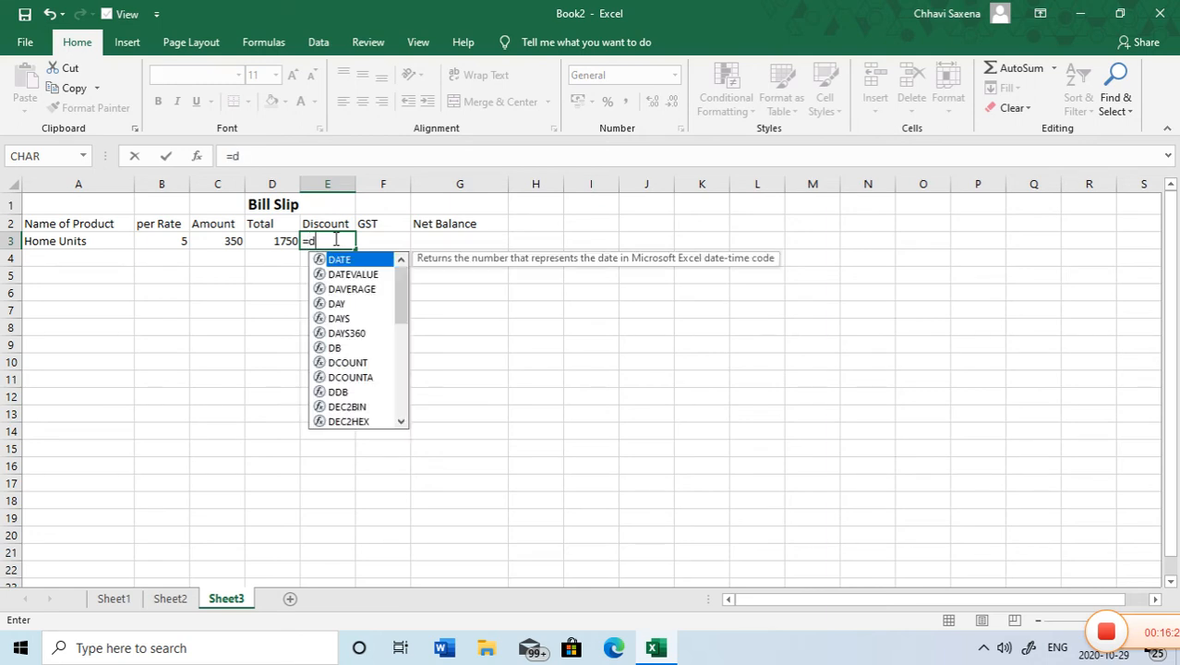
{"action": "type", "text": "3*9"}
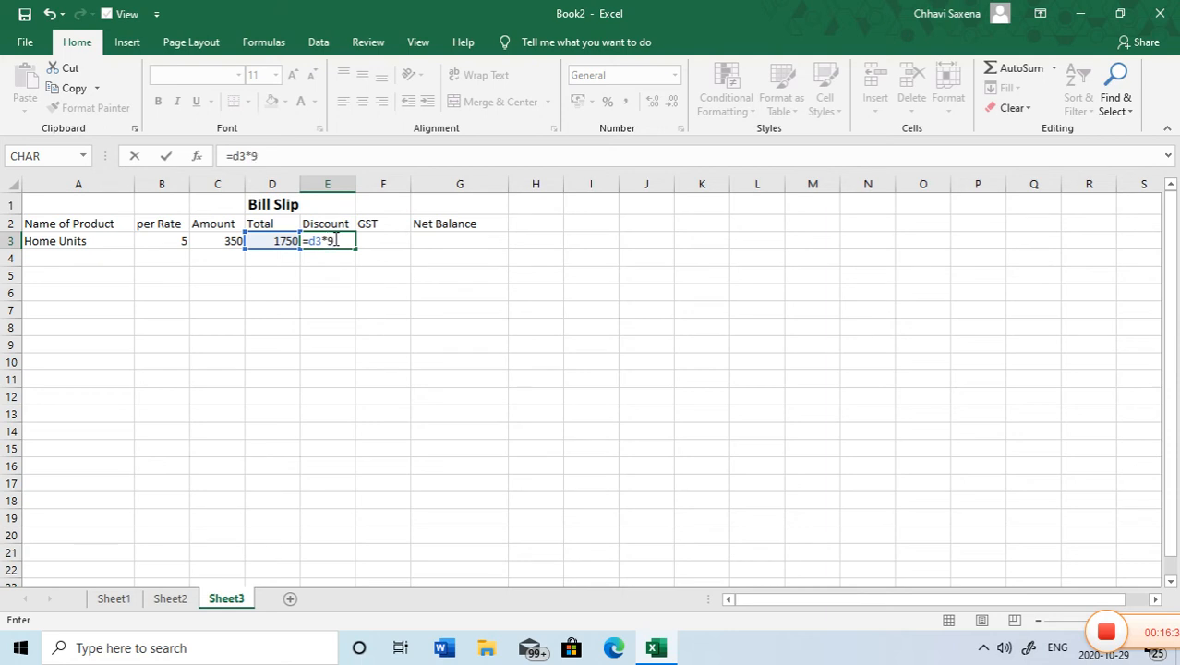
{"action": "type", "text": "%"}
{"action": "key", "text": "Return"}
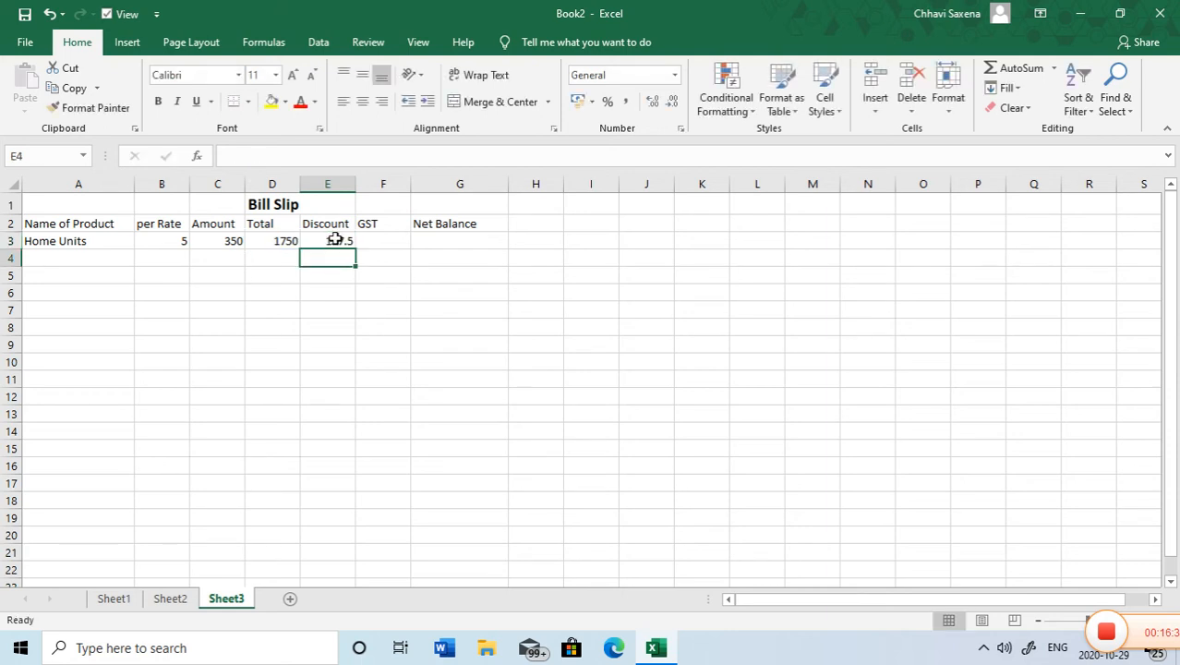
Step: Enter the formula =B3*6% in F3 for the GST of Home Units
{"action": "left_click", "coordinate": [382, 238]}
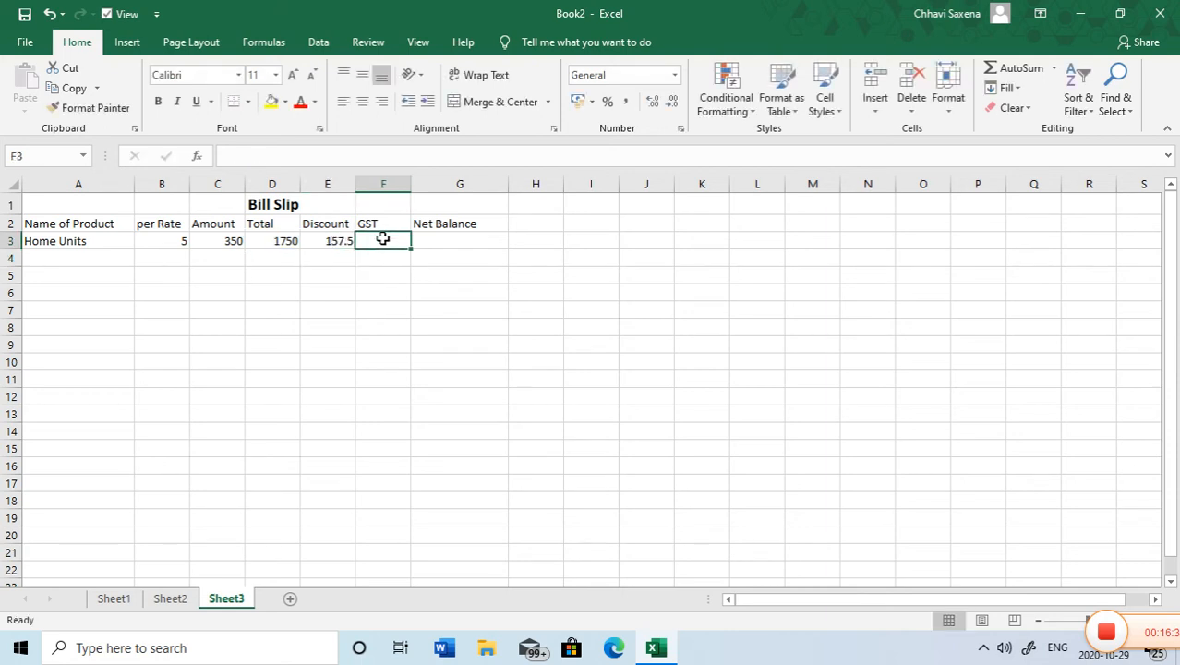
{"action": "type", "text": "="}
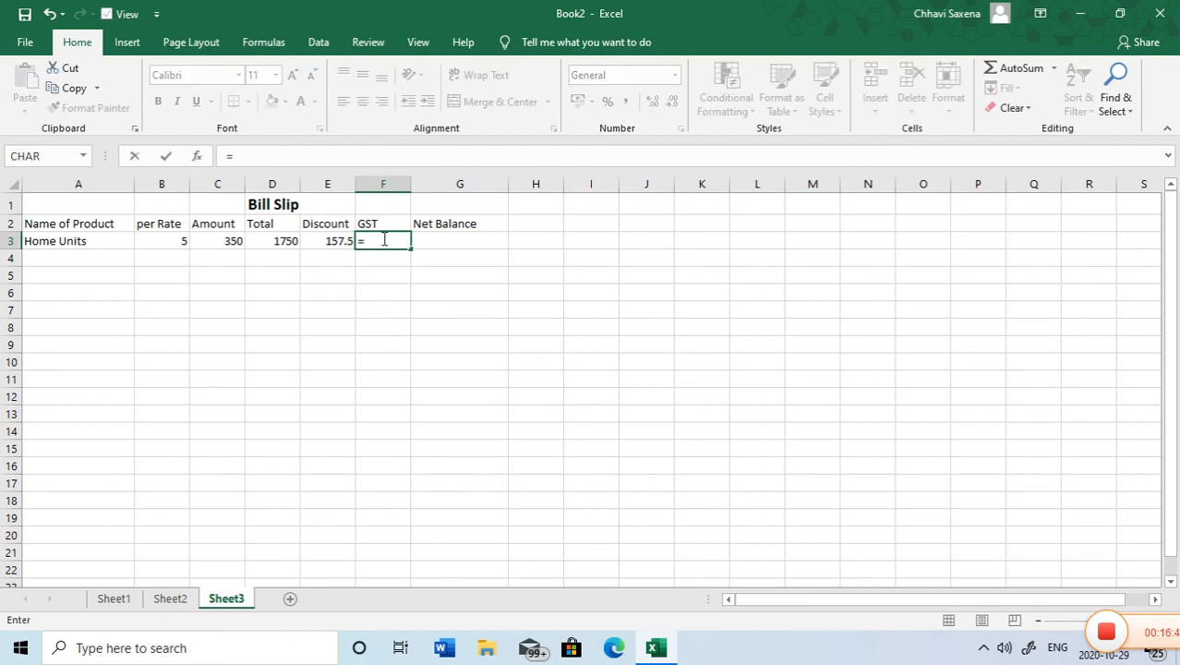
{"action": "type", "text": "b3*"}
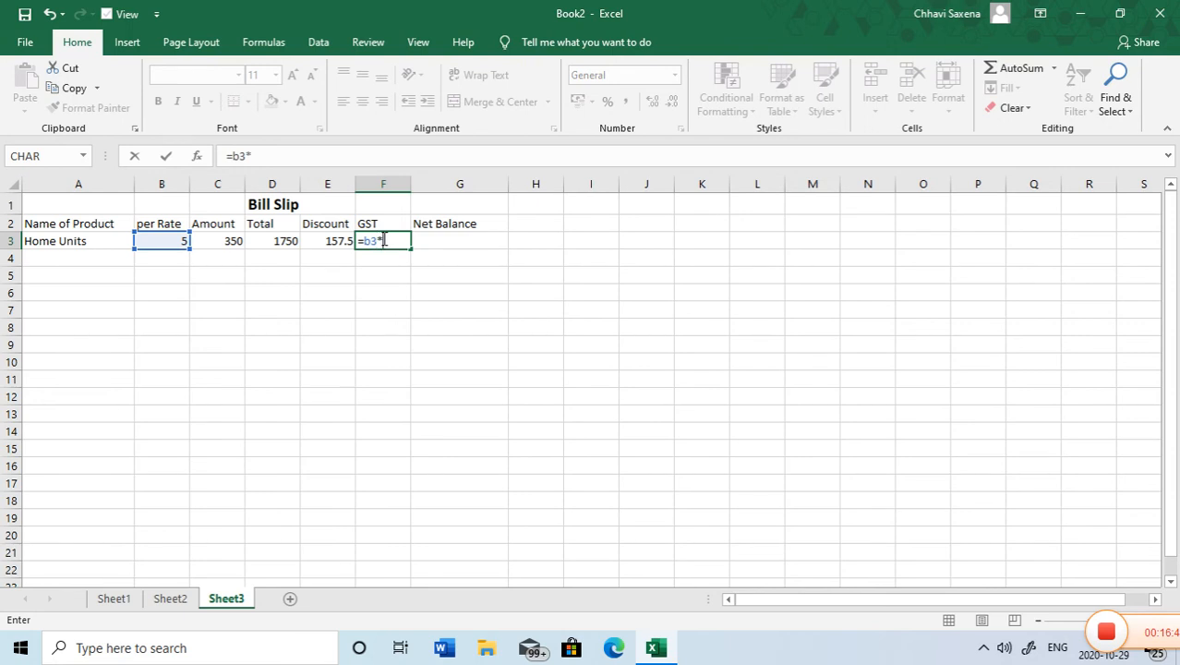
{"action": "type", "text": "12"}
{"action": "key", "text": "BackSpace"}
{"action": "key", "text": "BackSpace"}
{"action": "type", "text": "6%"}
{"action": "key", "text": "Return"}
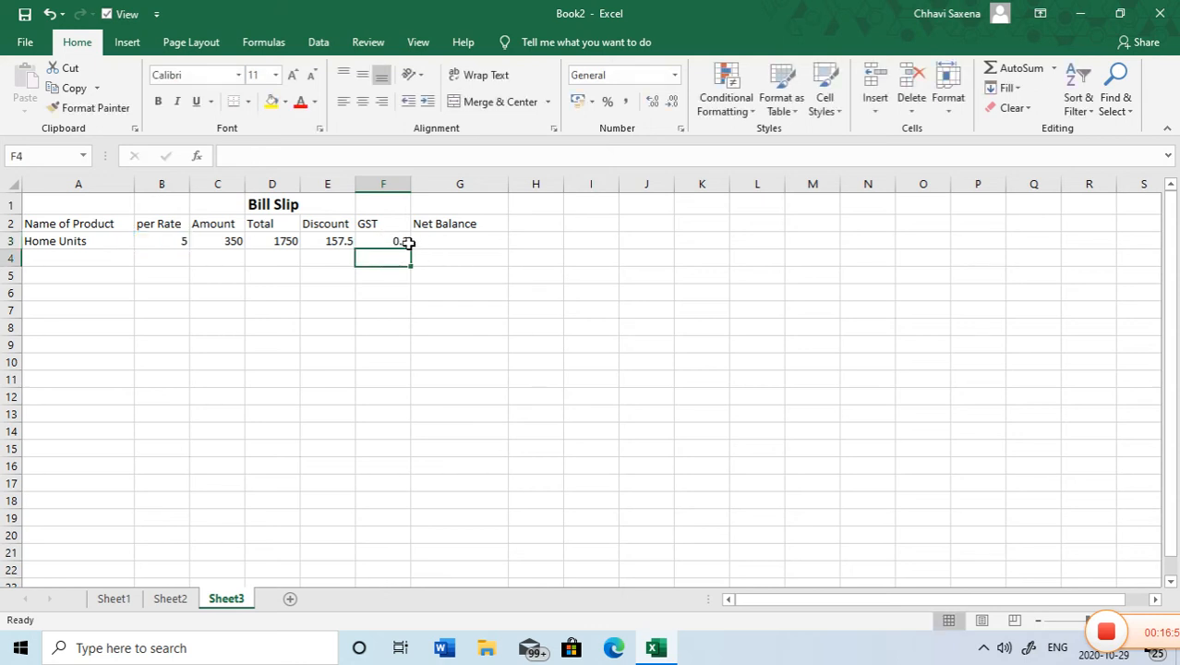
Step: Correct the GST formula in F3 to =D3*6% so that it refers to the total
{"action": "left_click", "coordinate": [404, 242]}
{"action": "left_click", "coordinate": [274, 155]}
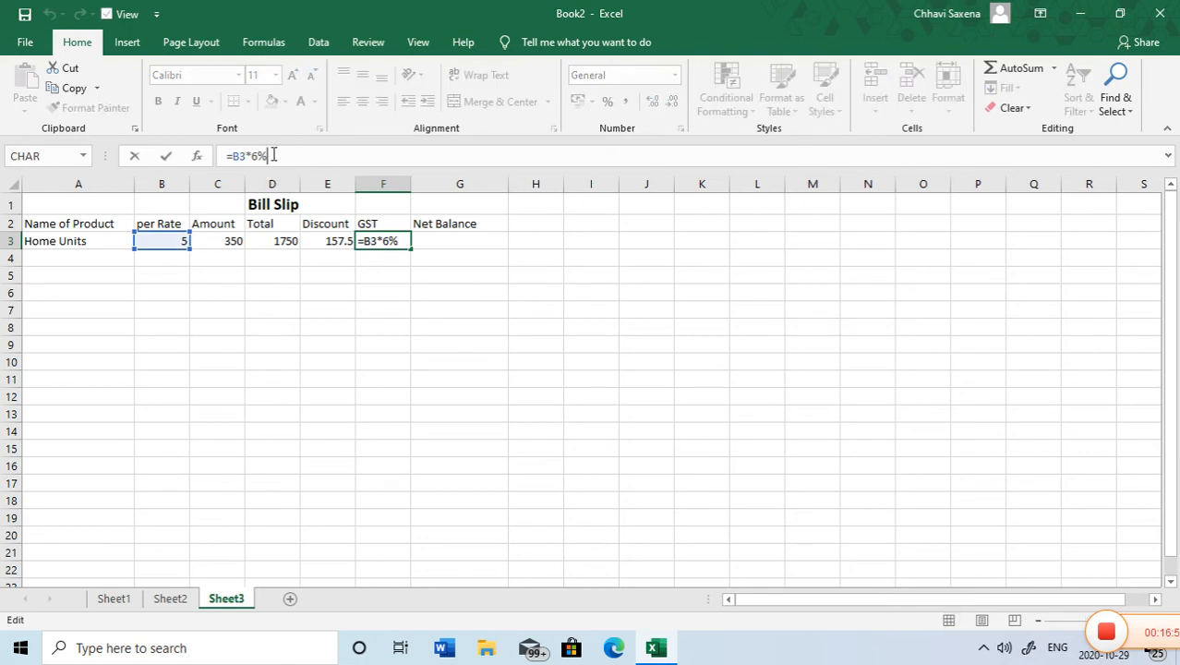
{"action": "key", "text": "BackSpace"}
{"action": "left_click", "coordinate": [248, 155]}
{"action": "key", "text": "BackSpace"}
{"action": "key", "text": "BackSpace"}
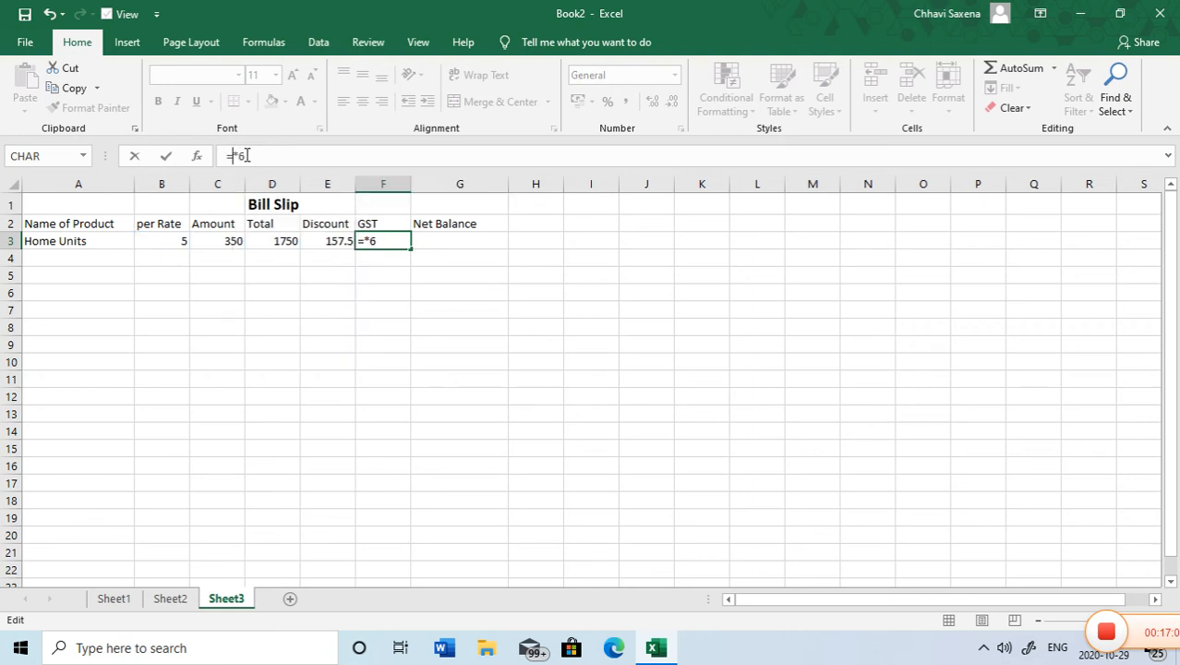
{"action": "type", "text": "d3"}
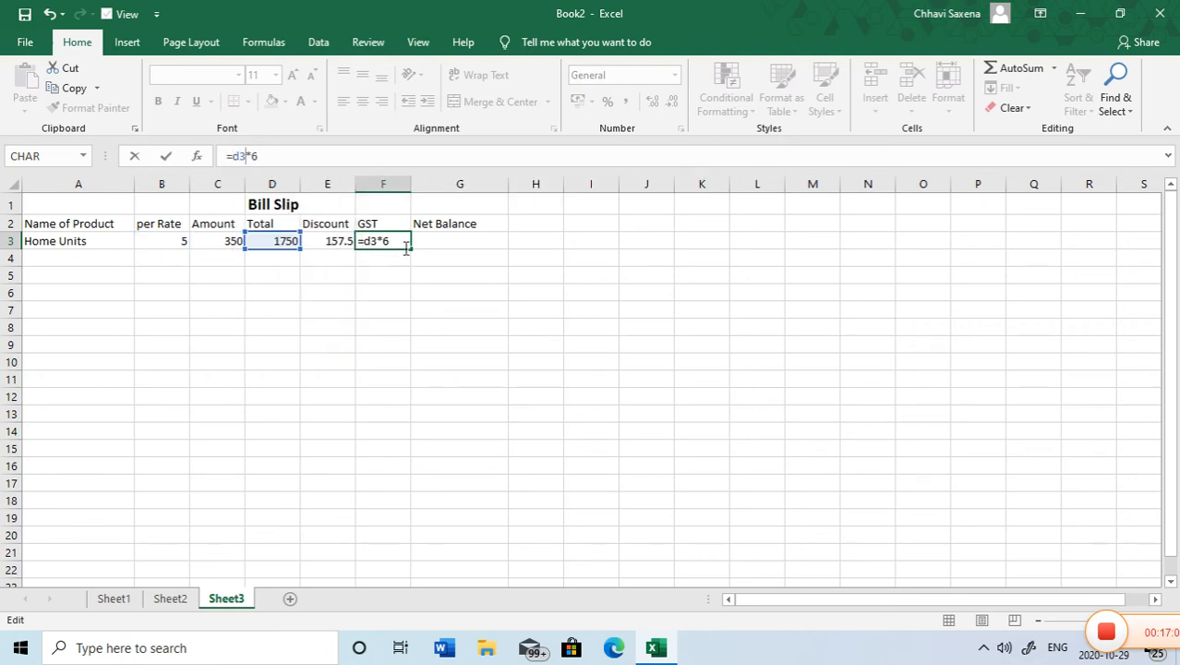
{"action": "left_click", "coordinate": [261, 159]}
{"action": "type", "text": "%"}
{"action": "key", "text": "Return"}
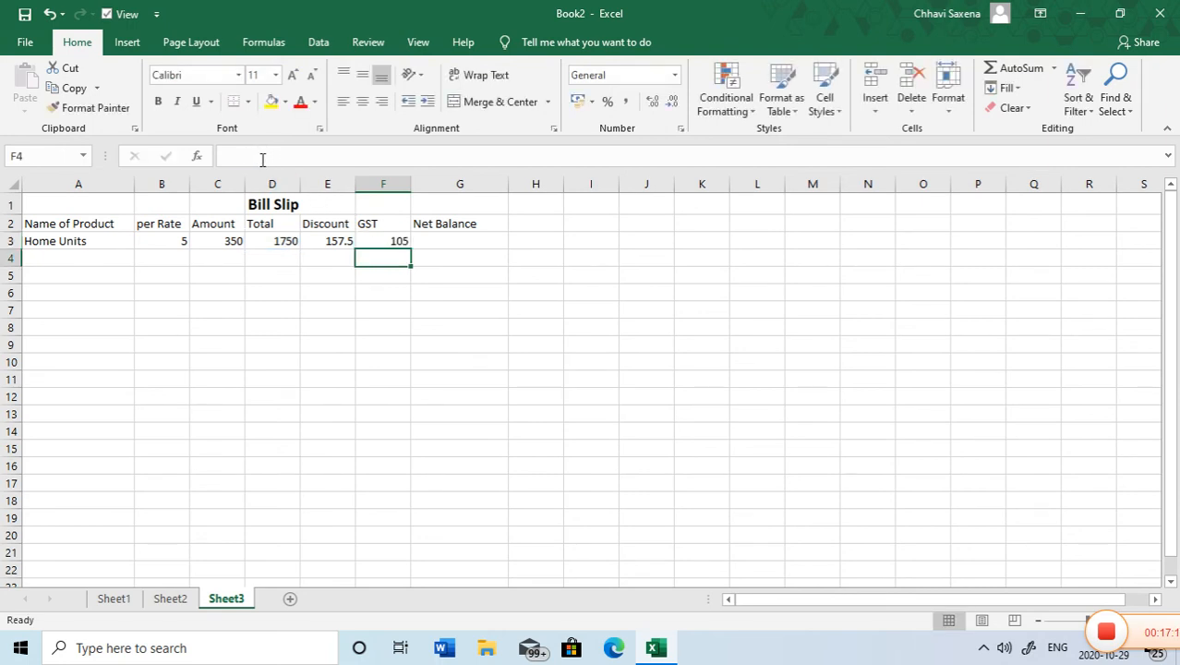
Step: Calculate the Home Units net balance in G3 with the formula =D3-E3+F3
{"action": "left_click", "coordinate": [440, 235]}
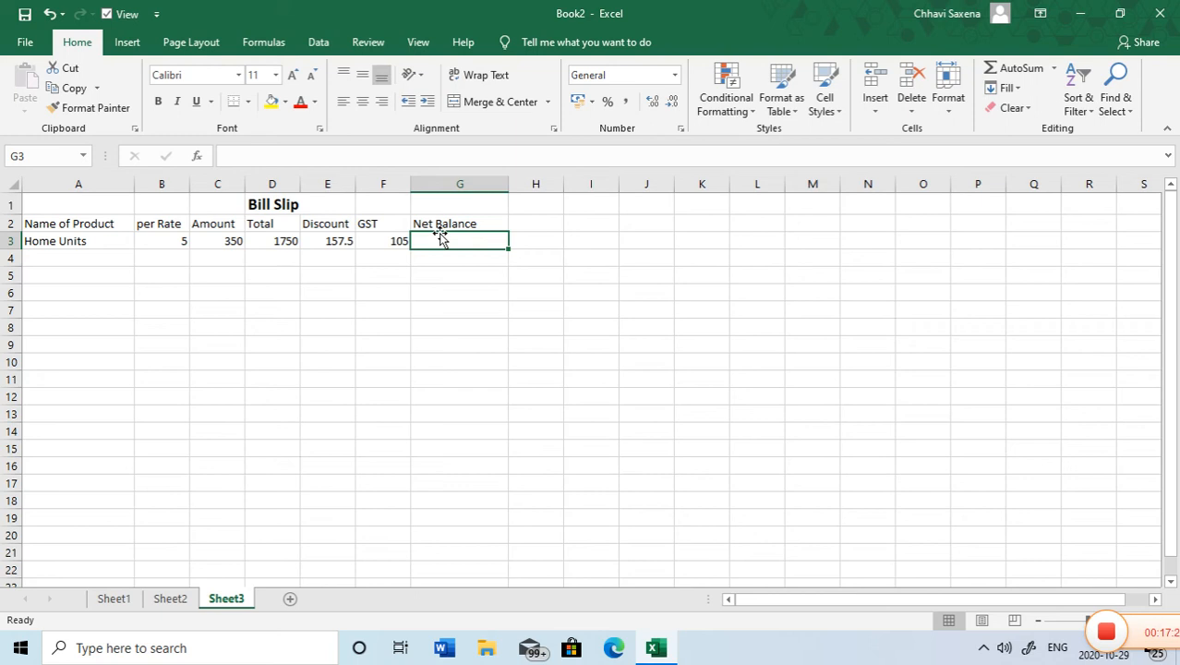
{"action": "type", "text": "=d"}
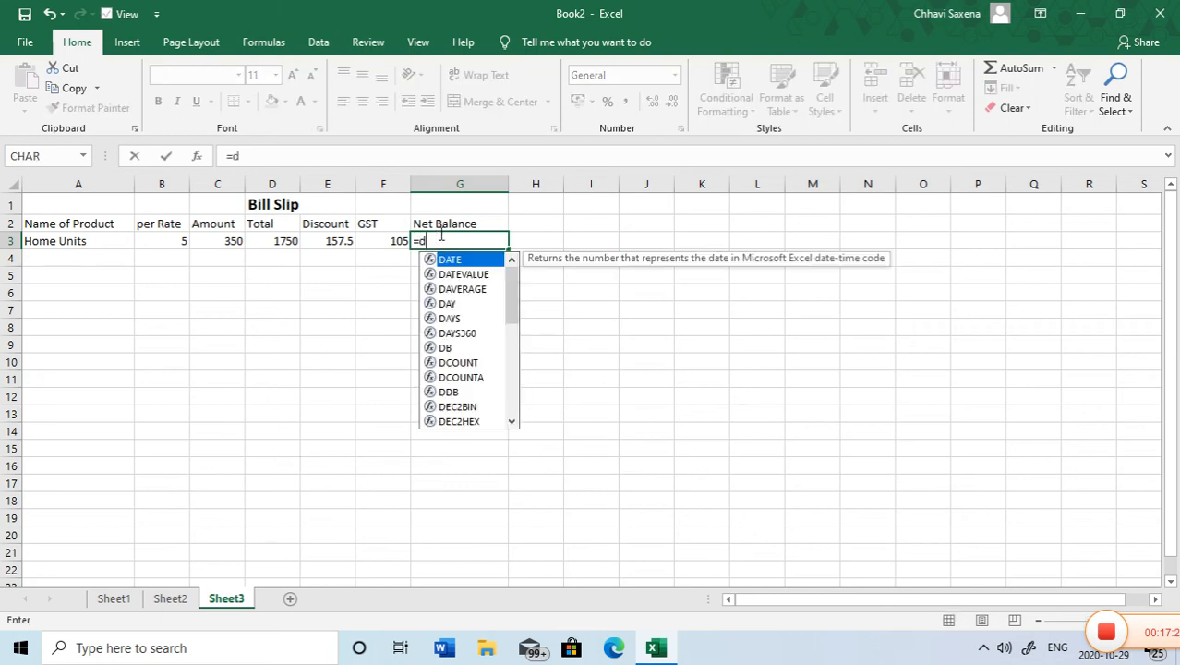
{"action": "type", "text": "3"}
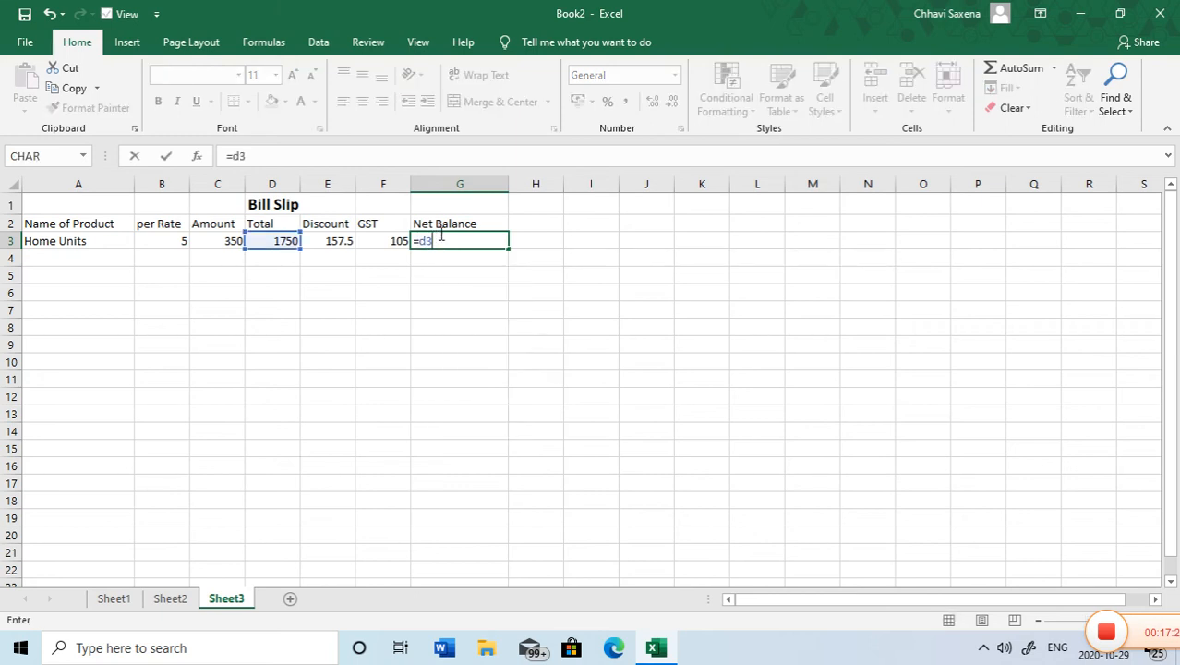
{"action": "type", "text": "-e"}
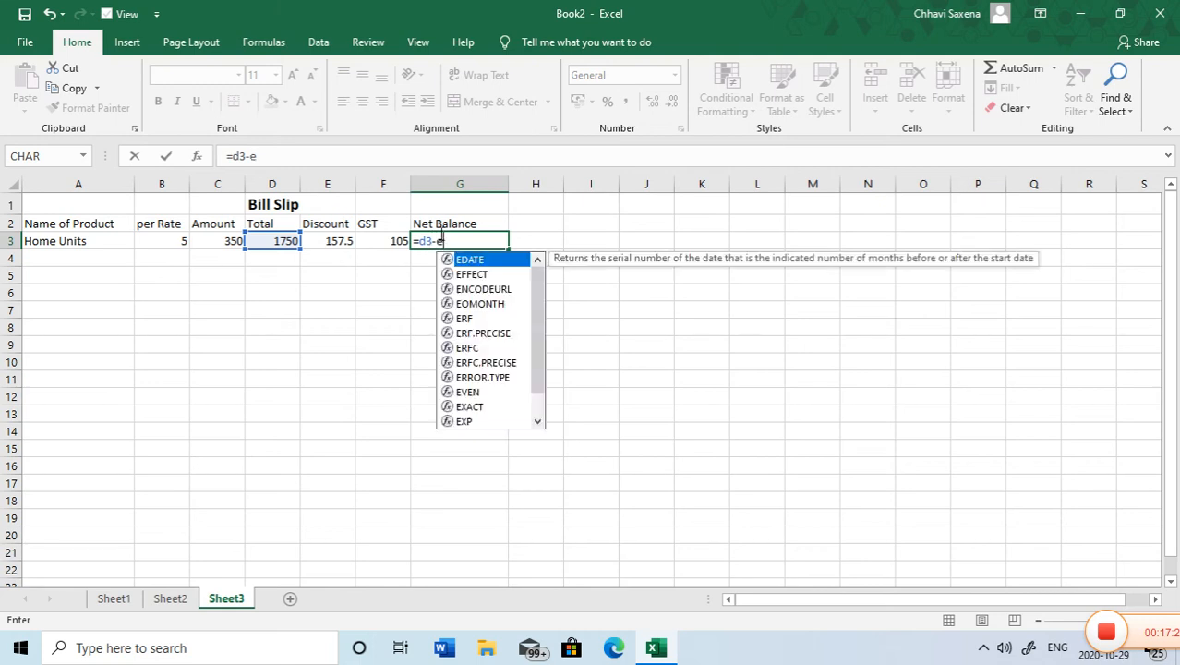
{"action": "type", "text": "3+f"}
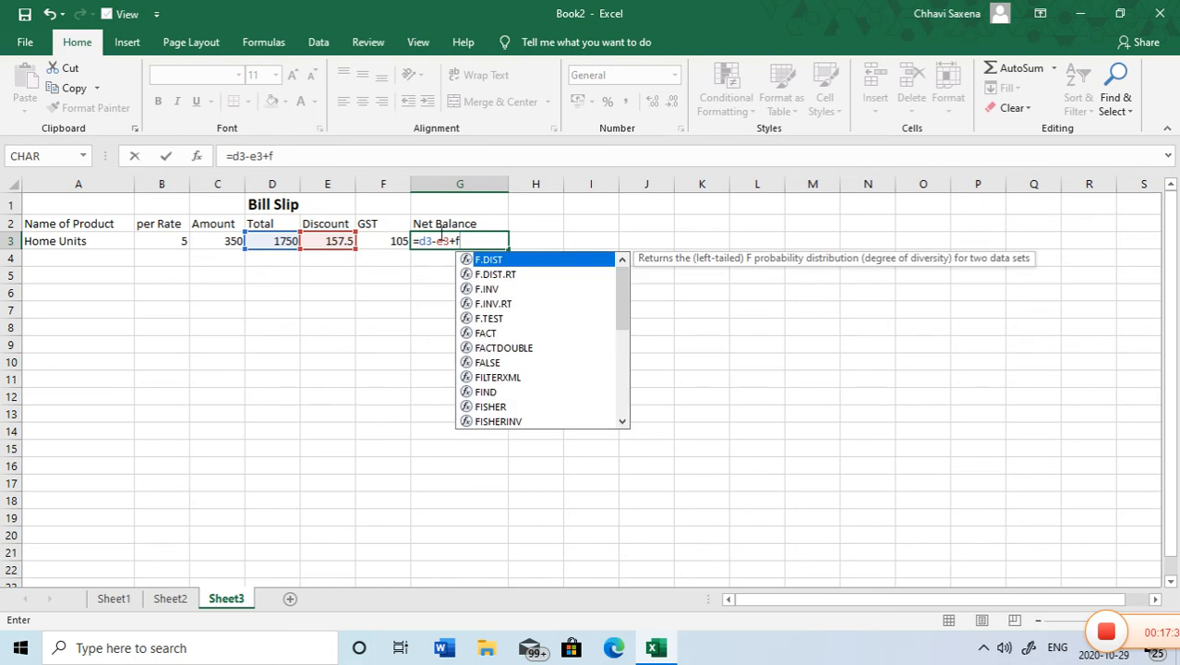
{"action": "type", "text": "3"}
{"action": "key", "text": "Return"}
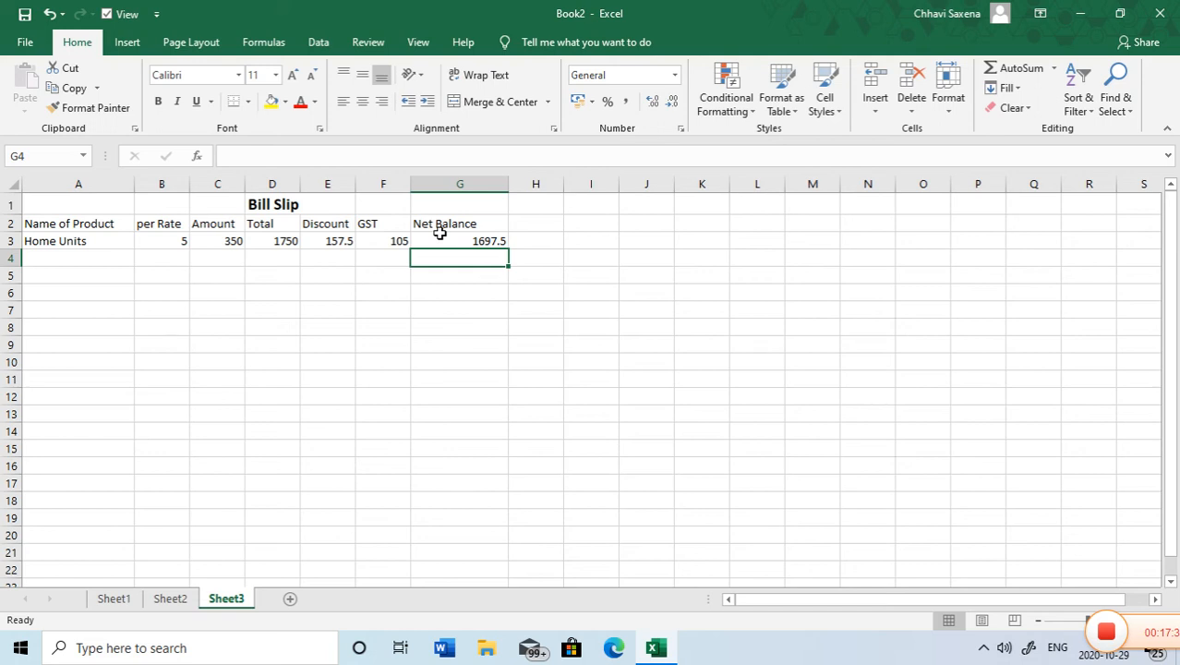
Step: Enter "Suits" as the second product name in A4
{"action": "left_click", "coordinate": [40, 261]}
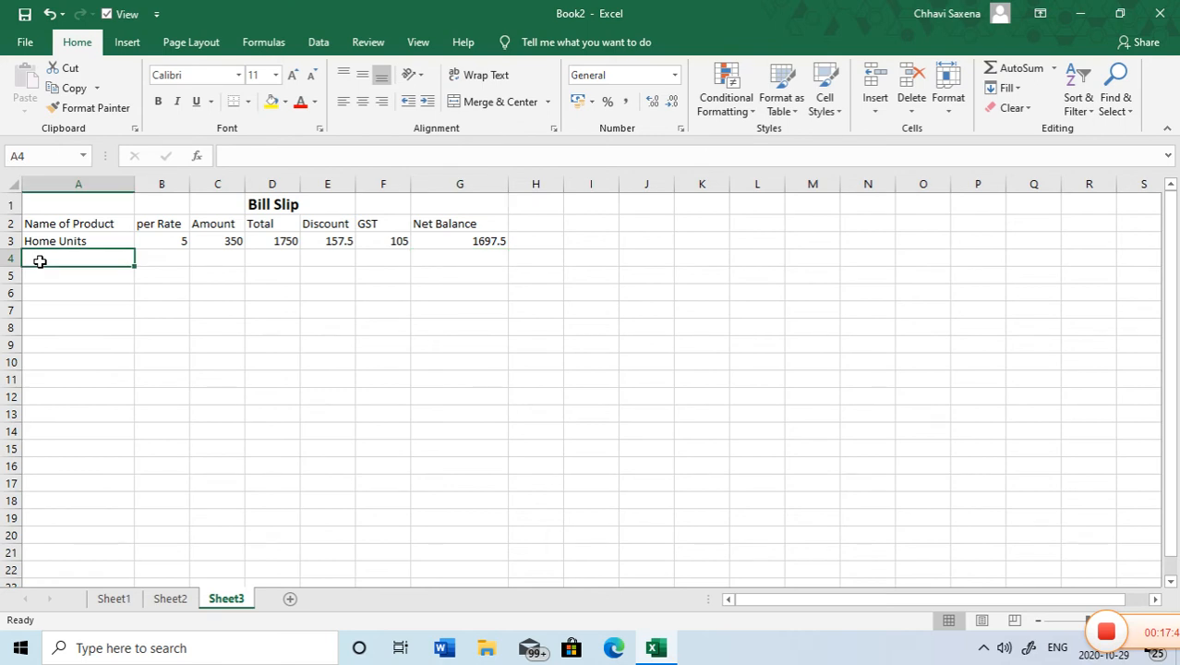
{"action": "type", "text": "wo"}
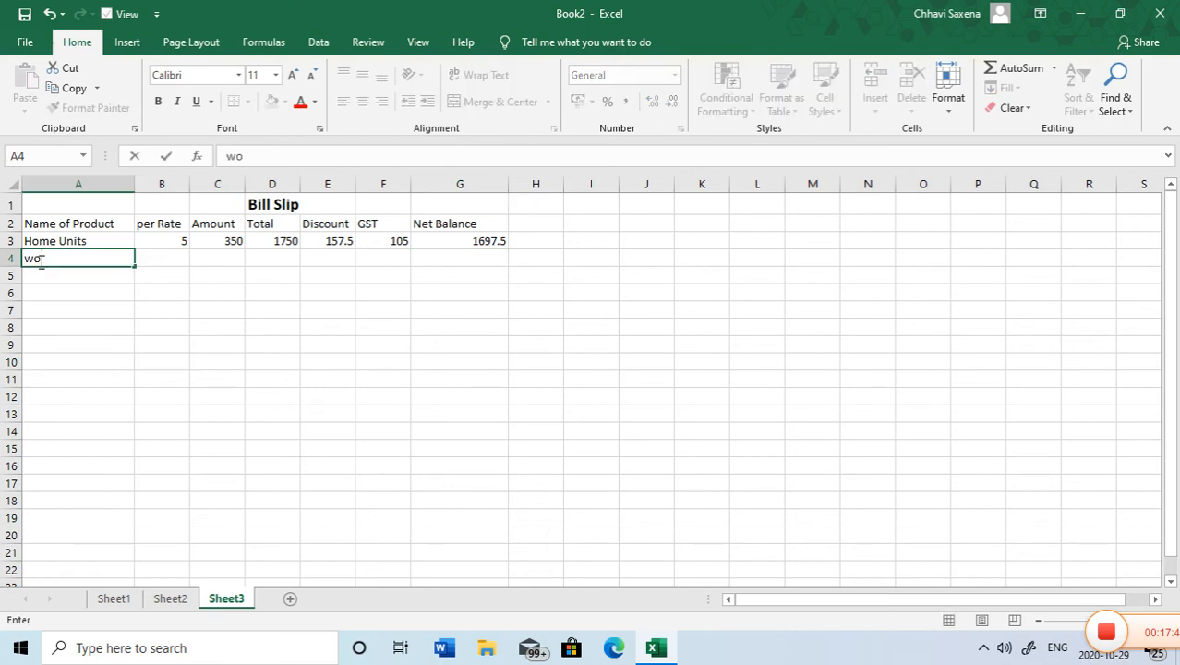
{"action": "type", "text": "mwn"}
{"action": "key", "text": "BackSpace"}
{"action": "key", "text": "BackSpace"}
{"action": "key", "text": "BackSpace"}
{"action": "key", "text": "BackSpace"}
{"action": "key", "text": "BackSpace"}
{"action": "type", "text": "Suits"}
{"action": "key", "text": "Tab"}
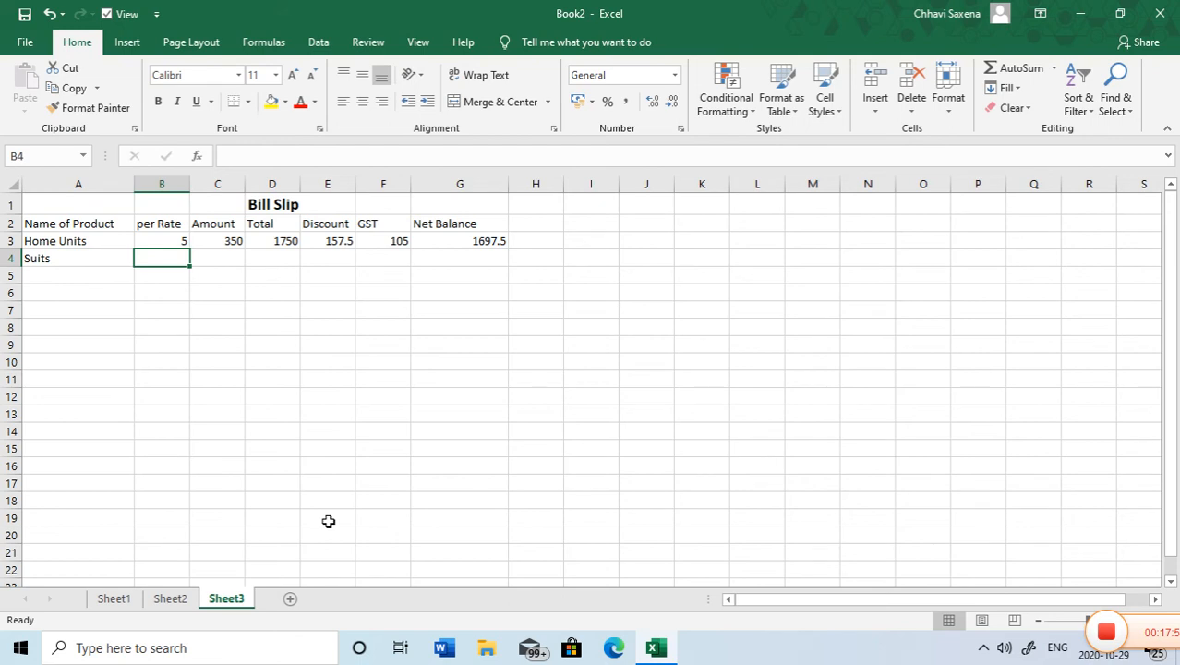
Step: Enter a rate of 3 in B4 and an amount of 750 in C4 for Suits
{"action": "type", "text": "3"}
{"action": "key", "text": "Tab"}
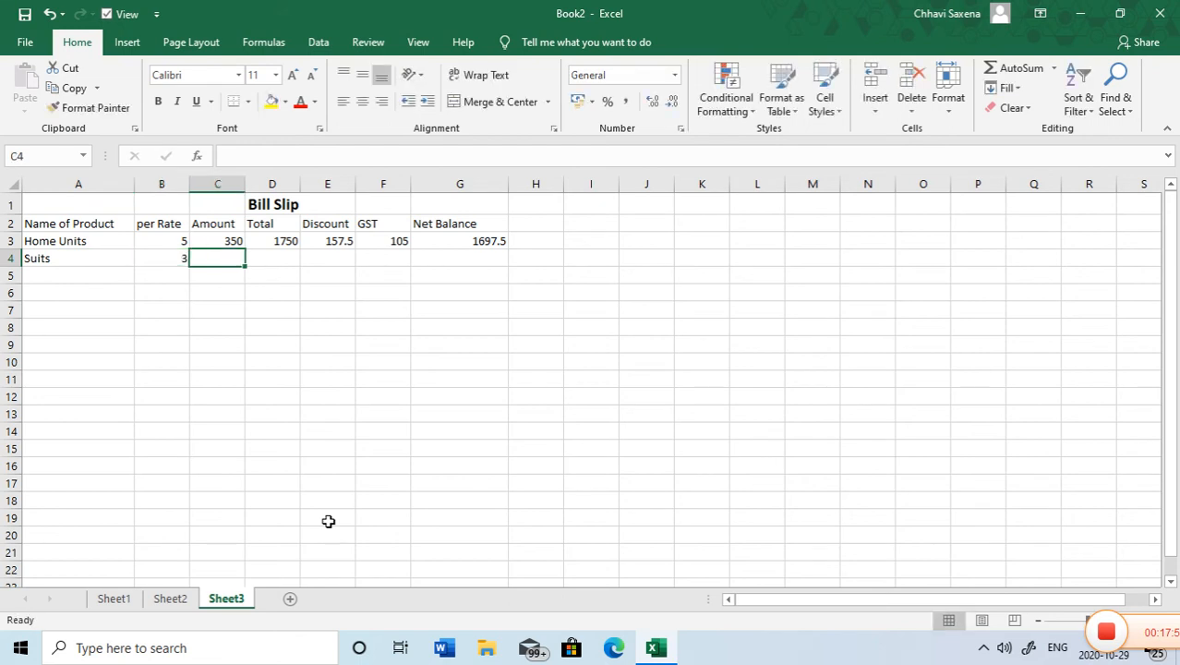
{"action": "type", "text": "750"}
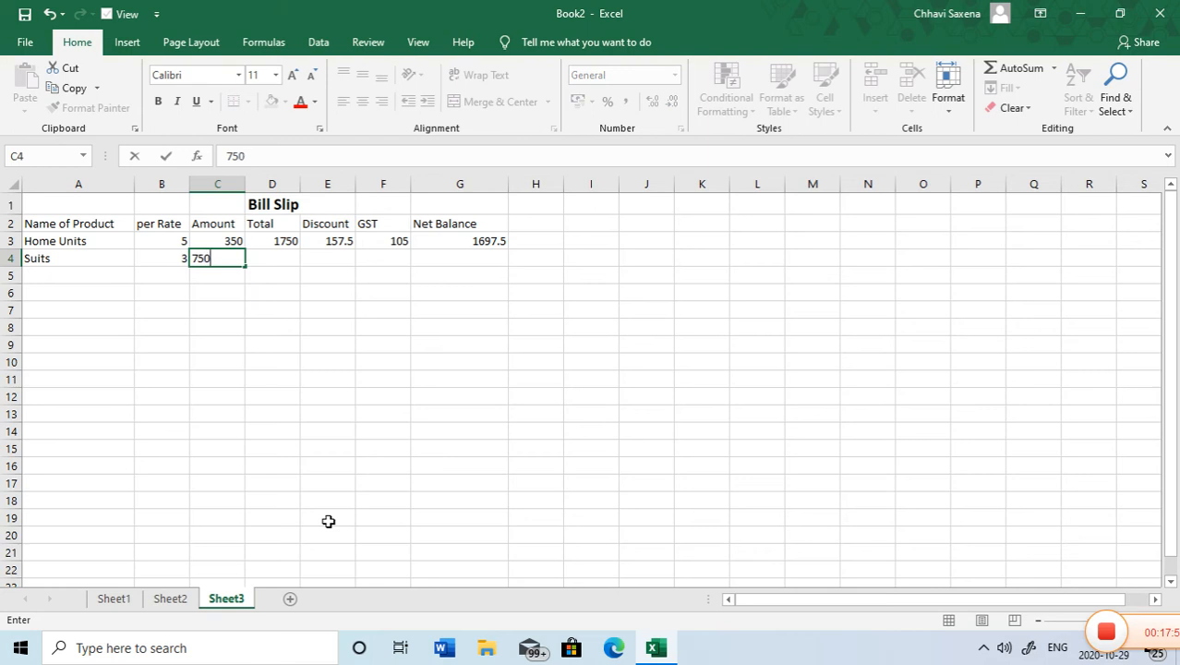
{"action": "key", "text": "Tab"}
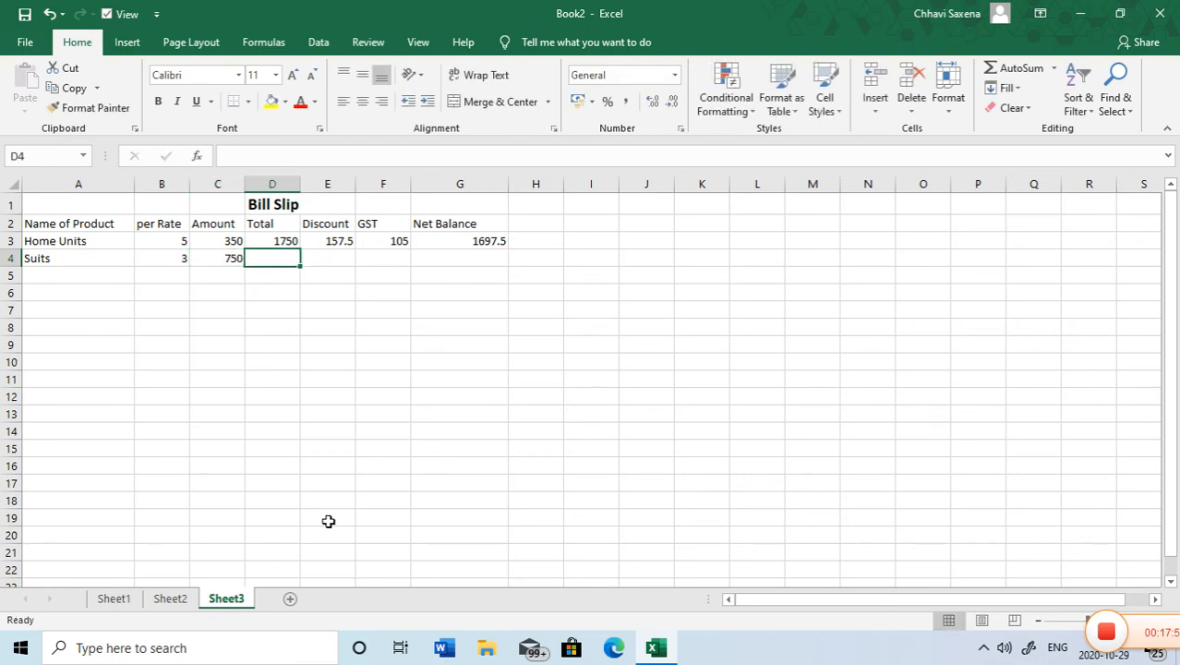
Step: Calculate the Suits total in D4 with the formula =B4*C4
{"action": "type", "text": "="}
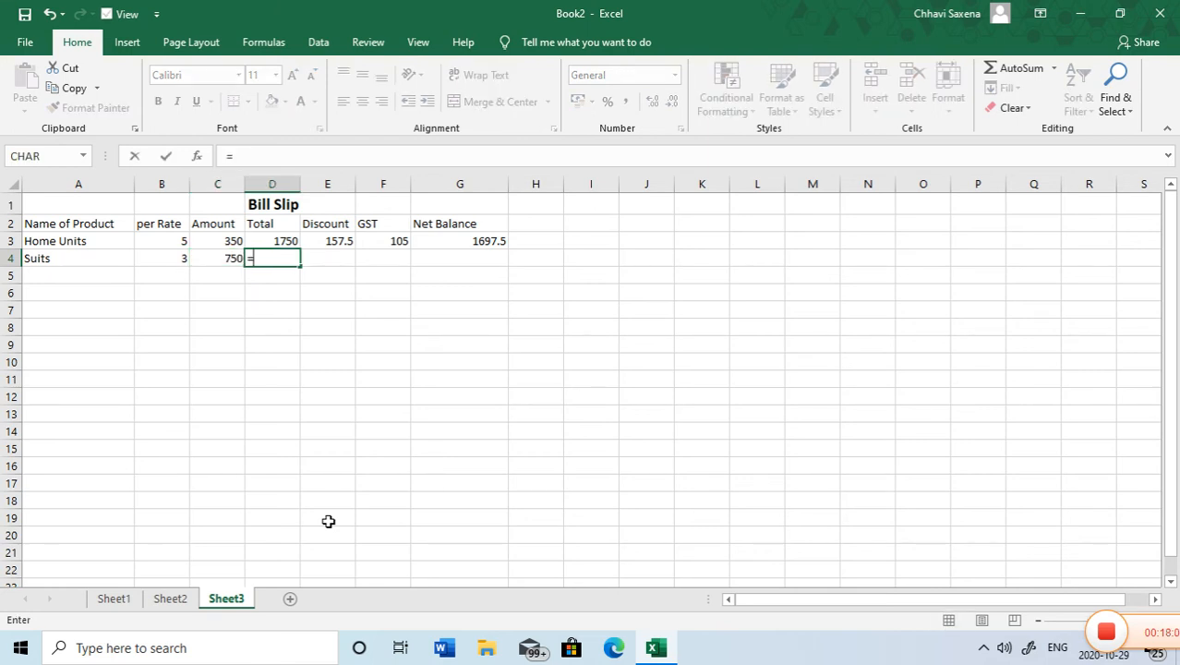
{"action": "type", "text": "b4"}
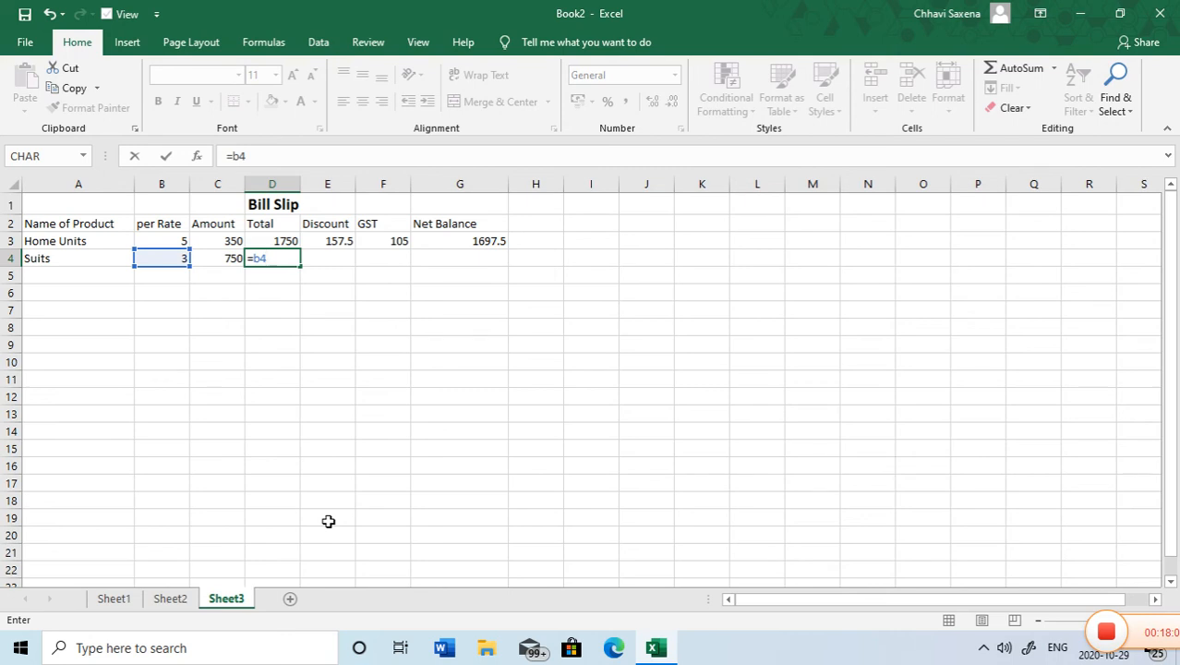
{"action": "type", "text": "*c"}
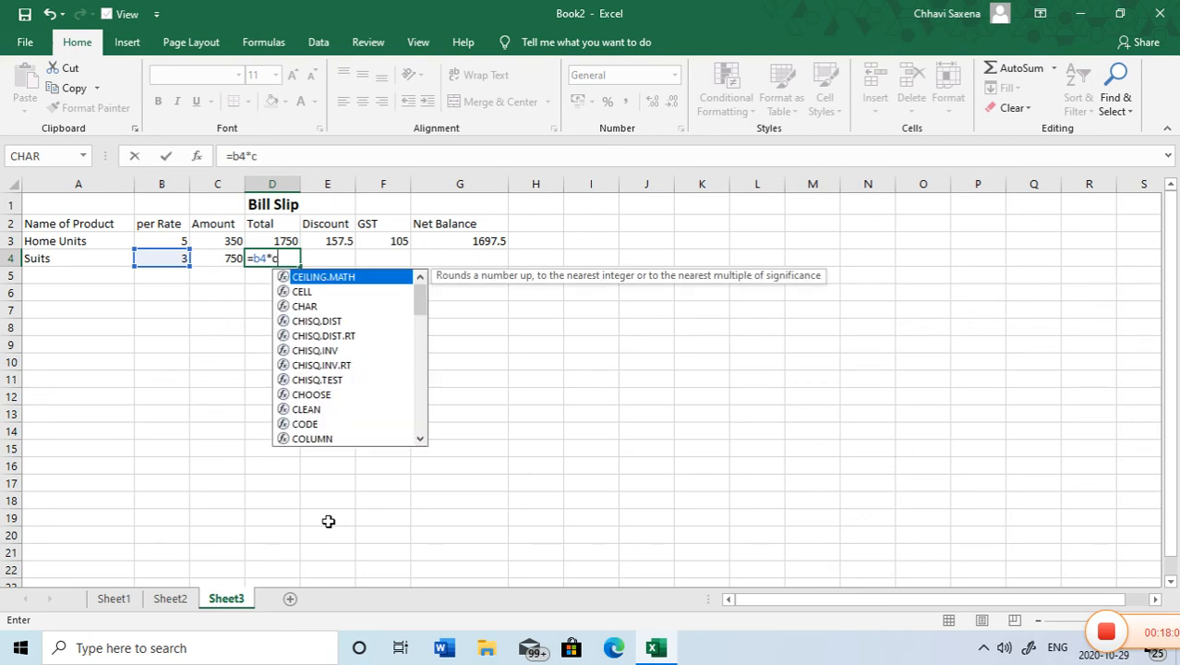
{"action": "type", "text": "3"}
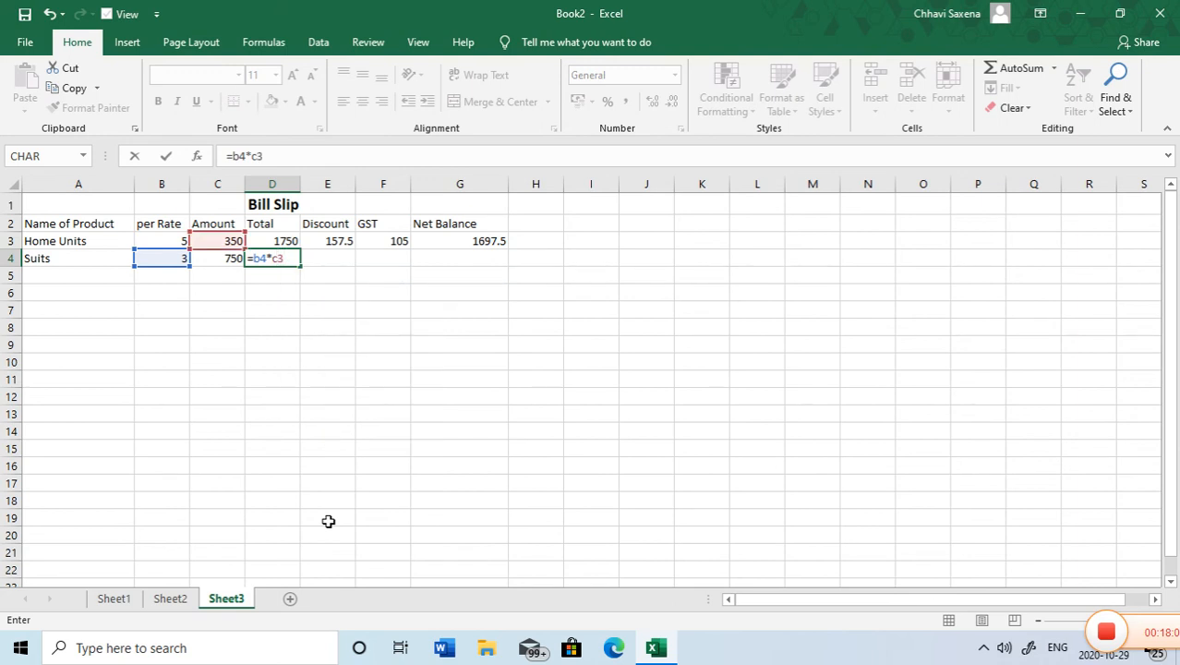
{"action": "key", "text": "BackSpace"}
{"action": "type", "text": "4"}
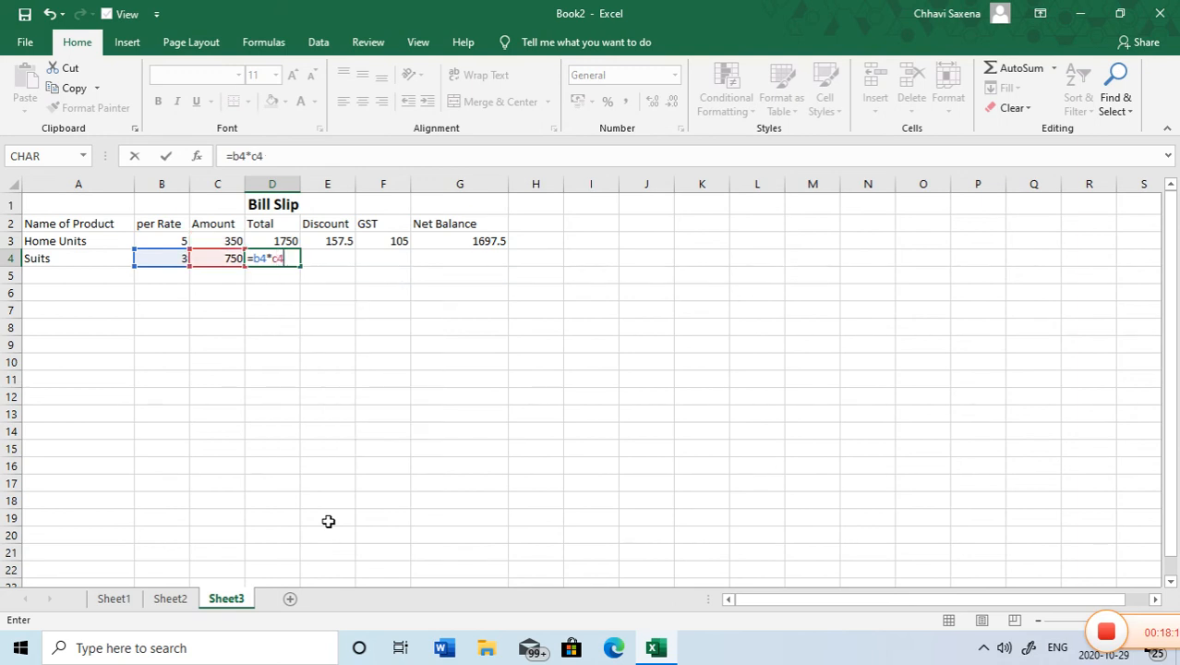
{"action": "key", "text": "Return"}
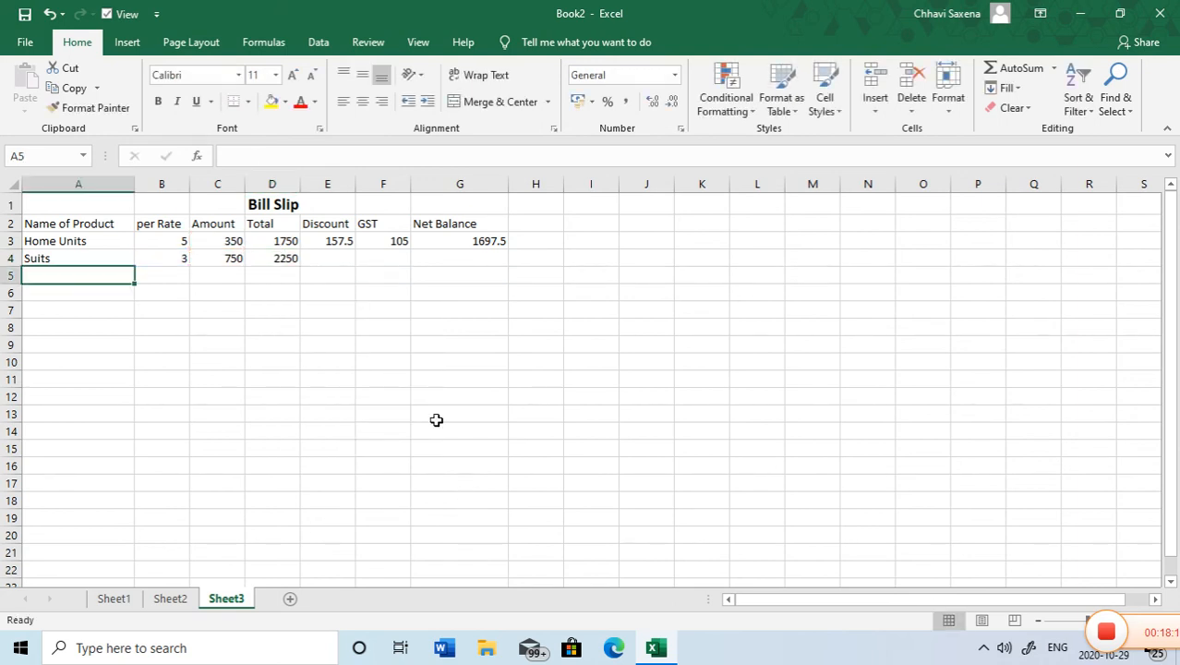
Step: Calculate the Suits discount in E4 with the formula =D4*15%
{"action": "left_click", "coordinate": [328, 256]}
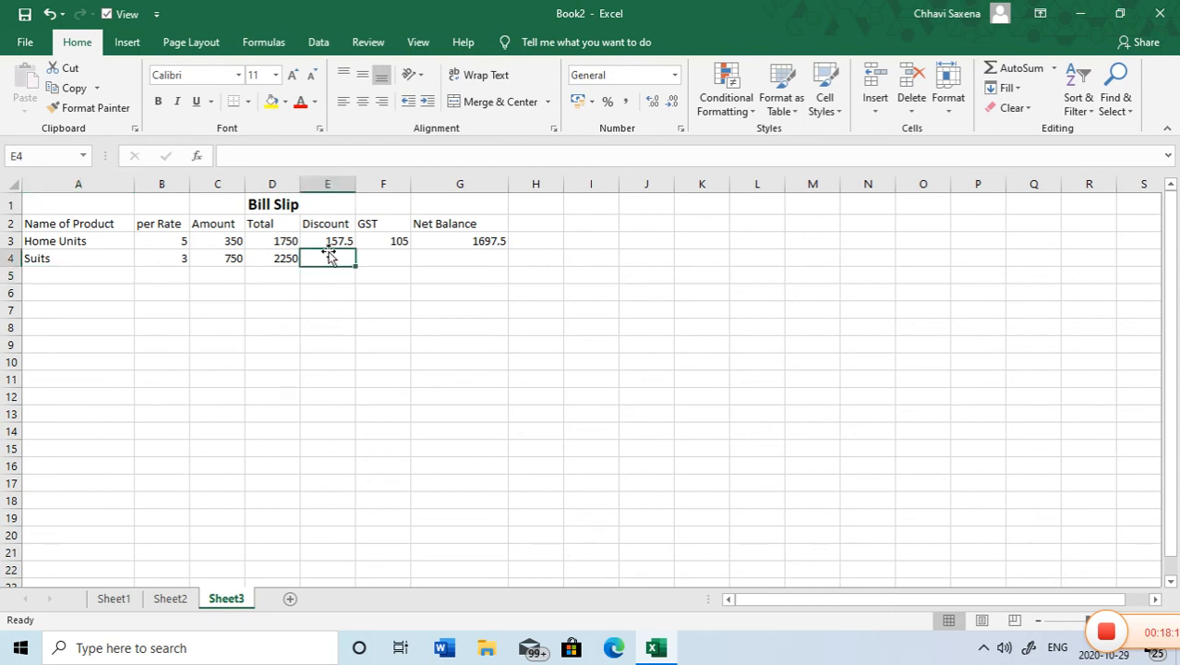
{"action": "type", "text": "="}
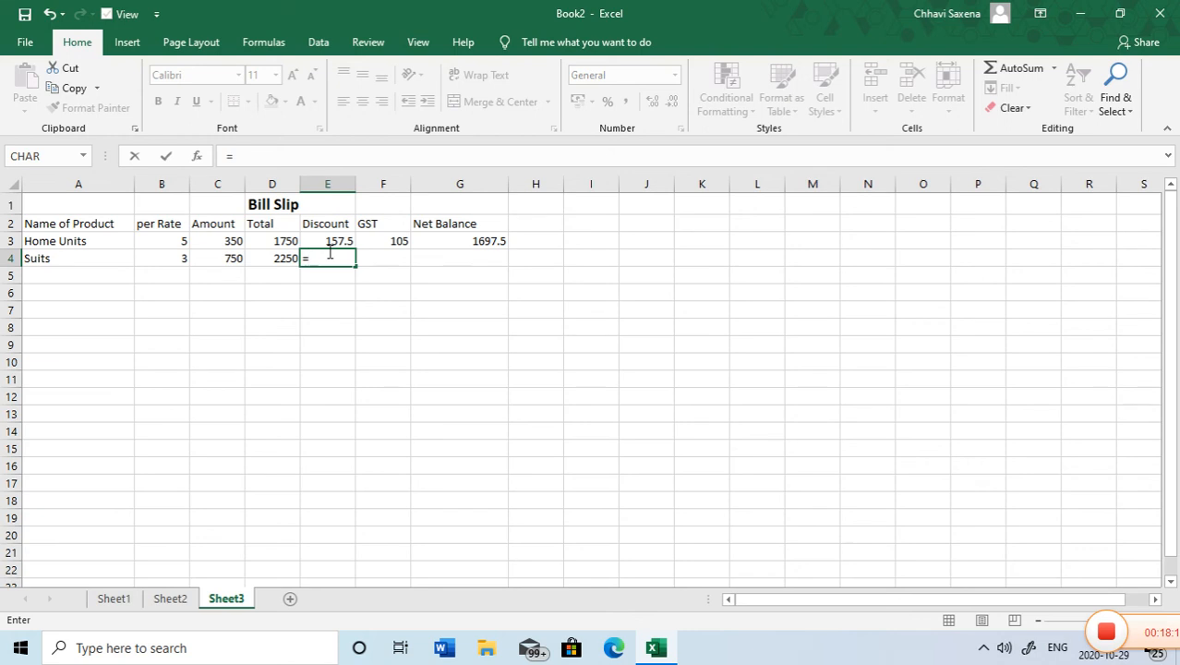
{"action": "type", "text": "d4*1"}
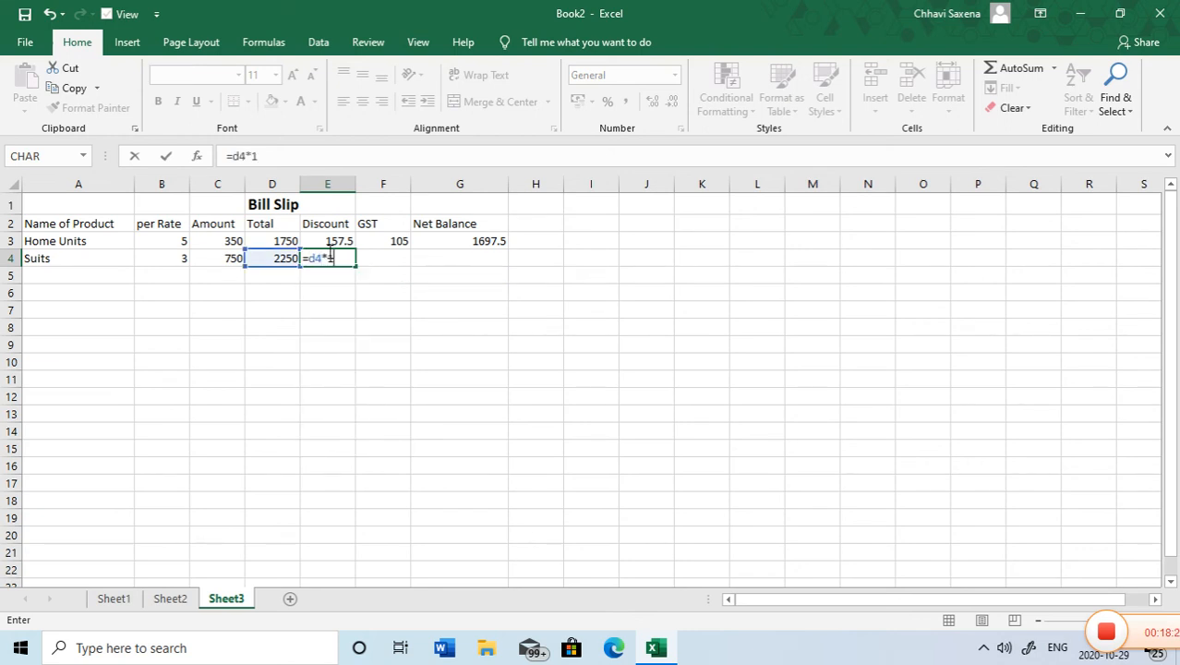
{"action": "type", "text": "5%"}
{"action": "key", "text": "Return"}
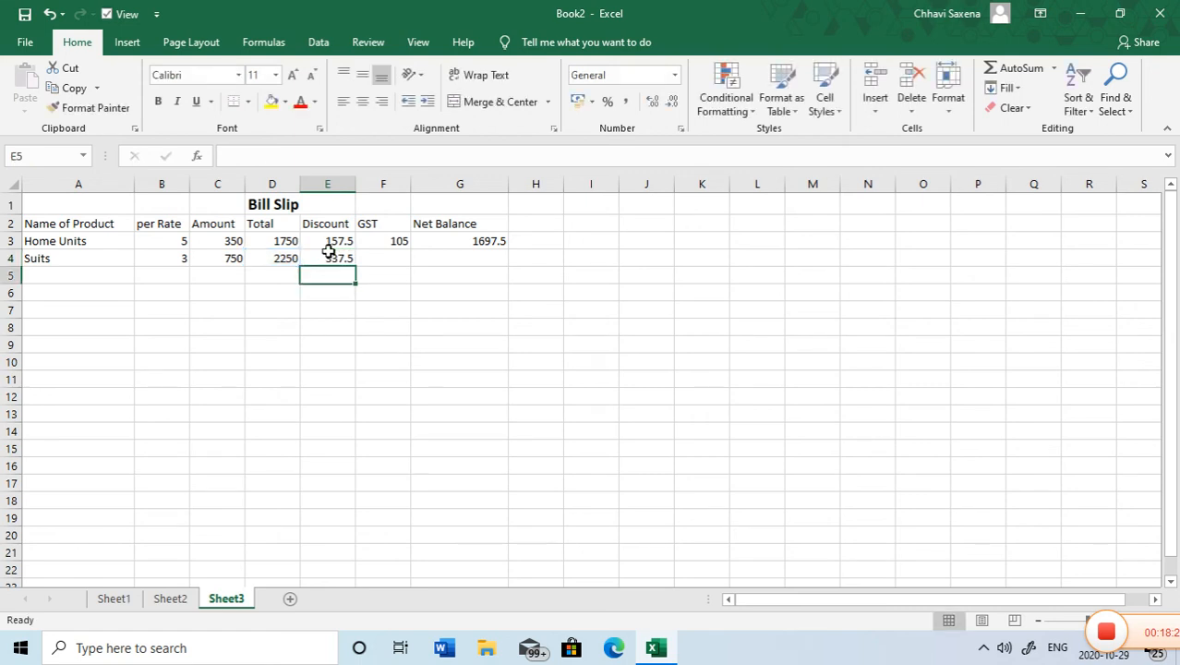
Step: Calculate the Suits GST in F4 with the formula =D4*12%
{"action": "left_click", "coordinate": [385, 257]}
{"action": "type", "text": "="}
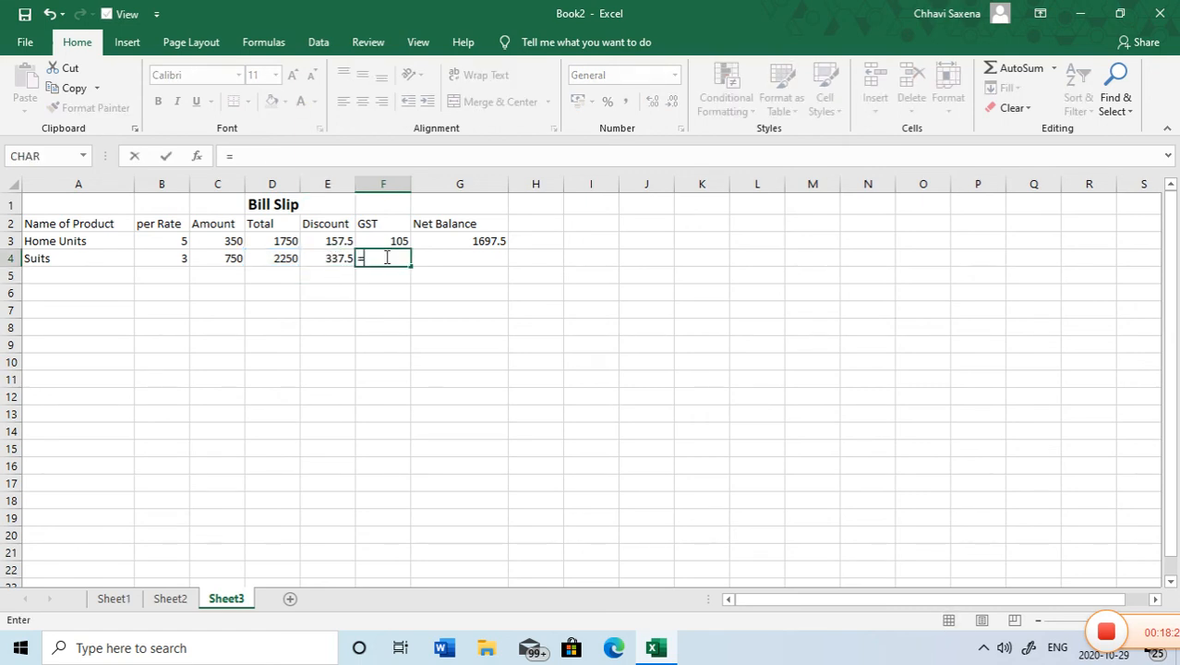
{"action": "type", "text": "d"}
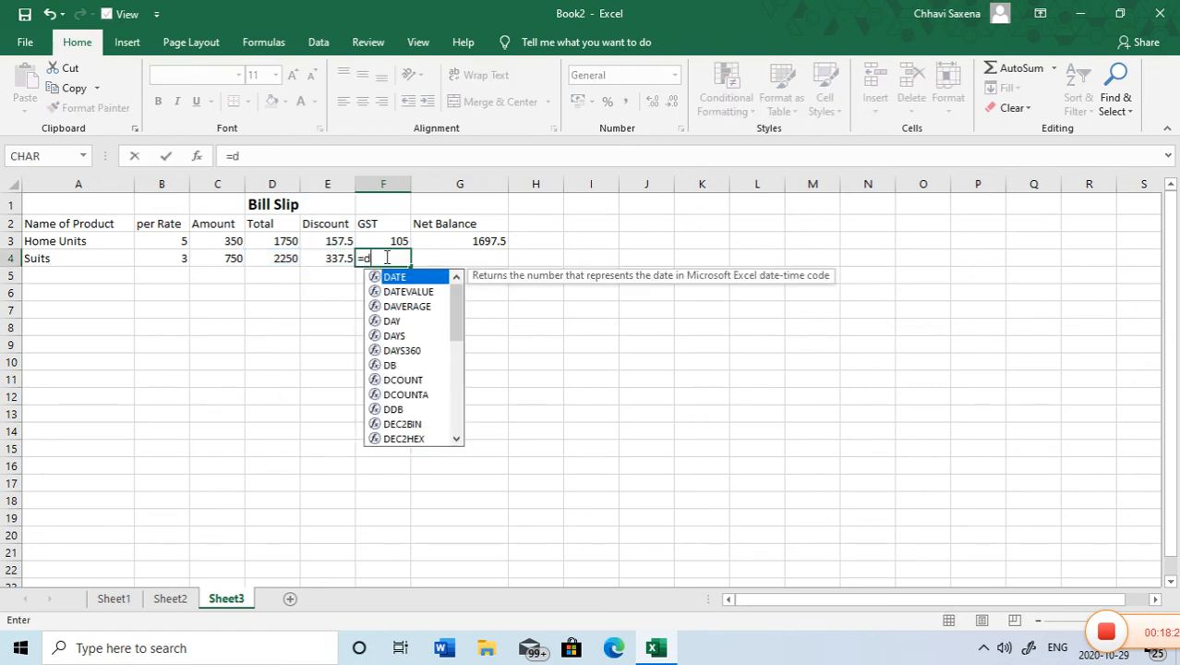
{"action": "type", "text": "4*"}
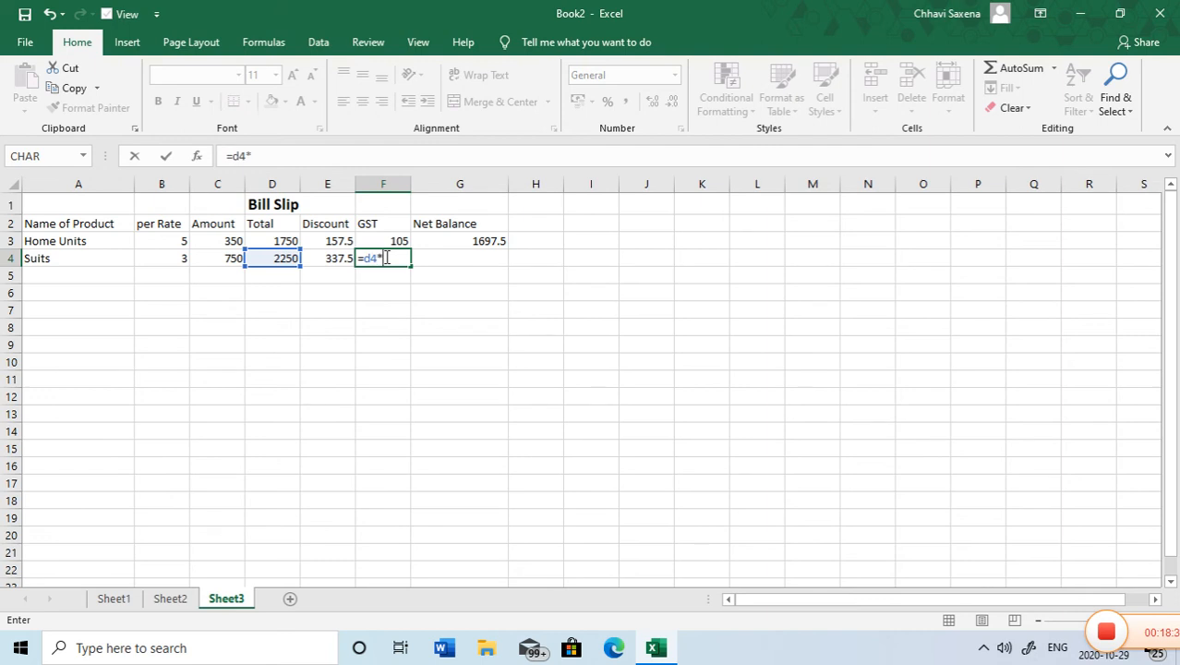
{"action": "type", "text": "12"}
{"action": "key", "text": "Return"}
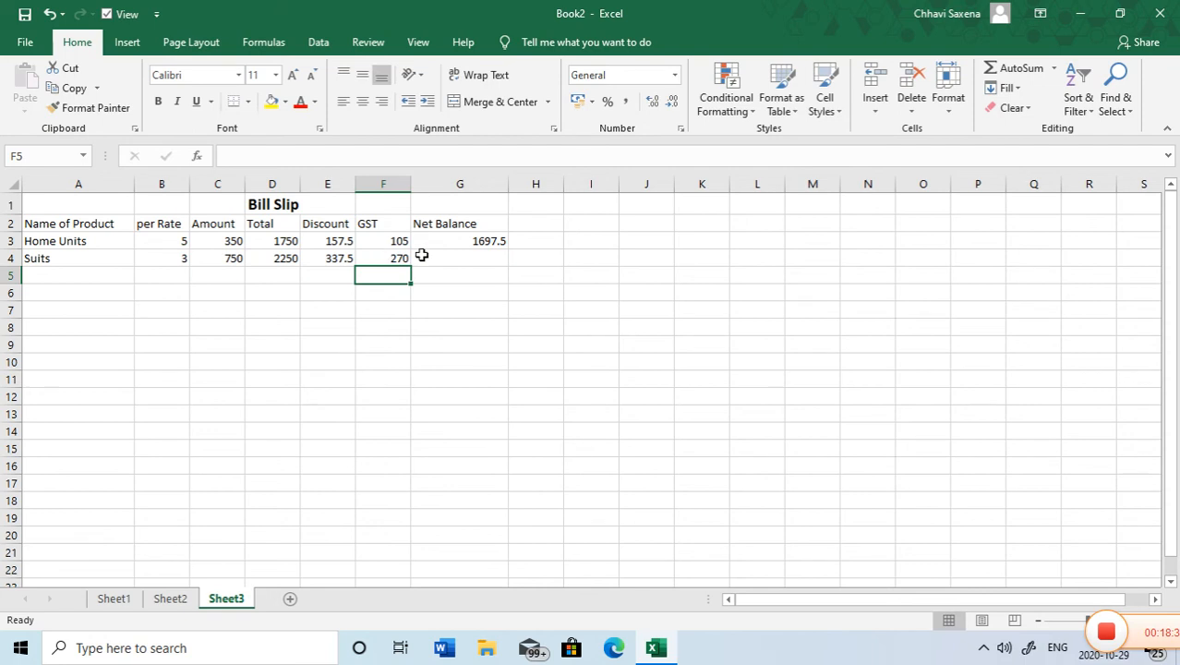
Step: Calculate the Suits net balance in G4 with the formula =D4-E4+F4
{"action": "left_click", "coordinate": [424, 252]}
{"action": "type", "text": "="}
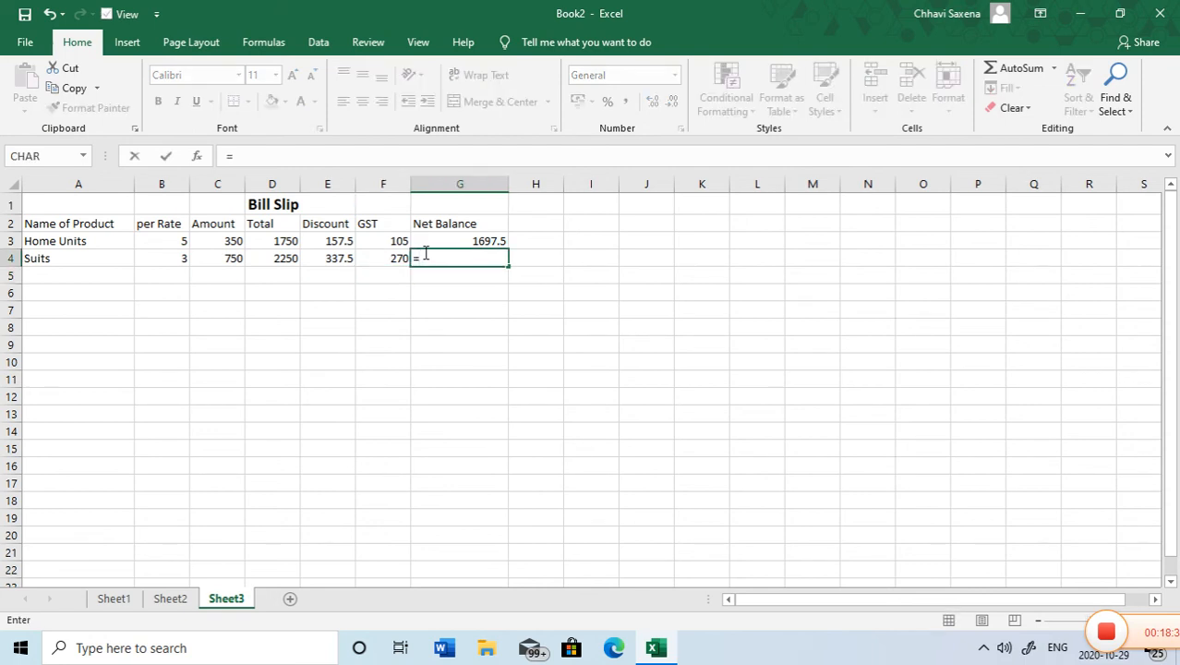
{"action": "type", "text": "d"}
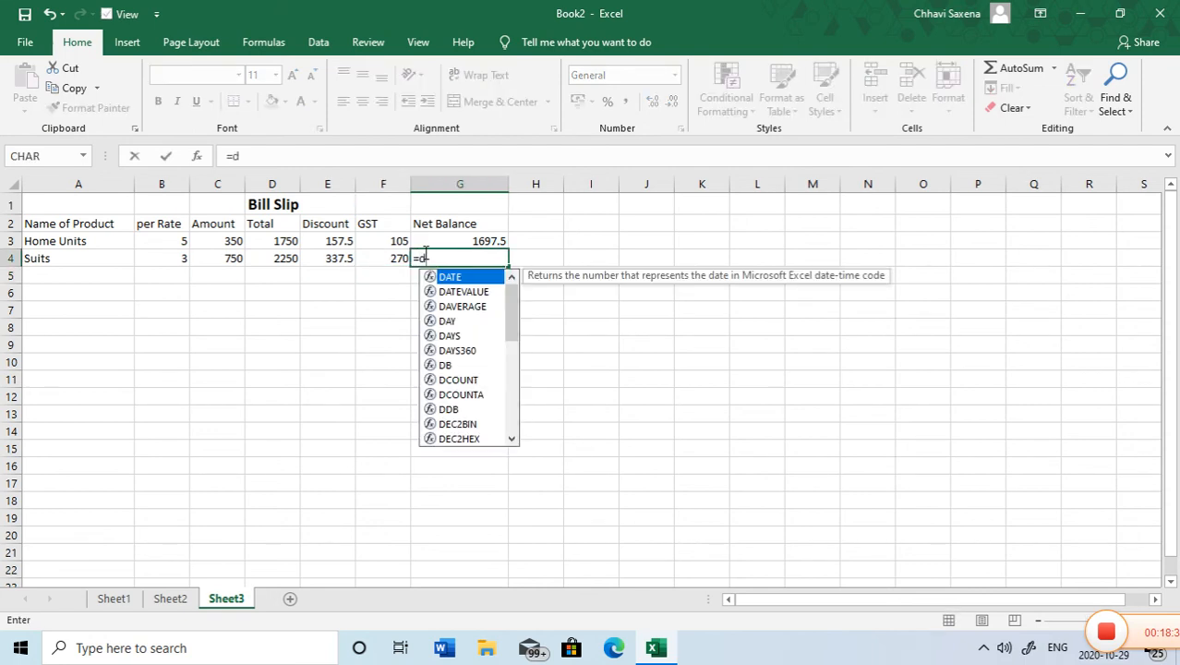
{"action": "type", "text": "4-"}
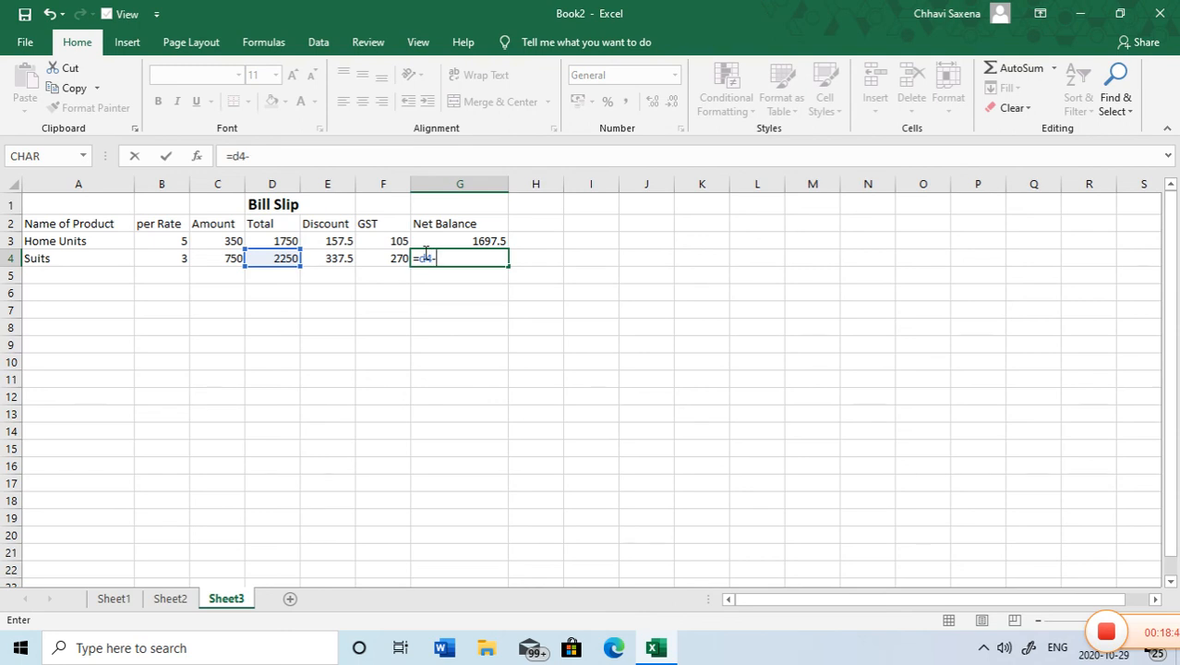
{"action": "type", "text": "e4+"}
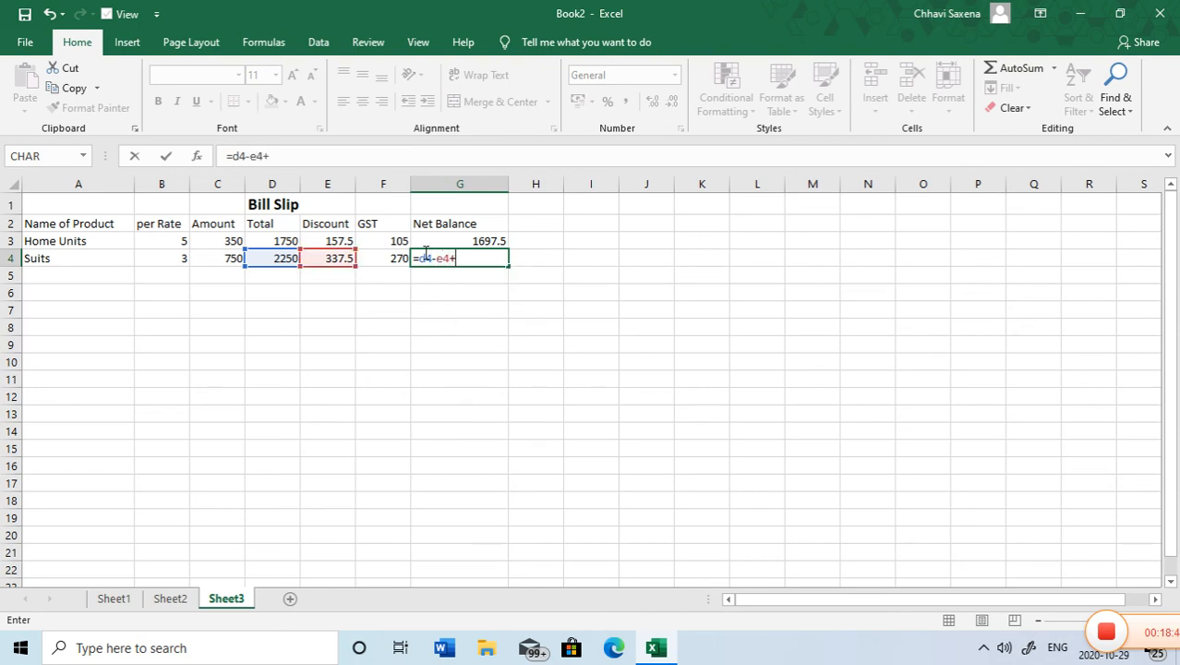
{"action": "type", "text": "f4"}
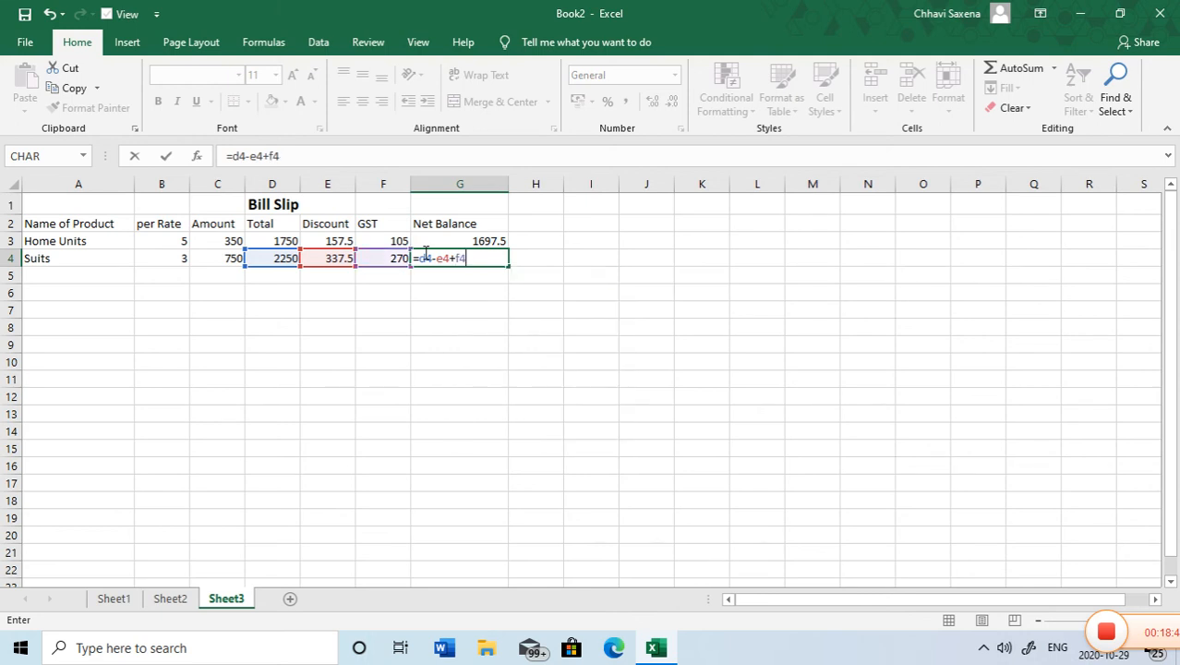
{"action": "key", "text": "Return"}
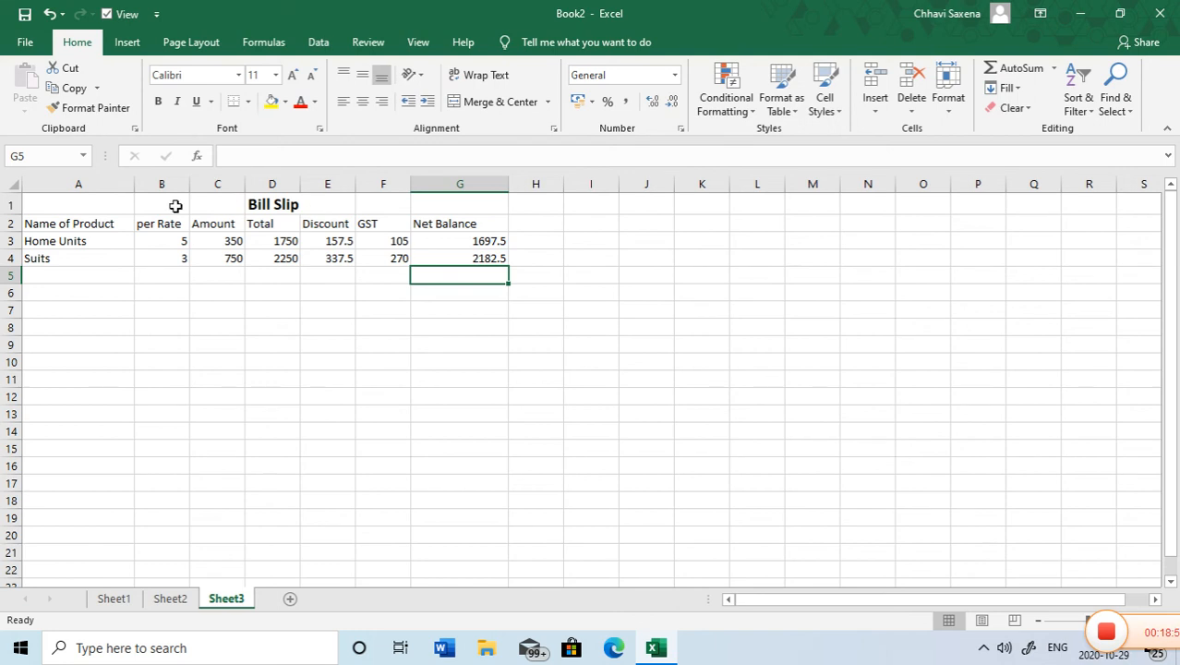
{"action": "left_click", "coordinate": [94, 274]}
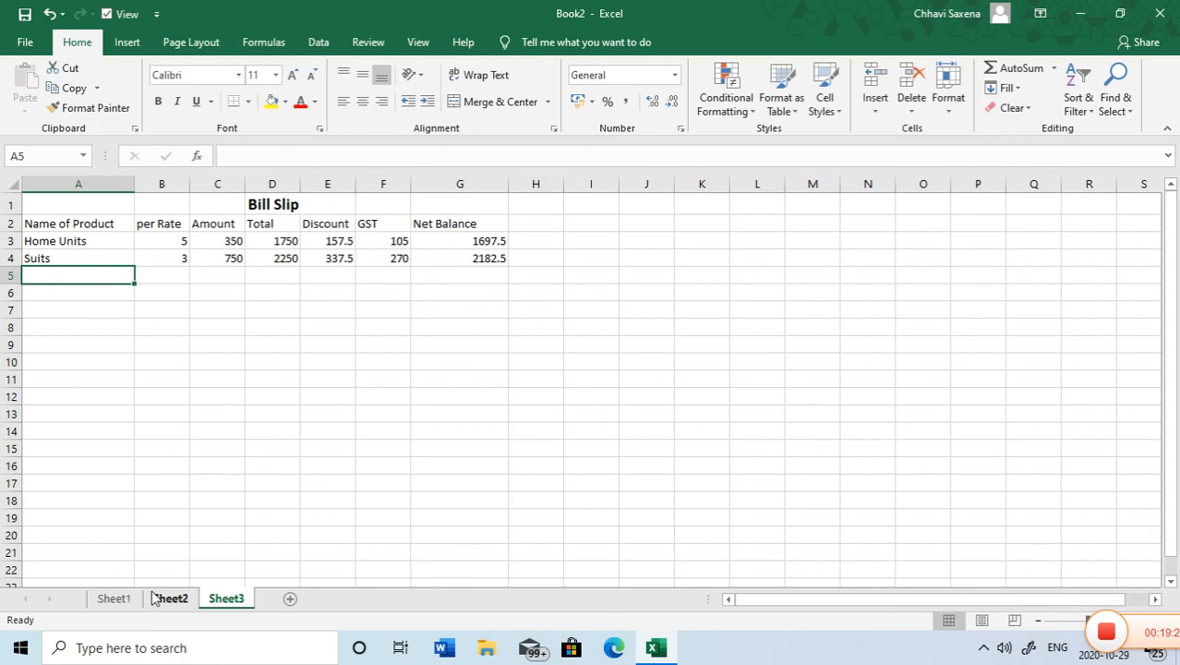
Step: Switch to the MarkSheet on Sheet1 and examine the division, total and percentage formulas in row 3
{"action": "left_click", "coordinate": [157, 600]}
{"action": "left_click", "coordinate": [115, 599]}
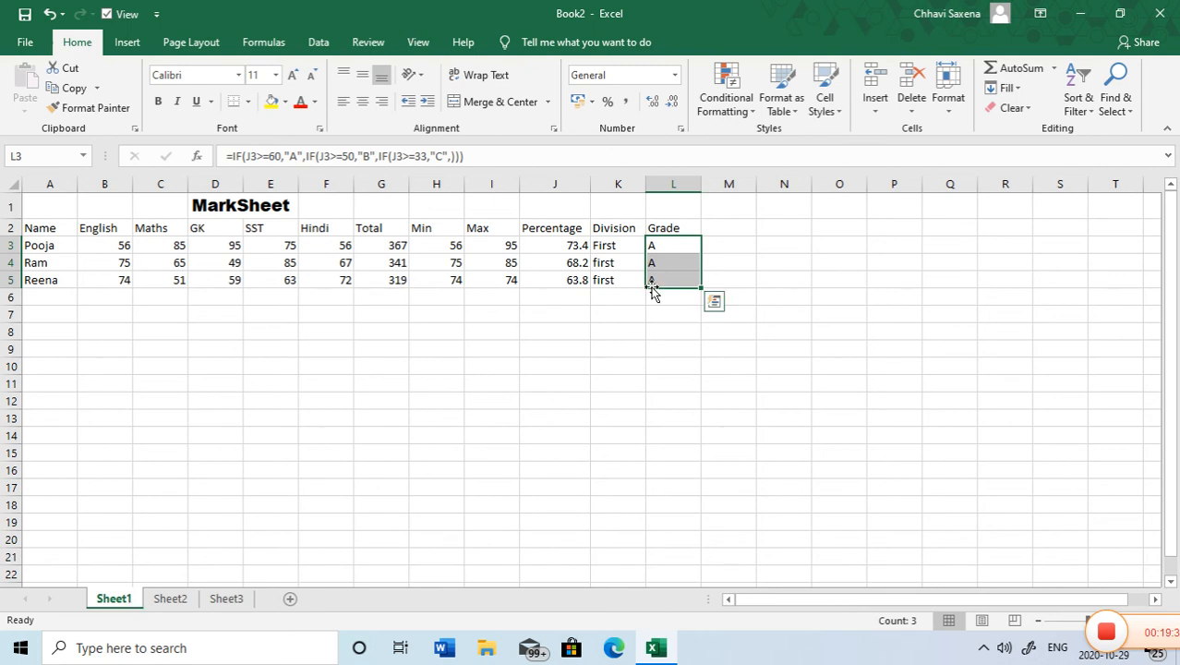
{"action": "left_click", "coordinate": [616, 247]}
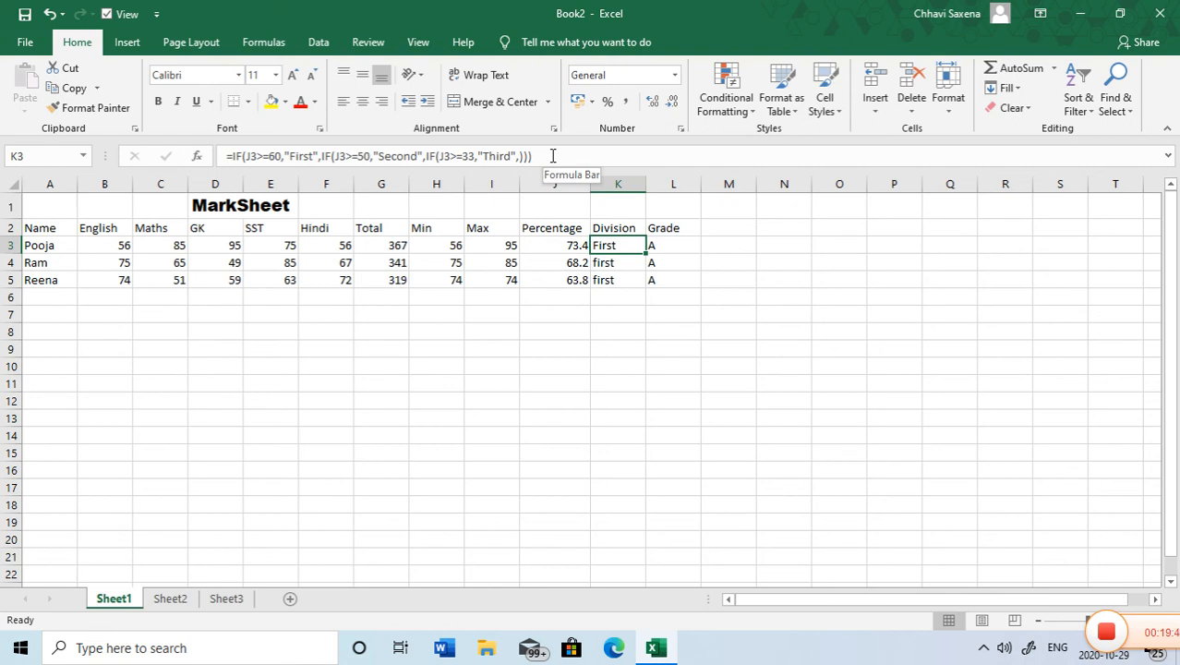
{"action": "left_click", "coordinate": [395, 244]}
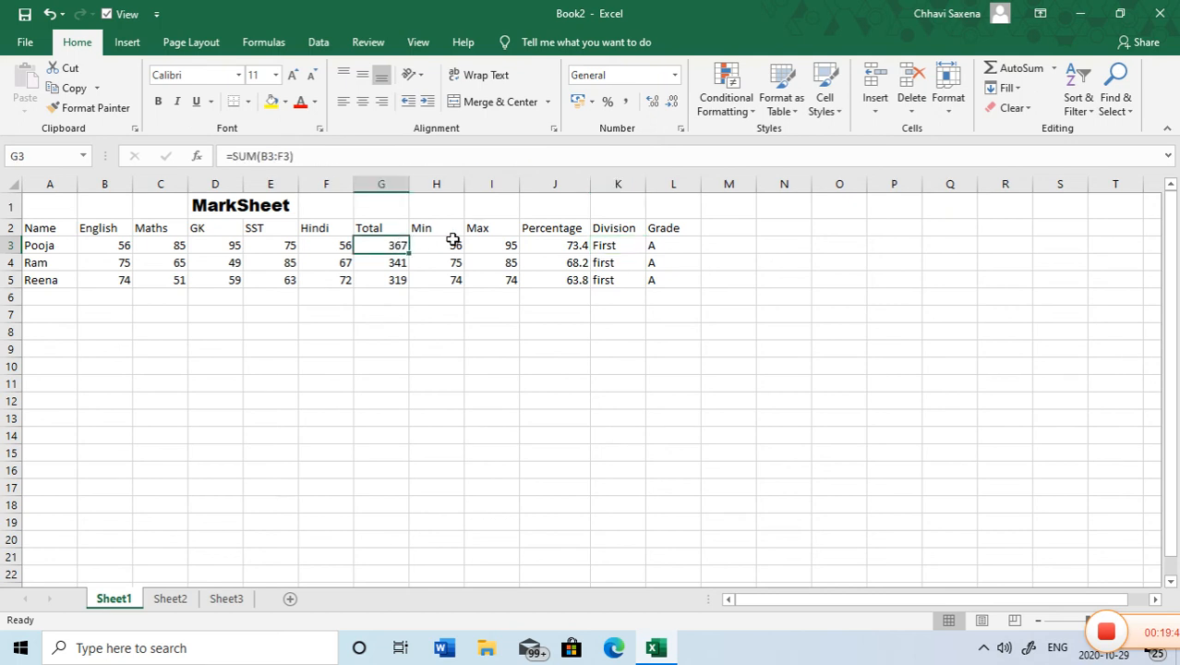
{"action": "left_click", "coordinate": [523, 244]}
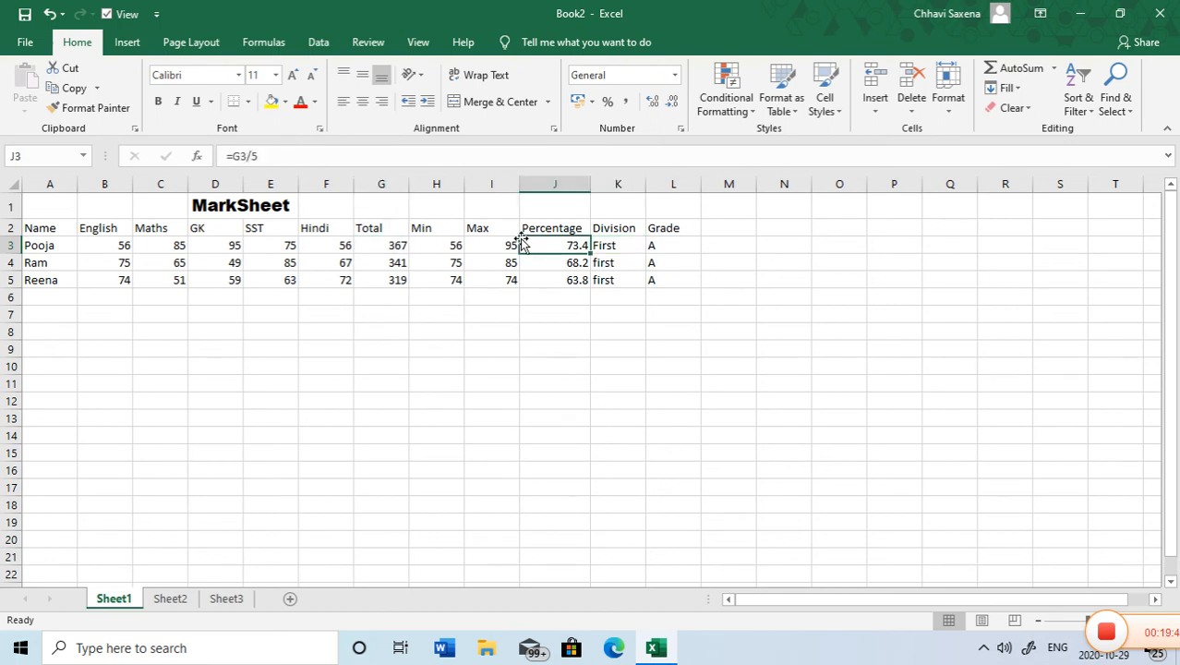
{"action": "left_click", "coordinate": [286, 157]}
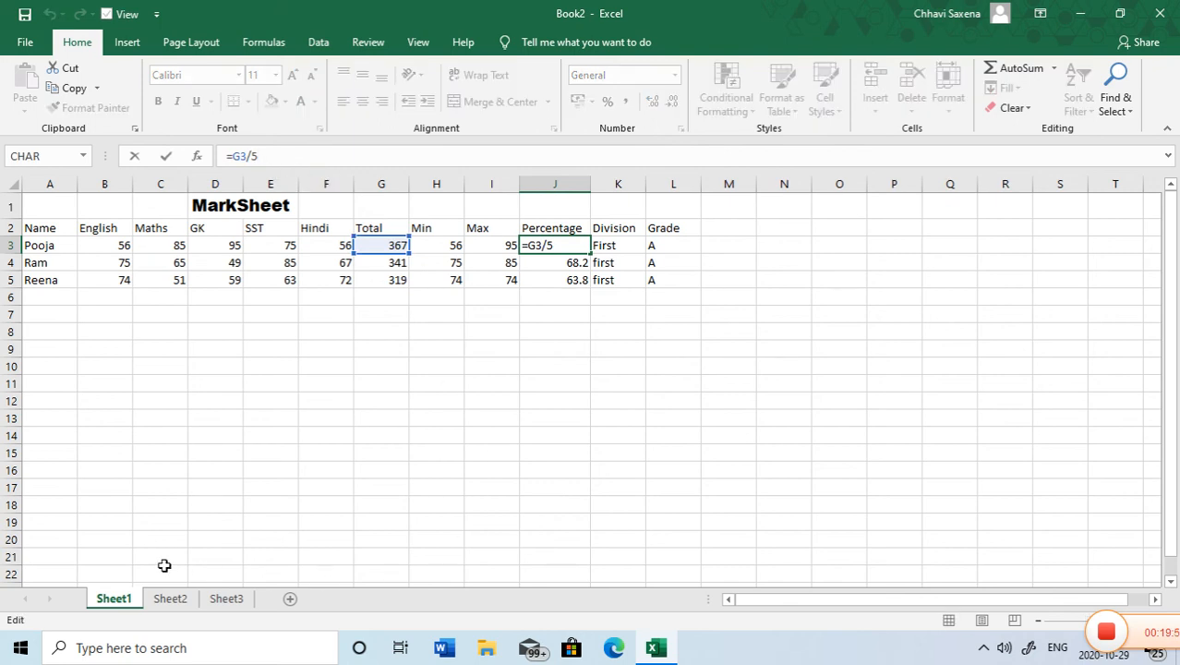
{"action": "left_click", "coordinate": [338, 450]}
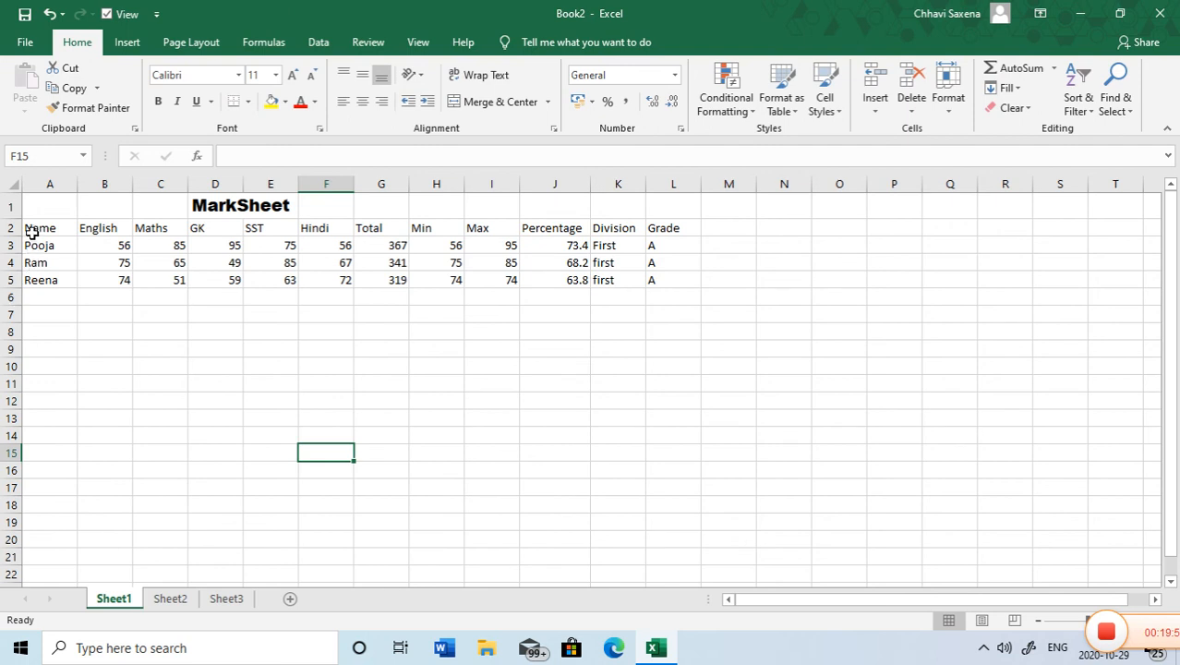
{"action": "left_click_drag", "start_coordinate": [32, 231], "coordinate": [398, 277]}
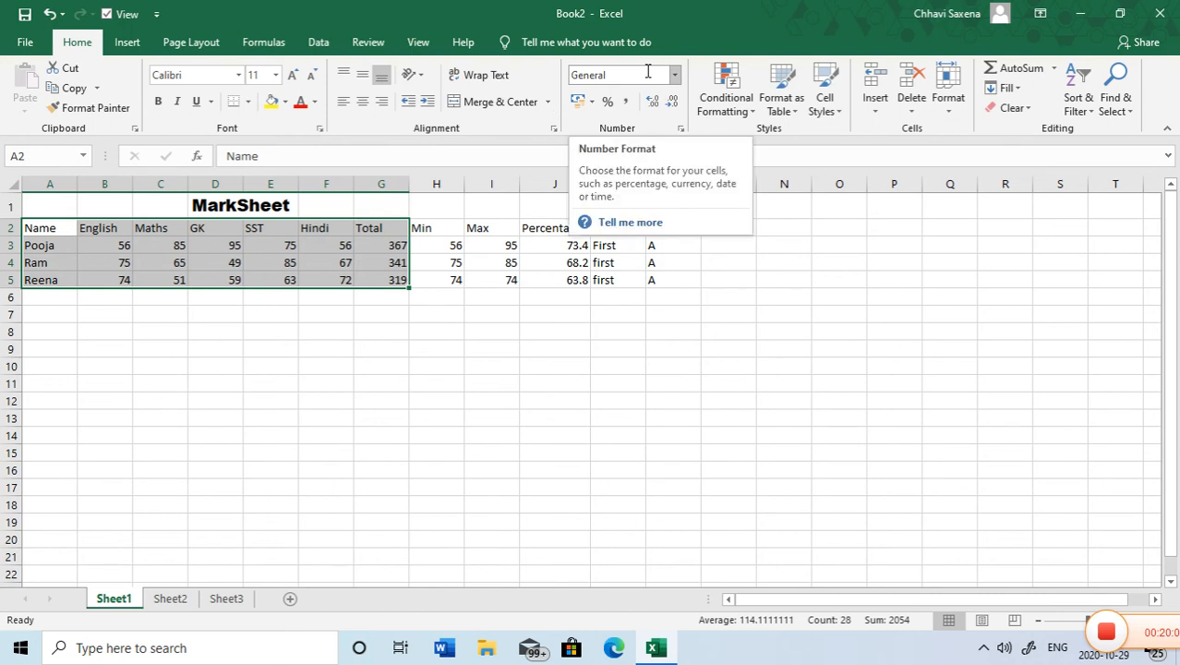
{"action": "left_click", "coordinate": [746, 121]}
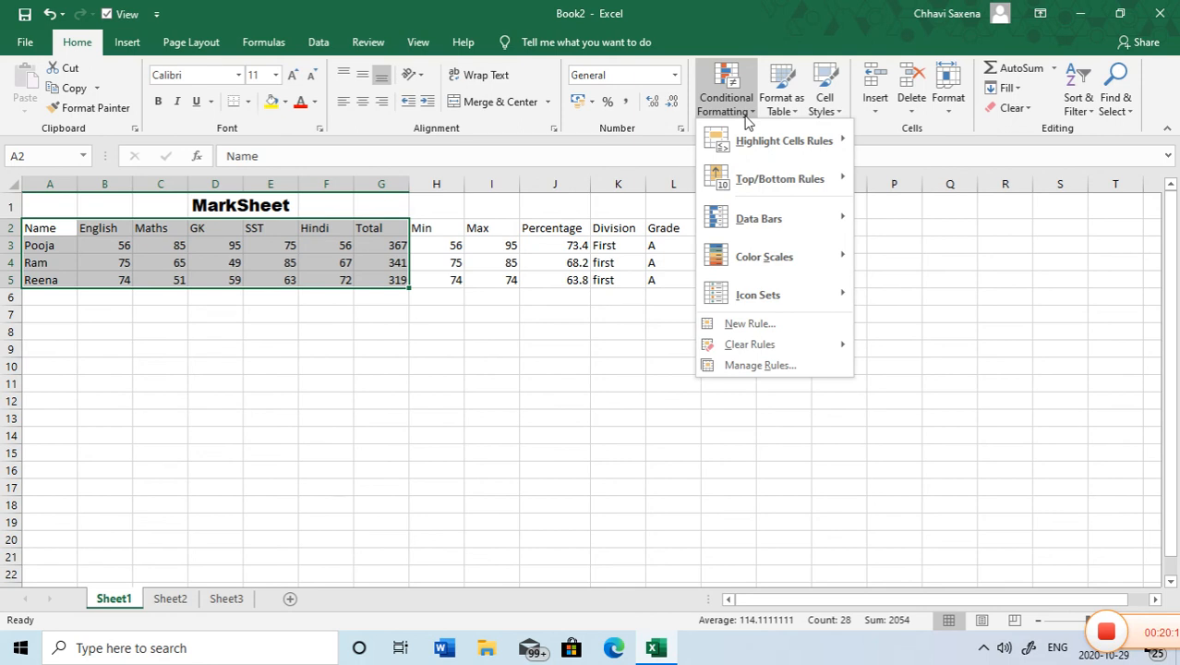
{"action": "mouse_move", "coordinate": [769, 140]}
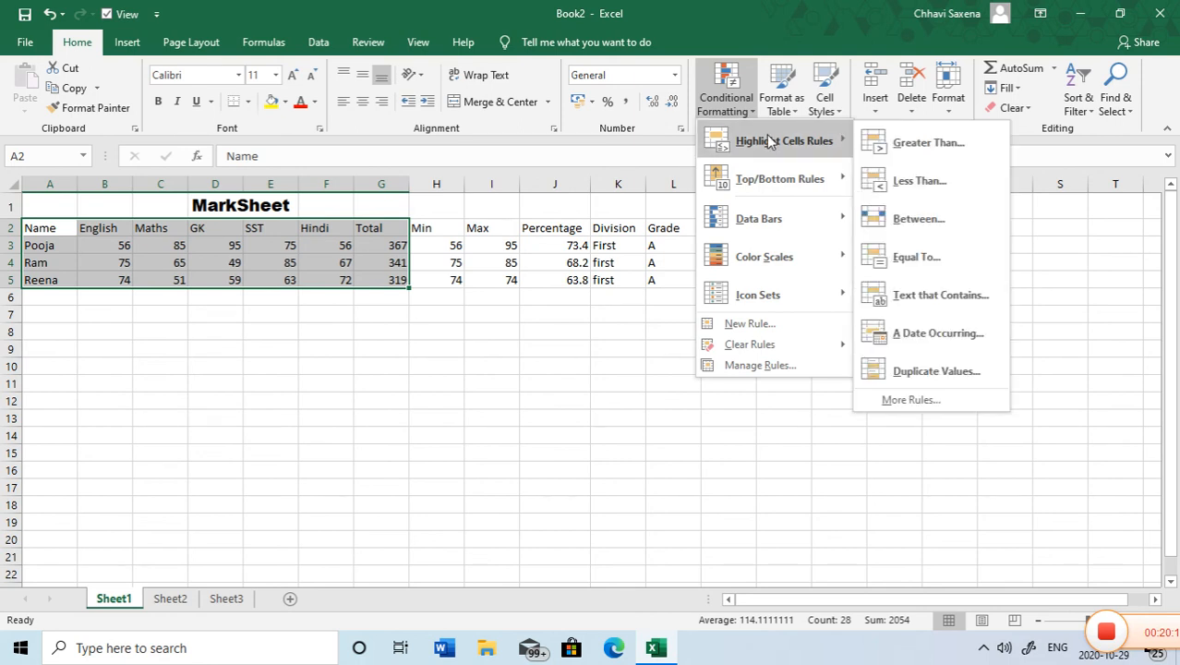
{"action": "left_click", "coordinate": [885, 130]}
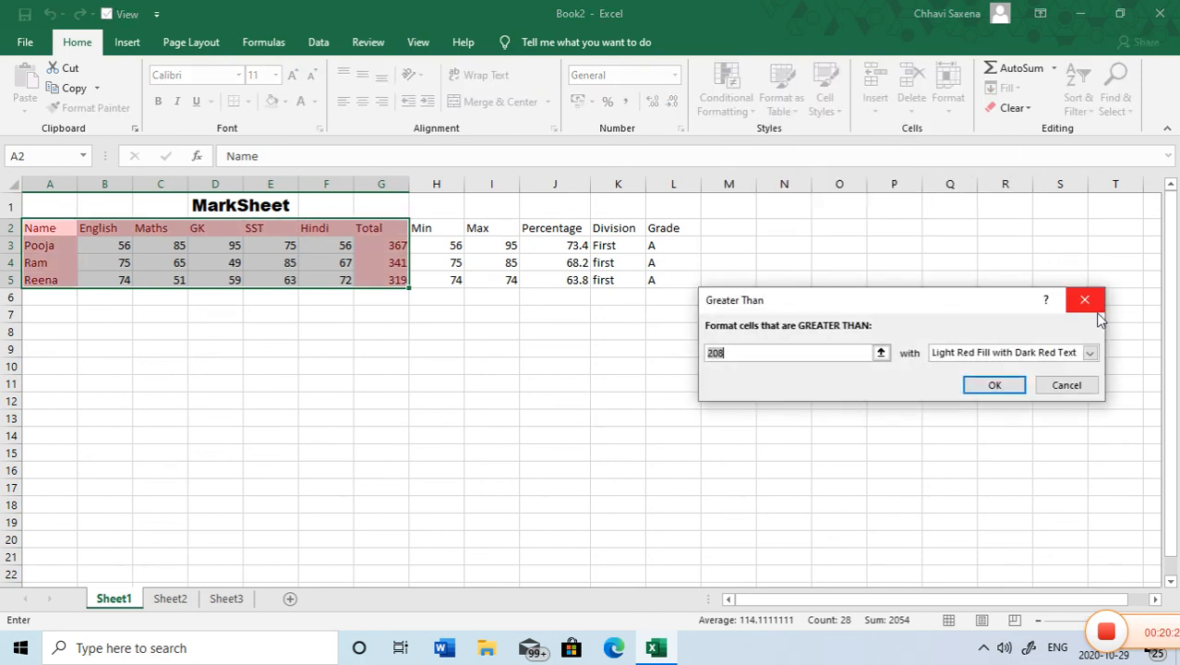
{"action": "left_click", "coordinate": [1085, 300]}
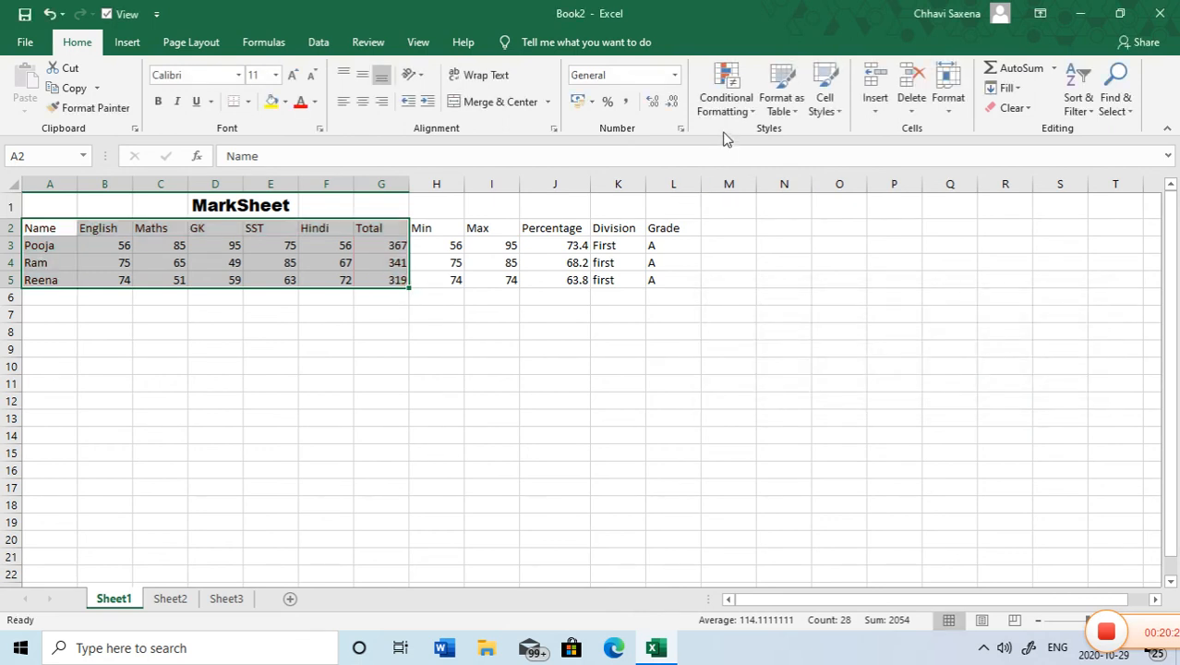
{"action": "left_click", "coordinate": [725, 102]}
{"action": "mouse_move", "coordinate": [755, 138]}
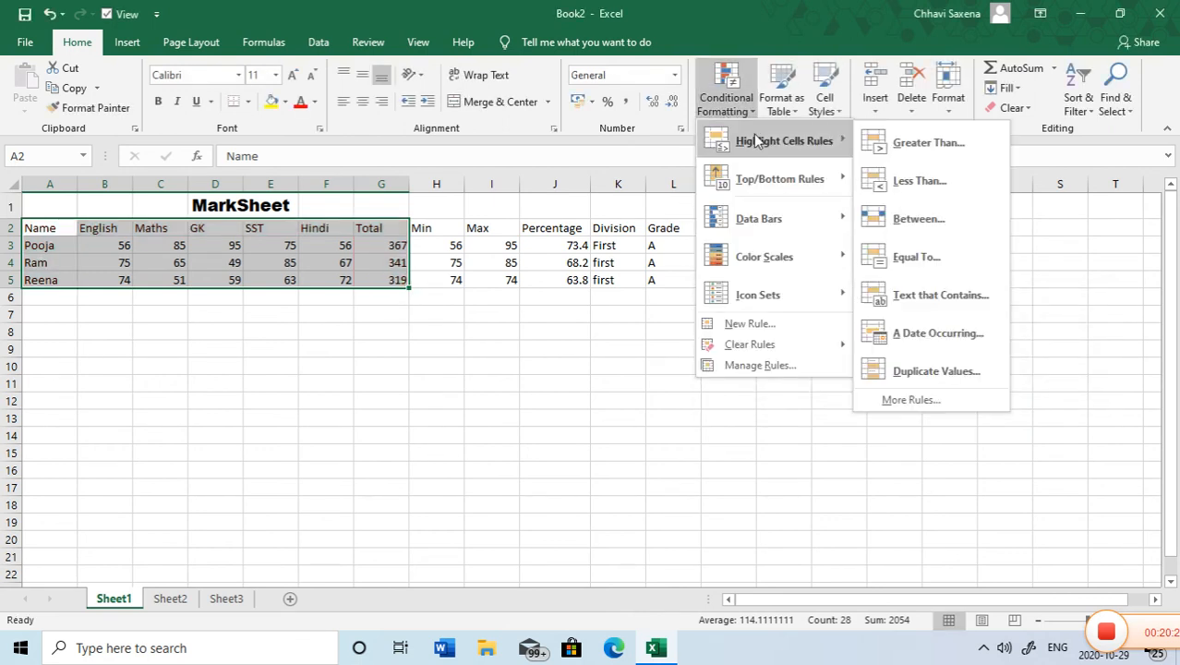
{"action": "left_click", "coordinate": [926, 141]}
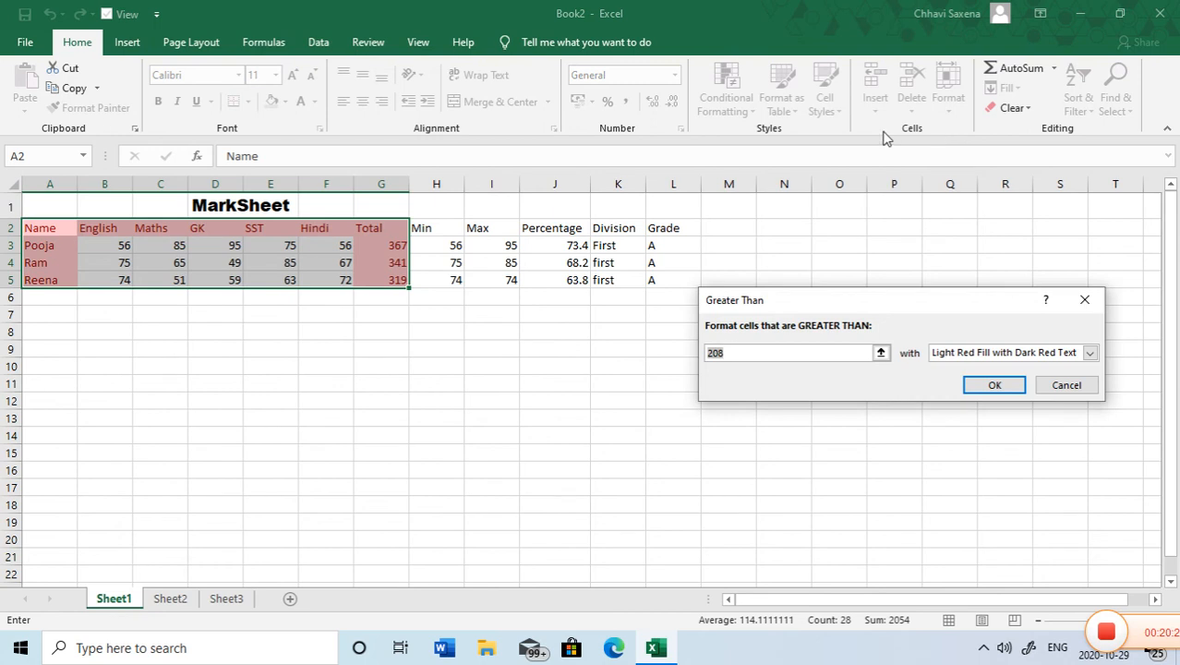
{"action": "left_click", "coordinate": [1056, 388]}
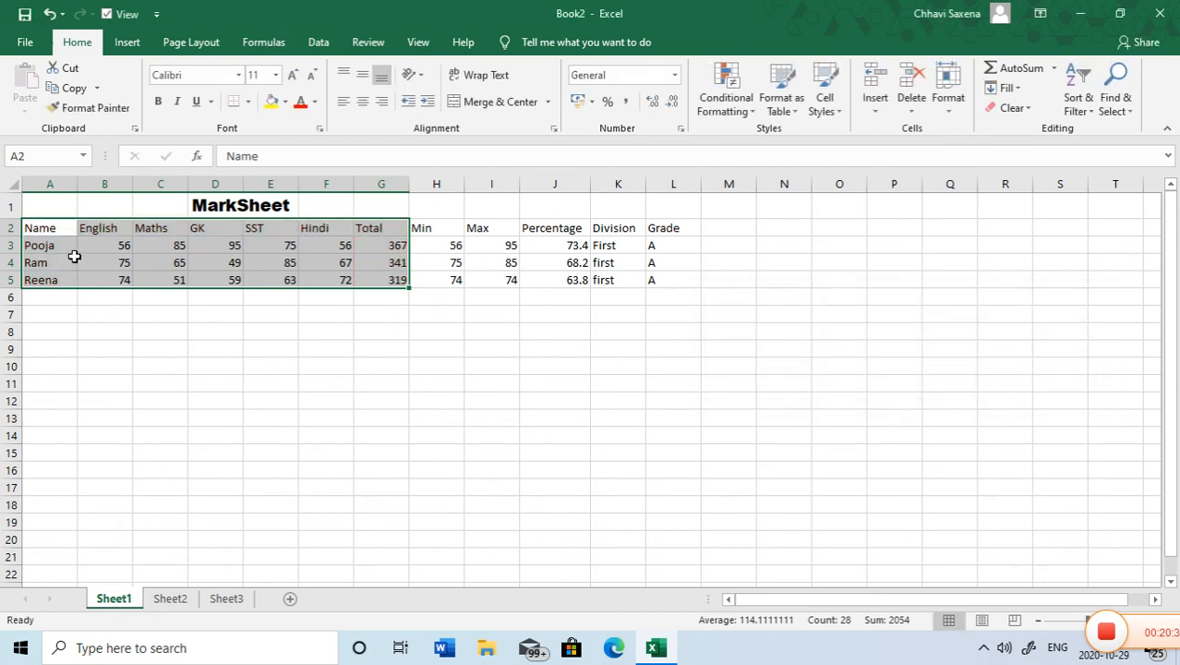
Step: Highlight the subject marks in B3:F5 that are greater than 85 with Light Red Fill with Dark Red Text
{"action": "left_click_drag", "start_coordinate": [98, 245], "coordinate": [344, 279]}
{"action": "left_click", "coordinate": [735, 103]}
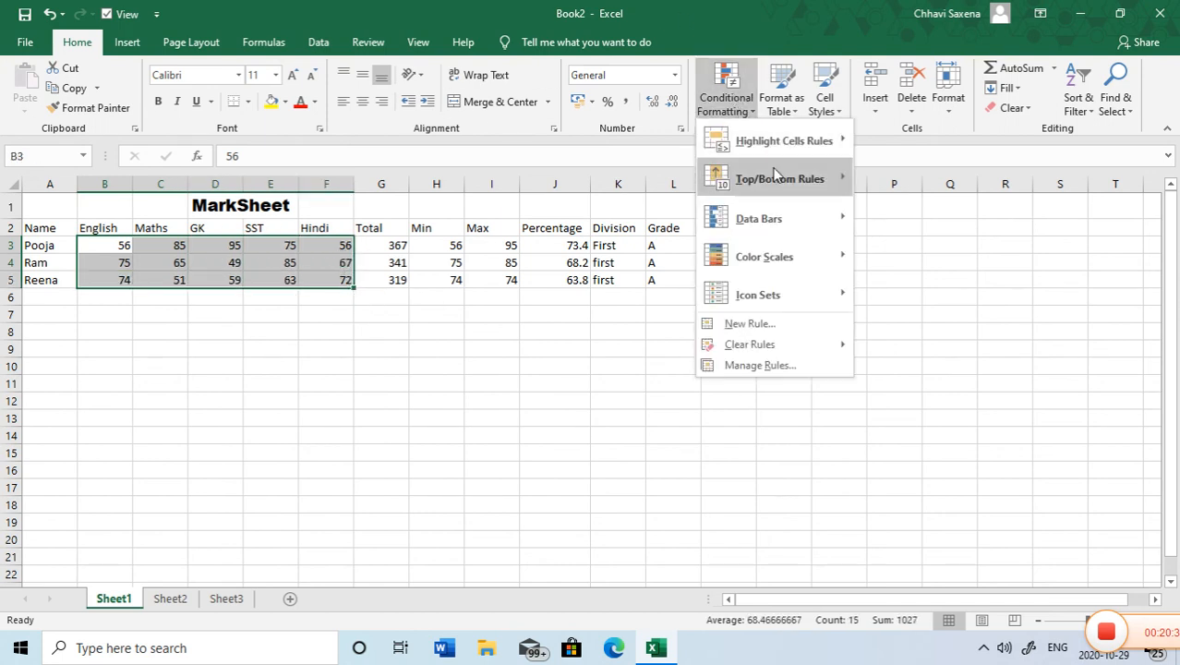
{"action": "mouse_move", "coordinate": [781, 143]}
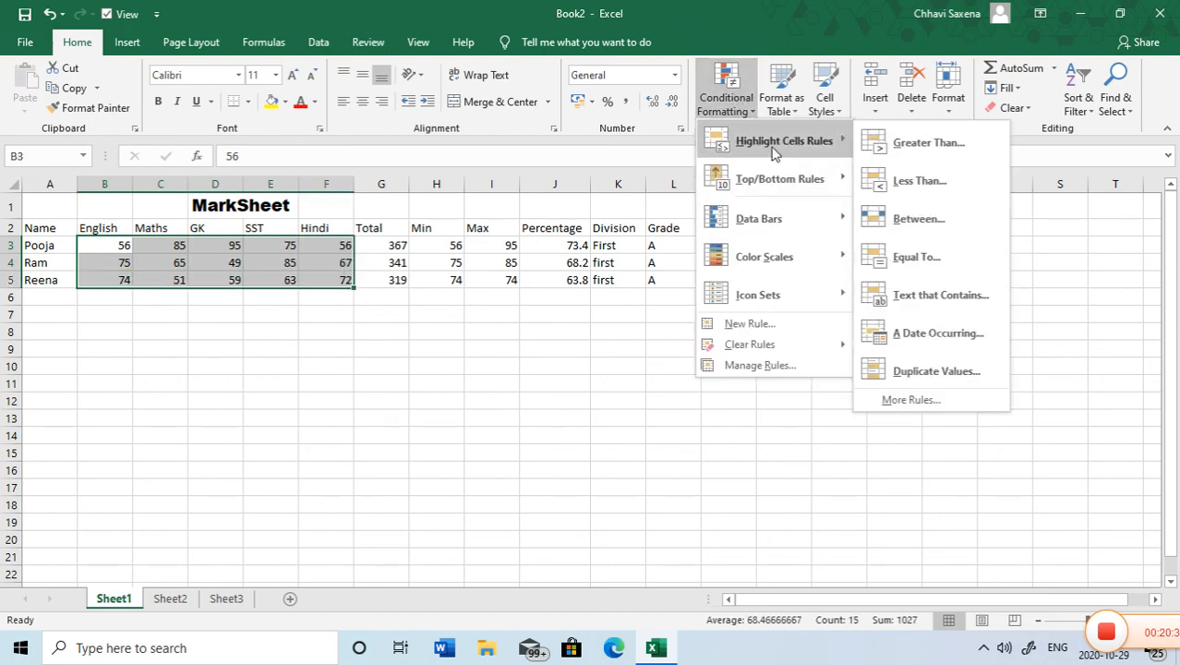
{"action": "left_click", "coordinate": [914, 143]}
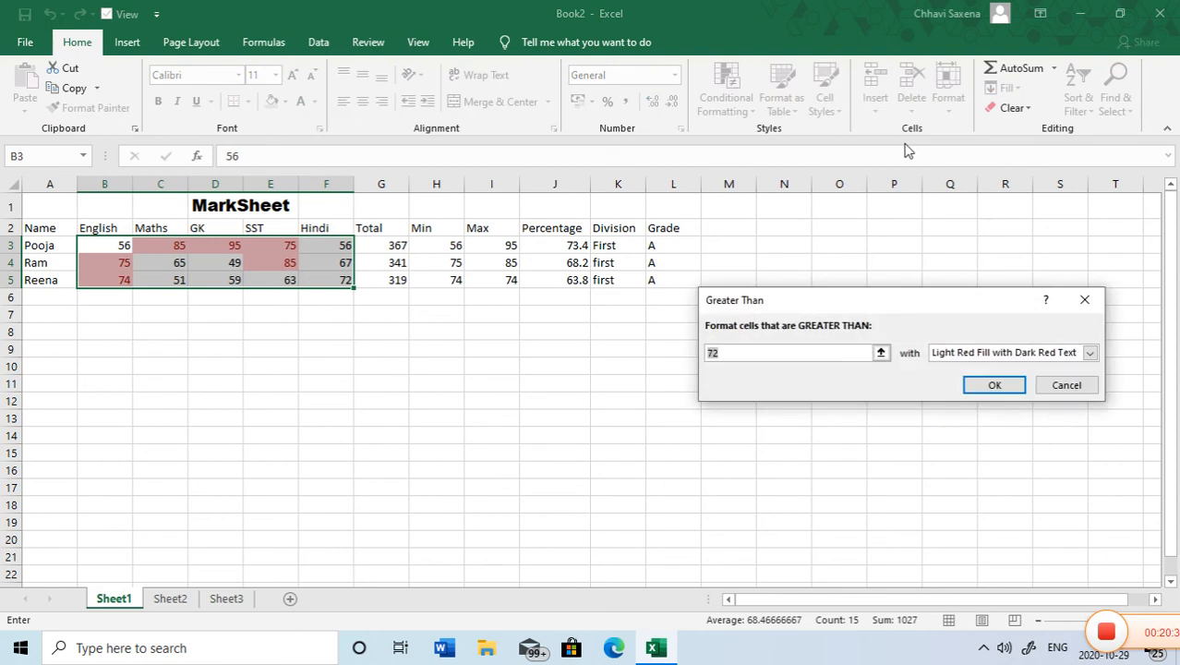
{"action": "type", "text": "80"}
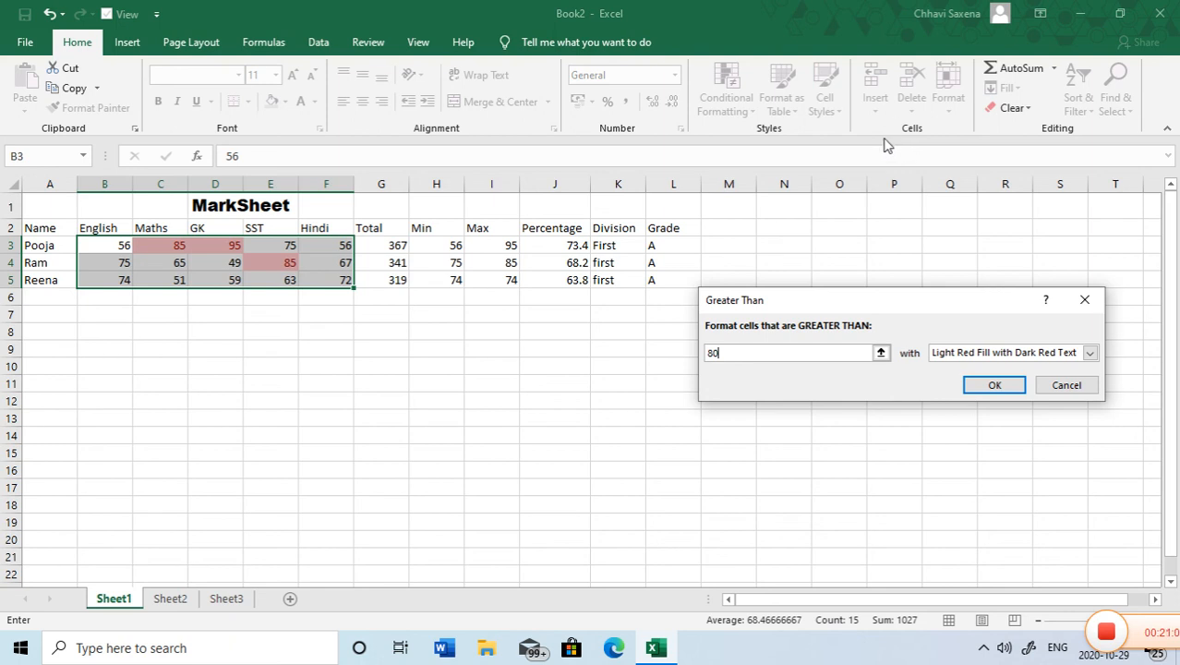
{"action": "key", "text": "BackSpace"}
{"action": "key", "text": "BackSpace"}
{"action": "type", "text": "85"}
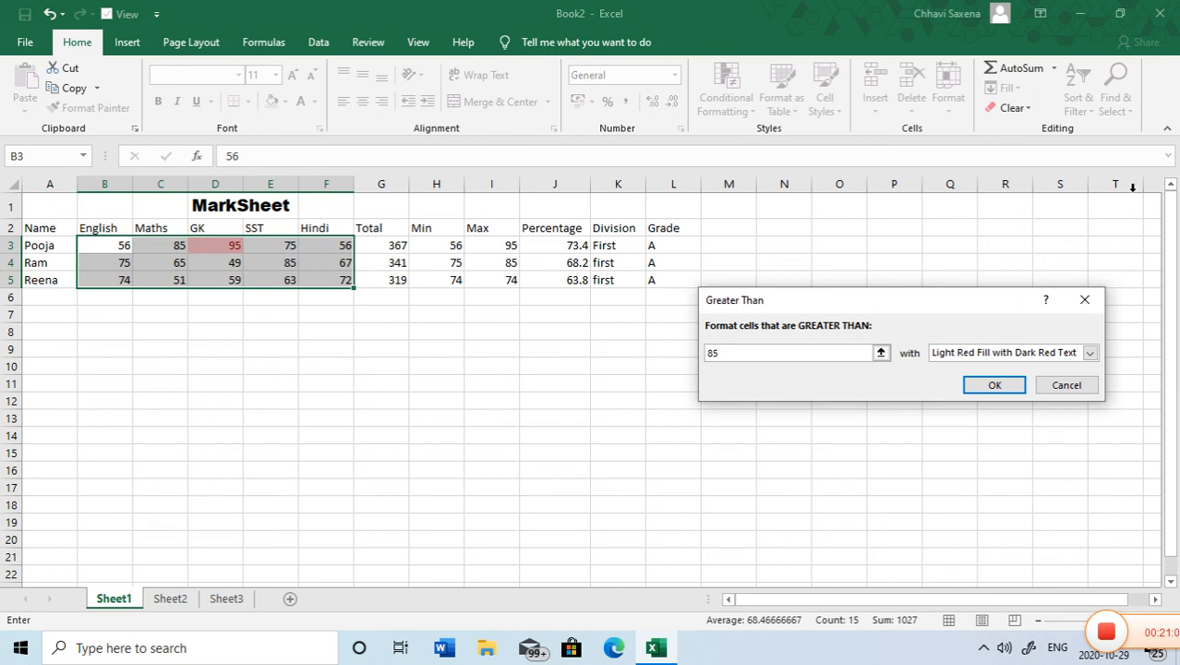
{"action": "left_click", "coordinate": [994, 386]}
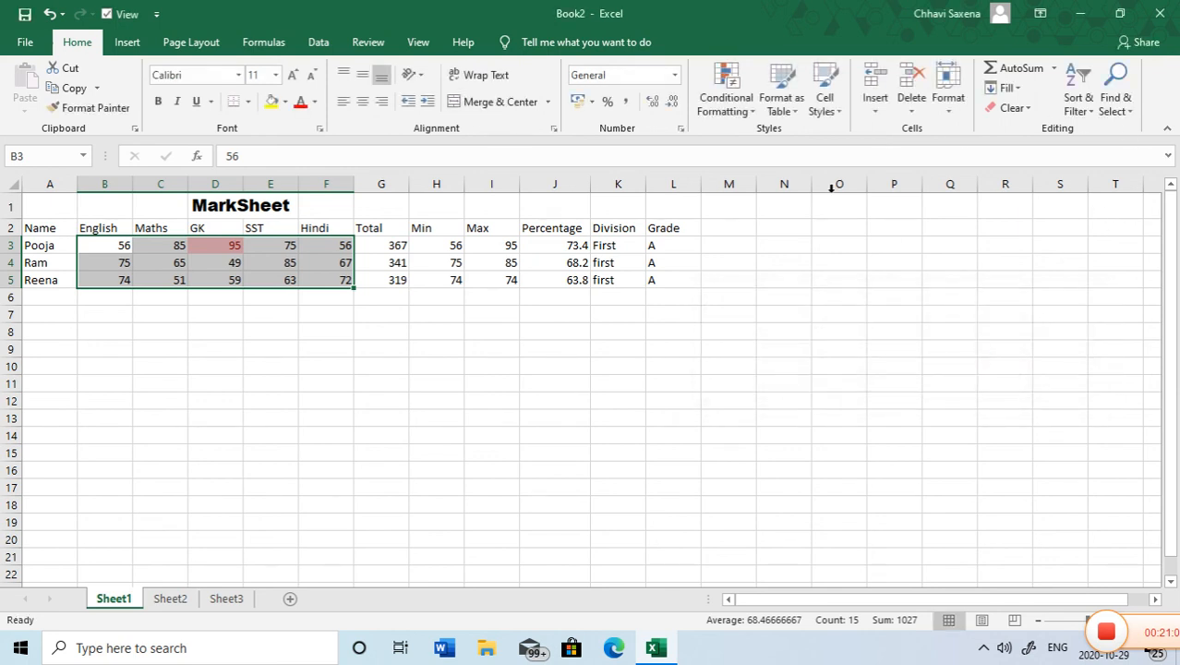
Step: Highlight the subject marks in B3:F5 that are less than 50 with Yellow Fill with Dark Yellow Text
{"action": "left_click", "coordinate": [744, 107]}
{"action": "mouse_move", "coordinate": [783, 146]}
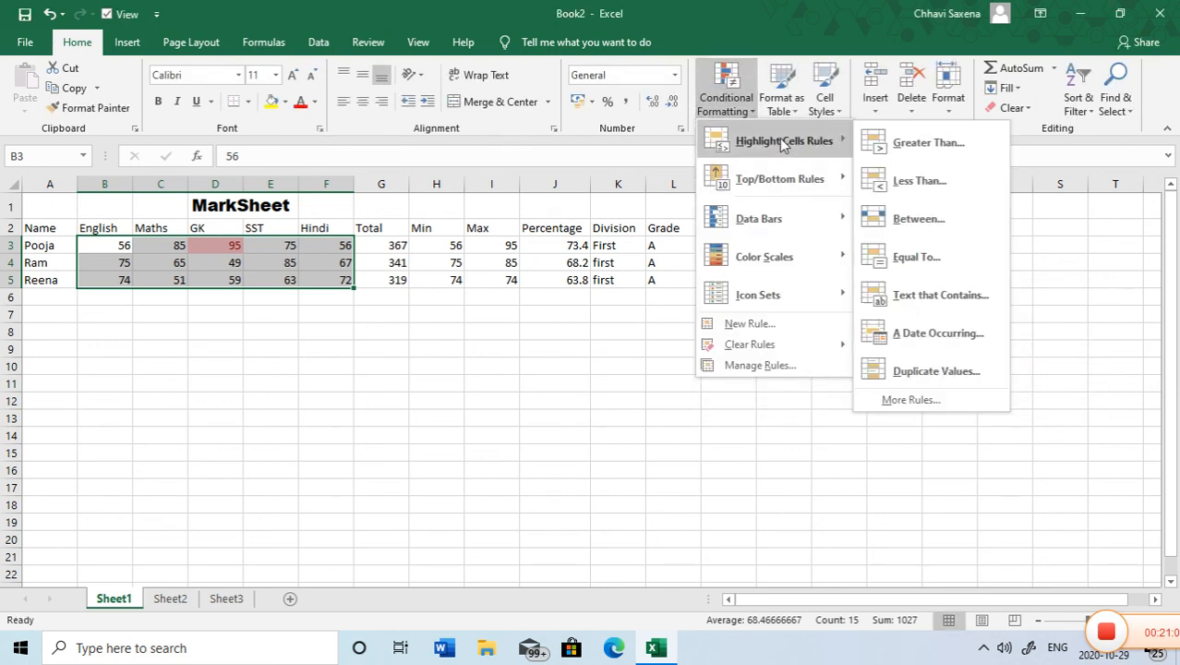
{"action": "left_click", "coordinate": [940, 183]}
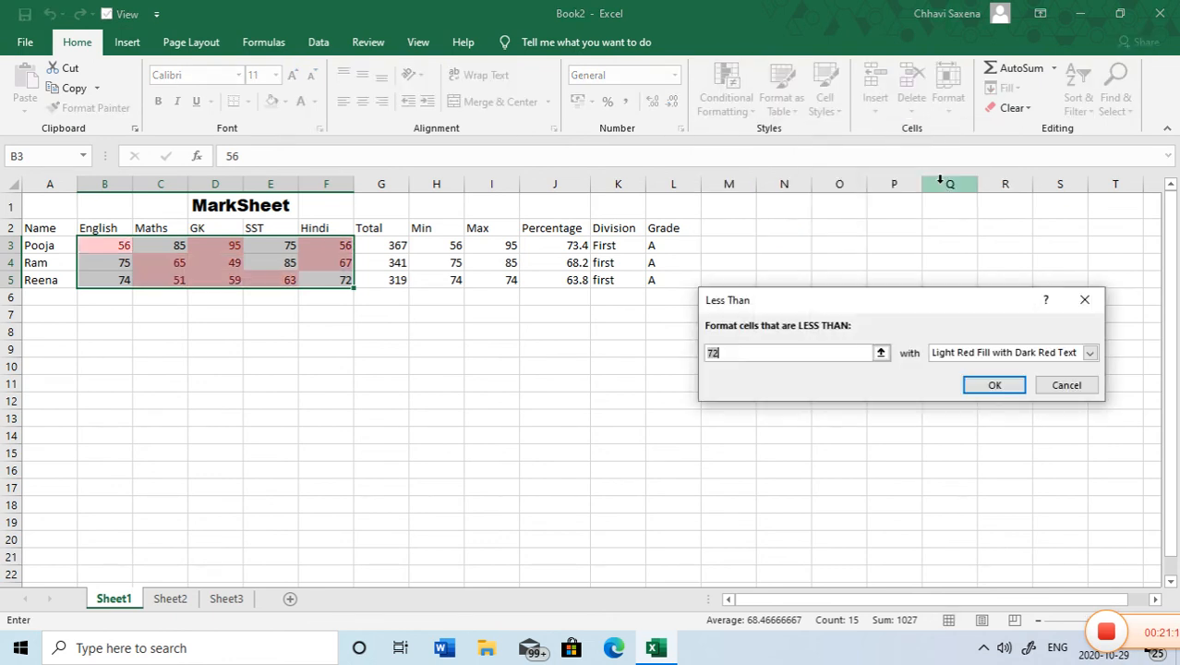
{"action": "key", "text": "BackSpace"}
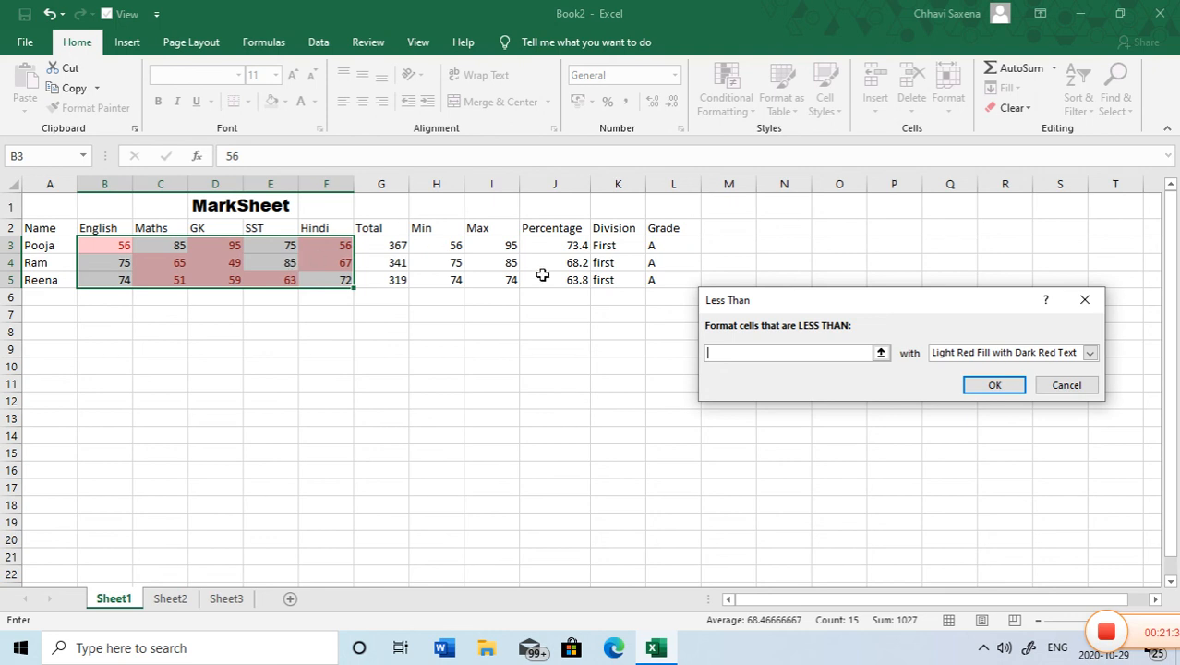
{"action": "type", "text": "30"}
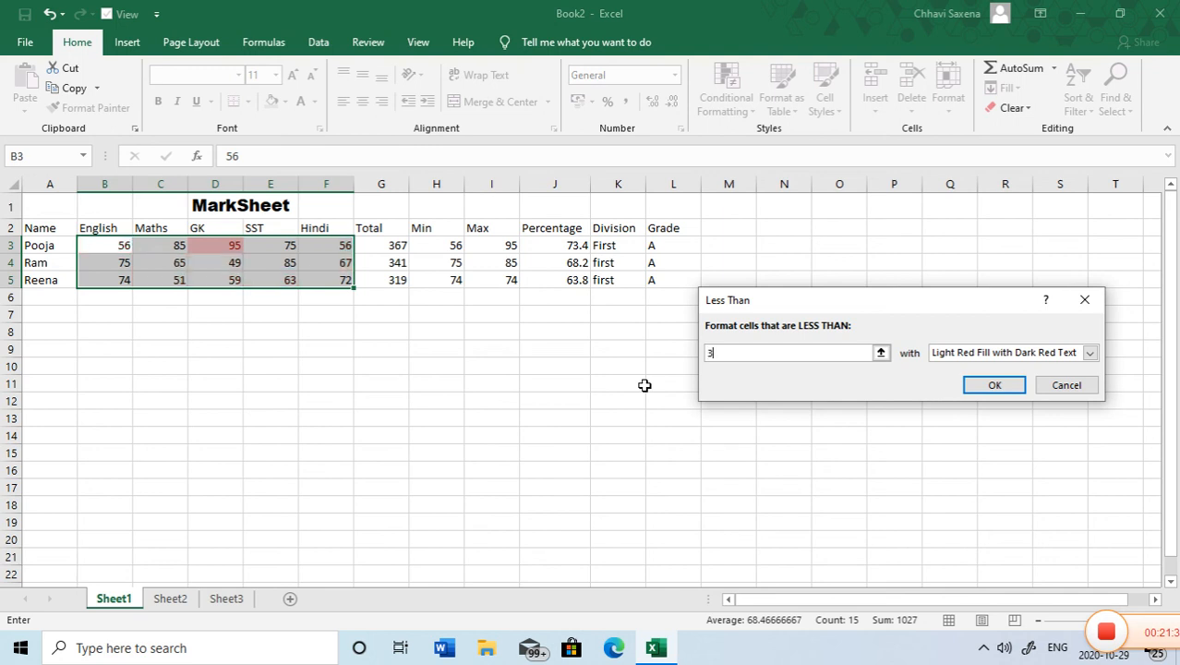
{"action": "key", "text": "BackSpace"}
{"action": "key", "text": "BackSpace"}
{"action": "type", "text": "50"}
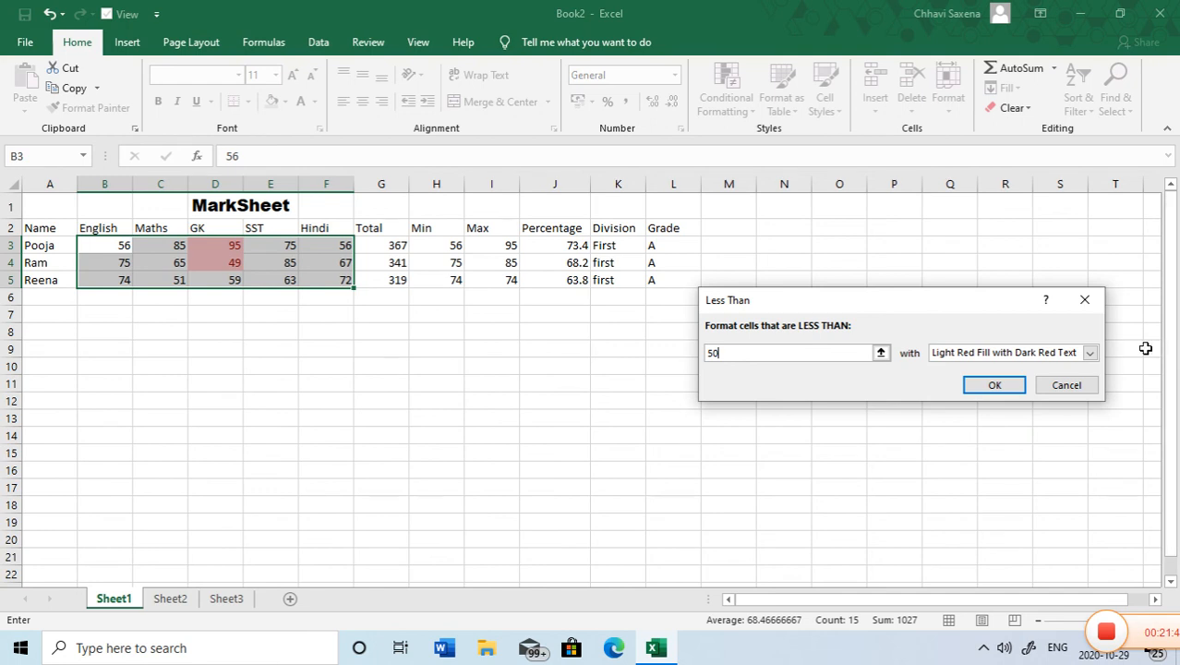
{"action": "left_click", "coordinate": [1091, 354]}
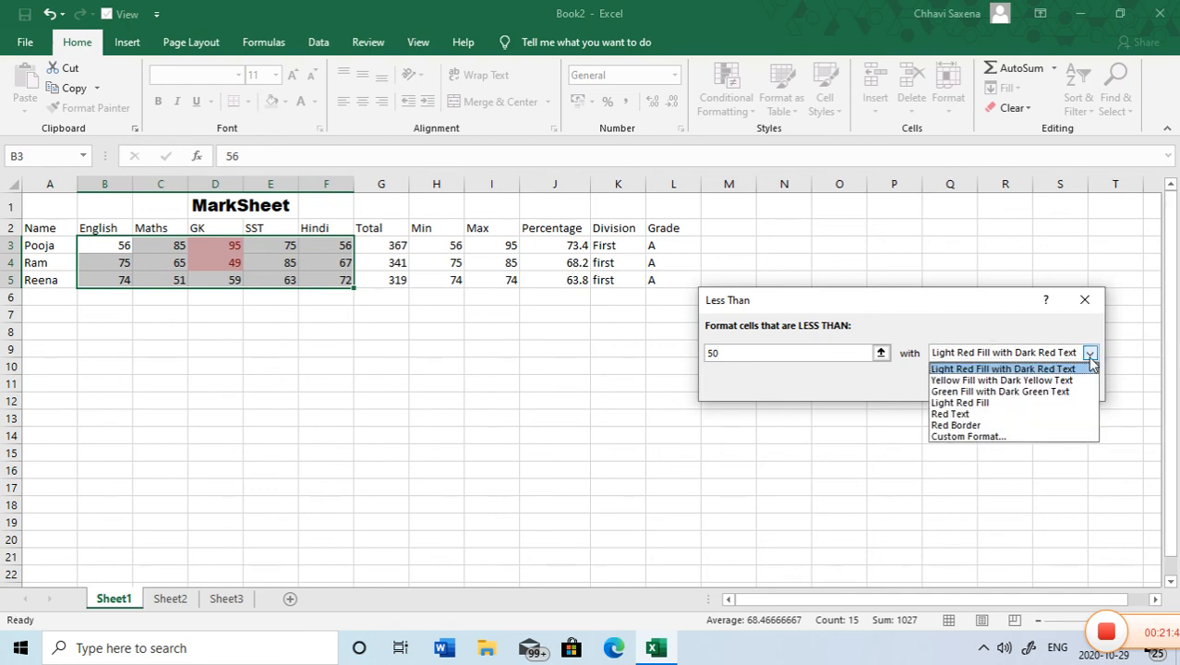
{"action": "left_click", "coordinate": [968, 381]}
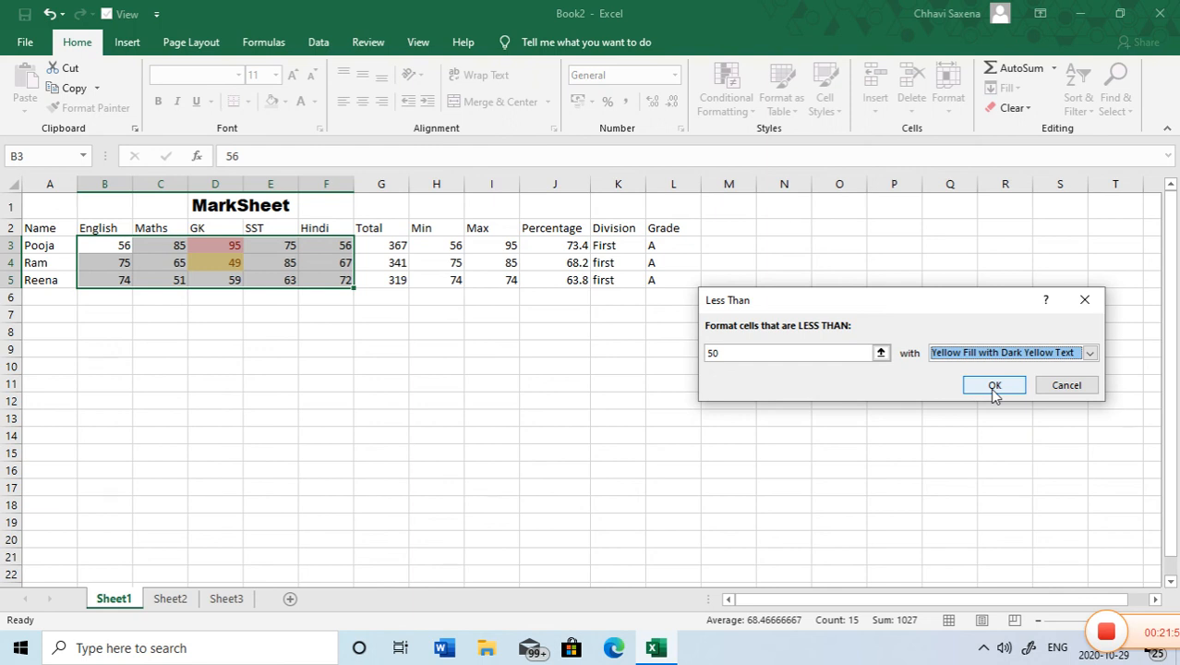
{"action": "left_click", "coordinate": [994, 386]}
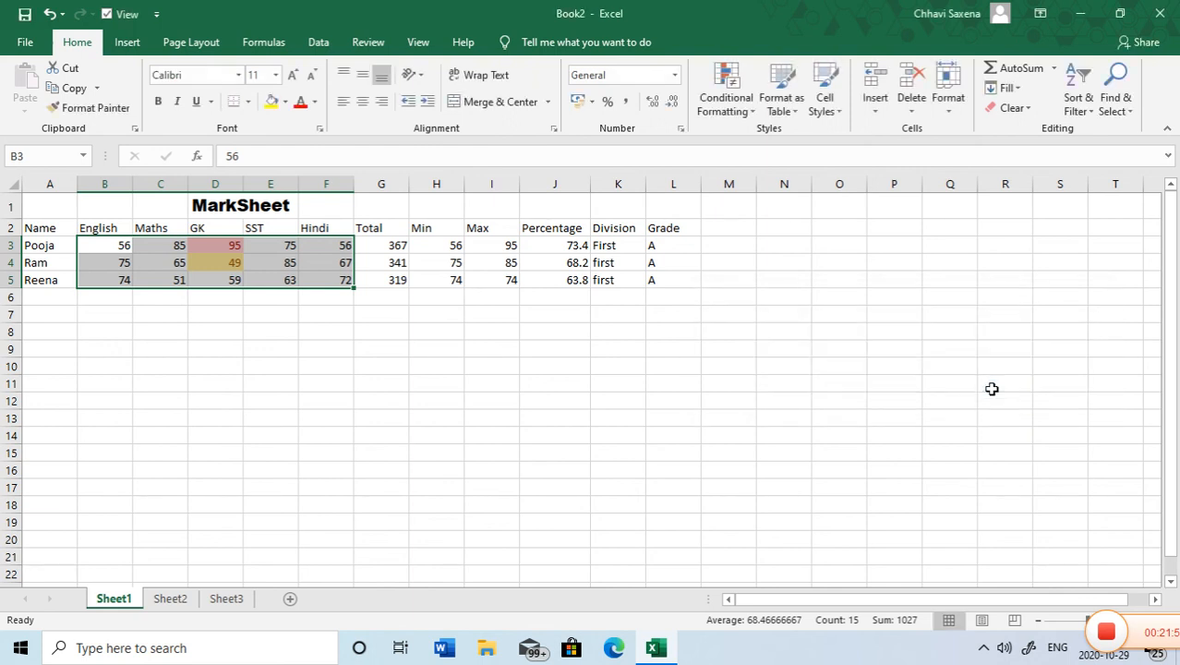
{"action": "left_click", "coordinate": [739, 99]}
{"action": "mouse_move", "coordinate": [776, 143]}
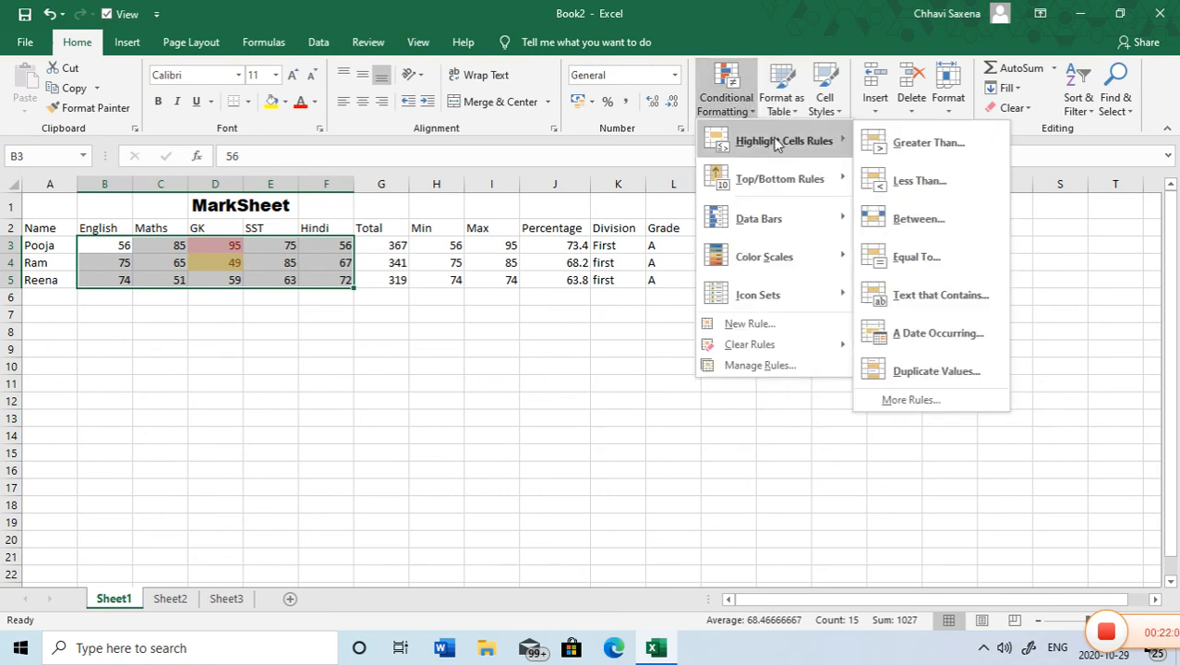
{"action": "left_click", "coordinate": [885, 146]}
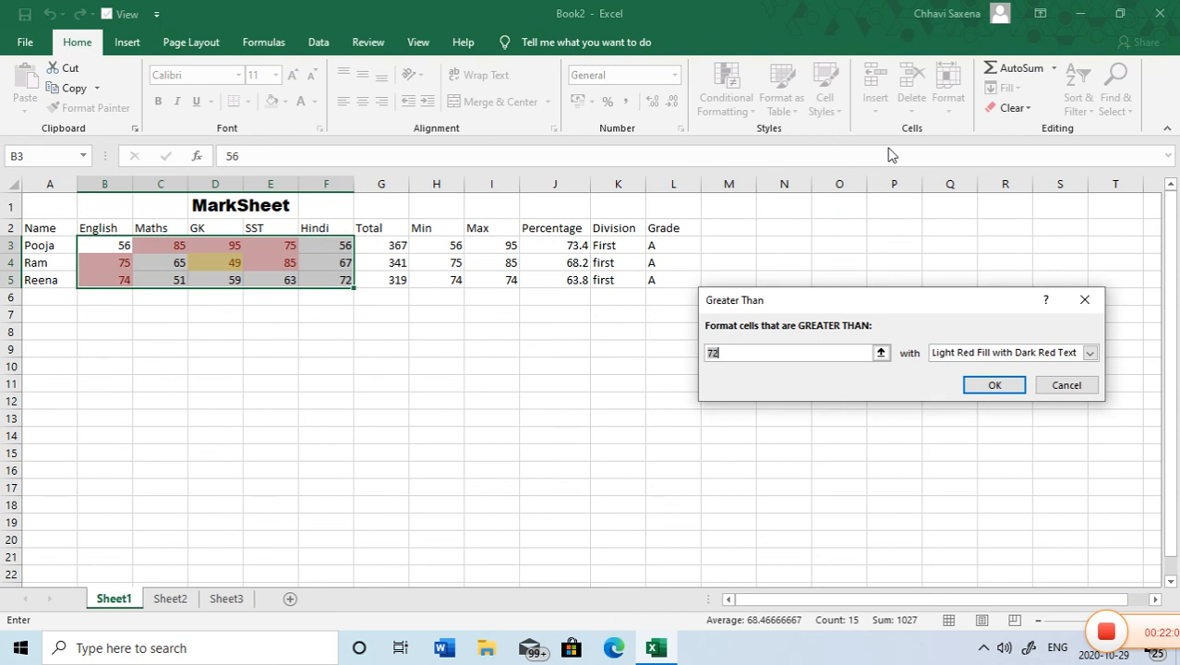
{"action": "left_click", "coordinate": [1071, 388]}
Step: Highlight the subject marks in B3:F5 that are between 50 and 60 with Green Fill with Dark Green Text
{"action": "left_click", "coordinate": [744, 118]}
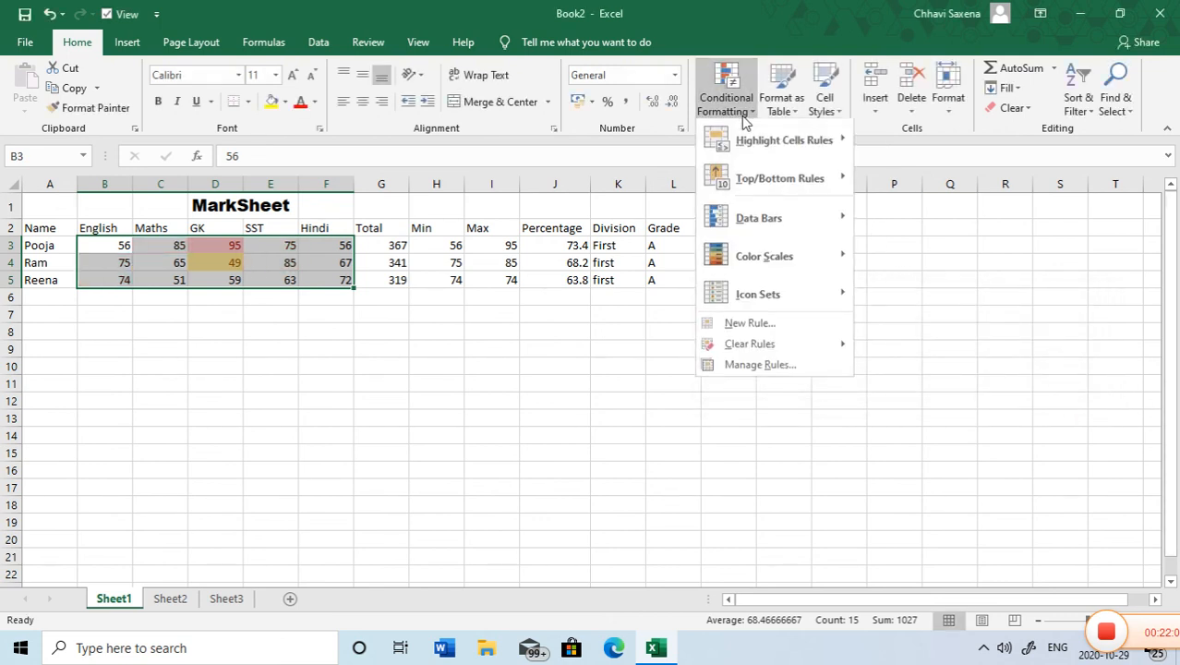
{"action": "mouse_move", "coordinate": [785, 140]}
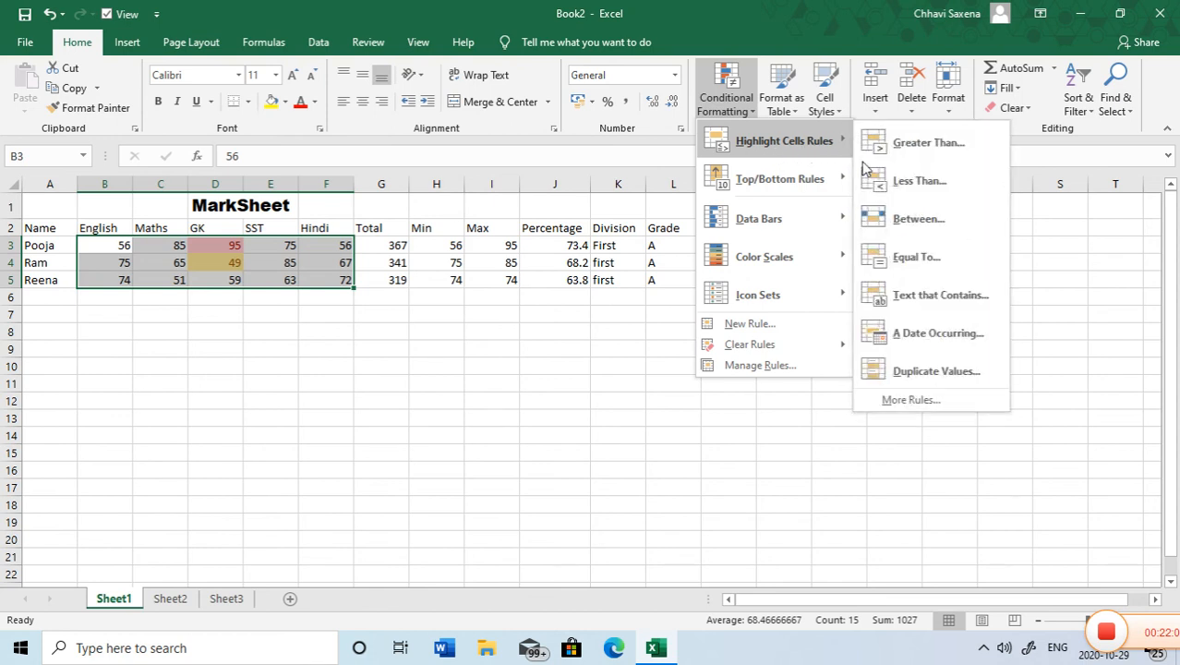
{"action": "left_click", "coordinate": [918, 222]}
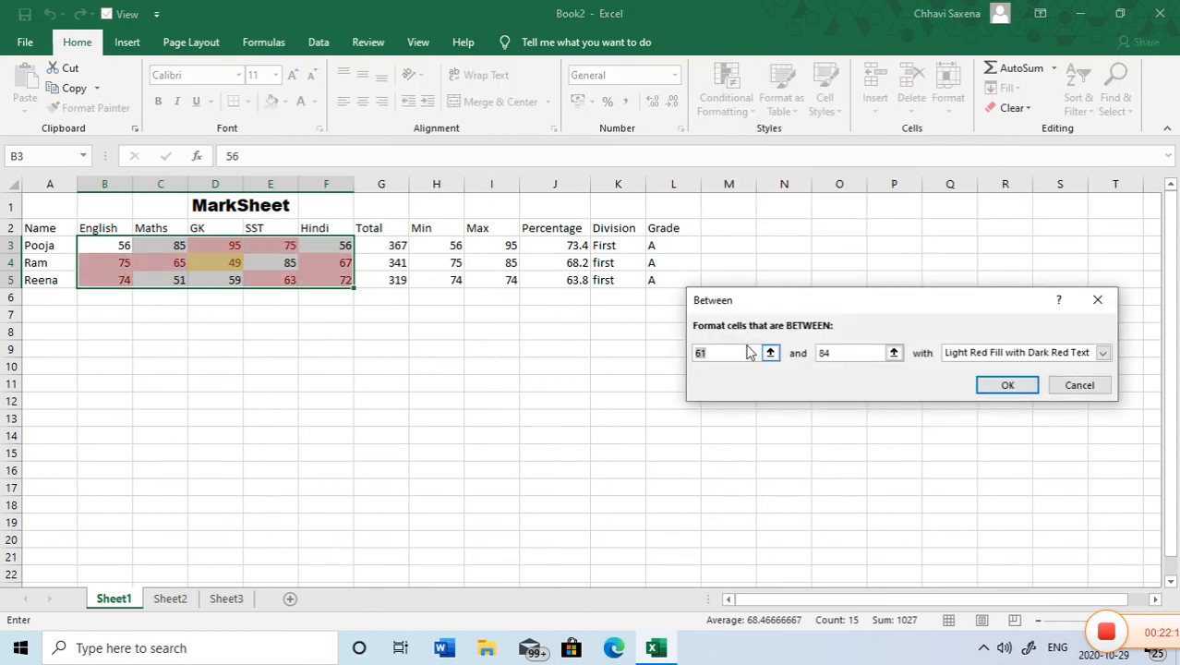
{"action": "key", "text": "BackSpace"}
{"action": "type", "text": "50"}
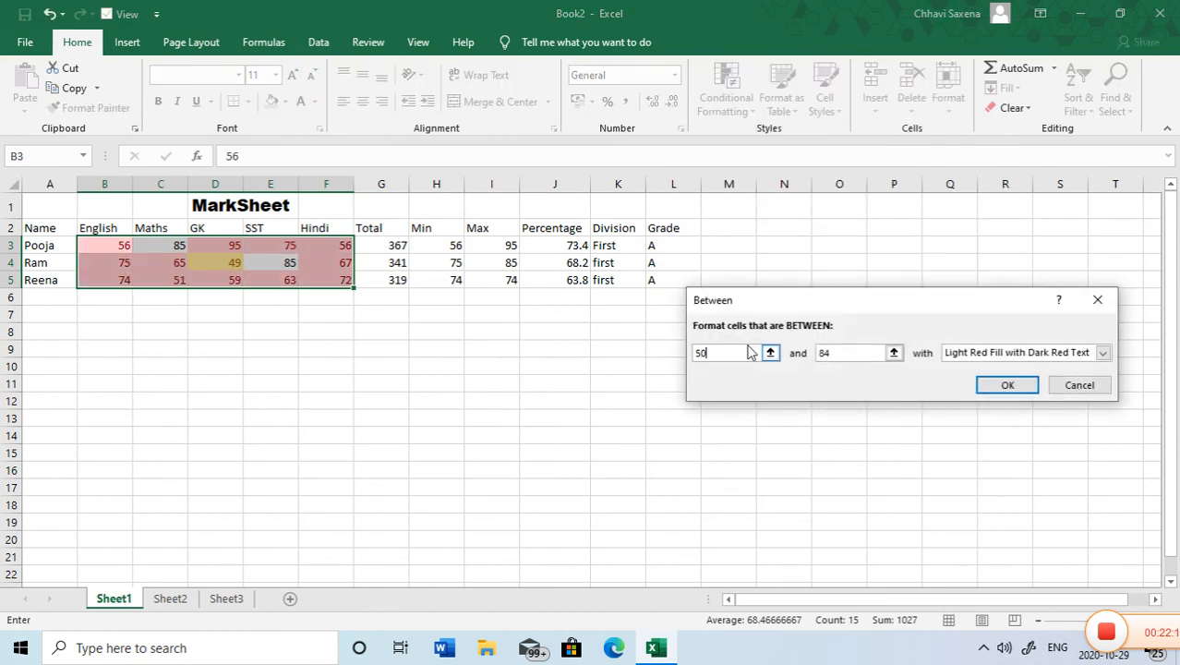
{"action": "left_click", "coordinate": [834, 356]}
{"action": "key", "text": "BackSpace"}
{"action": "key", "text": "BackSpace"}
{"action": "type", "text": "60"}
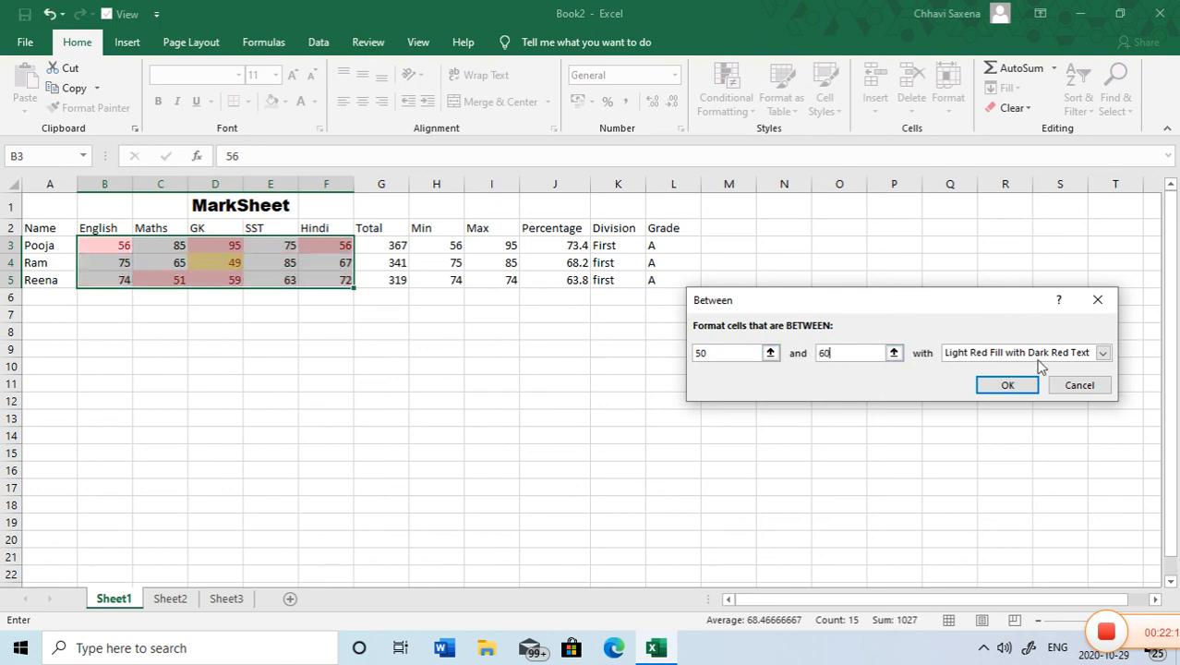
{"action": "left_click", "coordinate": [1103, 352]}
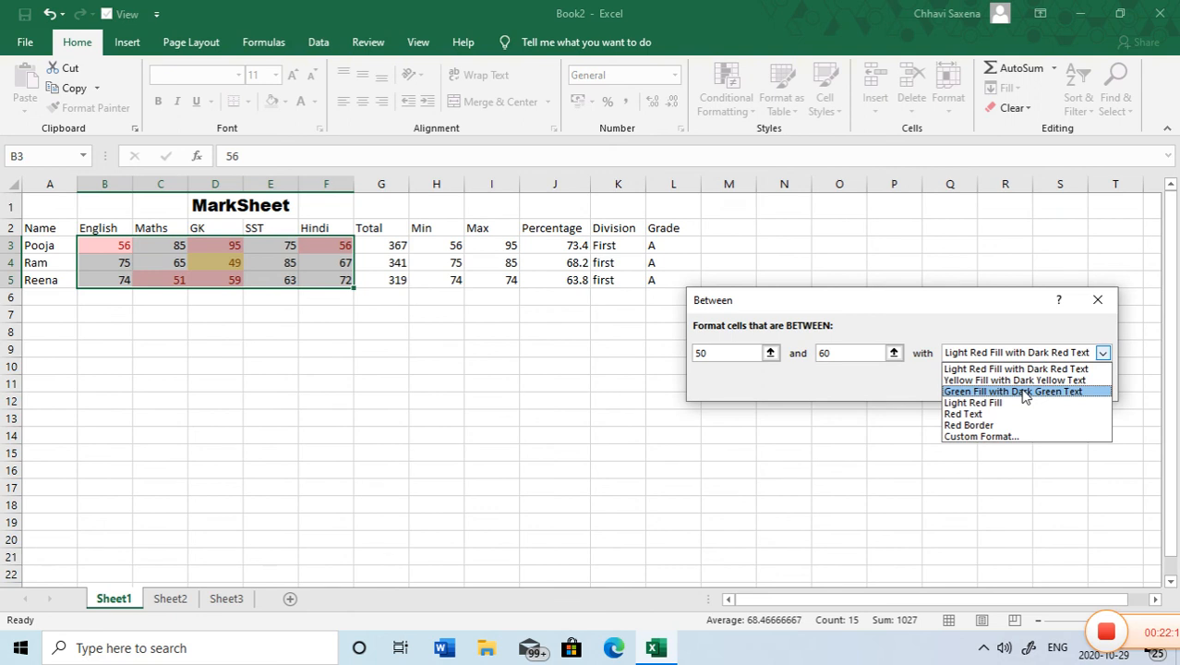
{"action": "left_click", "coordinate": [1024, 391]}
{"action": "left_click", "coordinate": [999, 386]}
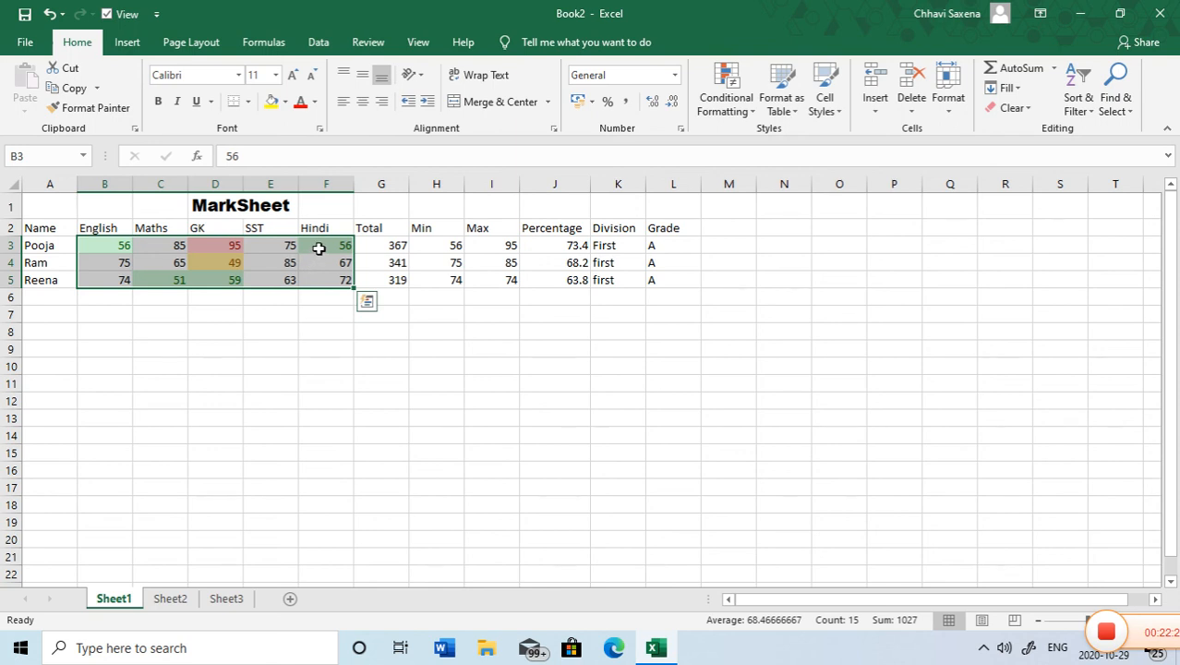
Step: Highlight the subject marks in B3:F5 that are equal to 85 with Red Border
{"action": "left_click", "coordinate": [738, 105]}
{"action": "mouse_move", "coordinate": [782, 149]}
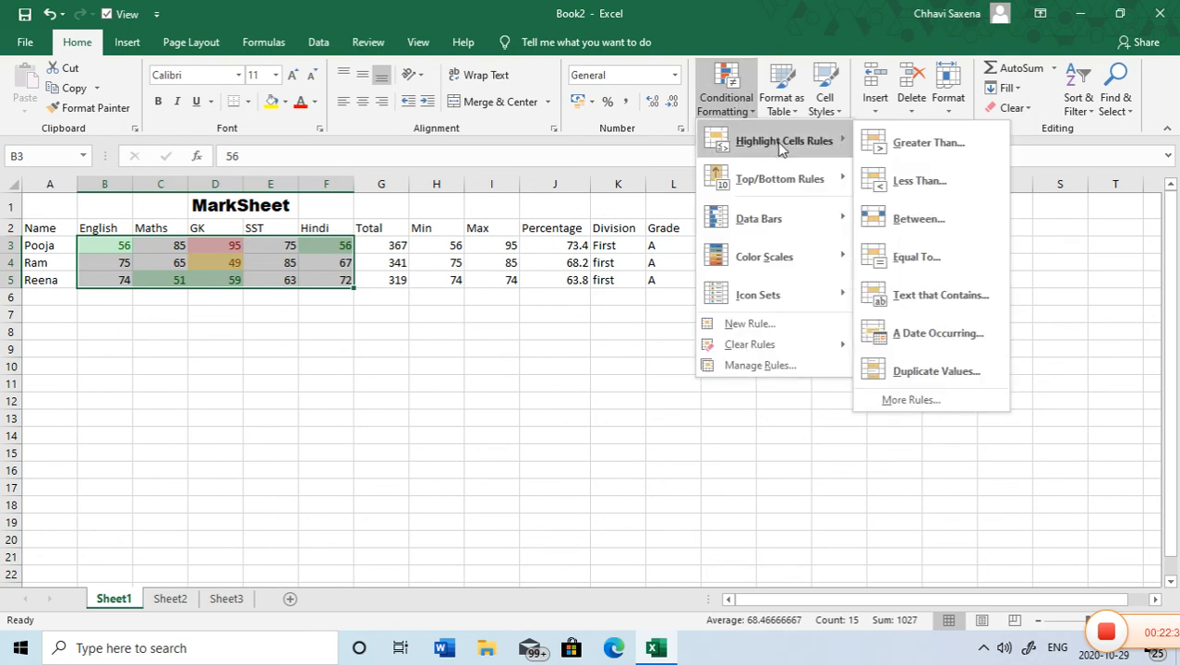
{"action": "left_click", "coordinate": [922, 245]}
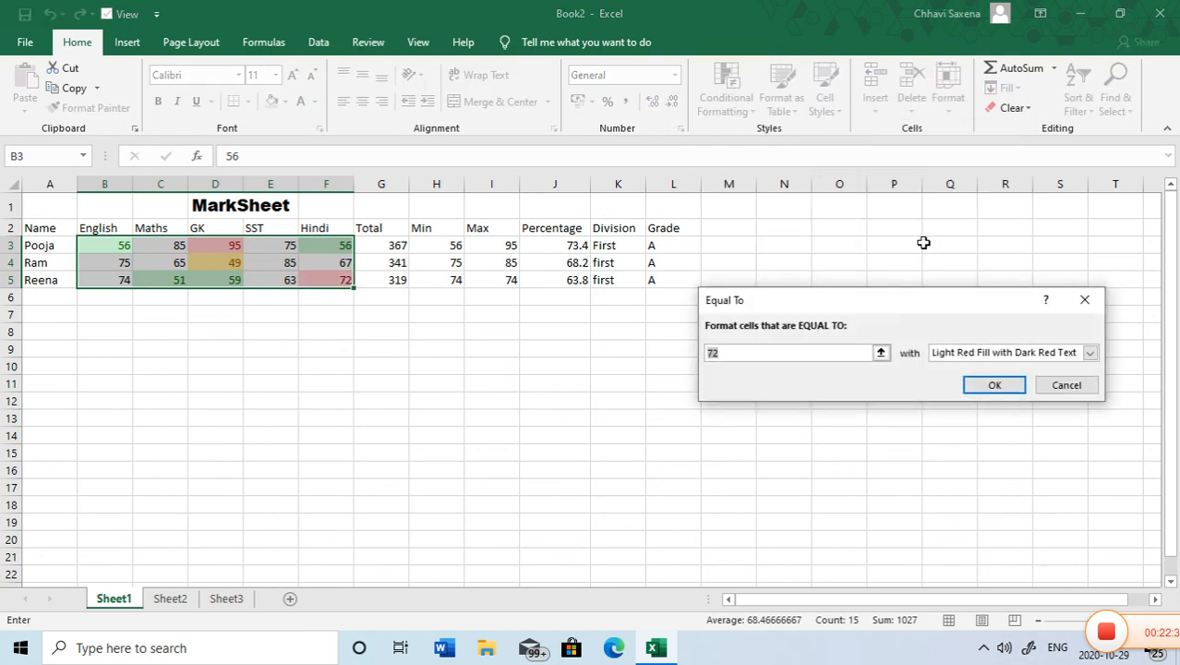
{"action": "type", "text": "85"}
{"action": "left_click", "coordinate": [1090, 353]}
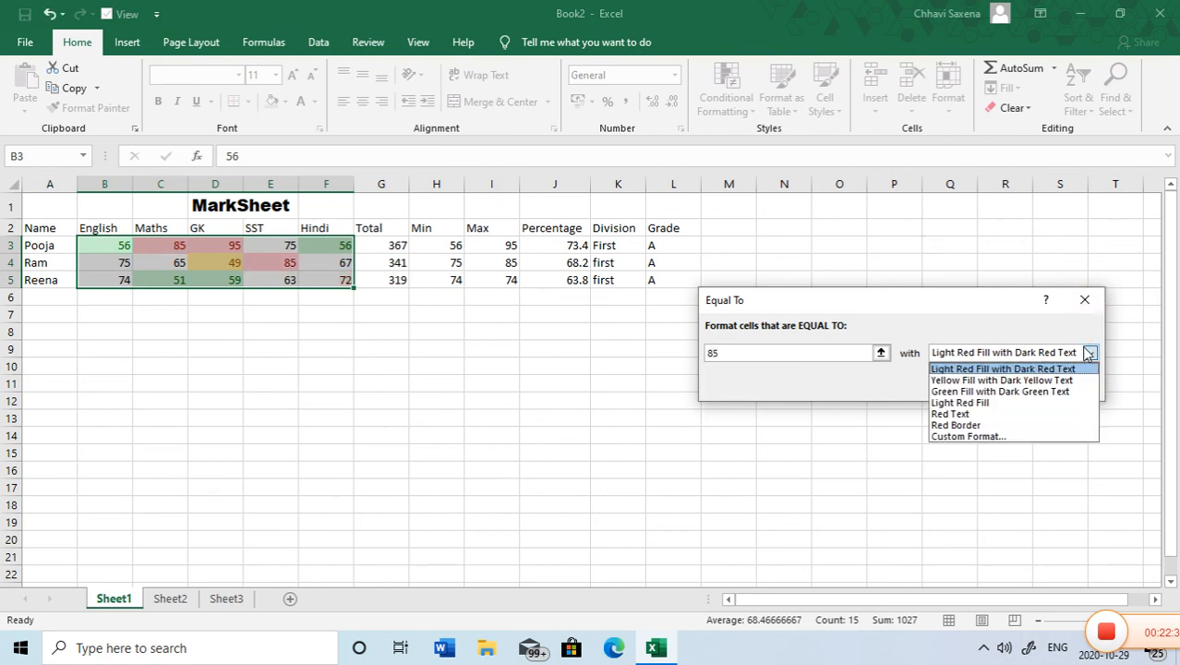
{"action": "left_click", "coordinate": [1001, 427]}
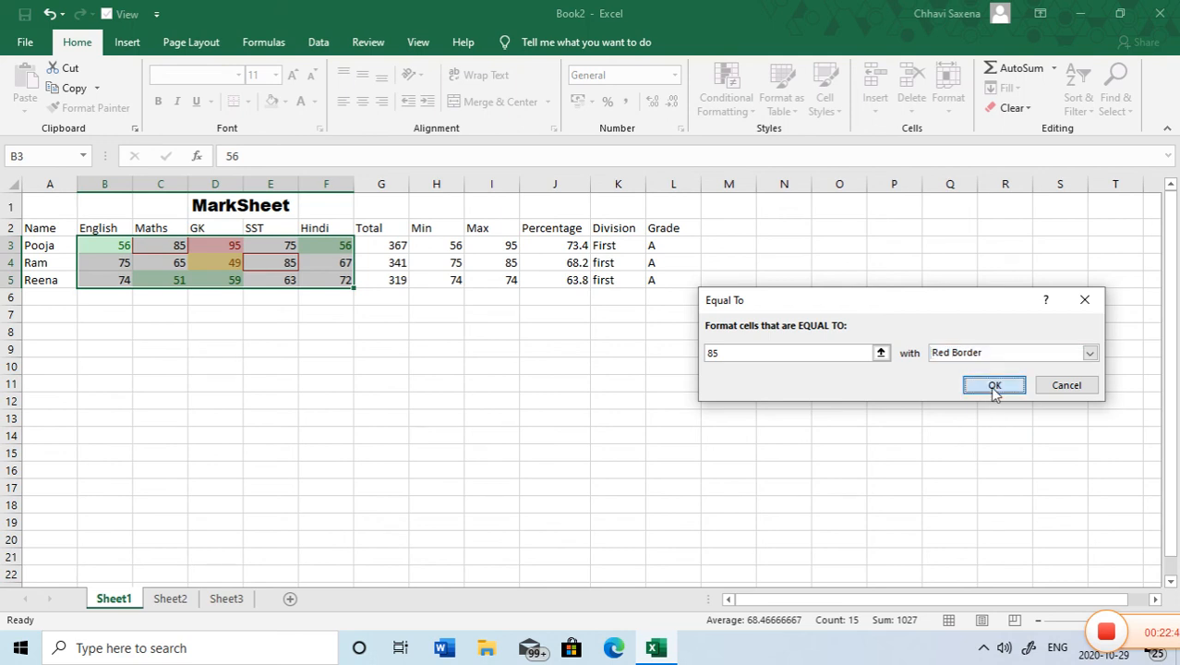
{"action": "left_click", "coordinate": [992, 388]}
{"action": "left_click", "coordinate": [726, 111]}
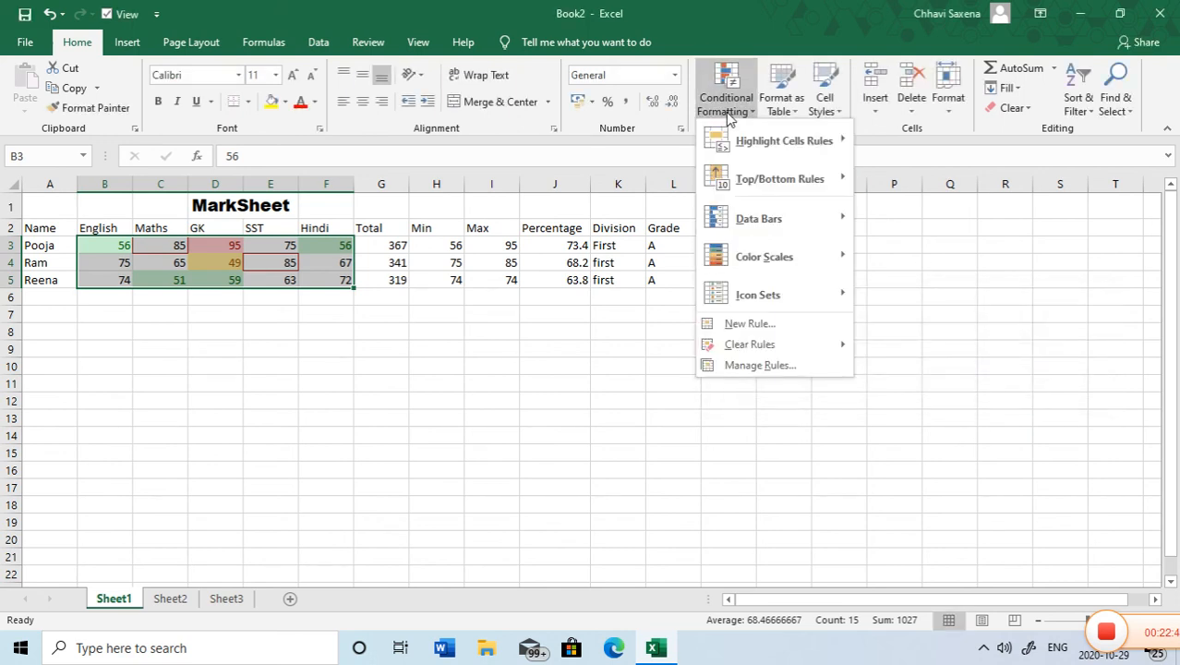
{"action": "mouse_move", "coordinate": [732, 161]}
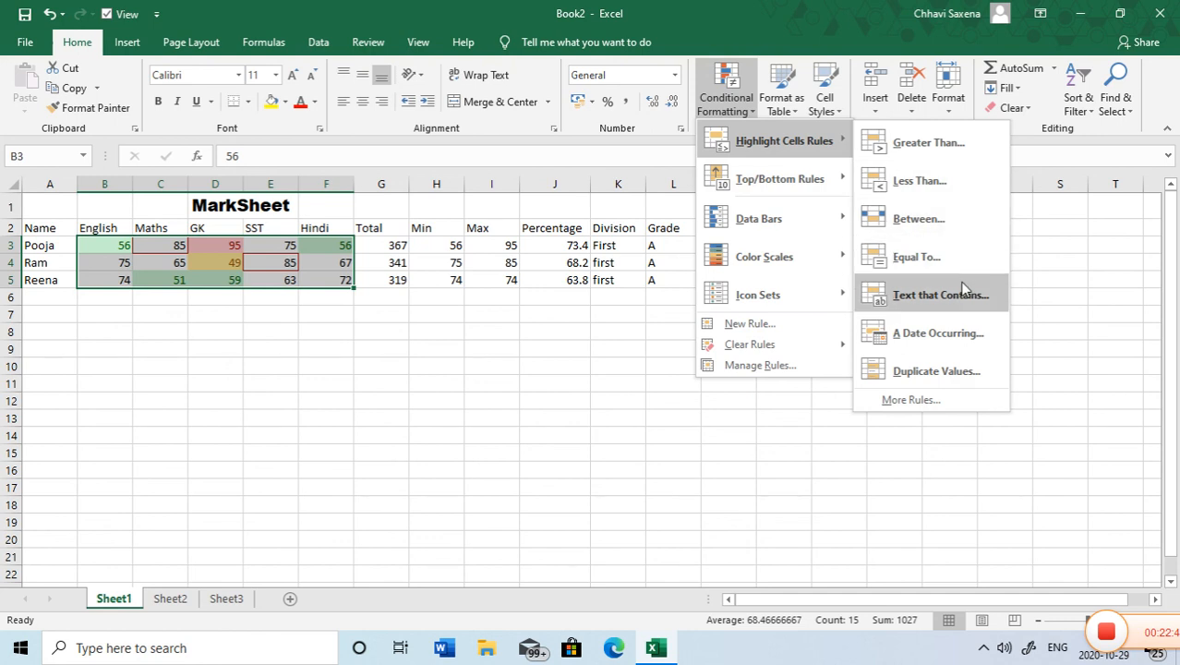
{"action": "left_click", "coordinate": [516, 408]}
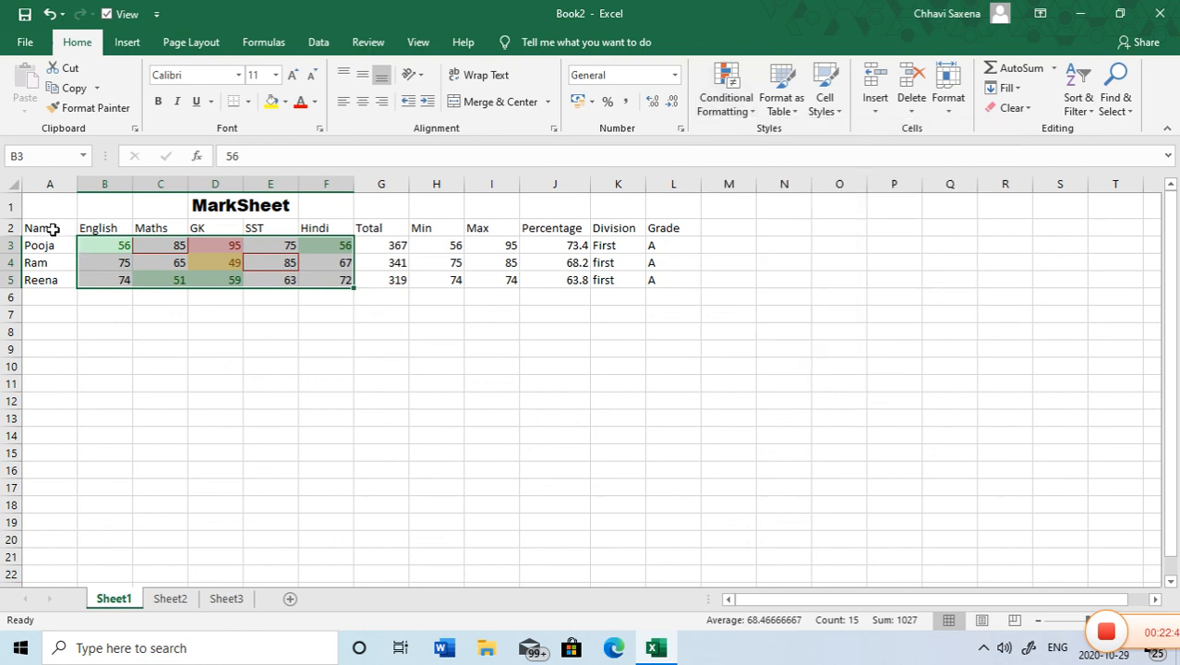
Step: Format cells in A2:F5 containing the name of the student in row 4 with Red Text
{"action": "left_click_drag", "start_coordinate": [53, 229], "coordinate": [327, 277]}
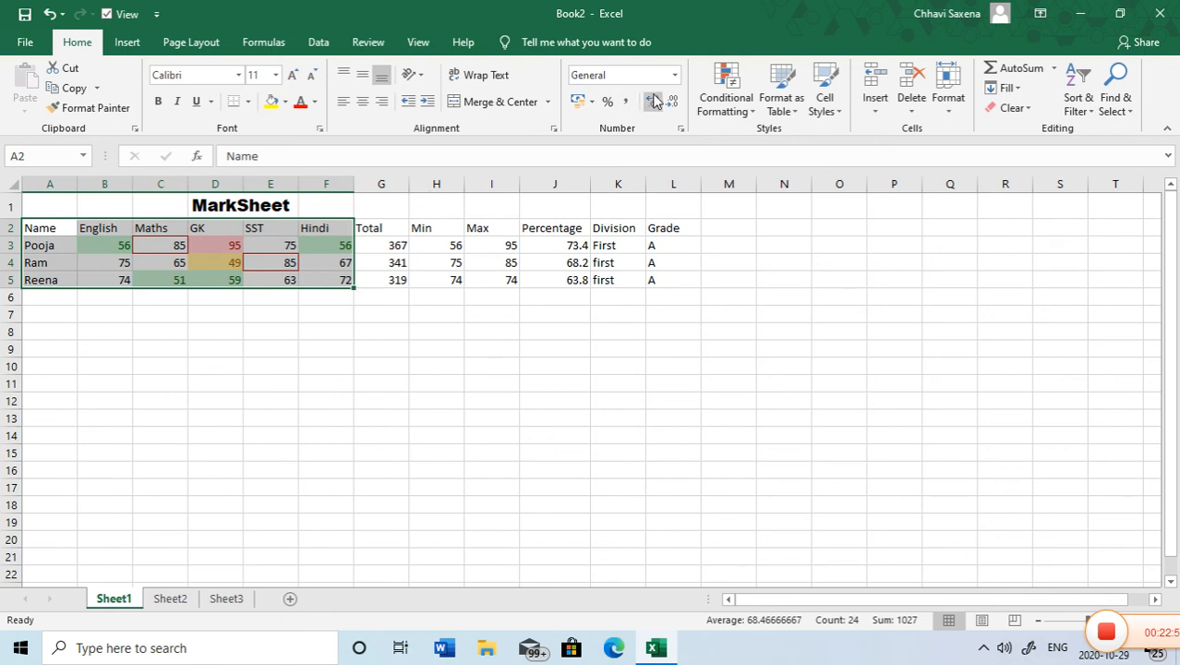
{"action": "left_click", "coordinate": [725, 100]}
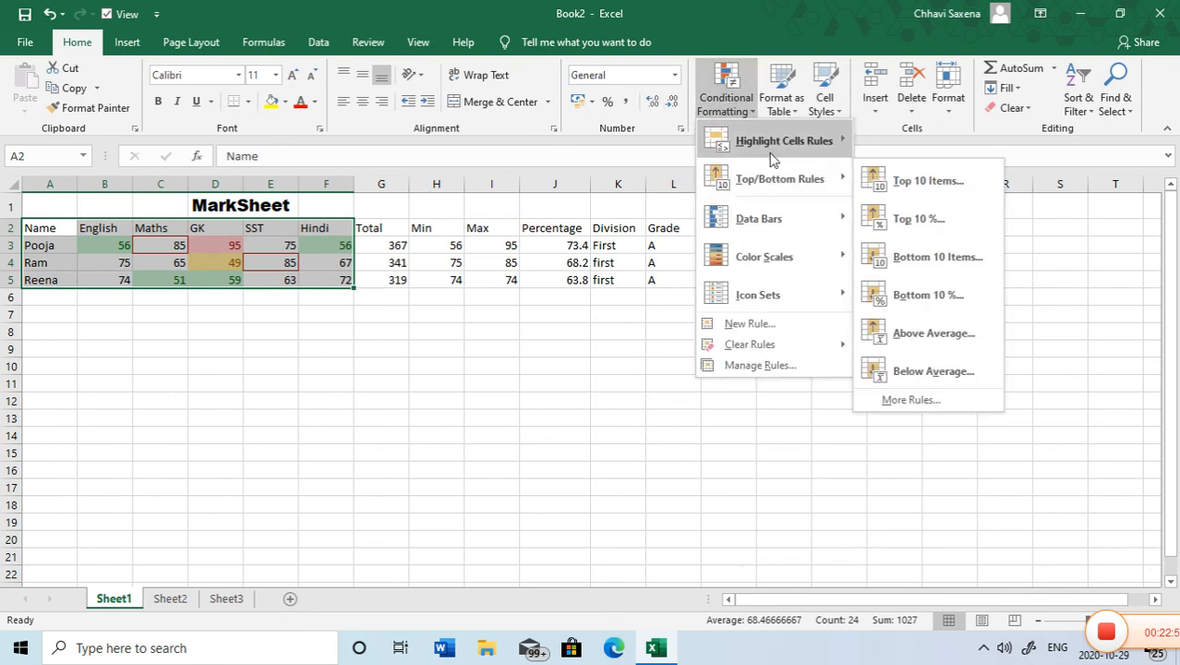
{"action": "mouse_move", "coordinate": [773, 159]}
{"action": "left_click", "coordinate": [924, 298]}
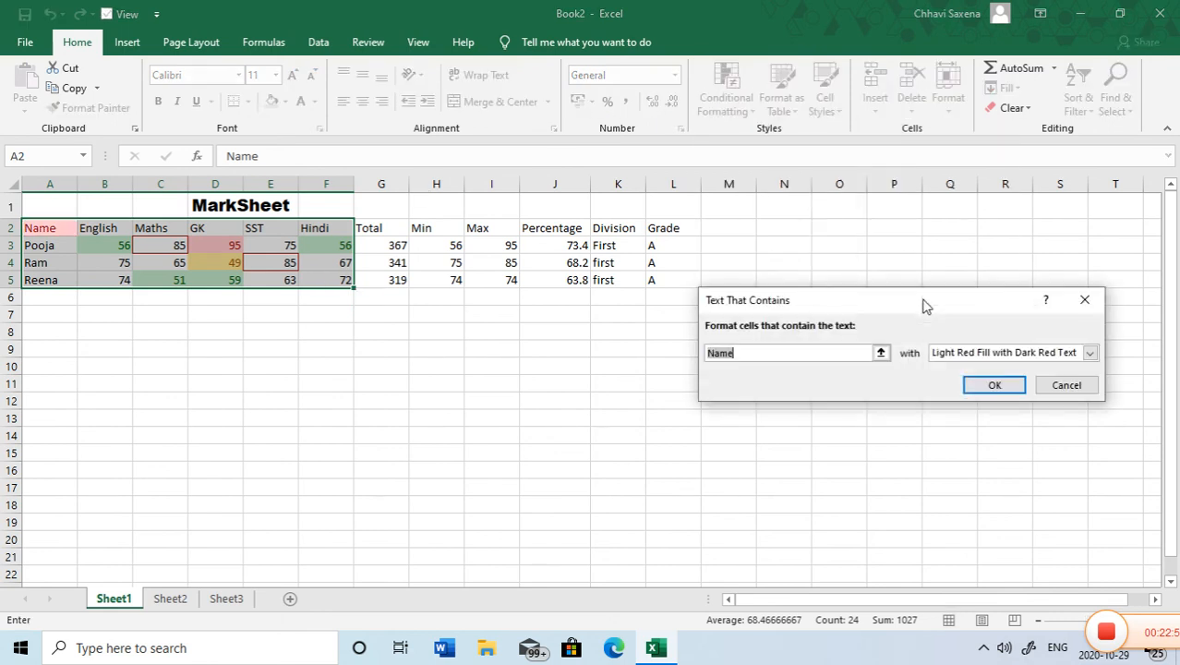
{"action": "key", "text": "BackSpace"}
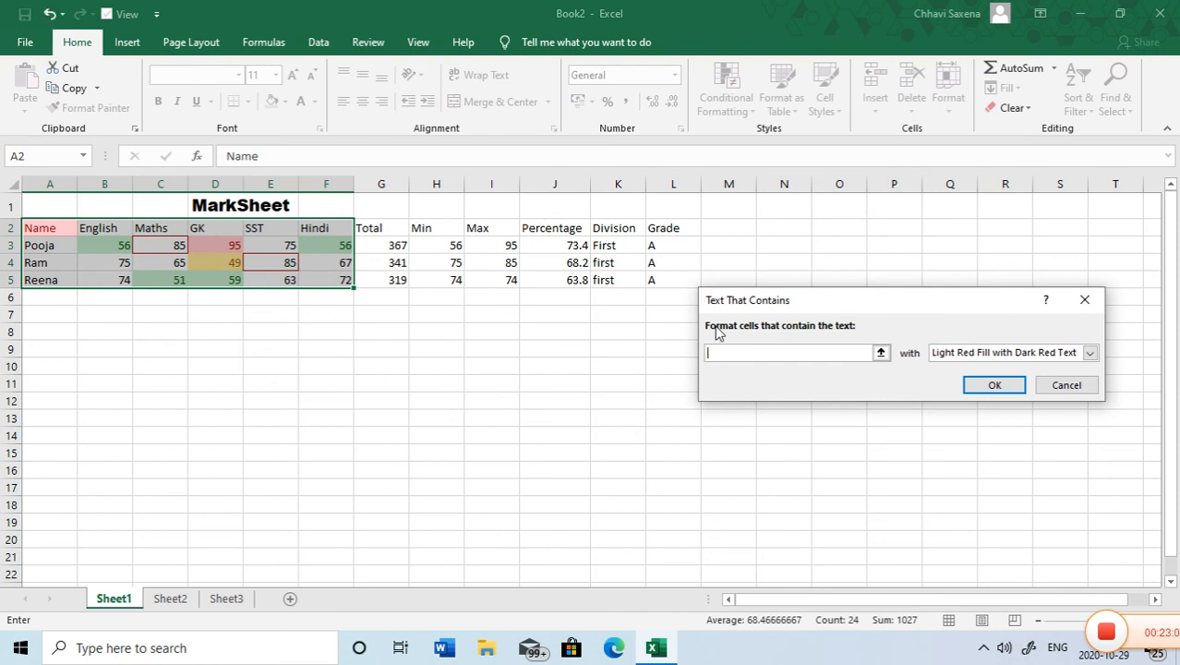
{"action": "type", "text": "r"}
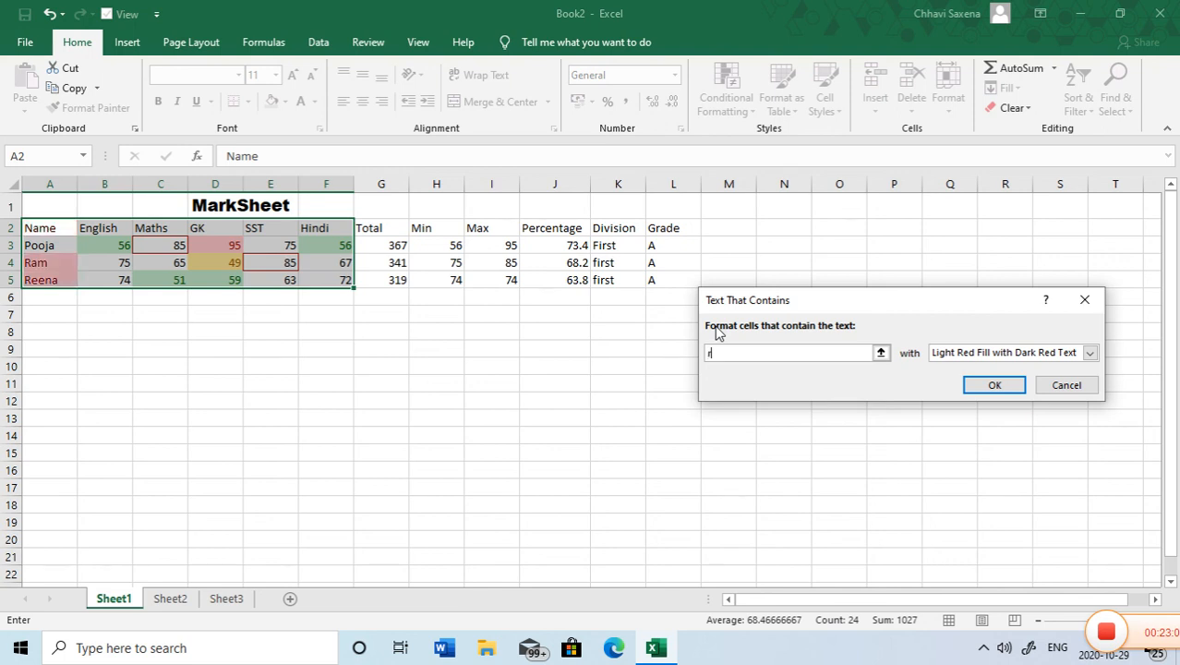
{"action": "type", "text": "am"}
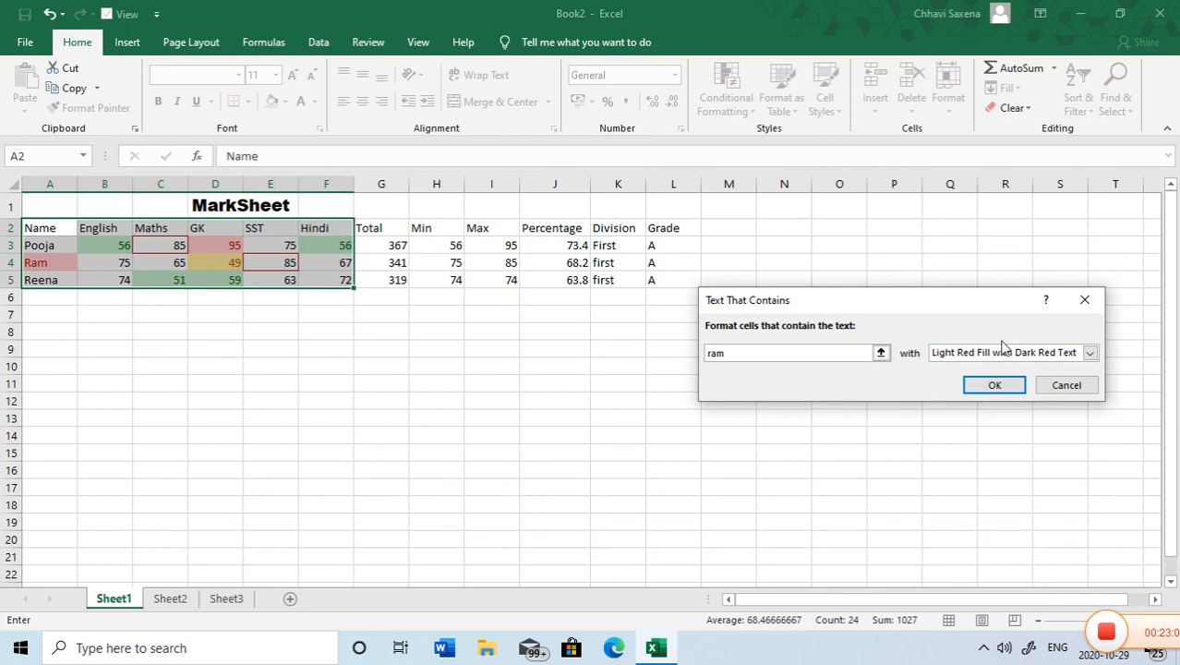
{"action": "left_click", "coordinate": [1090, 354]}
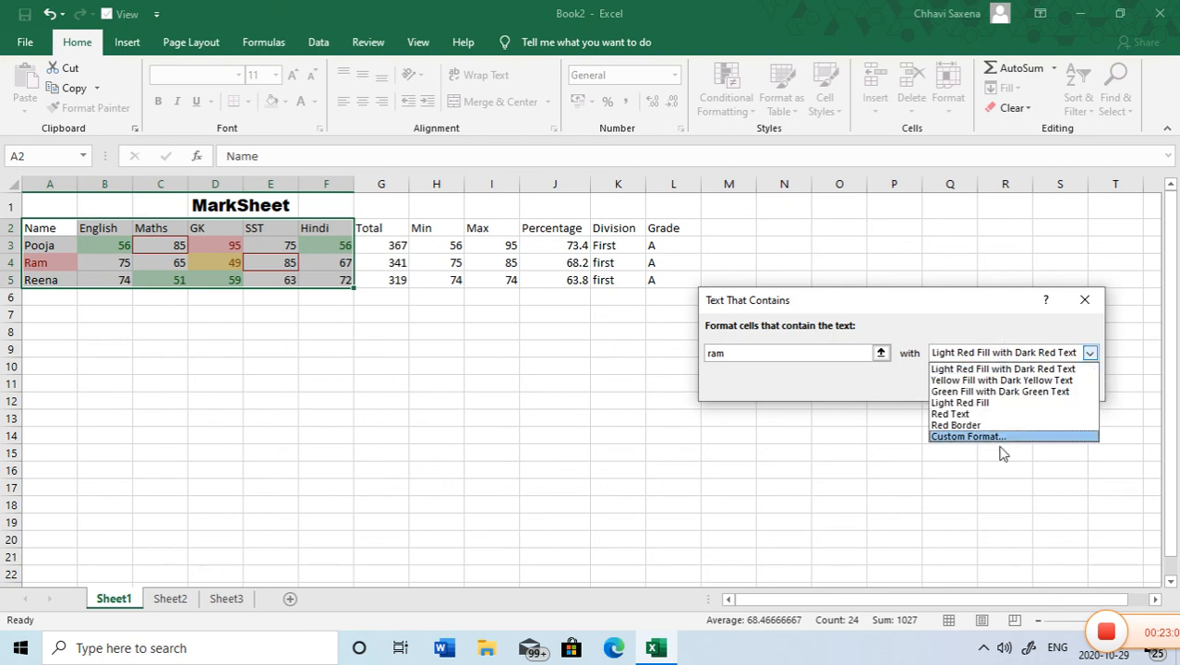
{"action": "left_click", "coordinate": [963, 417]}
{"action": "left_click", "coordinate": [1003, 389]}
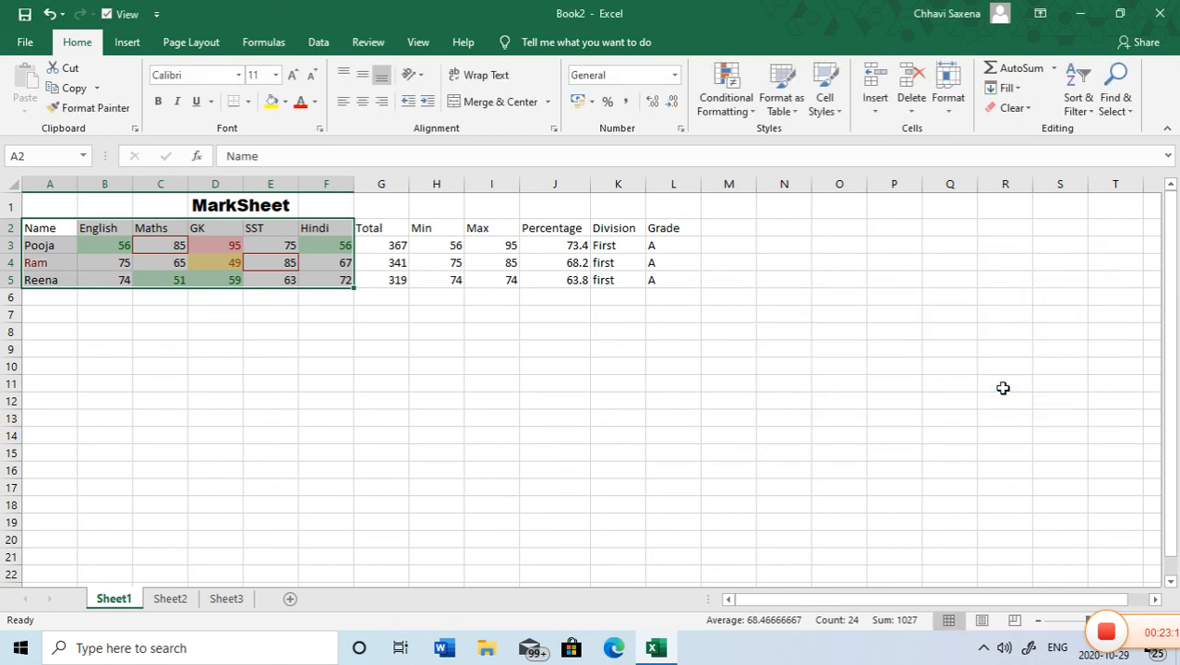
Step: Clear the conditional formatting rules from the selected cells A2:F5
{"action": "left_click", "coordinate": [726, 92]}
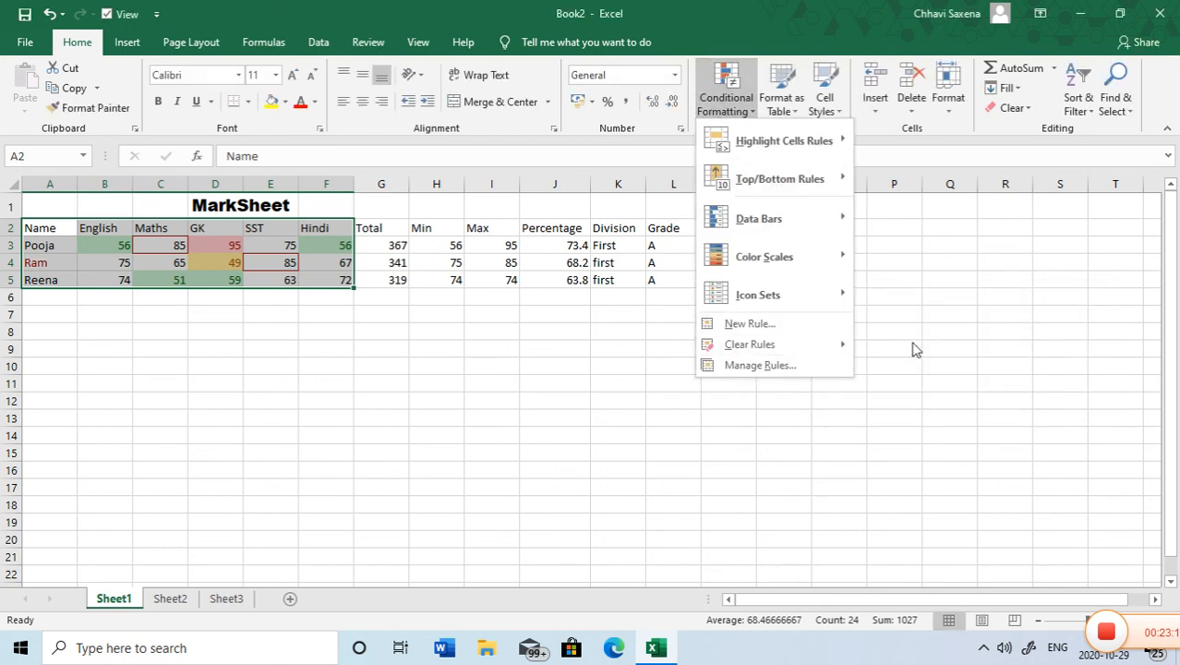
{"action": "mouse_move", "coordinate": [841, 345]}
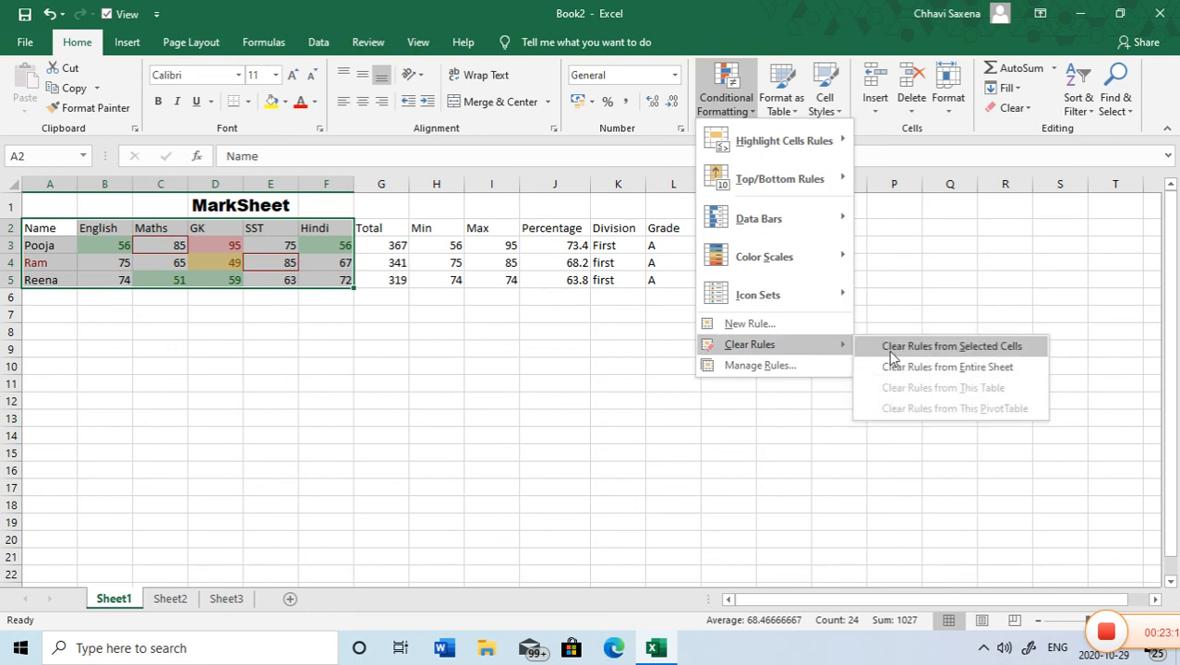
{"action": "left_click", "coordinate": [923, 345]}
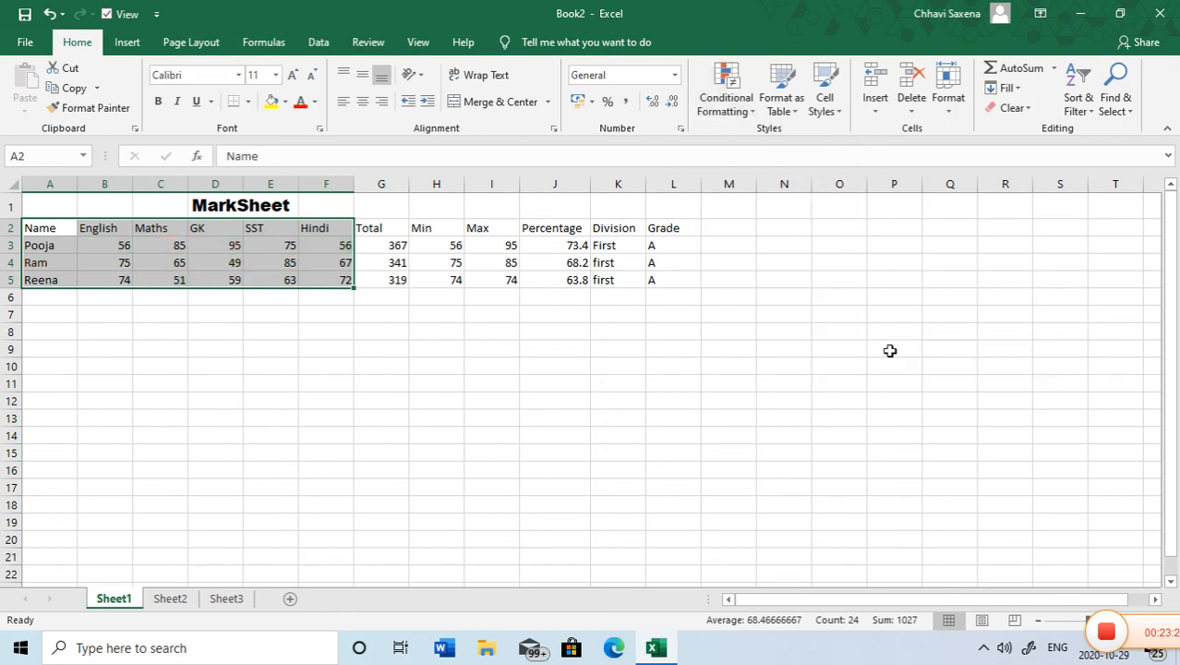
Step: Highlight the duplicate values in A2:F5 with Light Red Fill with Dark Red Text
{"action": "left_click", "coordinate": [732, 102]}
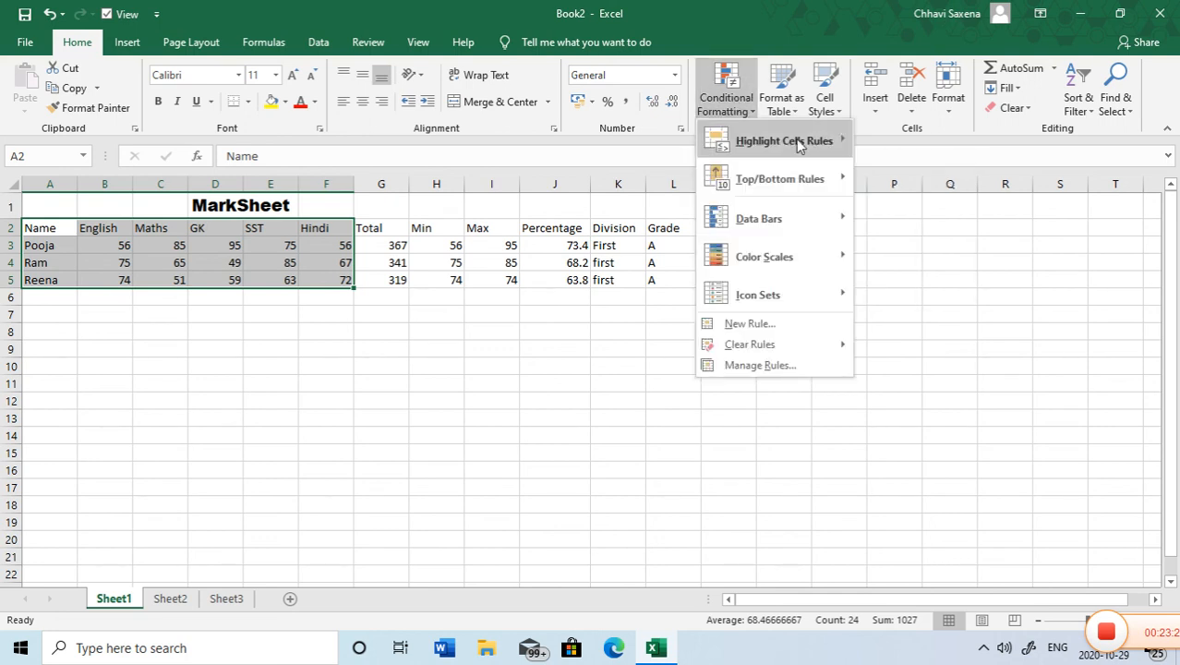
{"action": "mouse_move", "coordinate": [798, 141]}
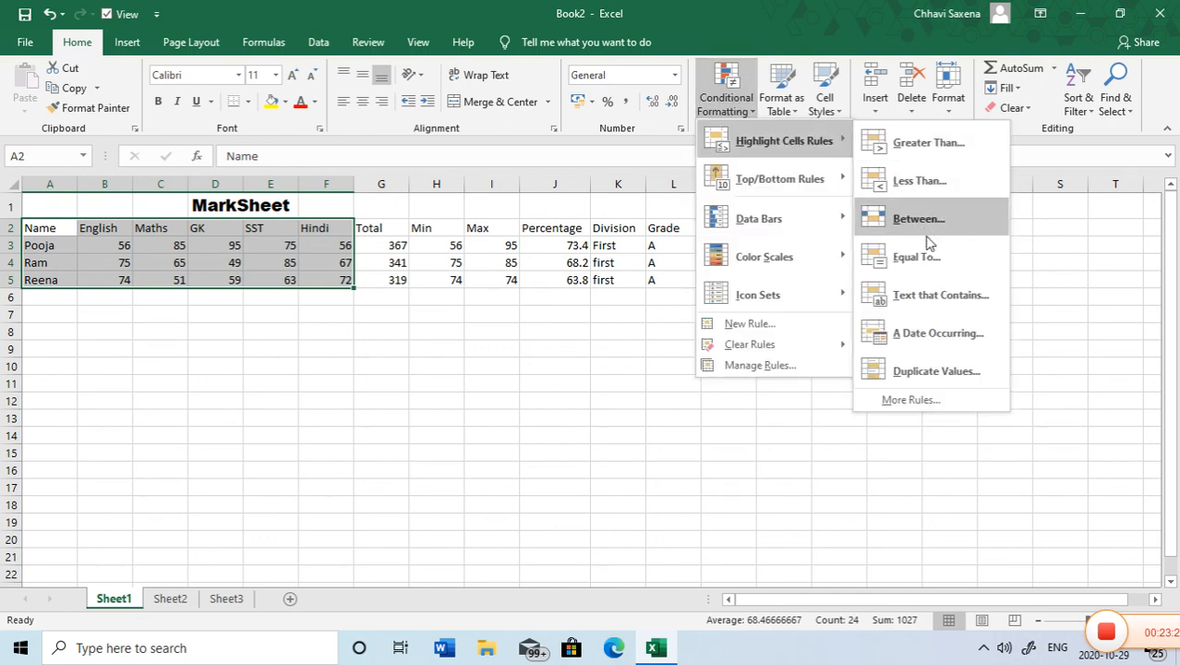
{"action": "left_click", "coordinate": [938, 371]}
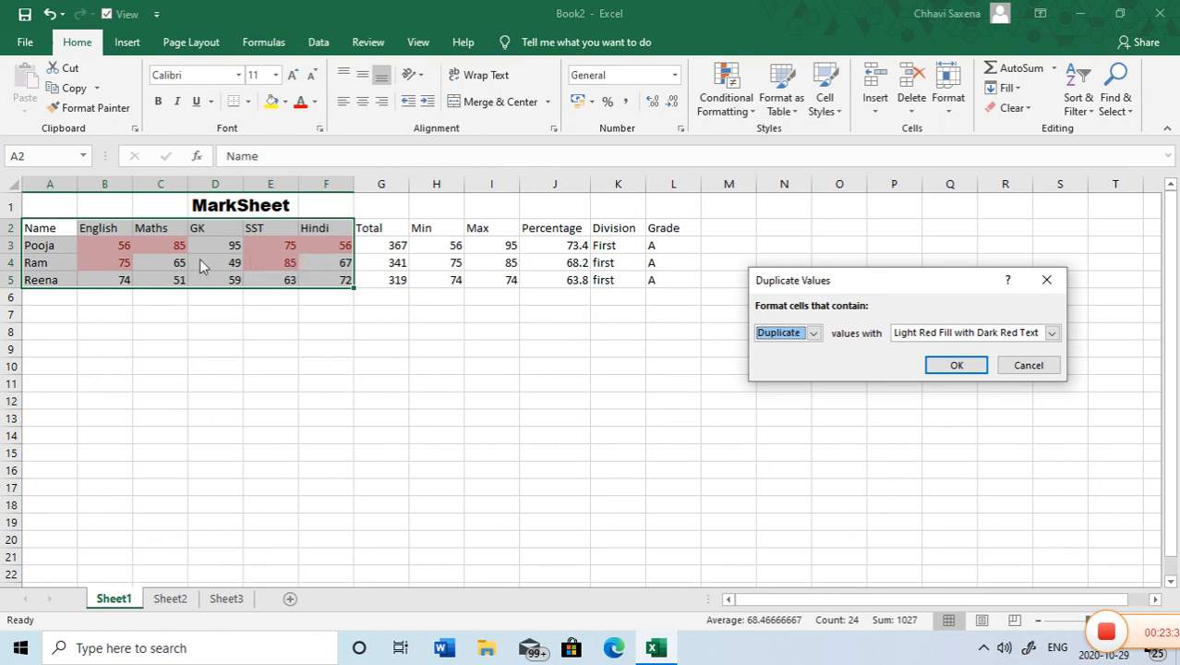
{"action": "left_click", "coordinate": [956, 364]}
Step: Clear the duplicate-value highlighting rule from the selected cells A2:F5
{"action": "left_click", "coordinate": [719, 106]}
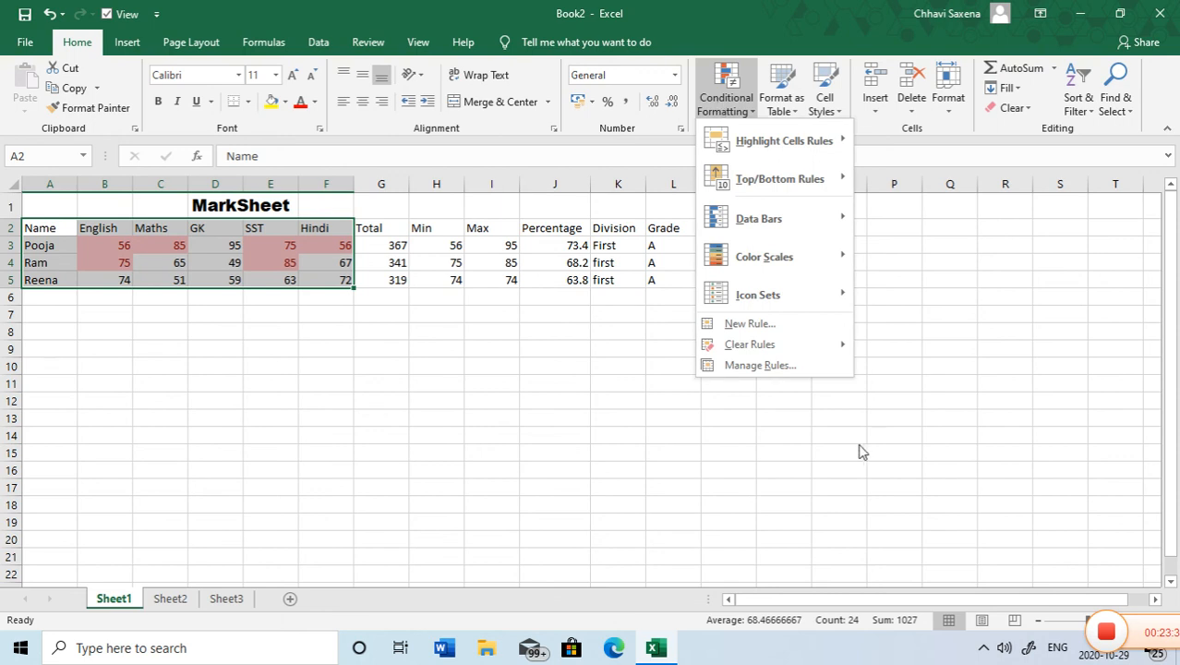
{"action": "mouse_move", "coordinate": [773, 348]}
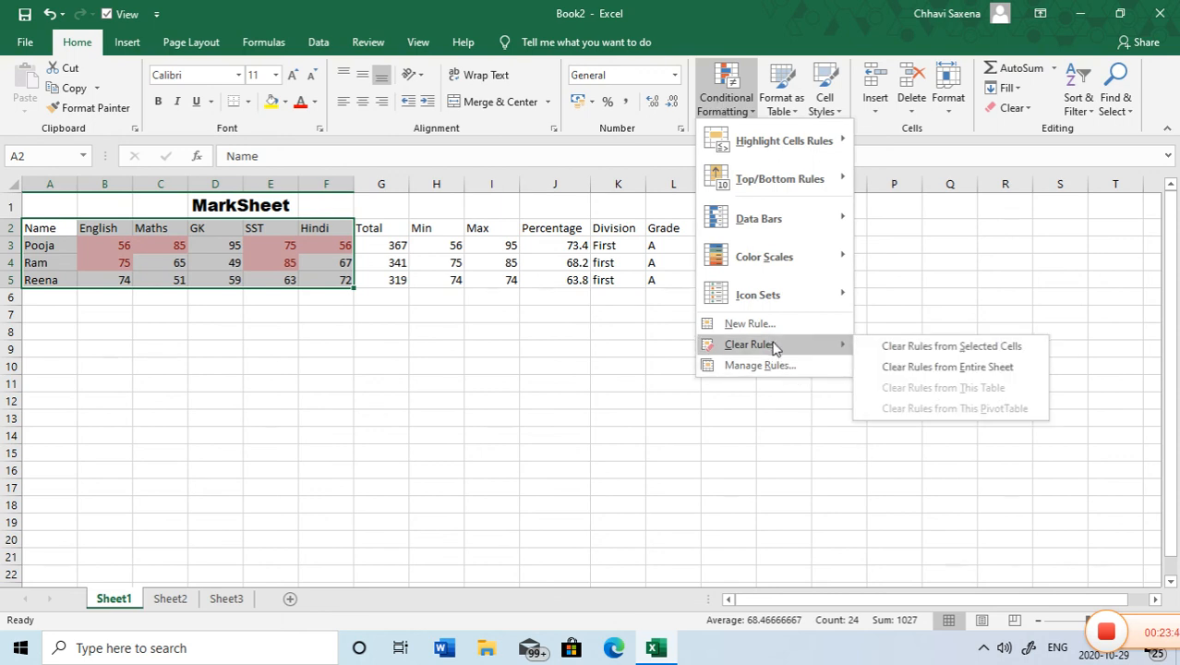
{"action": "left_click", "coordinate": [885, 348]}
{"action": "left_click", "coordinate": [730, 104]}
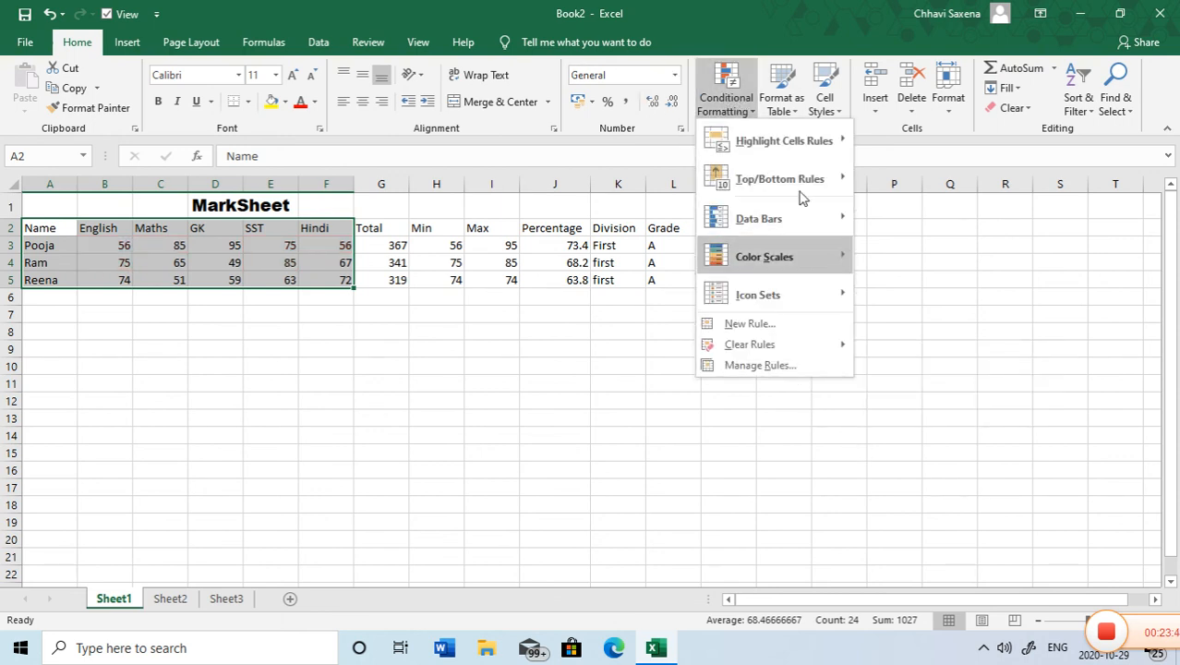
{"action": "mouse_move", "coordinate": [781, 139]}
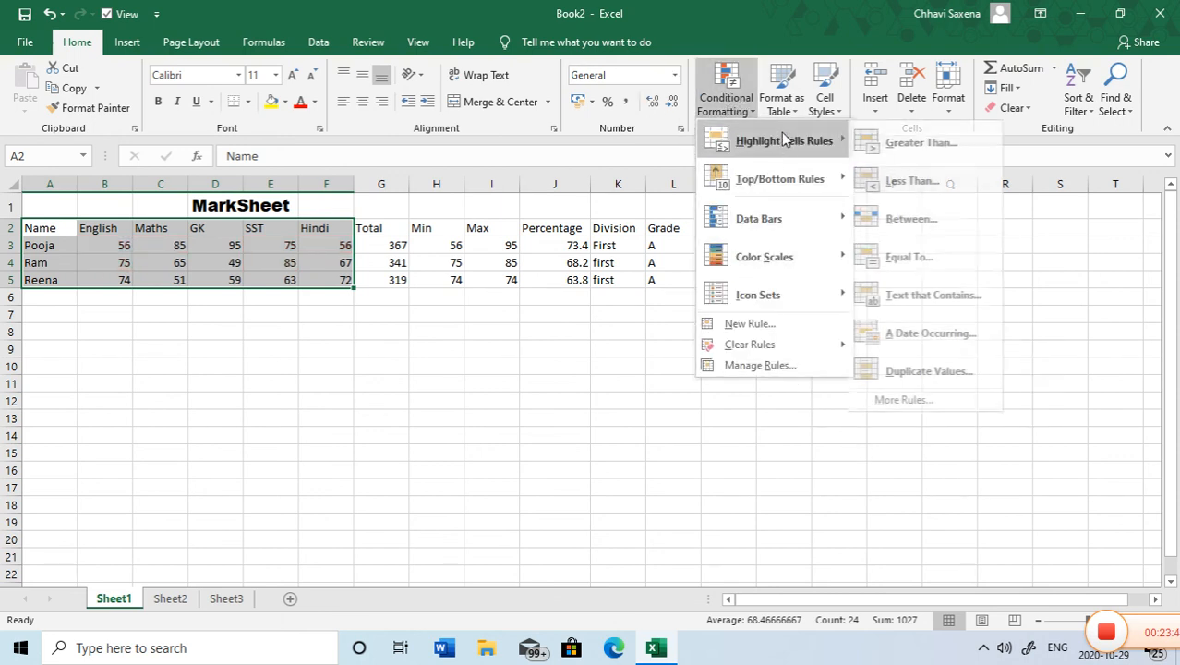
{"action": "left_click", "coordinate": [985, 333]}
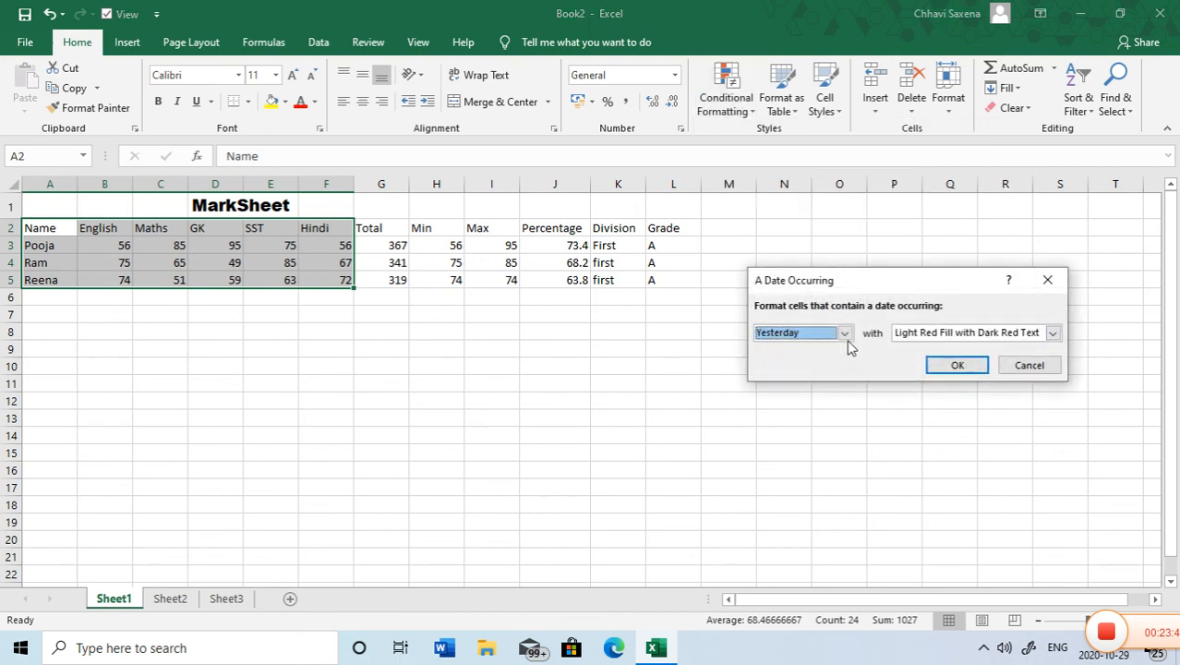
{"action": "left_click", "coordinate": [1029, 366]}
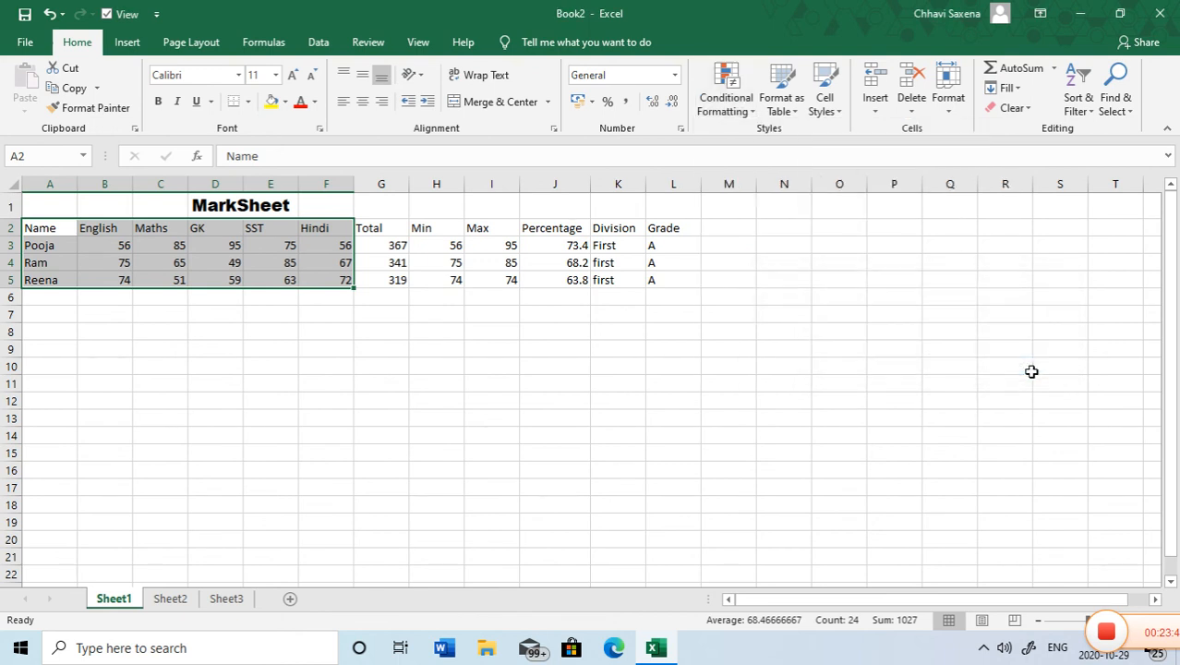
Step: Deselect the marks range and review the Salary Slip on Sheet2 and the Bill Slip on Sheet3
{"action": "left_click", "coordinate": [480, 542]}
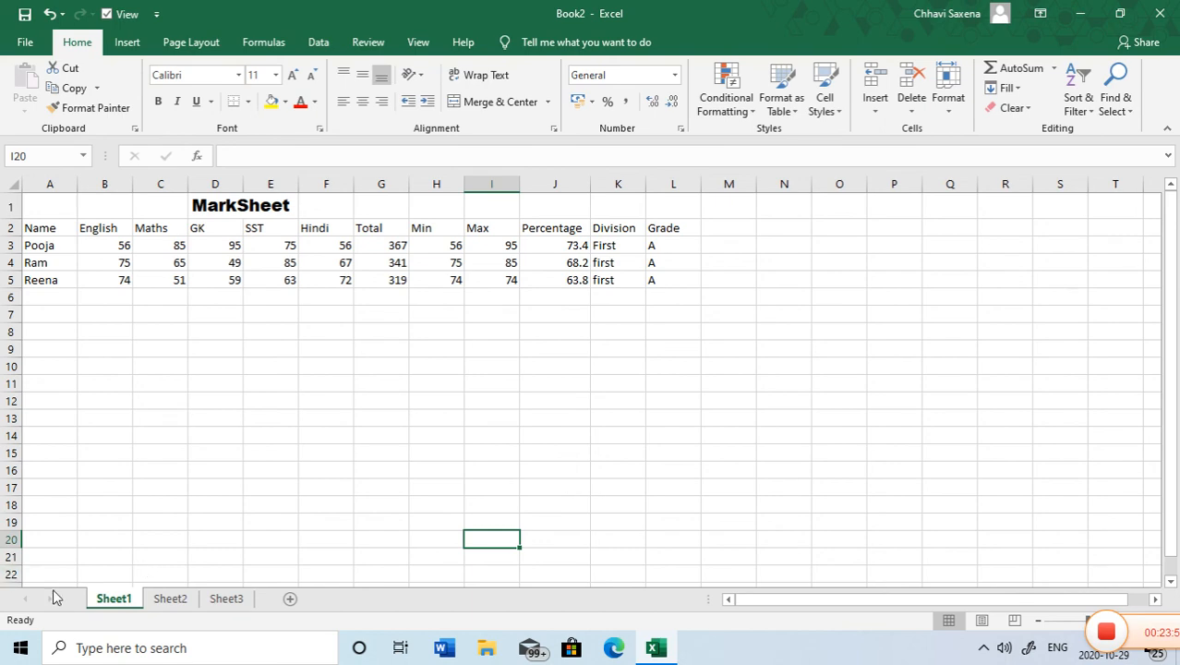
{"action": "left_click", "coordinate": [170, 599]}
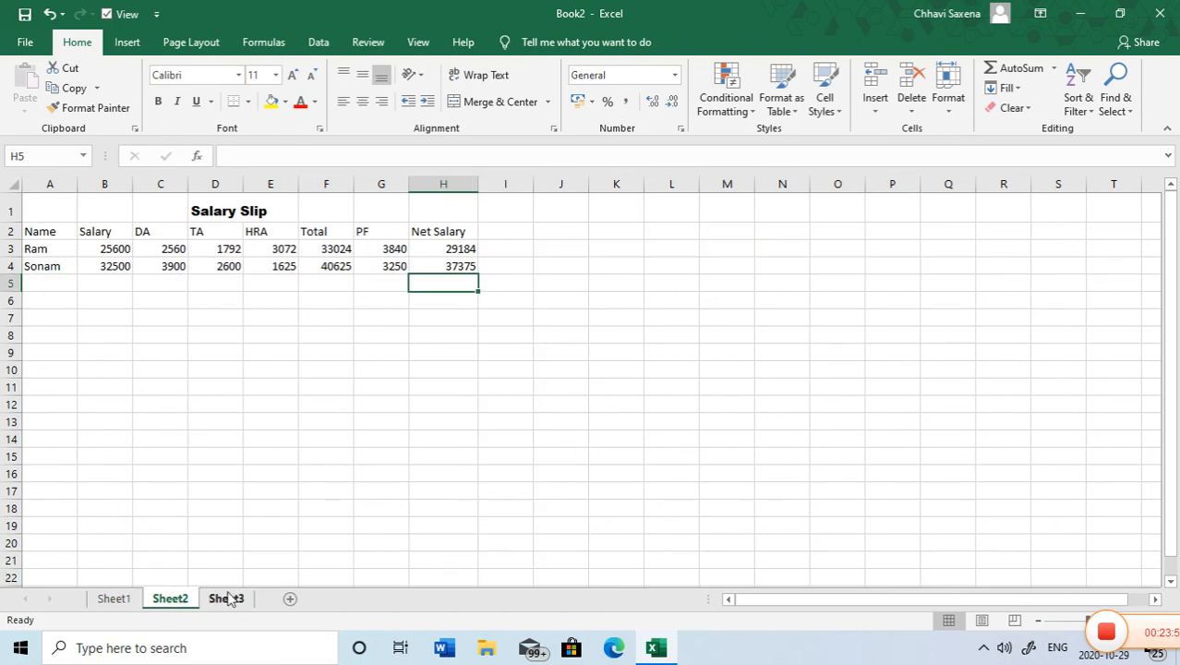
{"action": "left_click", "coordinate": [228, 599]}
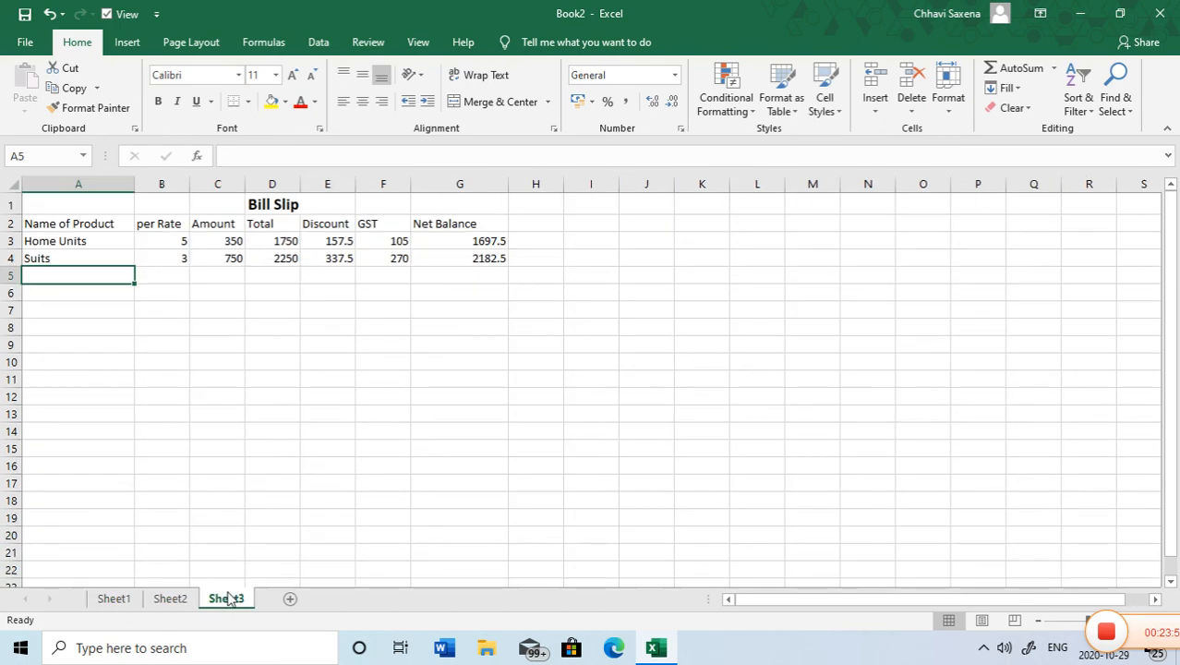